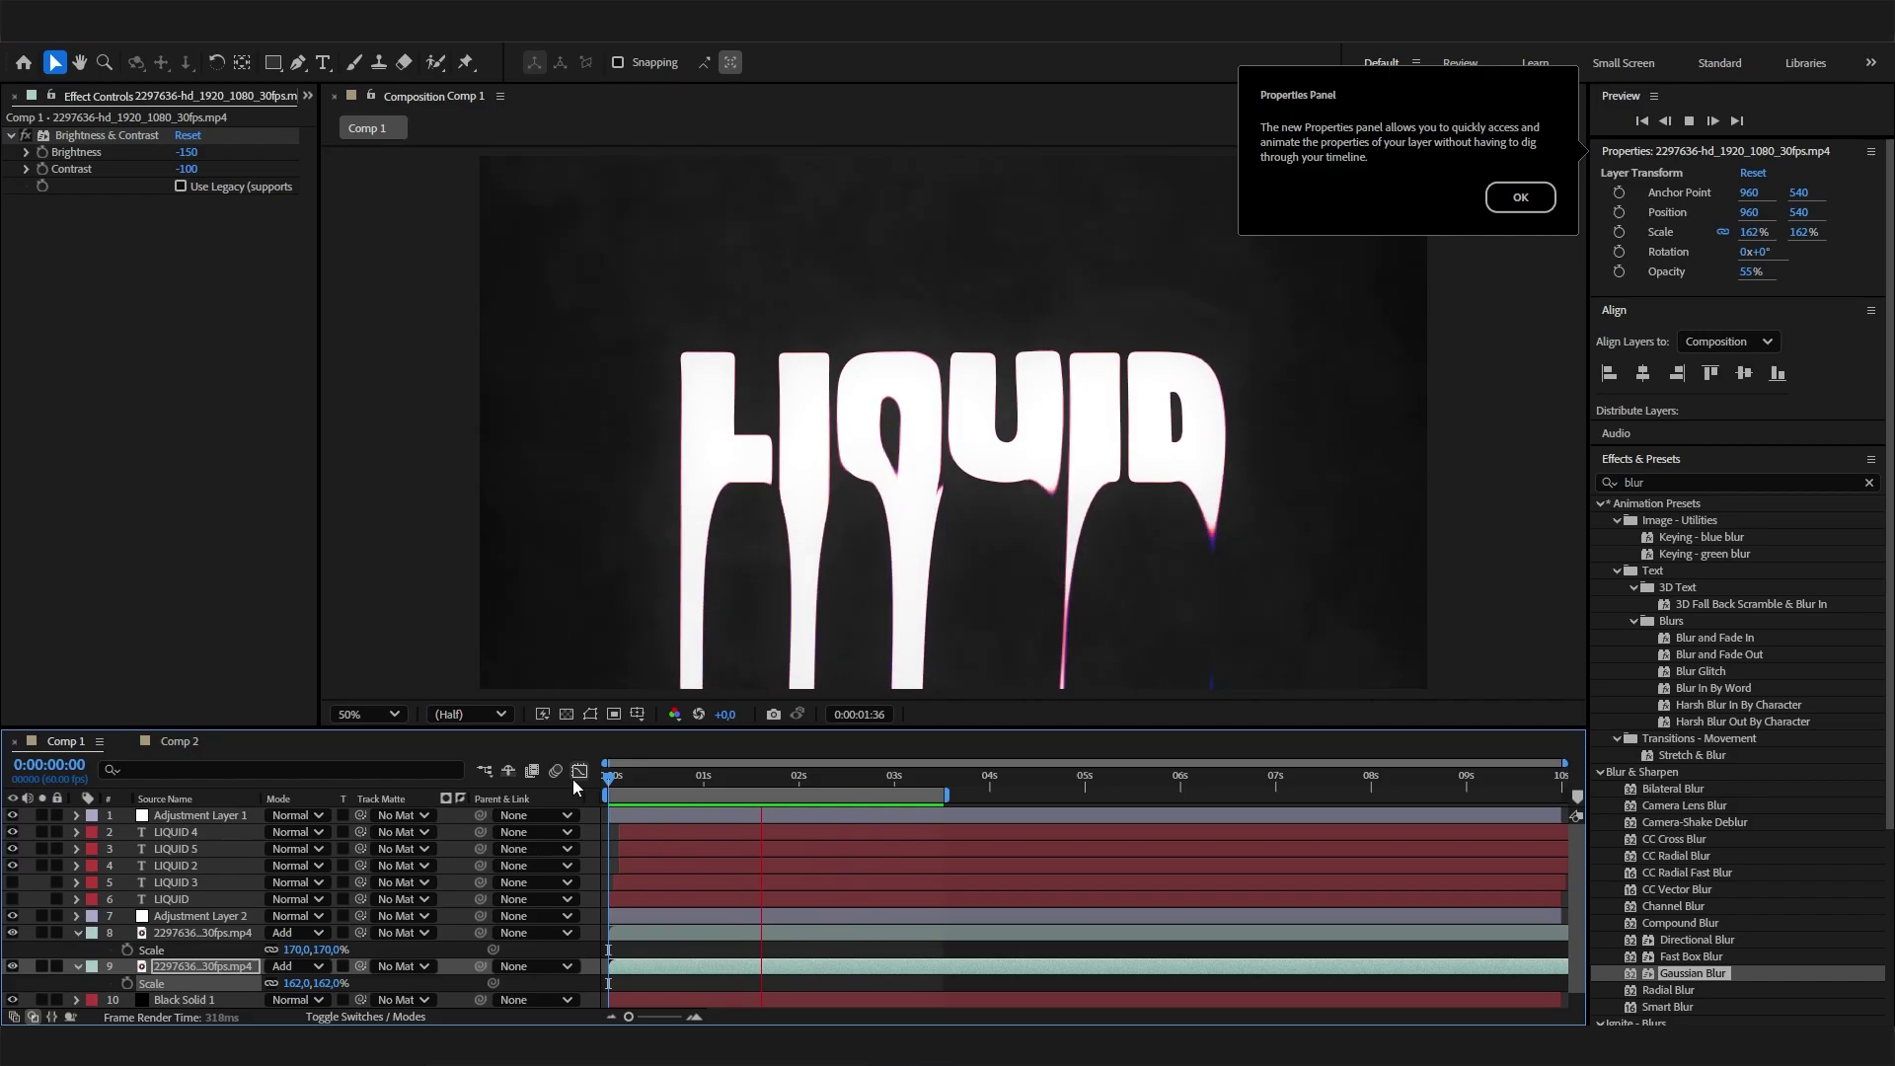
Create a new 1920 x 1080 composition at 60 fps with a 10-second duration
scroll(21, 104, up, 2)
click(22, 104)
right_click(88, 328)
right_click(59, 386)
click(119, 398)
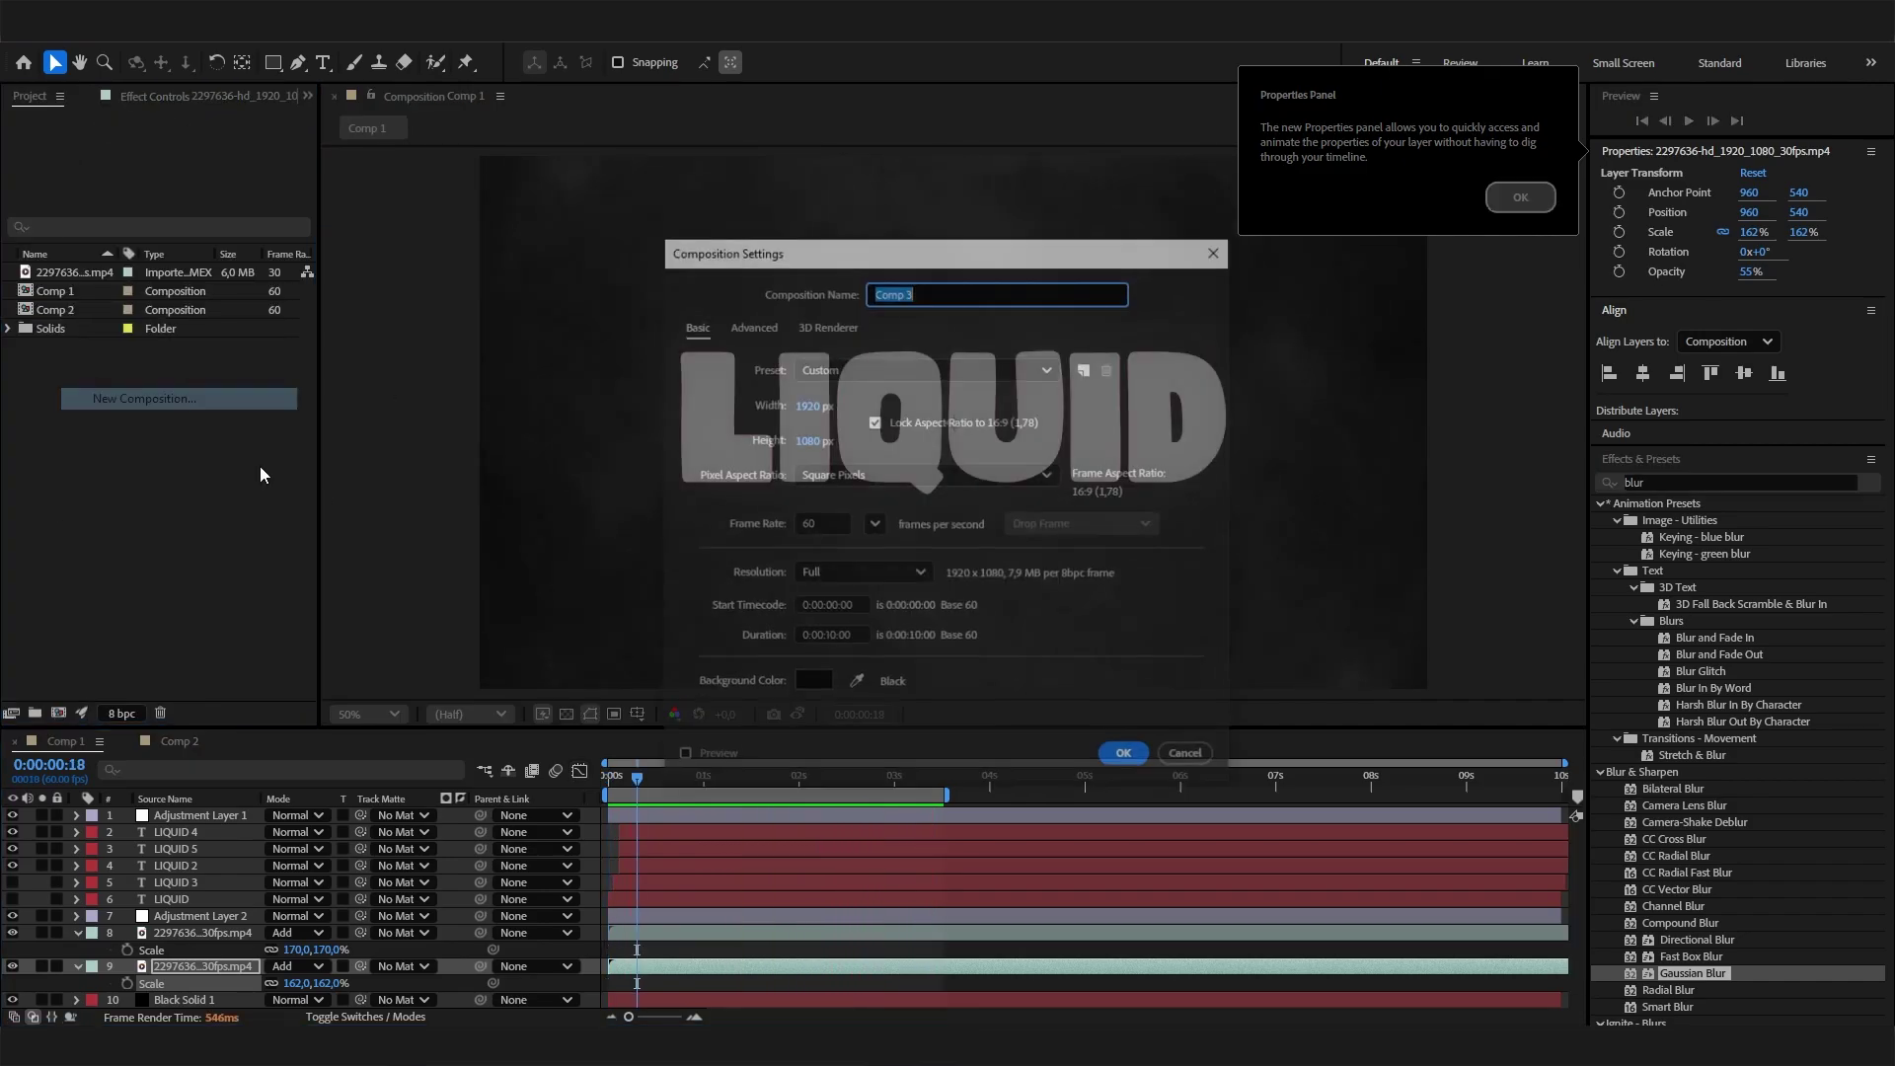
click(1116, 762)
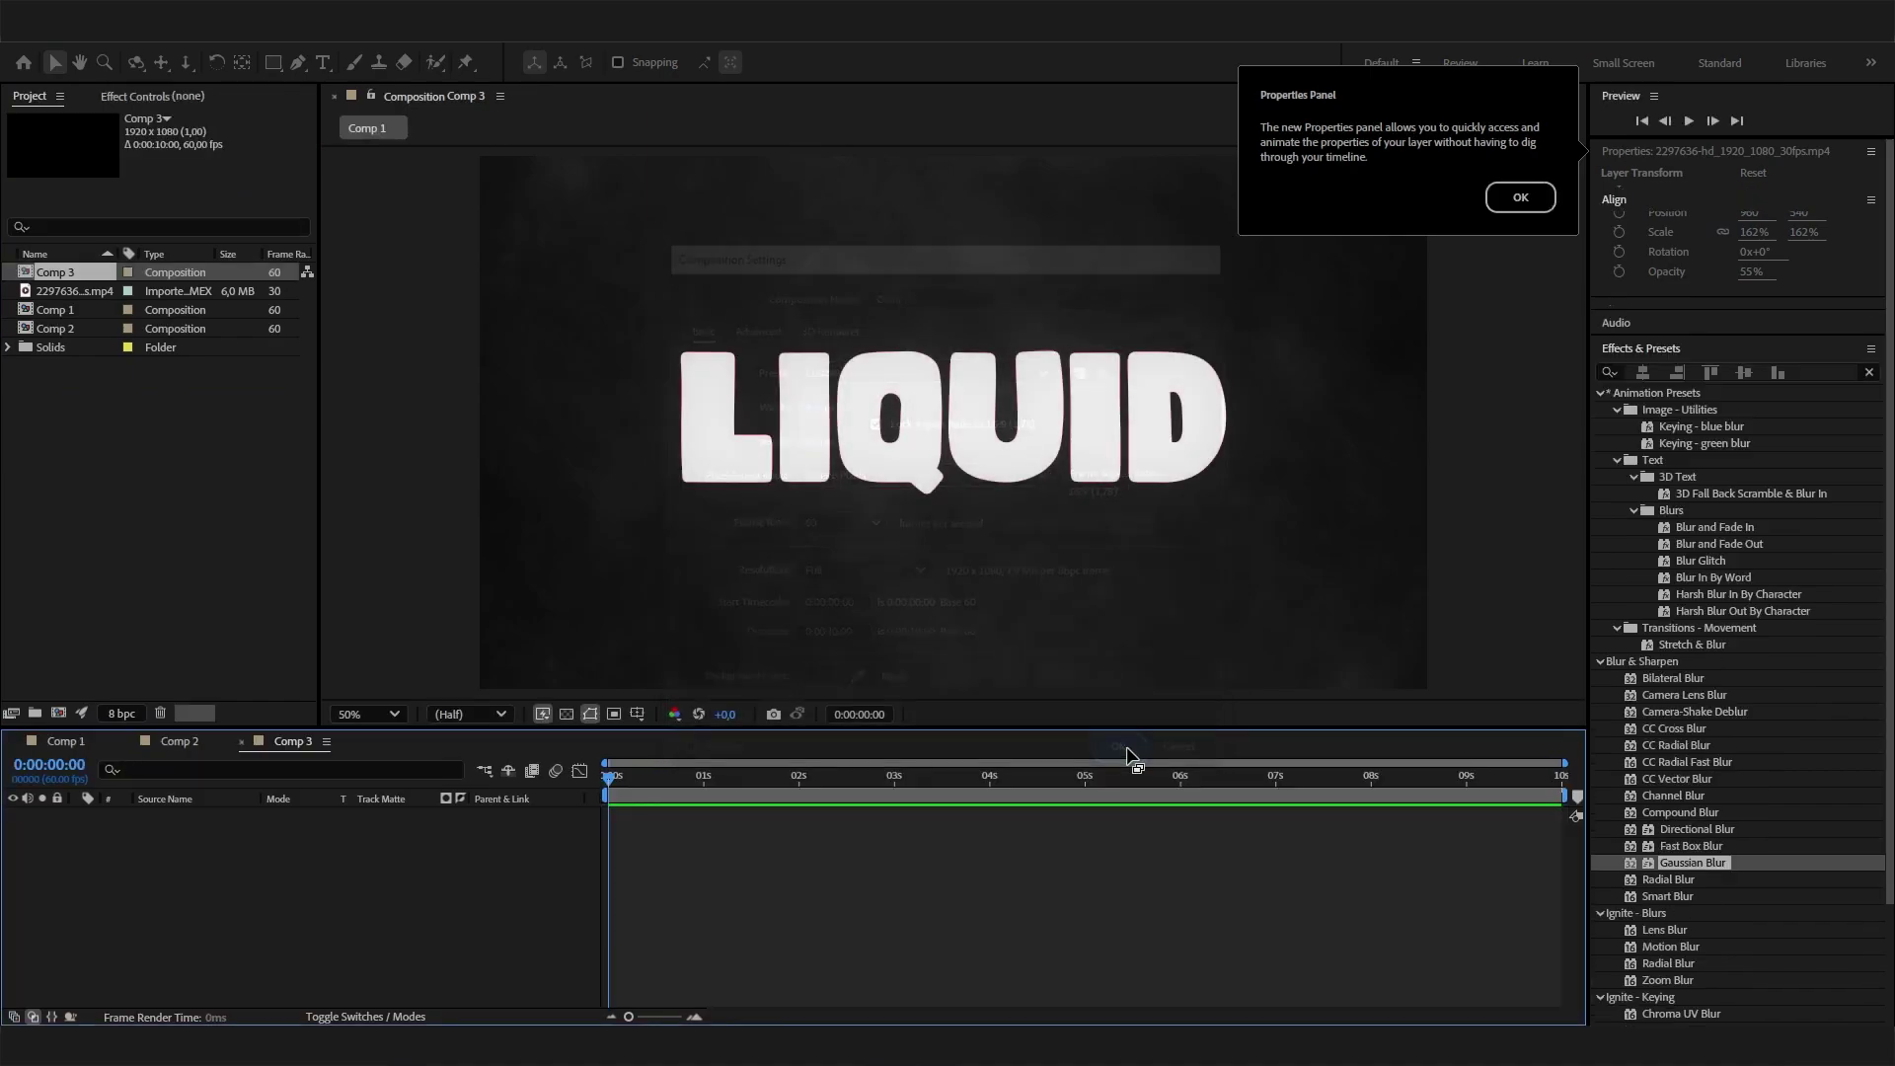
Add a text layer reading LIQUID to the new composition
right_click(386, 882)
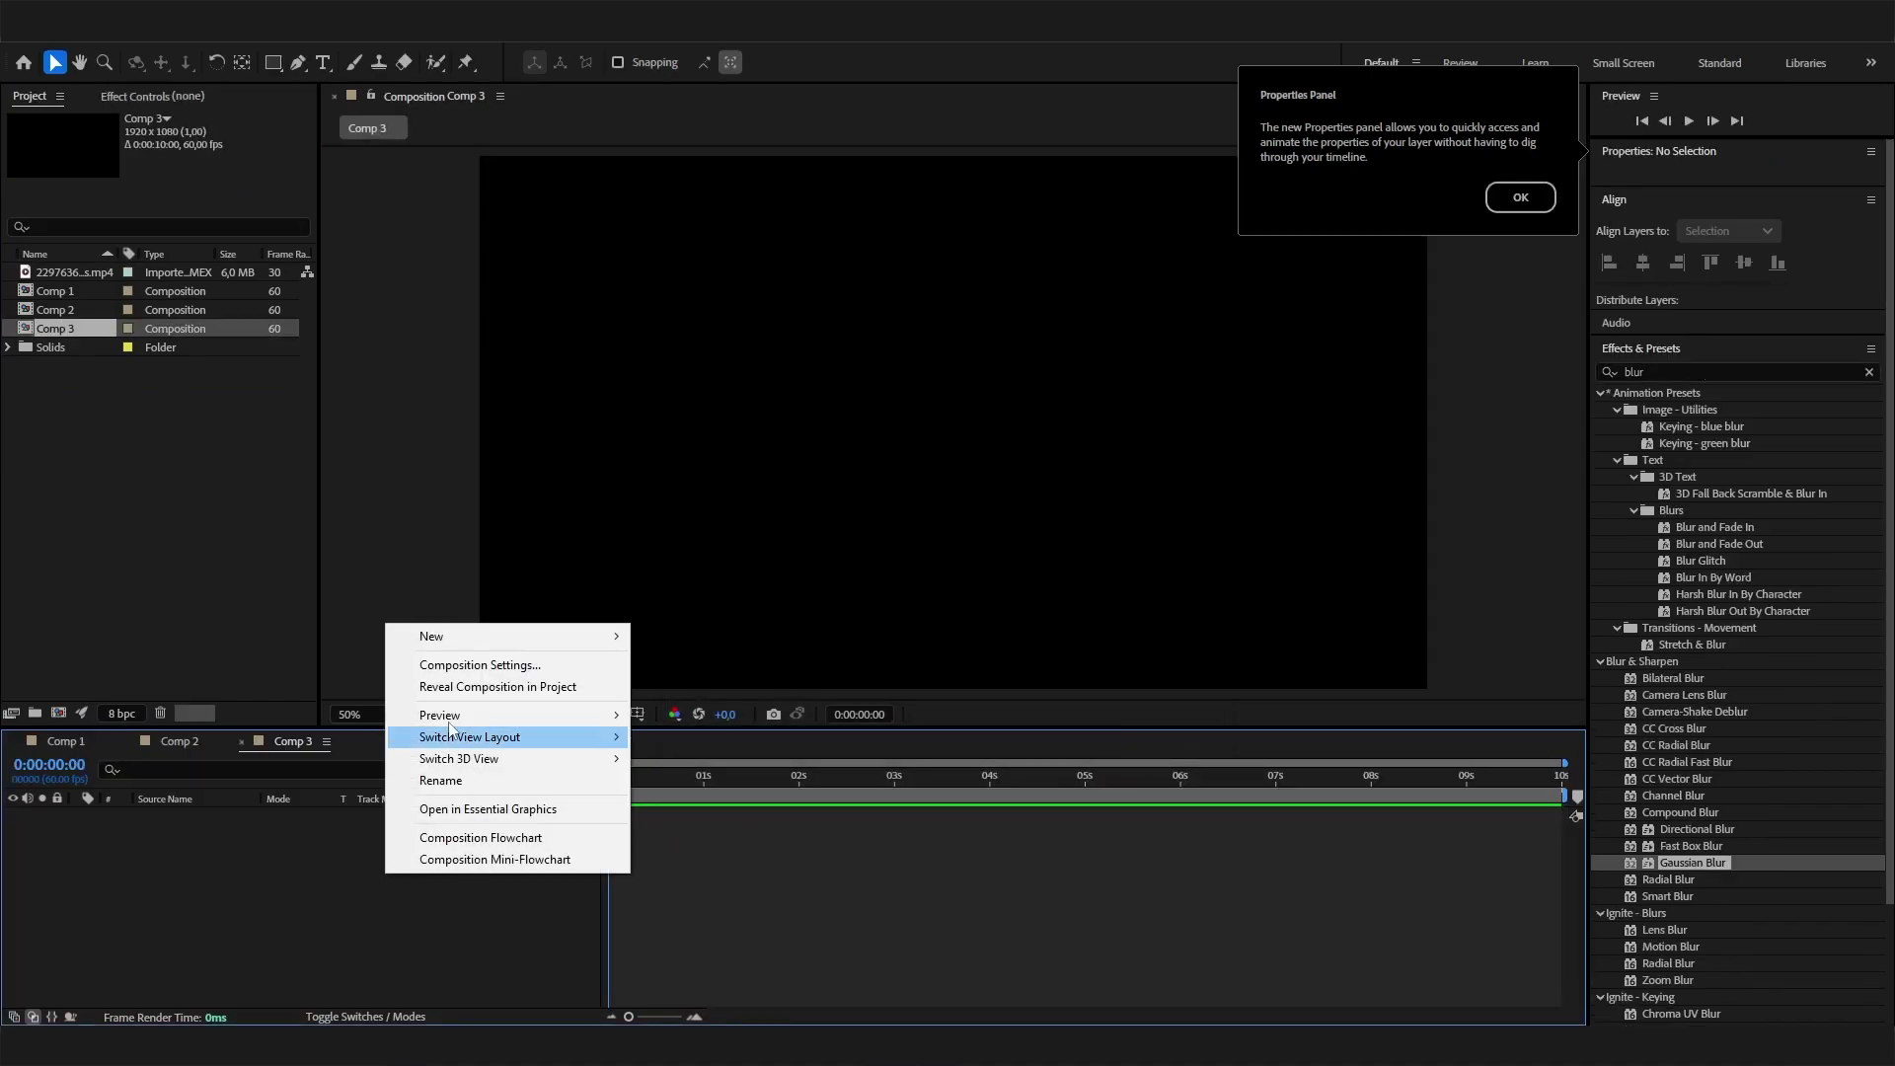
mouse_move(501, 646)
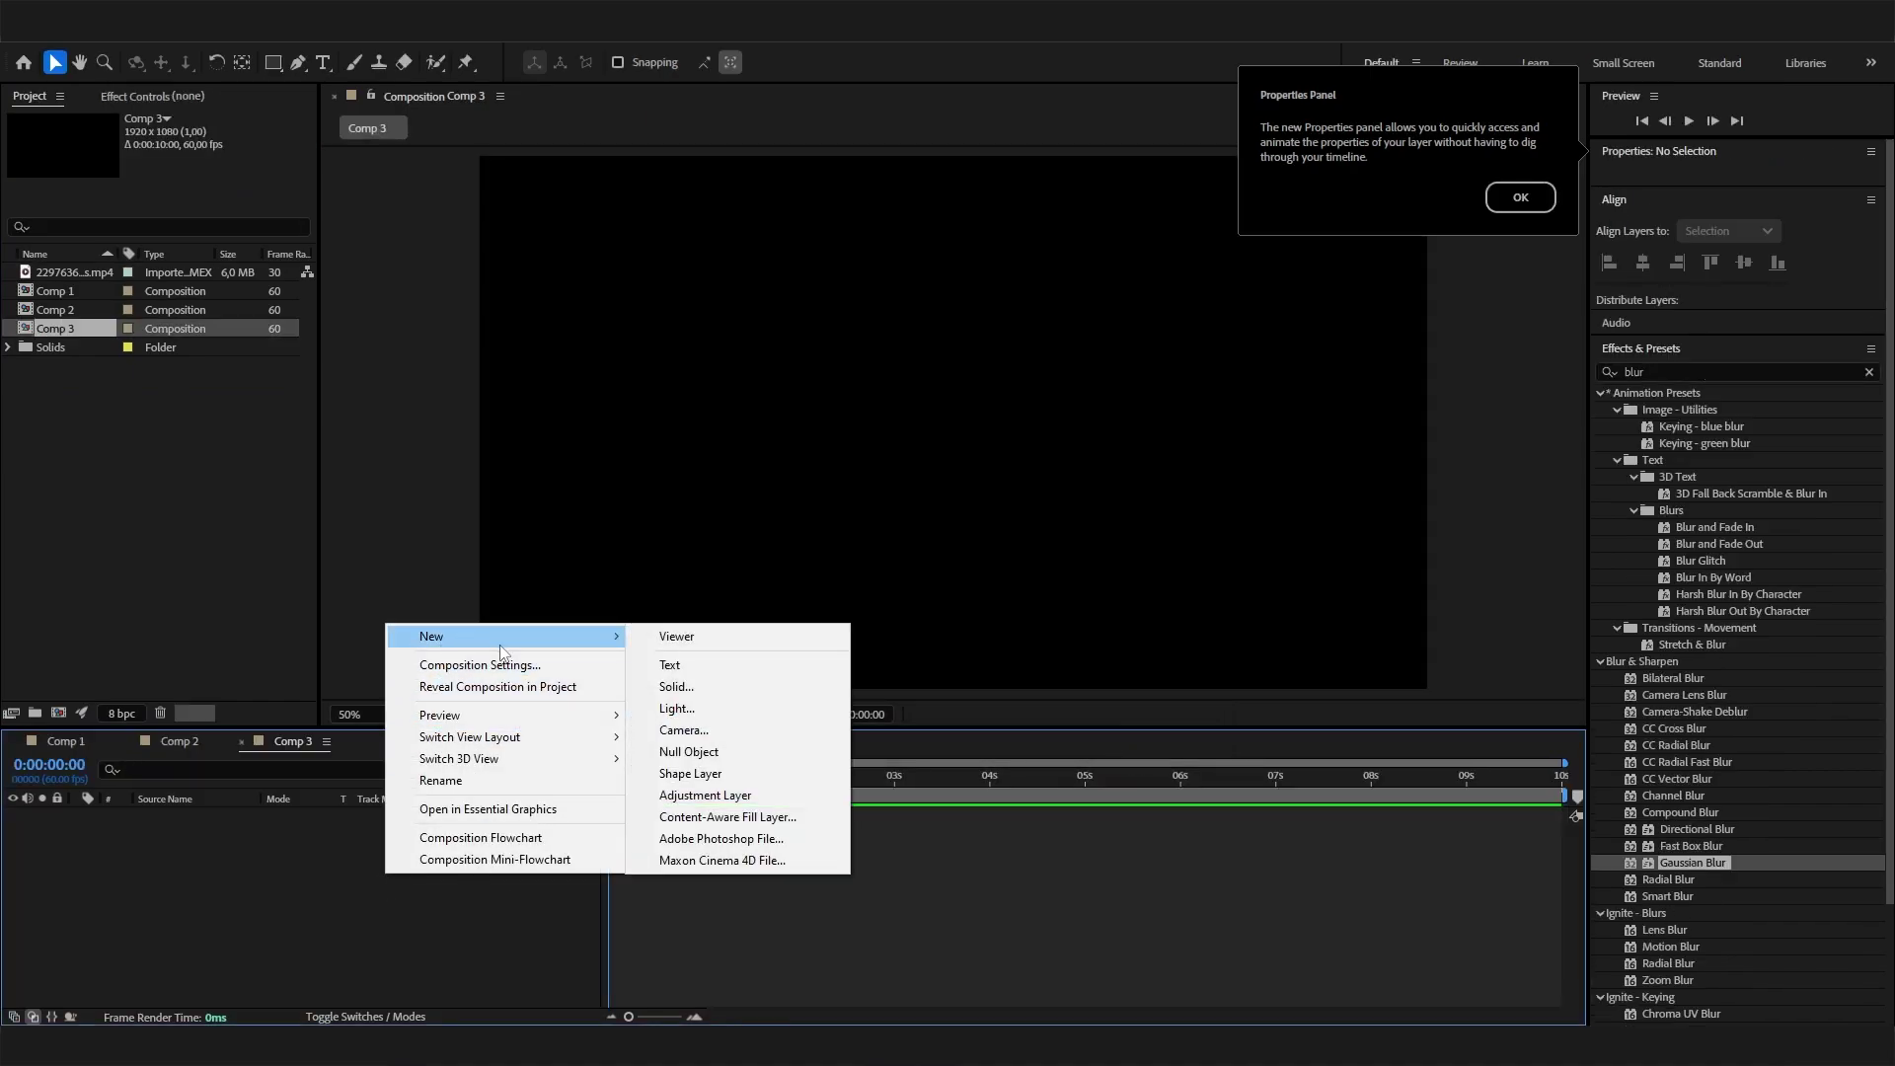
click(669, 665)
text(LIQUID)
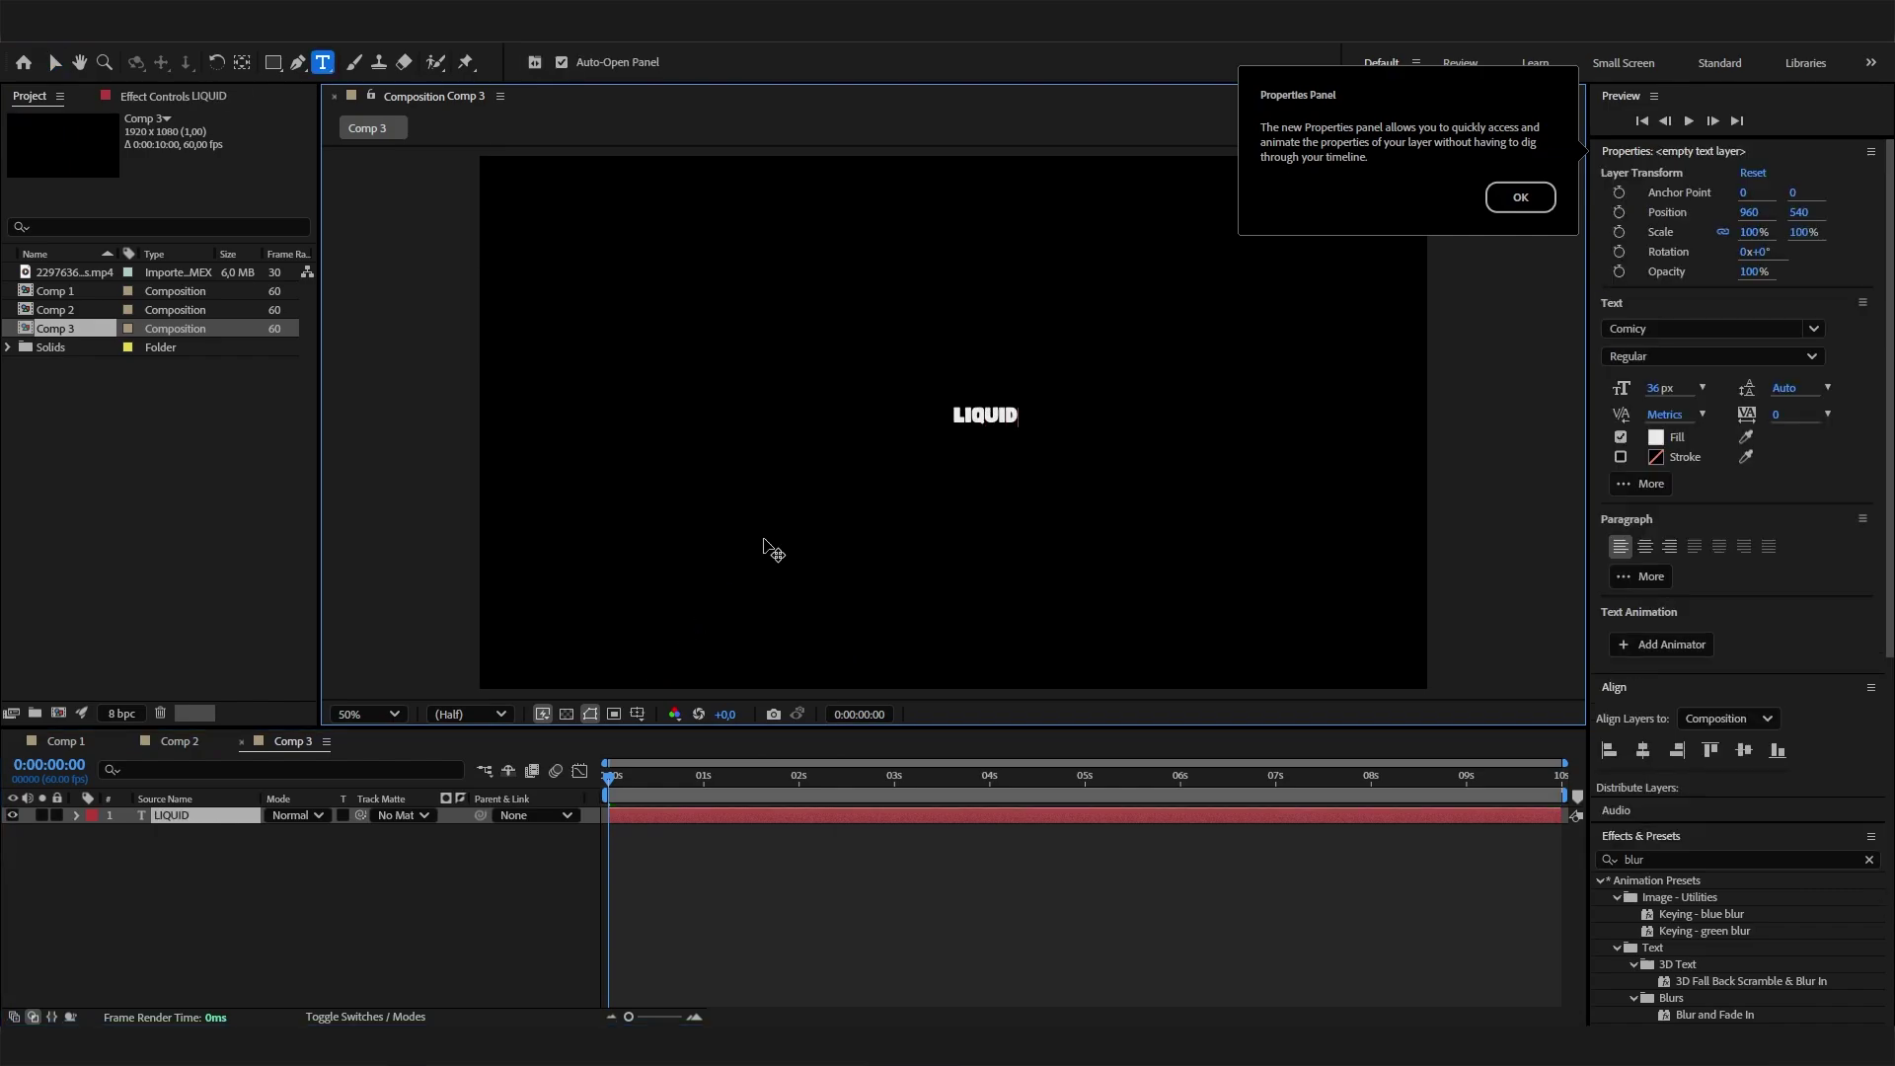
click(377, 833)
Scale the LIQUID text layer to 636% and center it horizontally and vertically in the composition
click(180, 820)
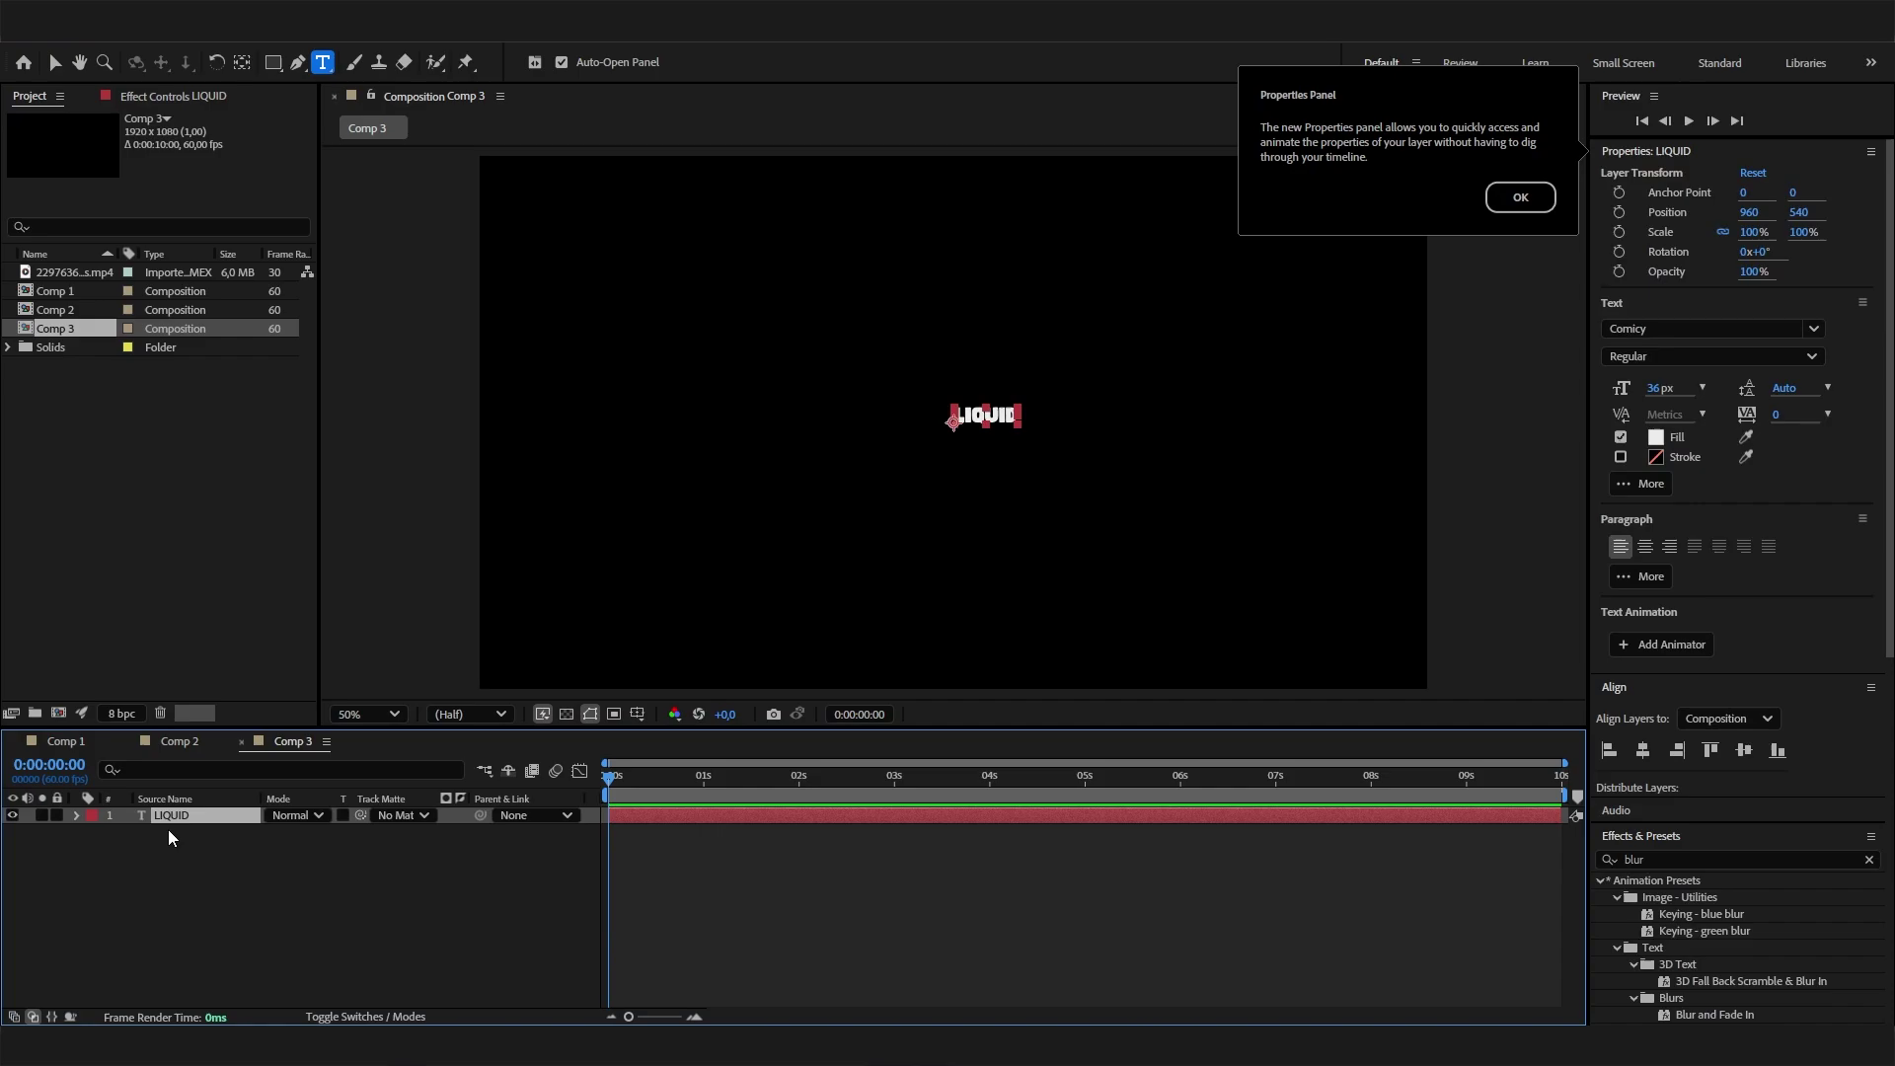
key(s)
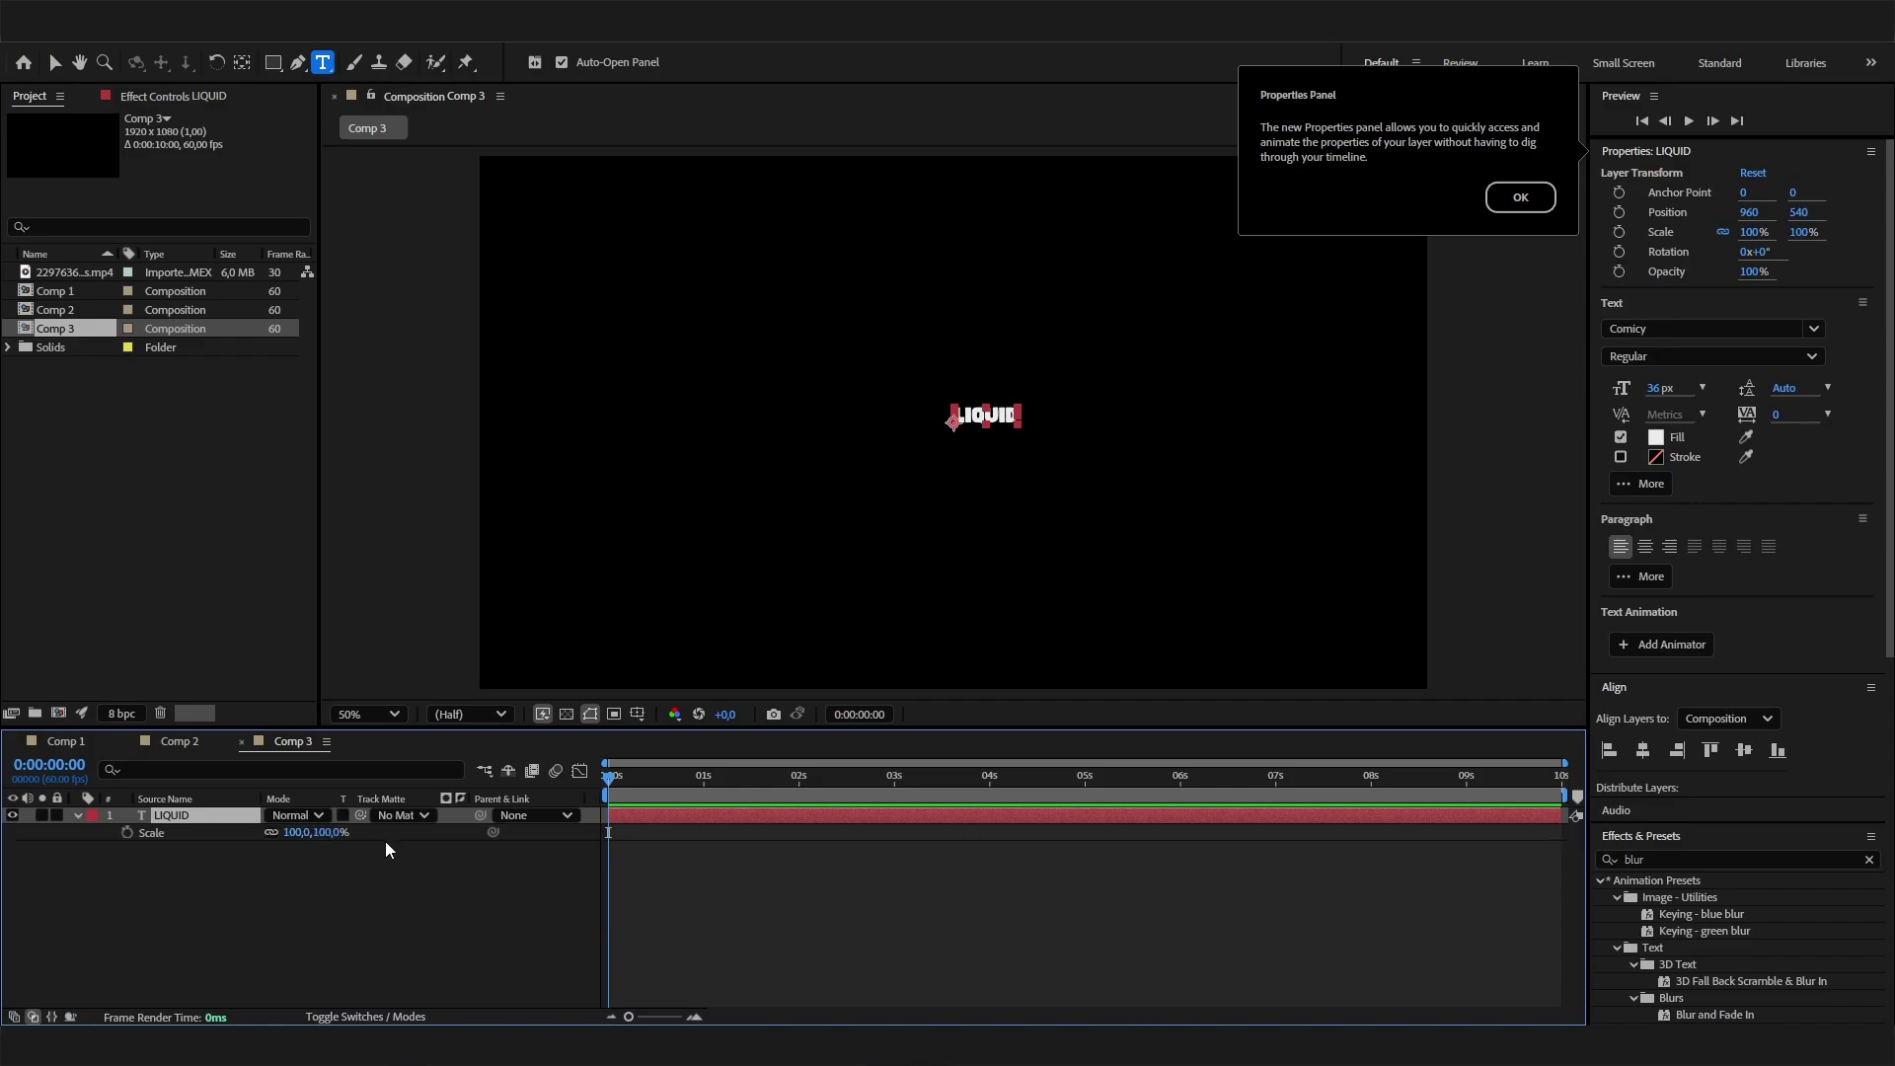
drag(321, 832, 860, 846)
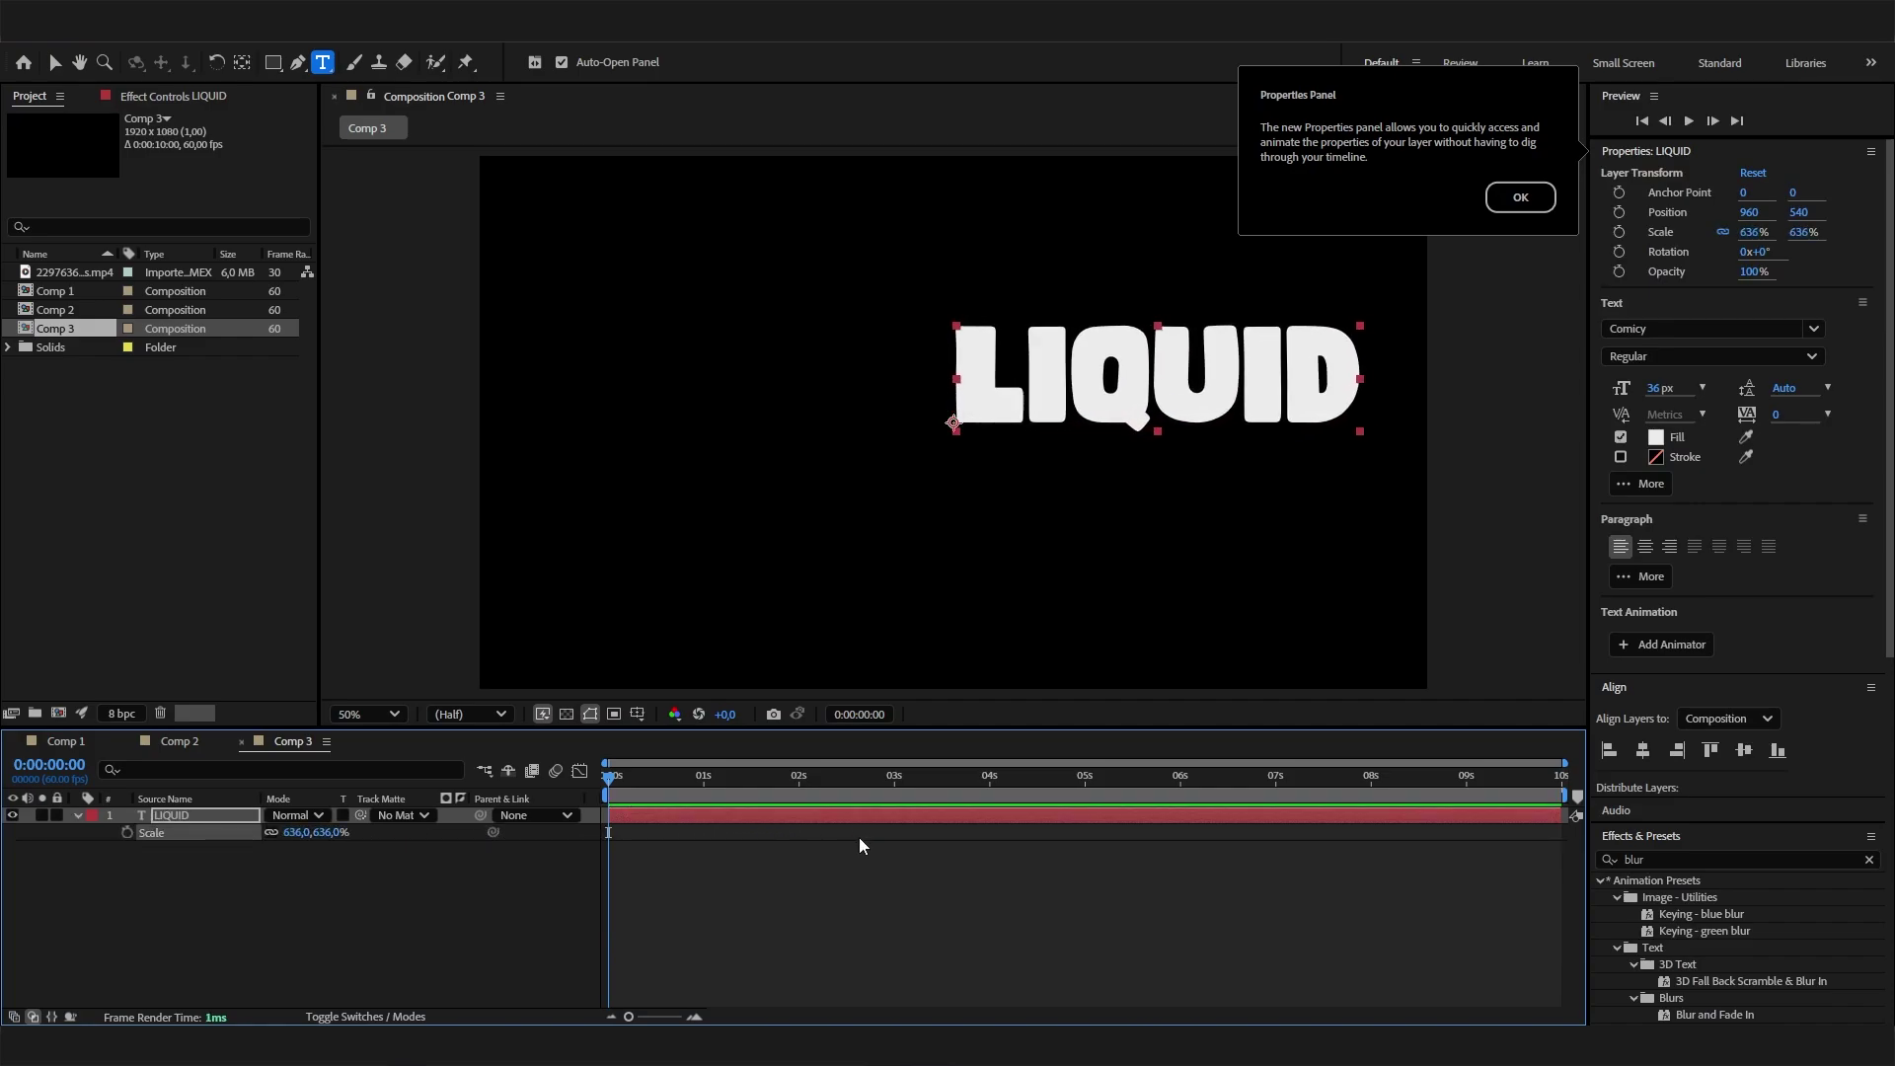
click(1644, 753)
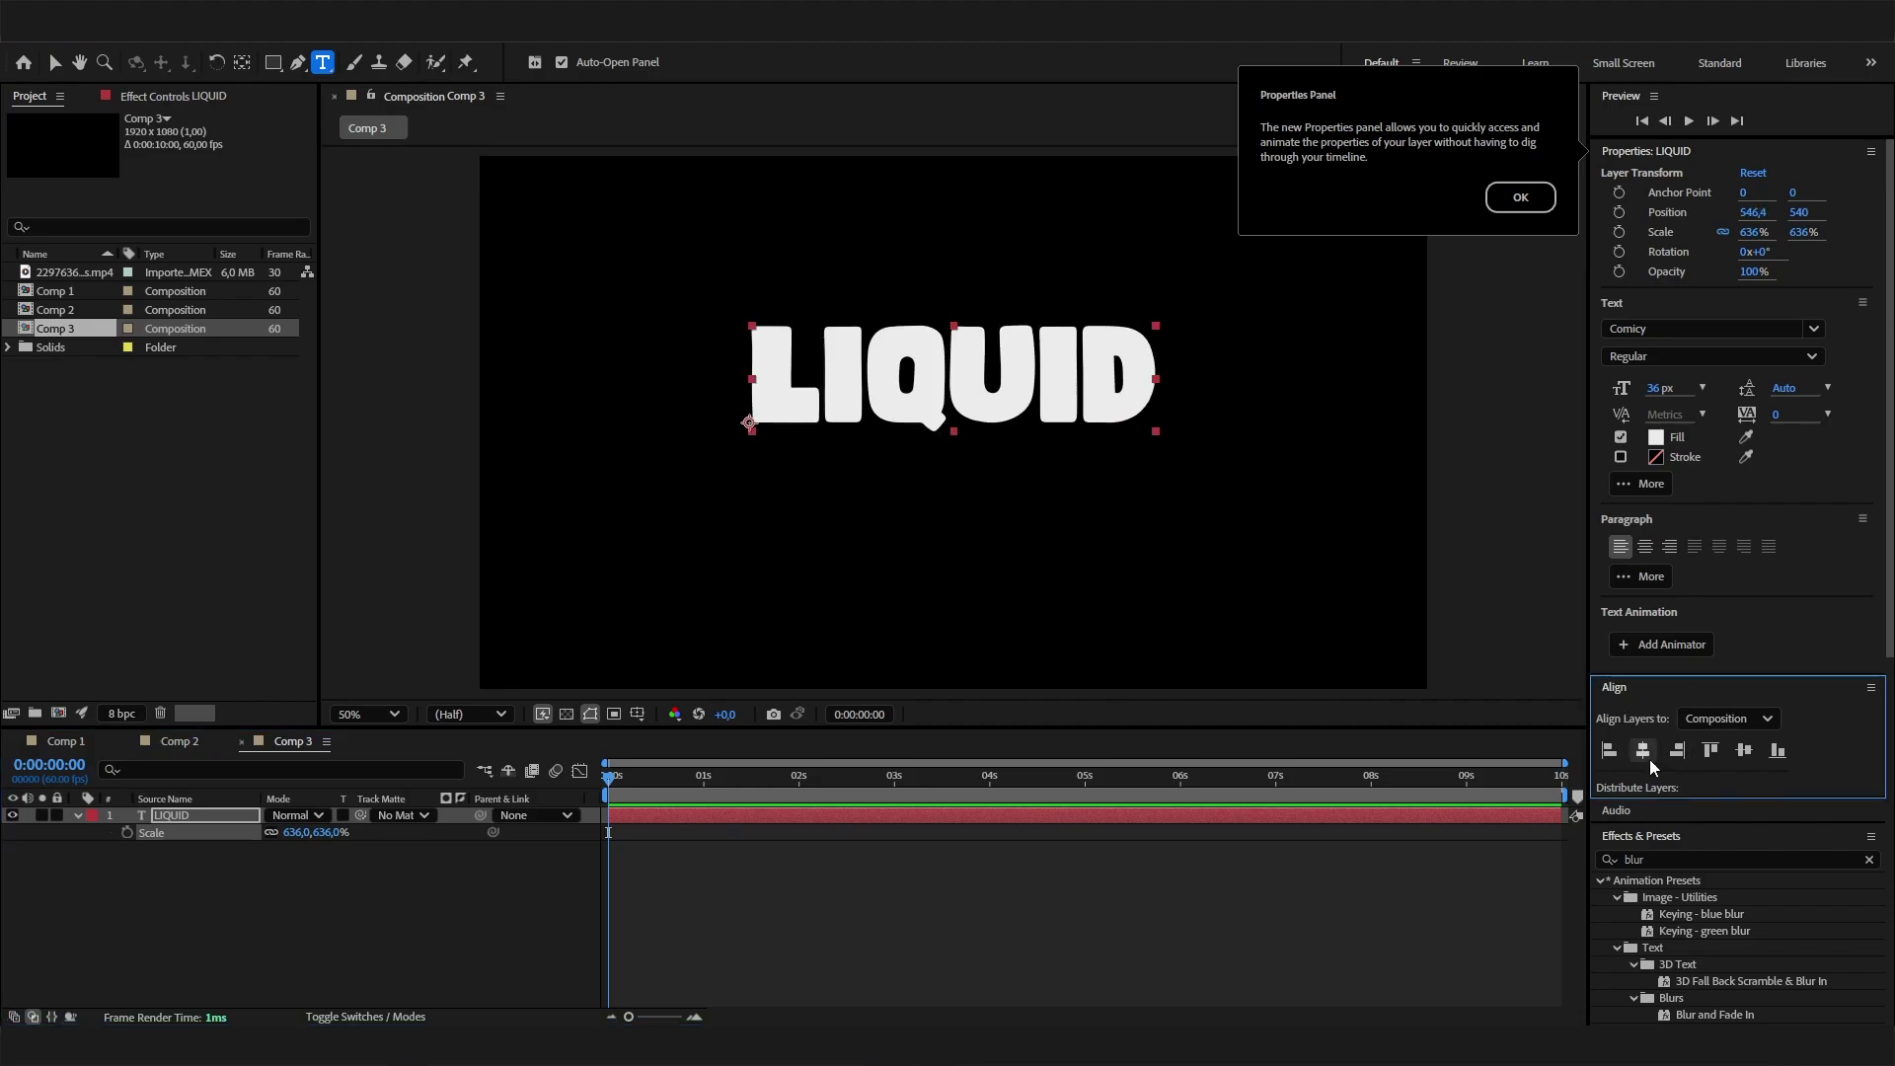
click(1744, 751)
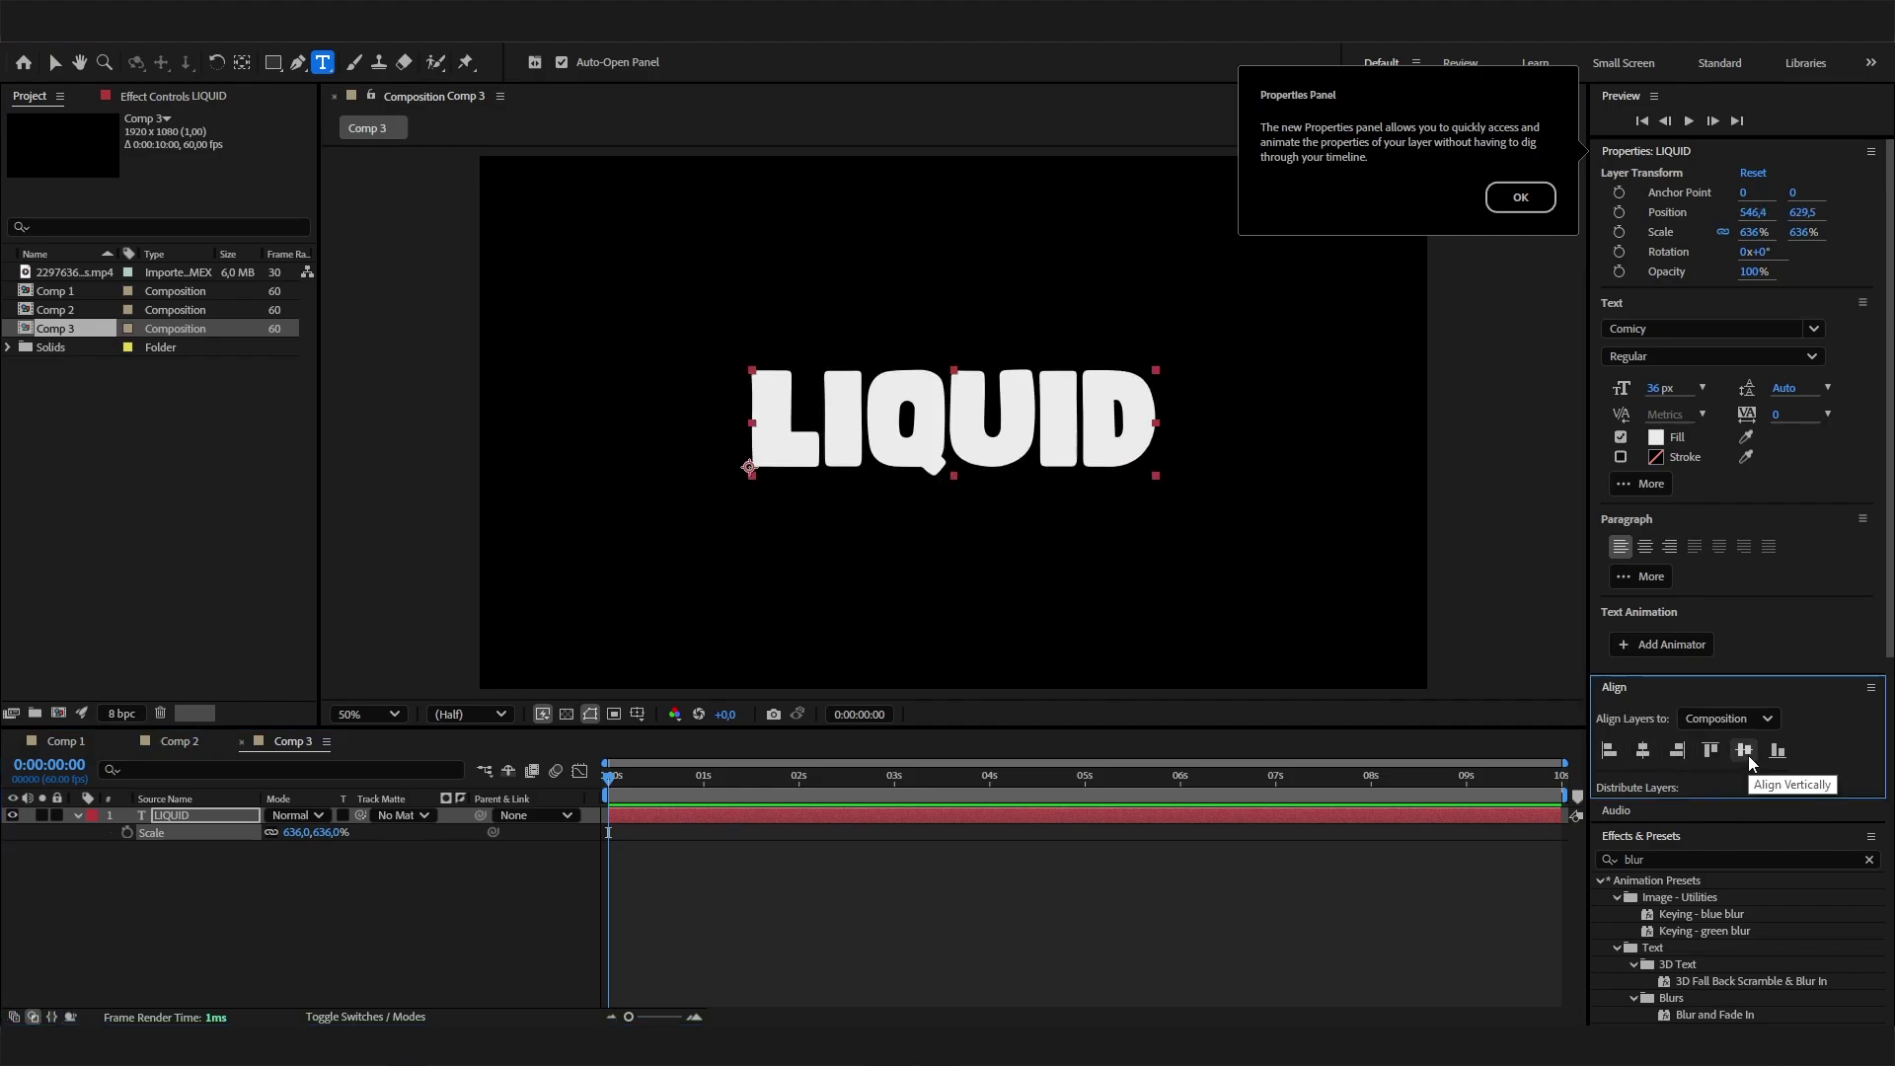
Dismiss the Properties Panel tip and check which font the LIQUID text uses in the font list
click(688, 841)
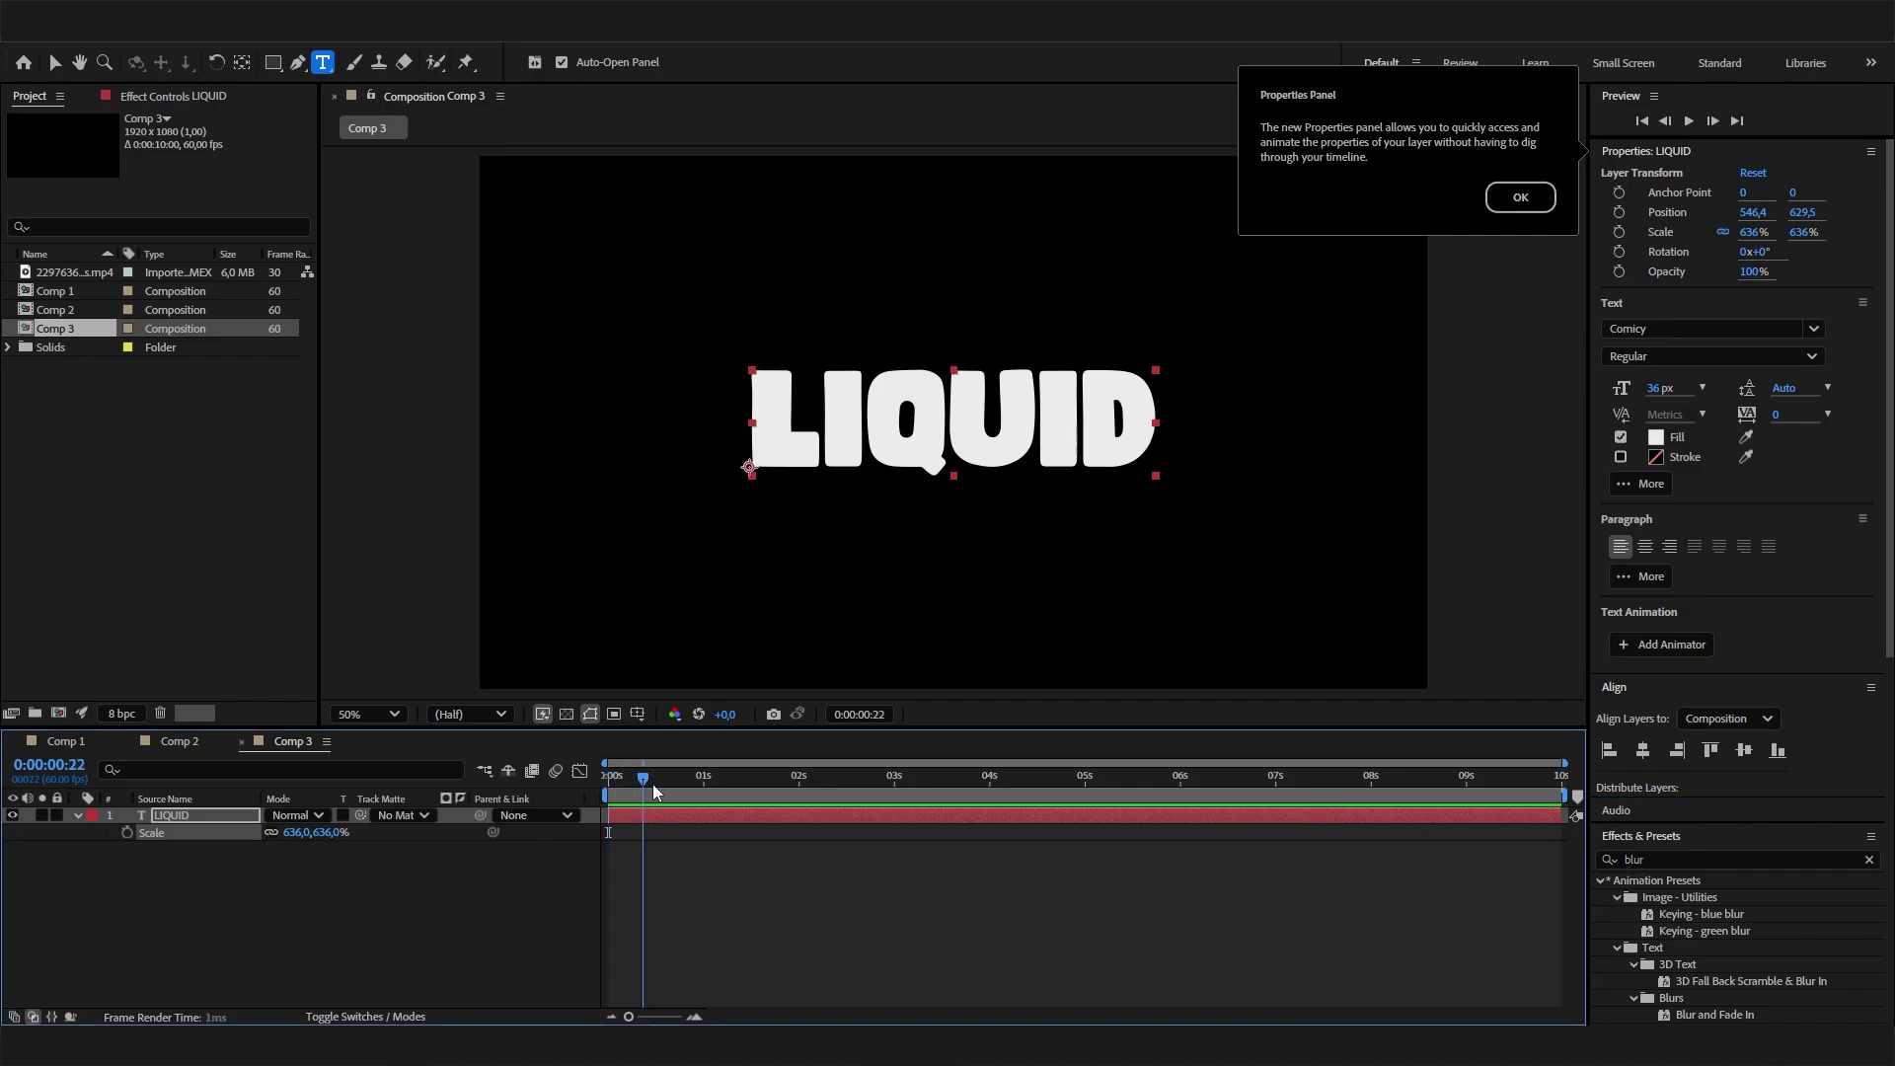
click(1520, 197)
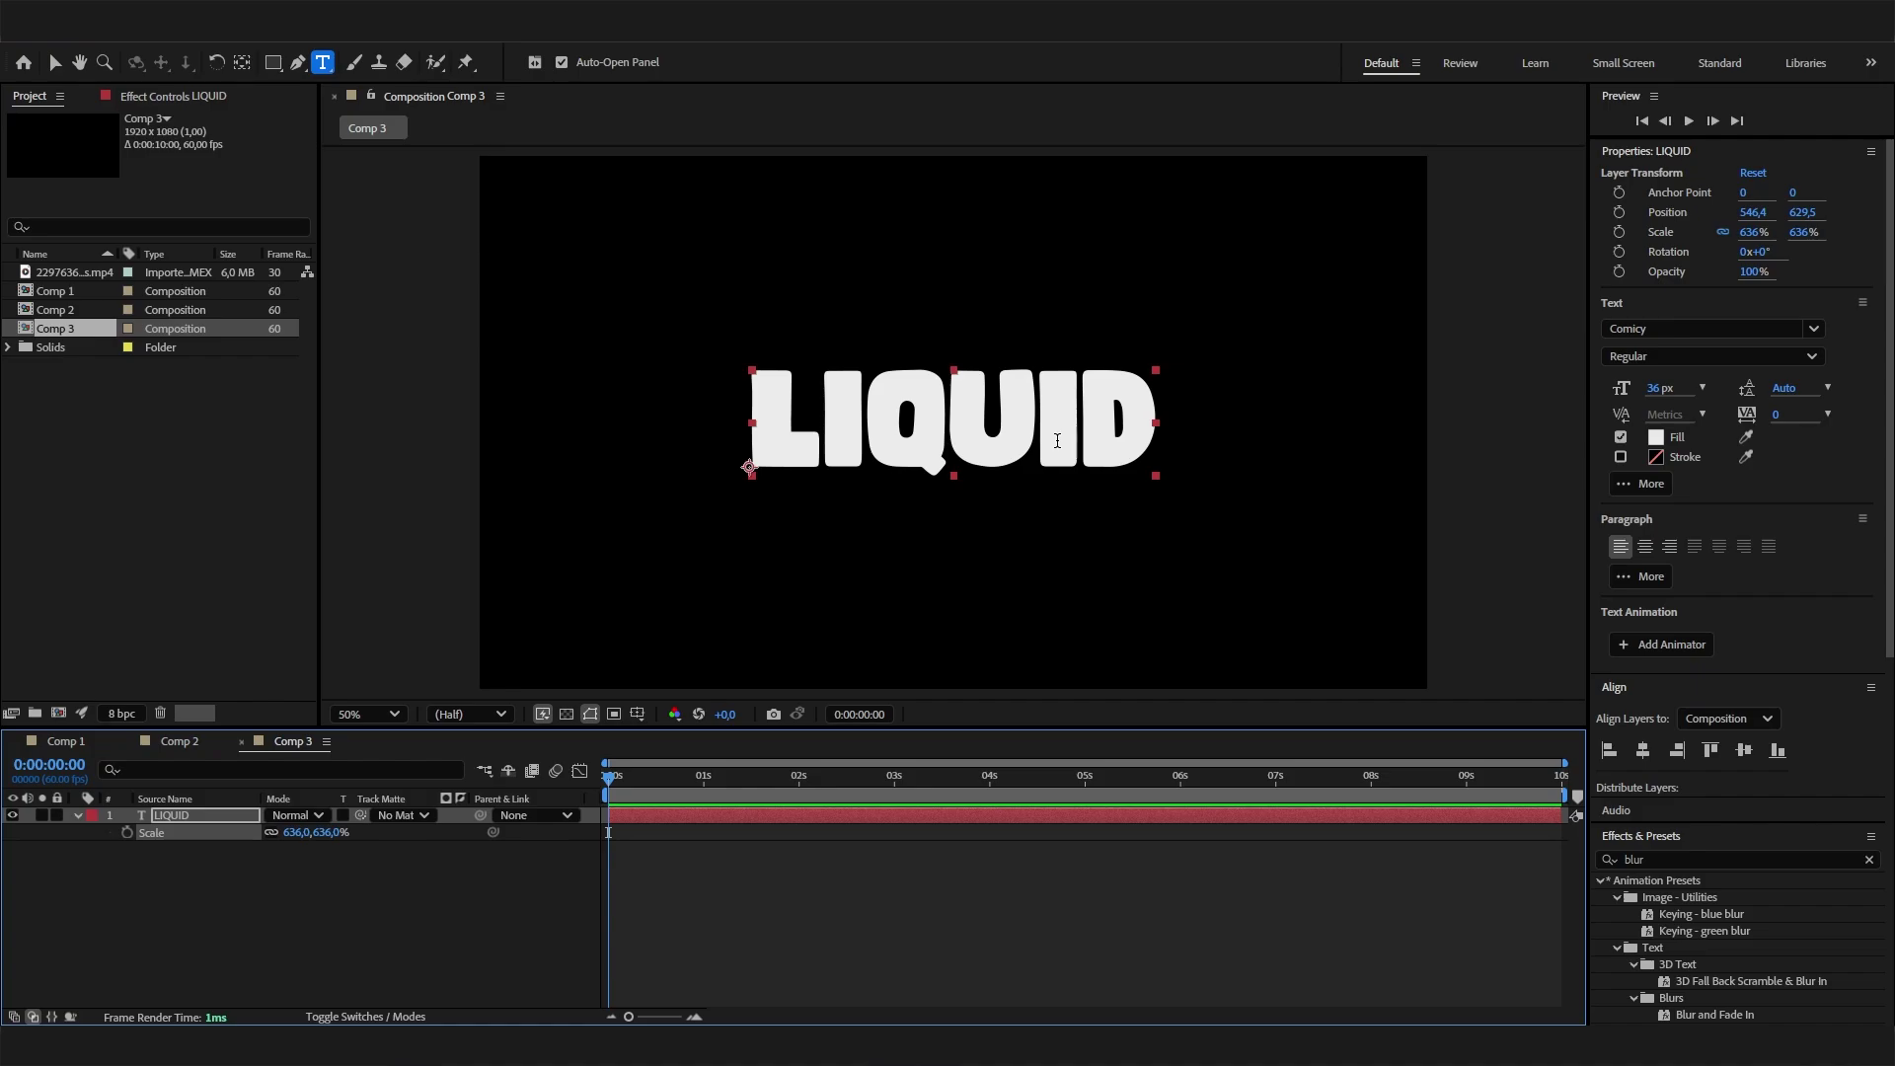
click(247, 904)
click(213, 819)
click(1618, 329)
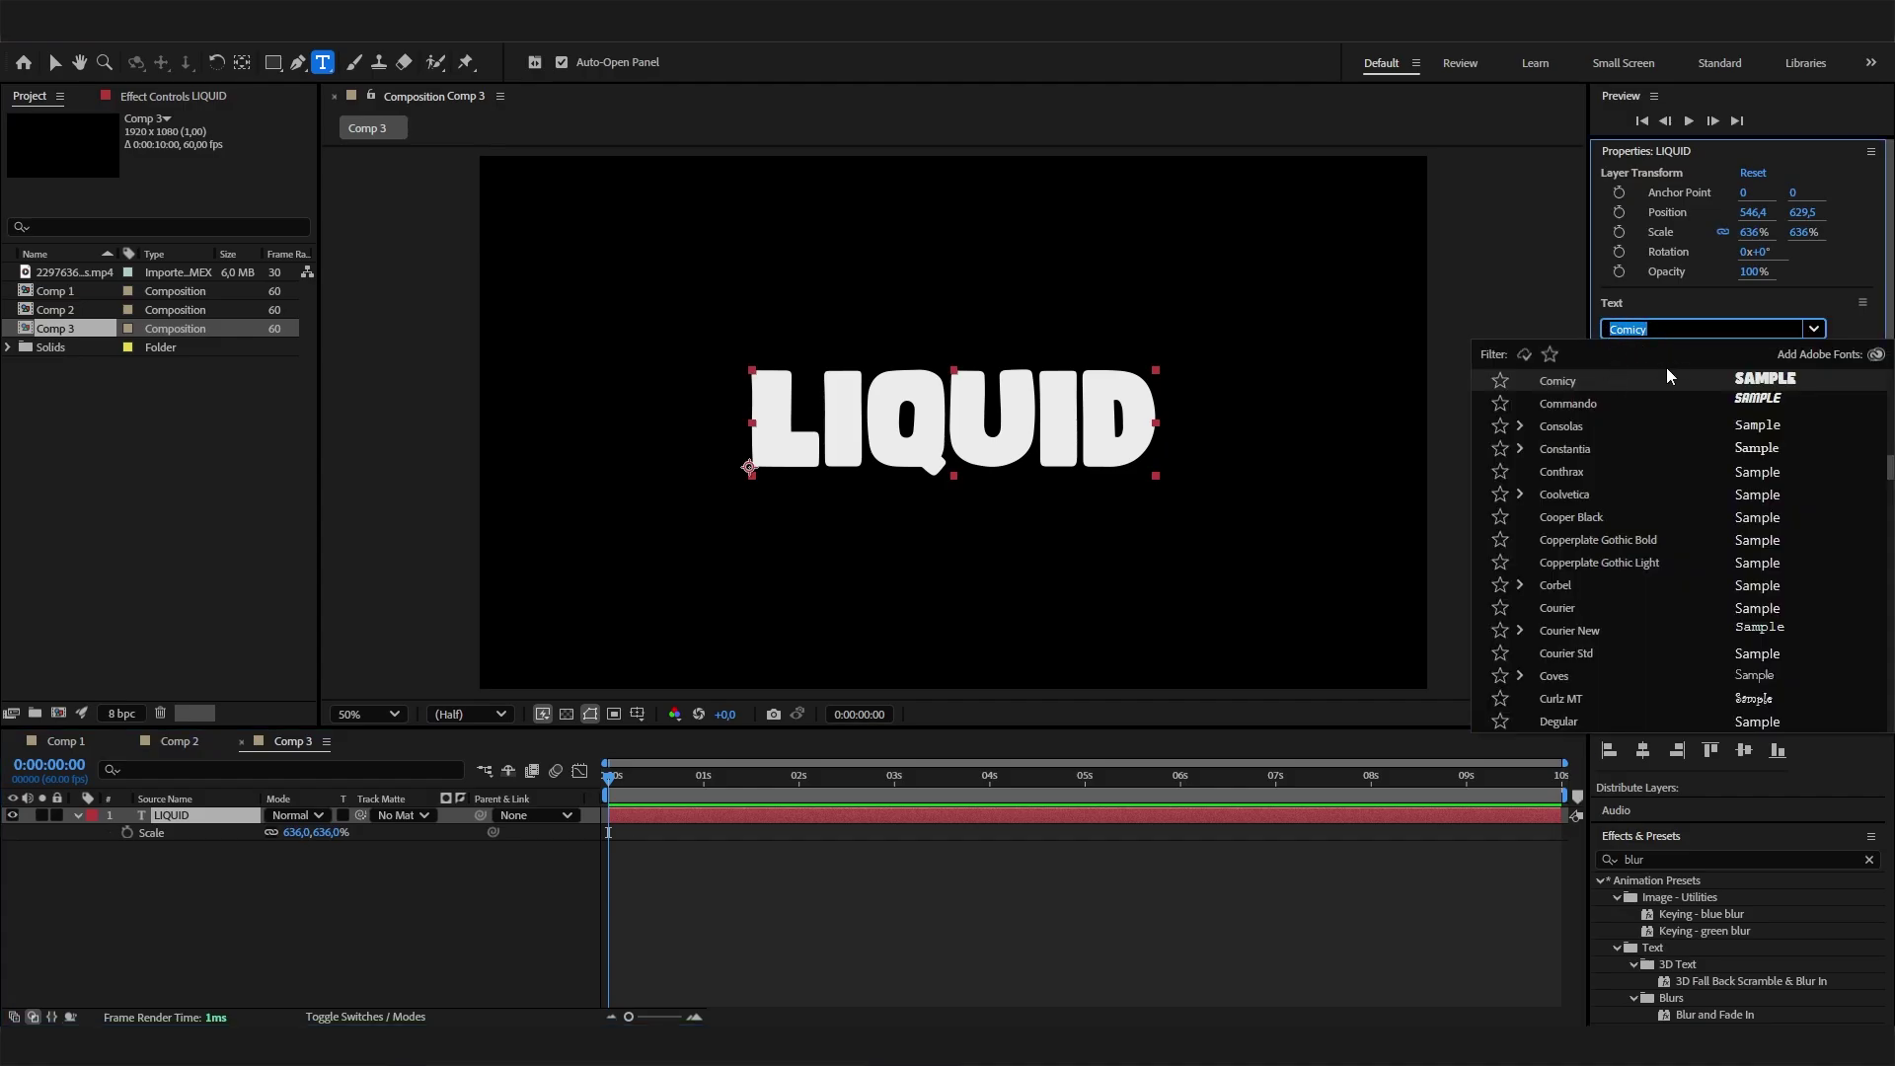
click(425, 933)
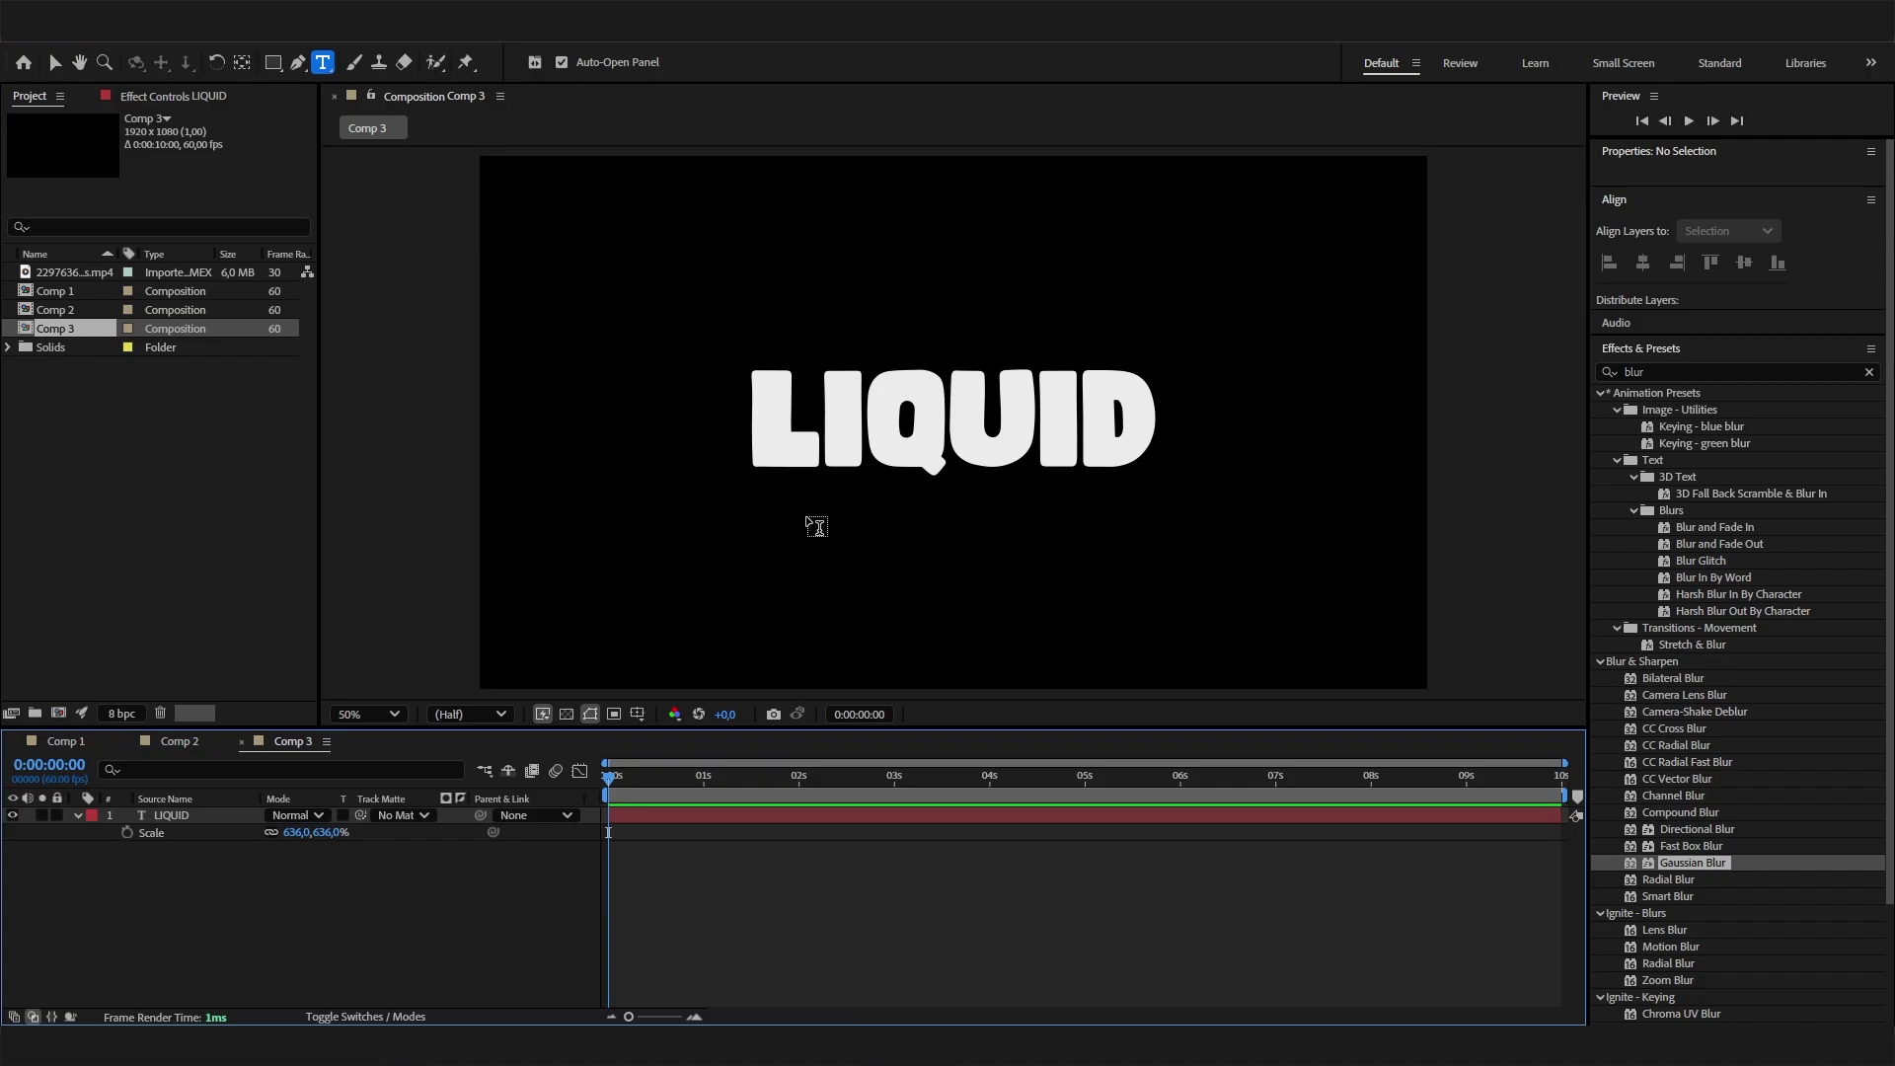
Find the CC Smear effect and apply it to the LIQUID text layer
click(197, 819)
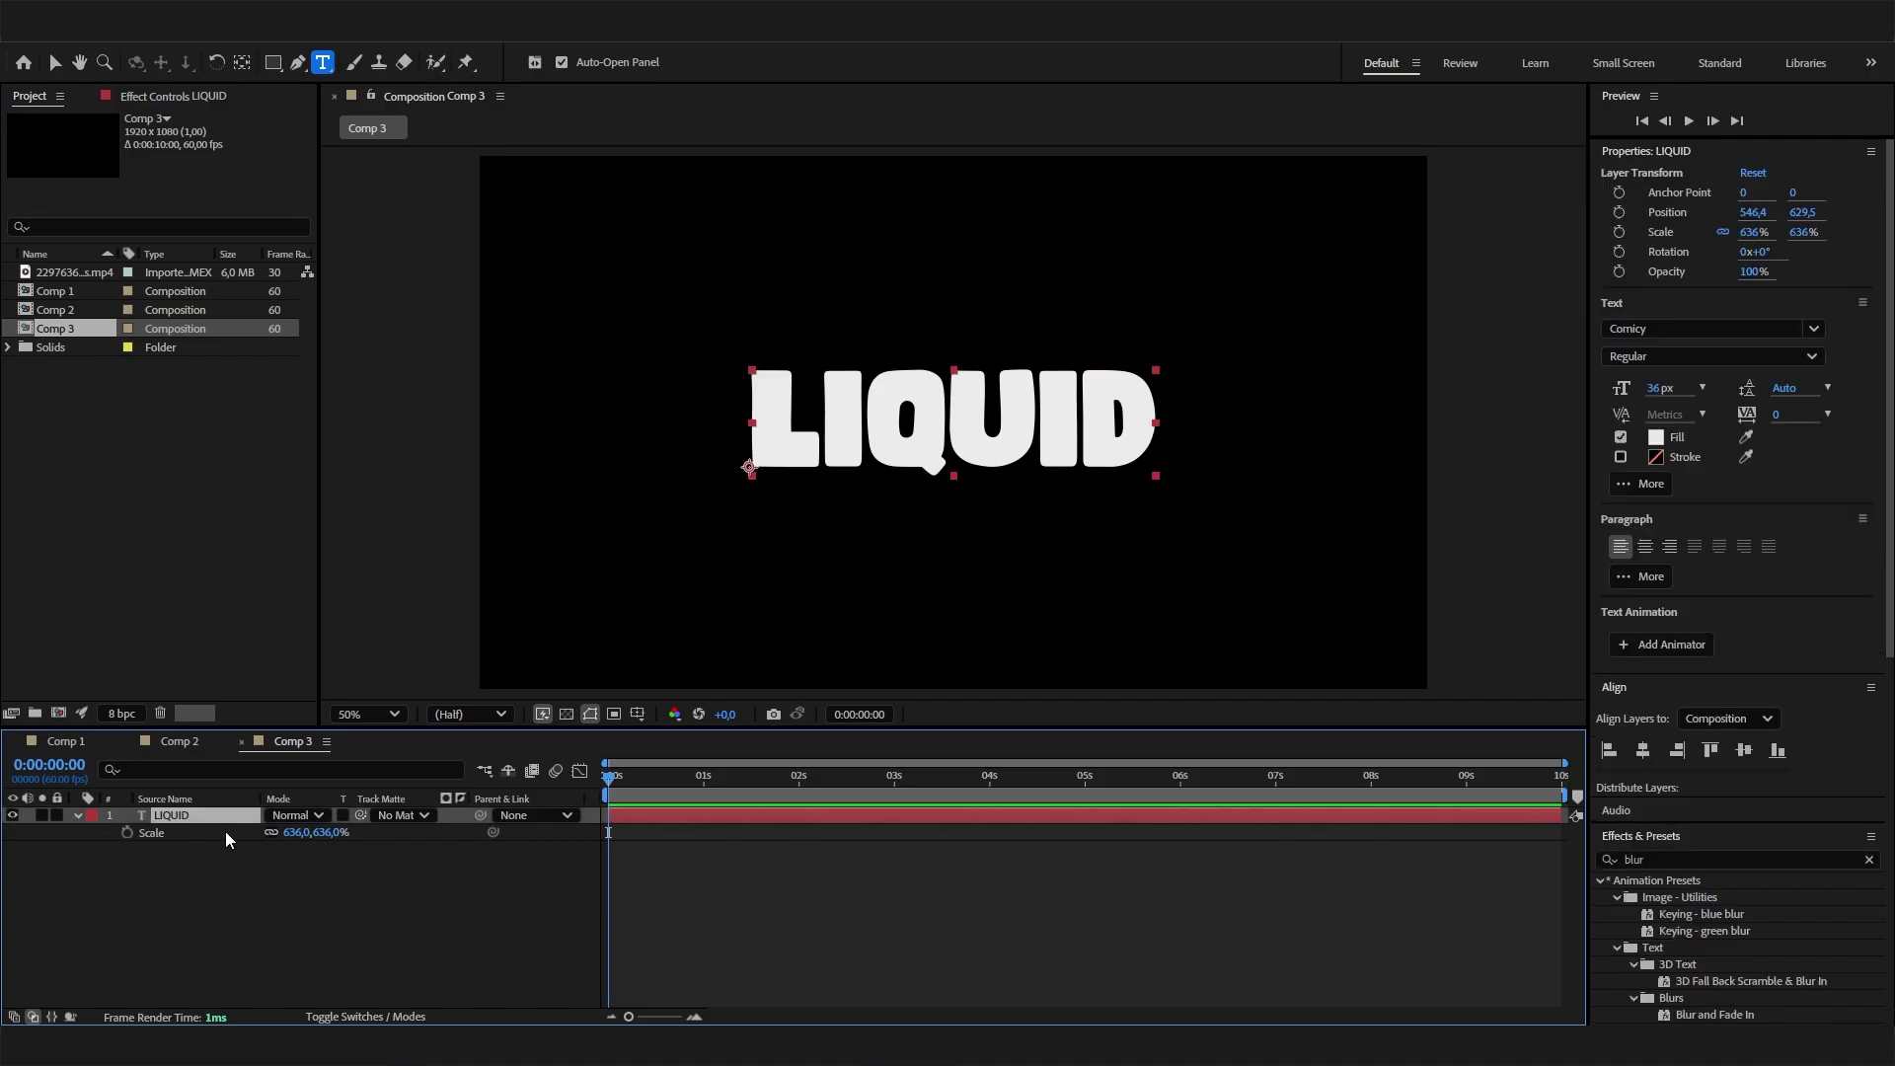
click(1868, 858)
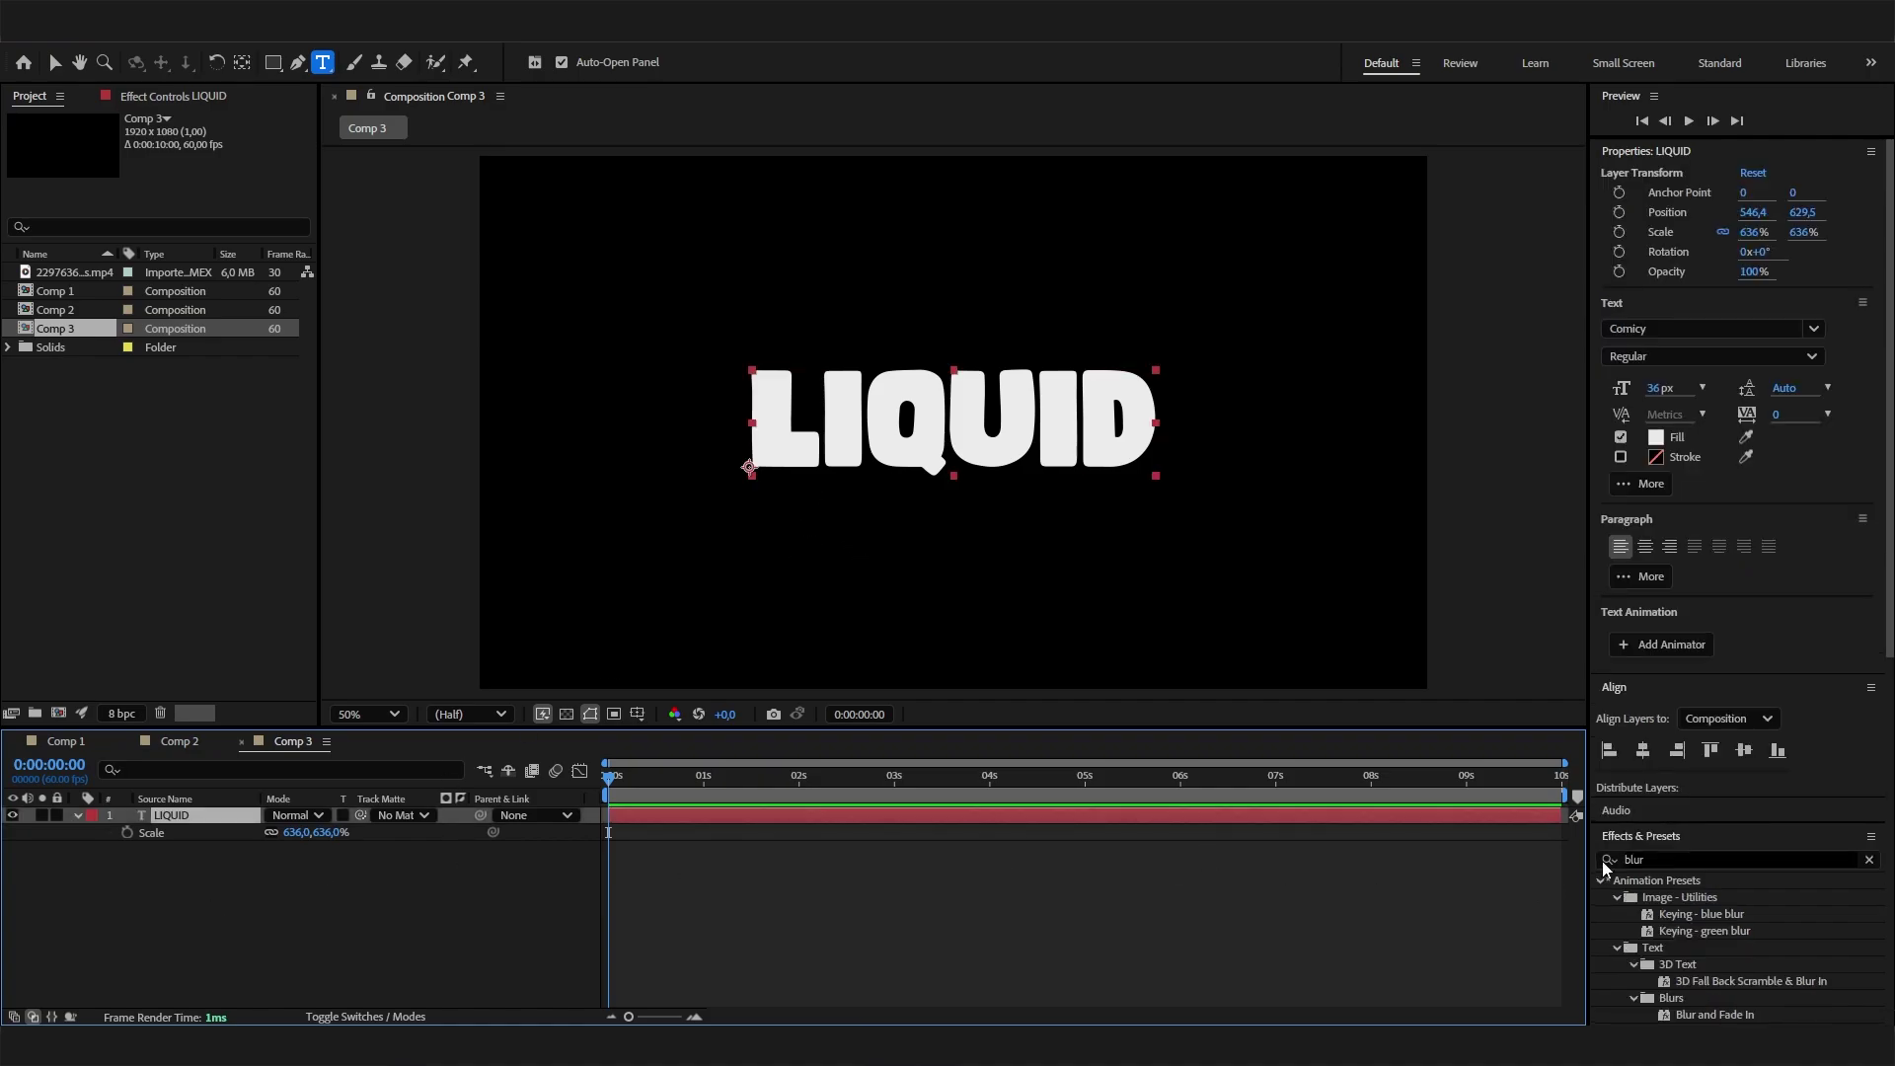
text(cc smea)
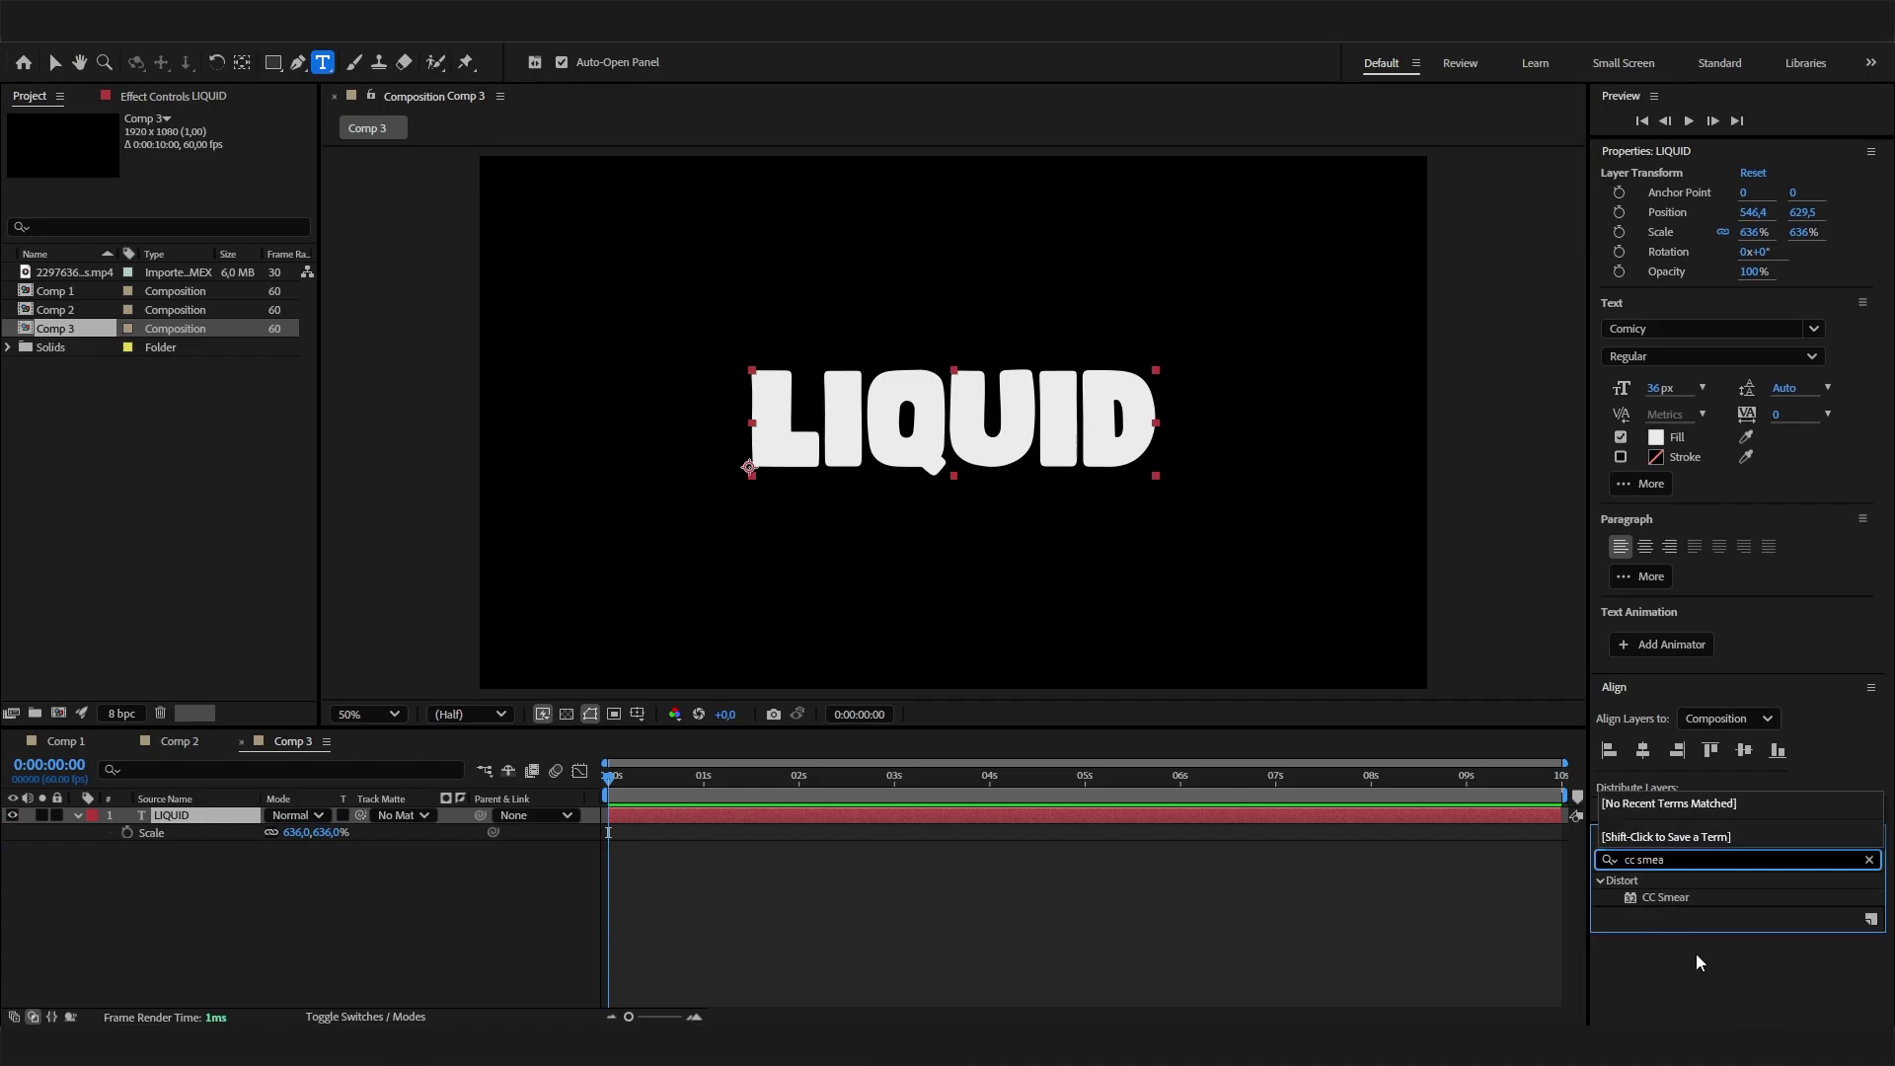
mouse_move(1666, 897)
mouse_down()
mouse_move(1121, 922)
mouse_move(193, 802)
mouse_move(205, 817)
mouse_up()
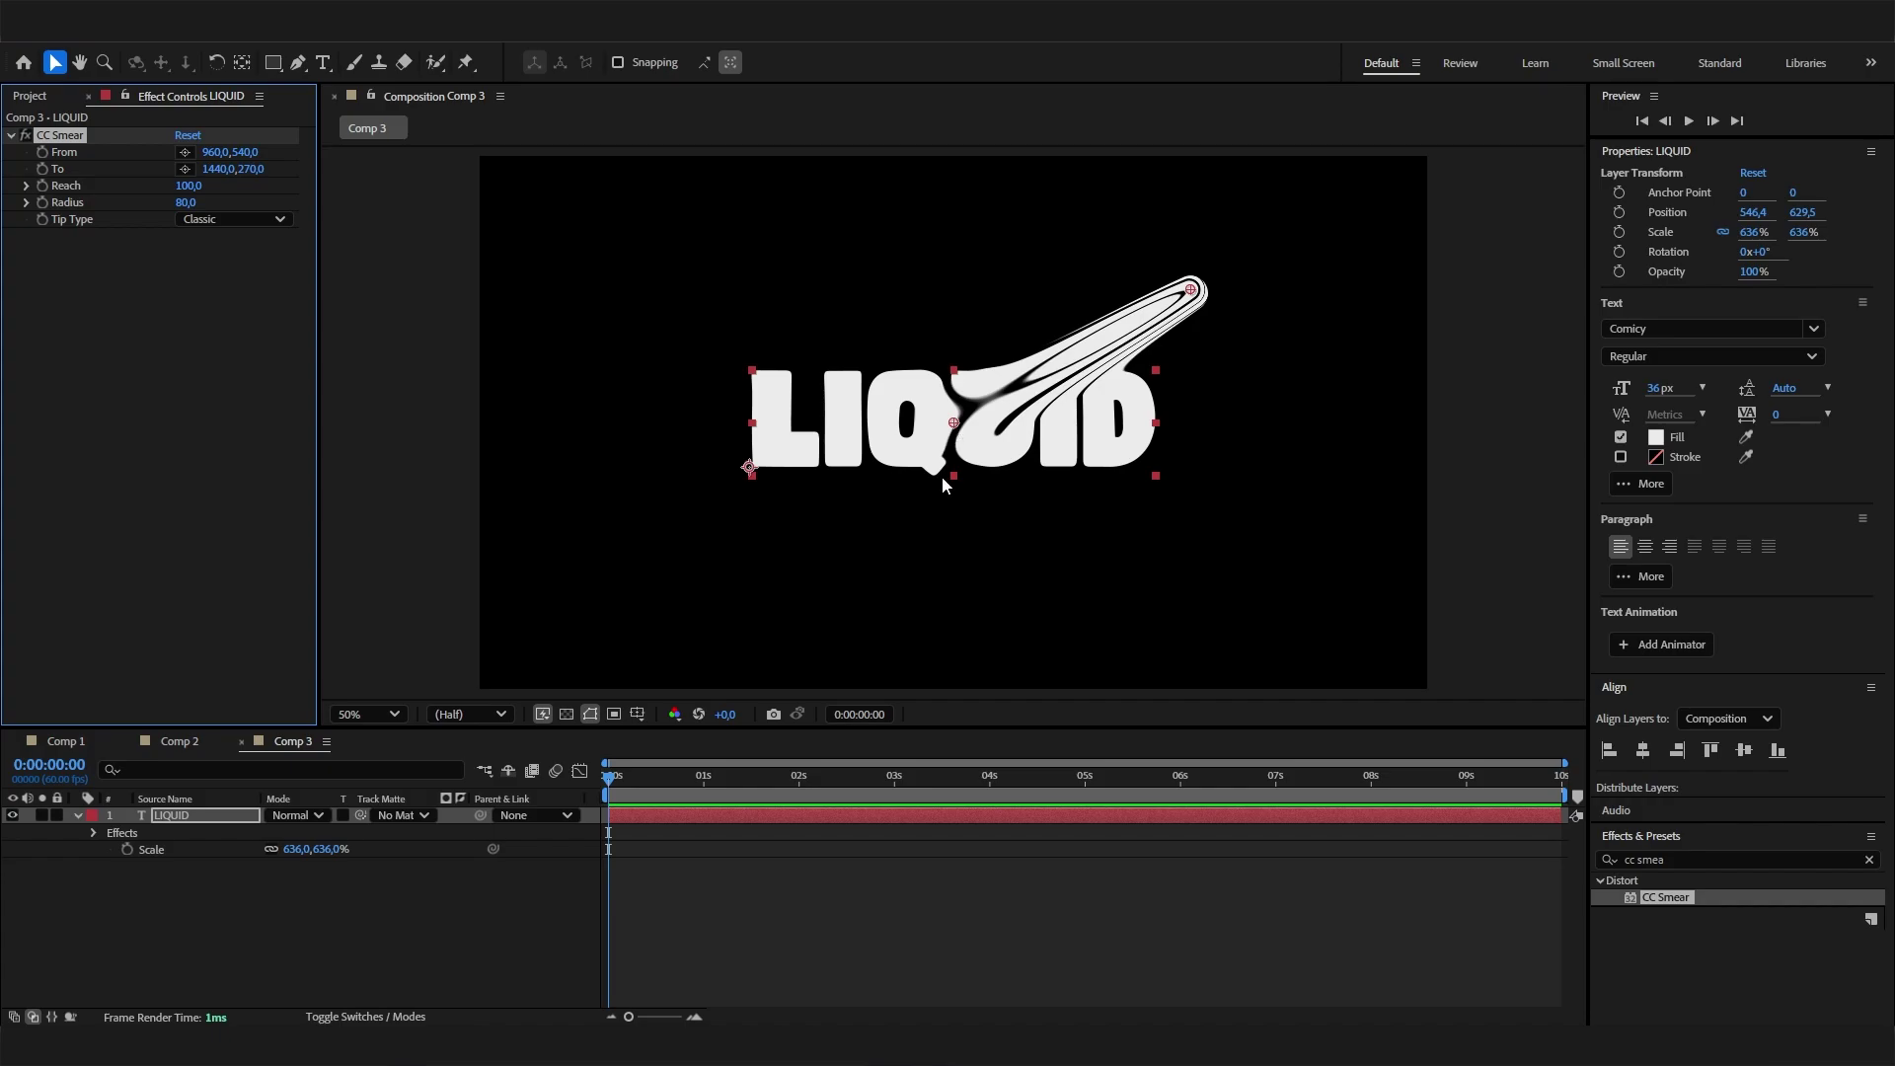
Place CC Smear's From point on the letter L at about 608, 546 and its To point below the frame at about 600, 1102
drag(954, 424, 780, 425)
mouse_move(1191, 290)
mouse_down()
mouse_move(888, 434)
mouse_move(808, 559)
mouse_move(766, 552)
mouse_move(777, 696)
mouse_up()
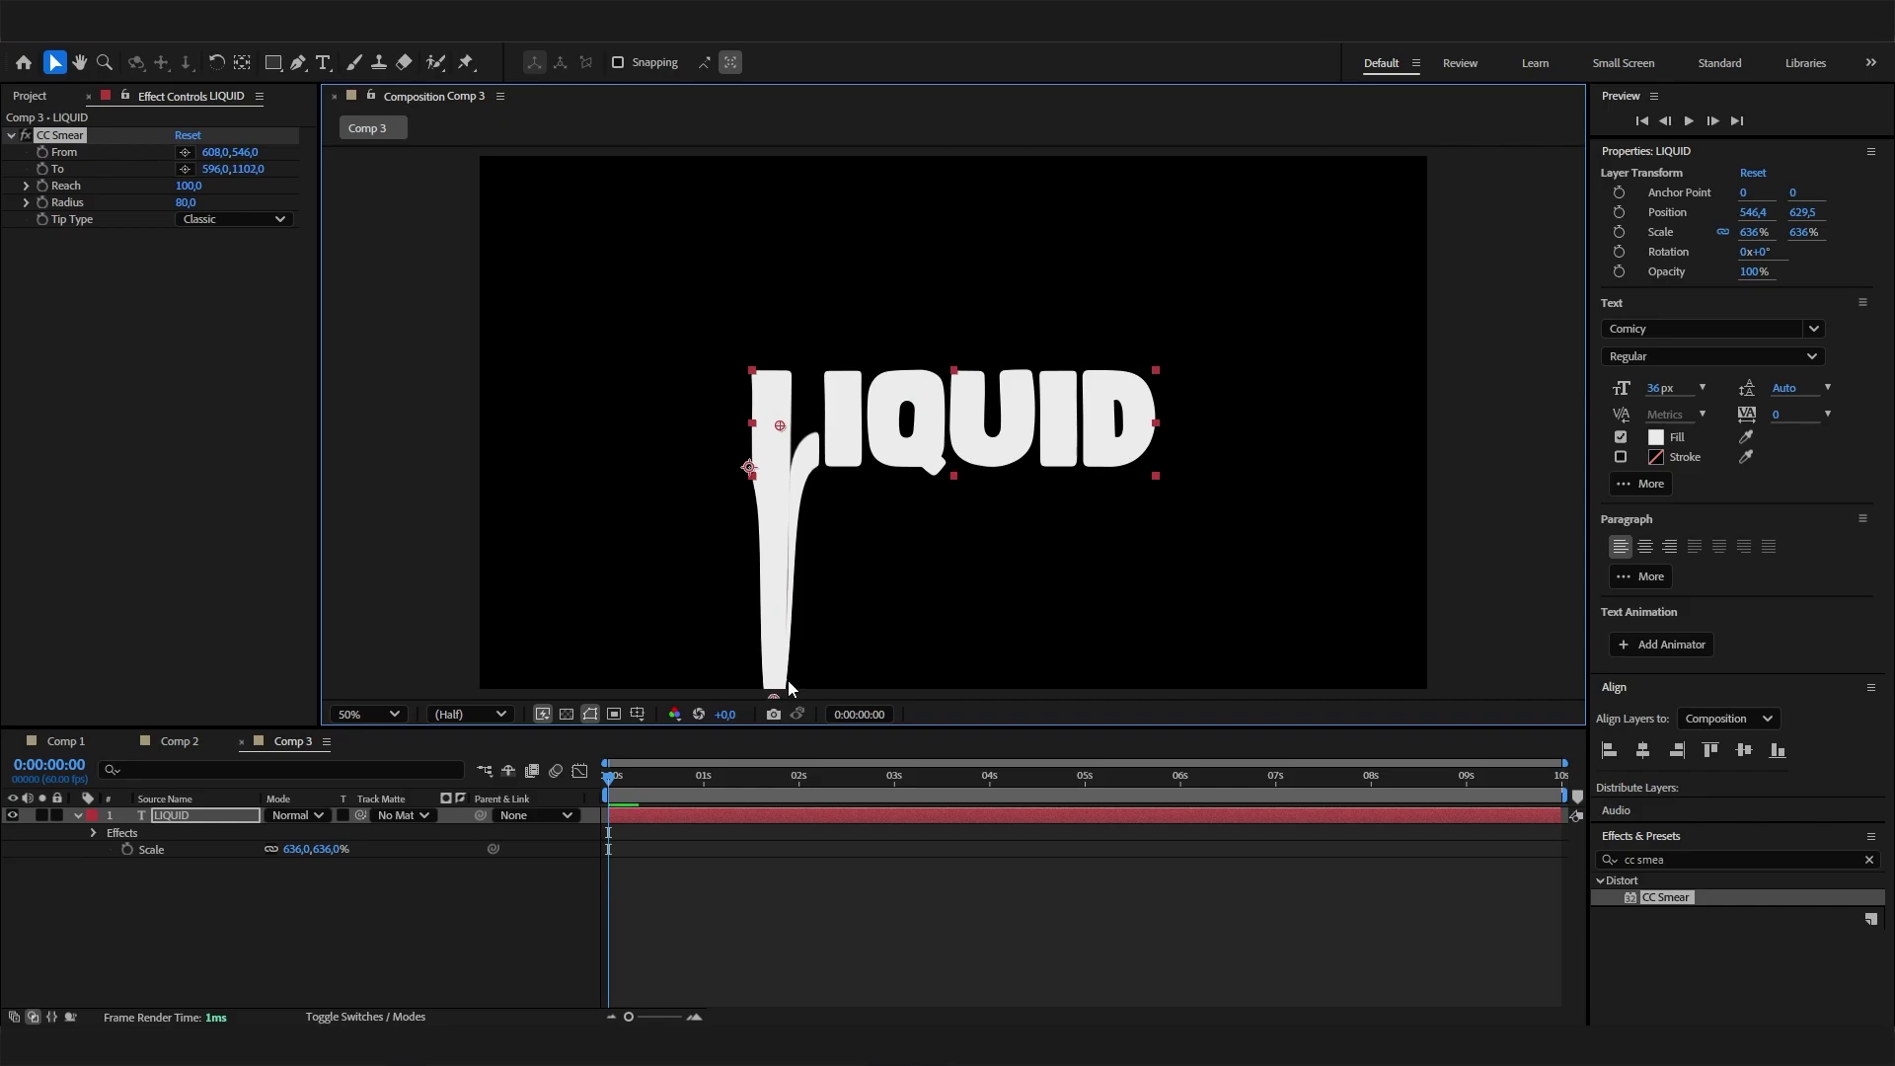
key(comma)
drag(863, 572, 865, 572)
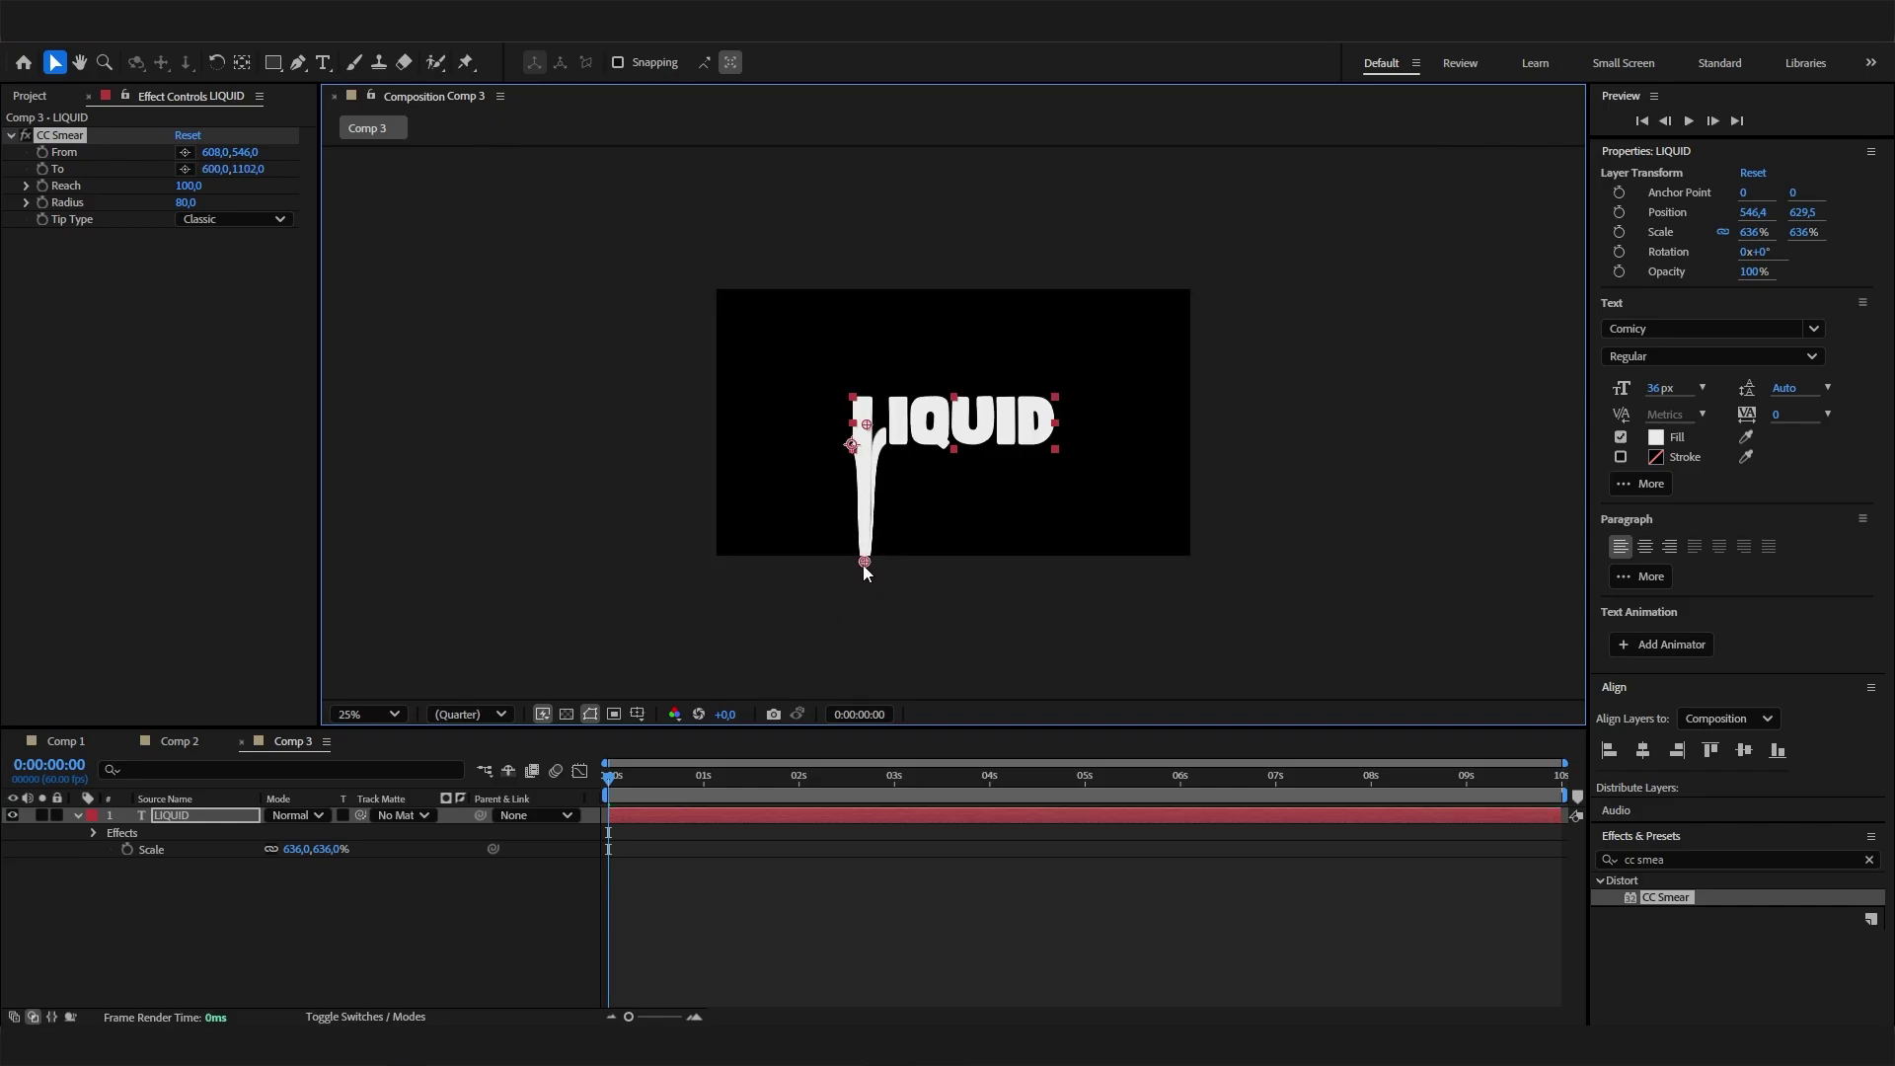
key(period)
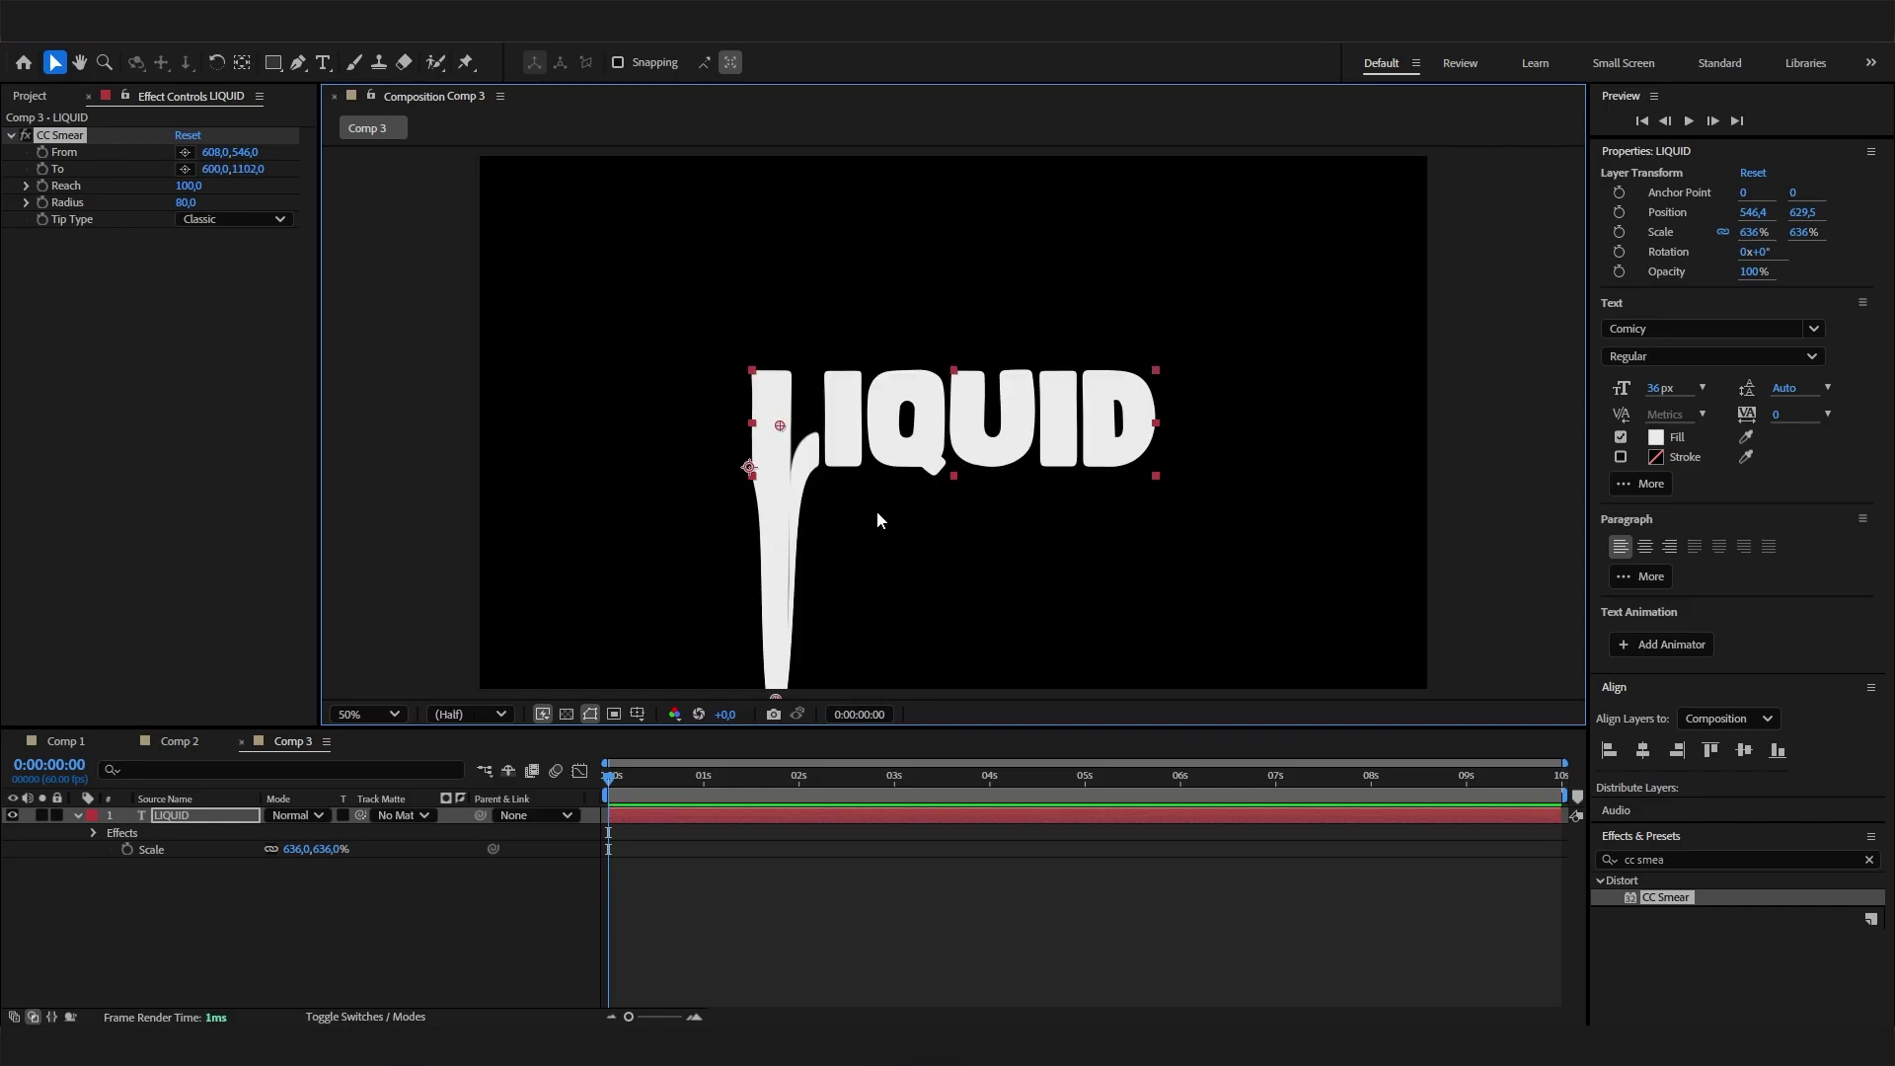
Return to the start of the composition and reveal the text layer's CC Smear properties in the timeline
click(351, 863)
click(233, 819)
drag(611, 780, 538, 816)
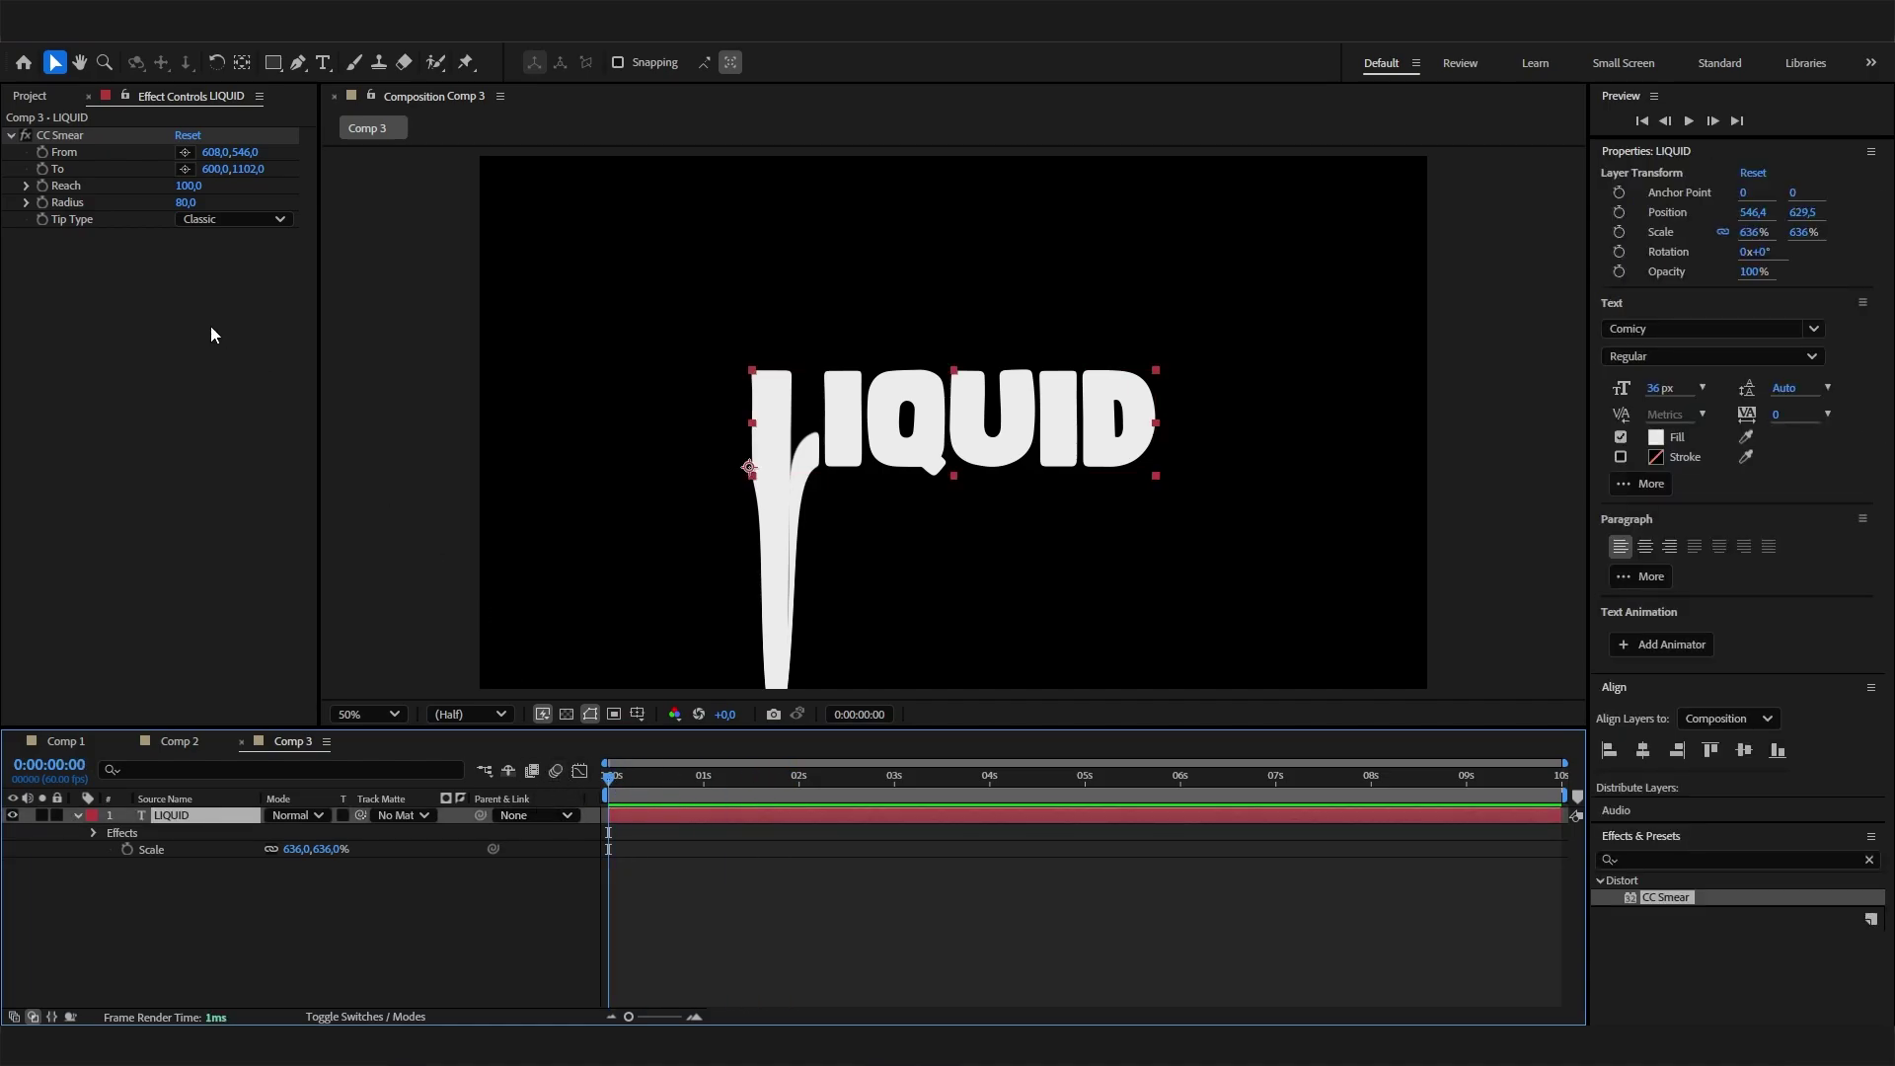
click(55, 135)
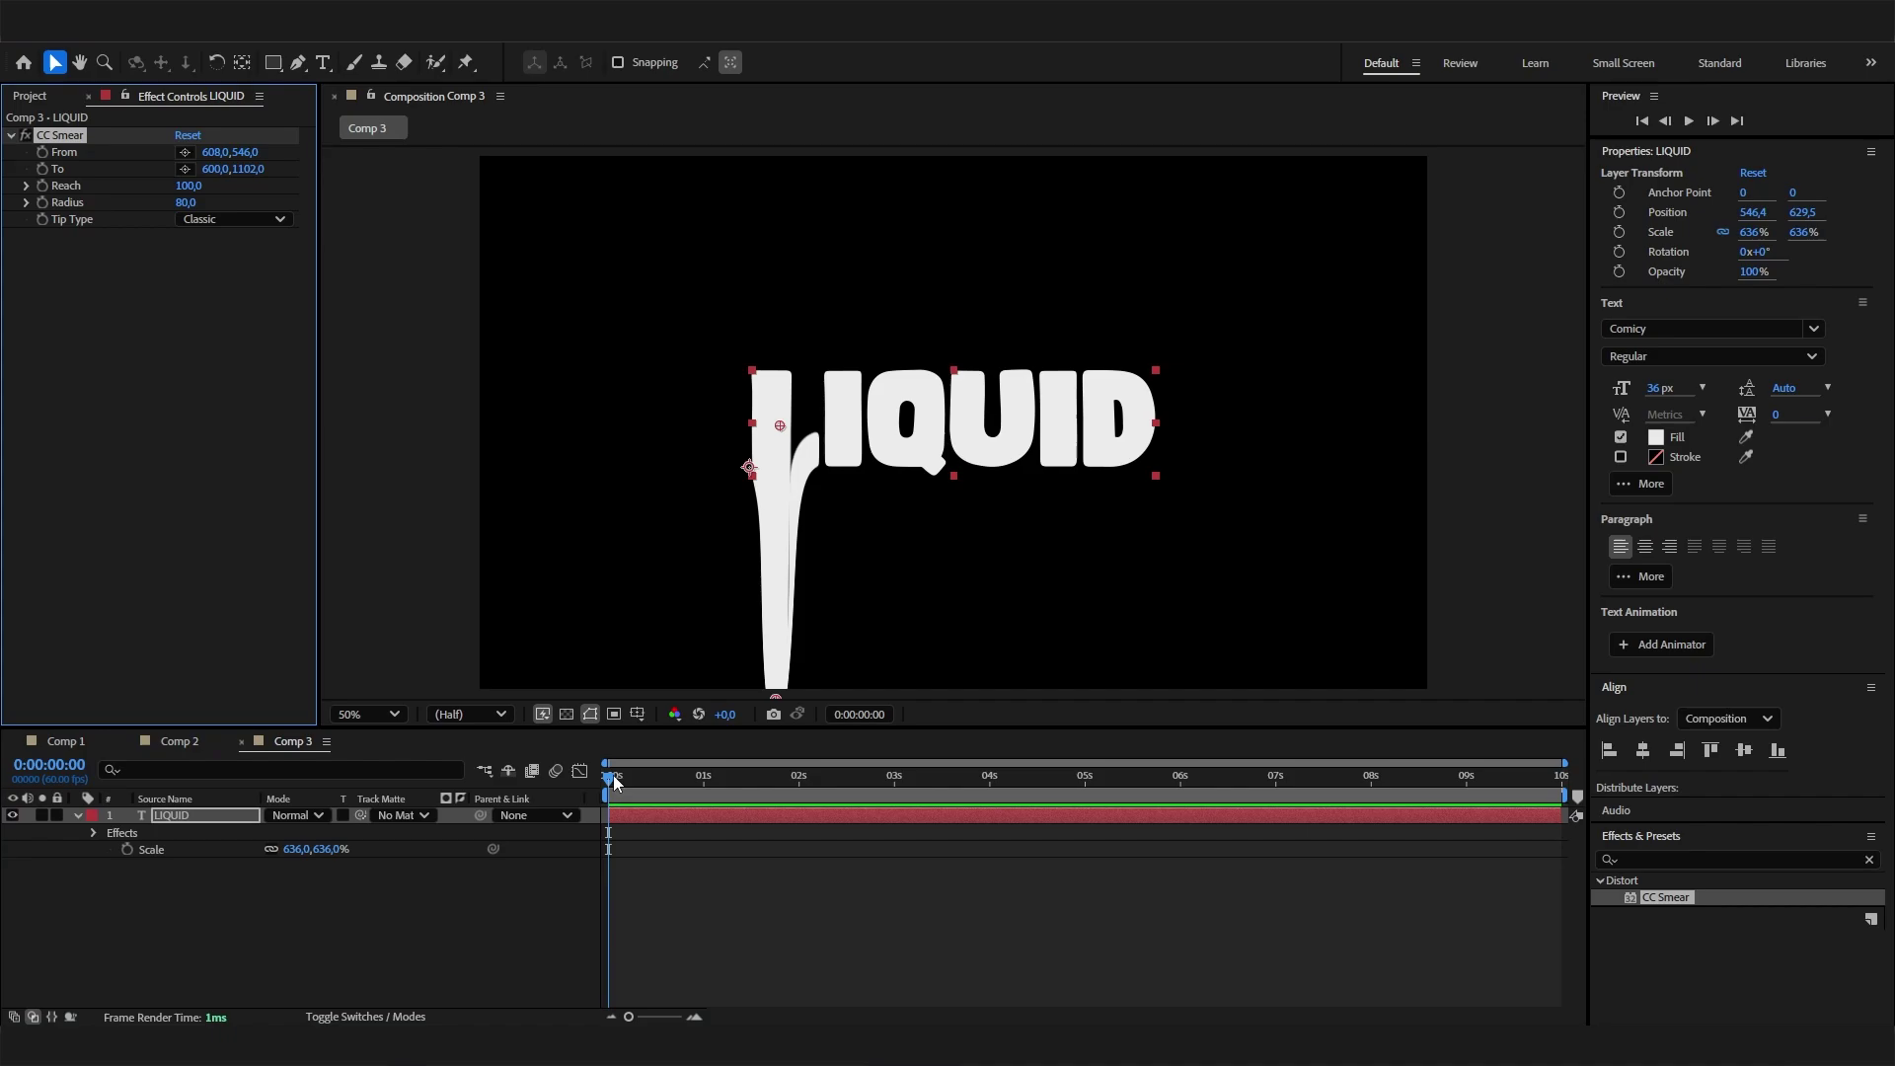
mouse_move(619, 780)
mouse_down()
mouse_move(827, 779)
mouse_move(631, 780)
mouse_up()
key(Home)
key(Home)
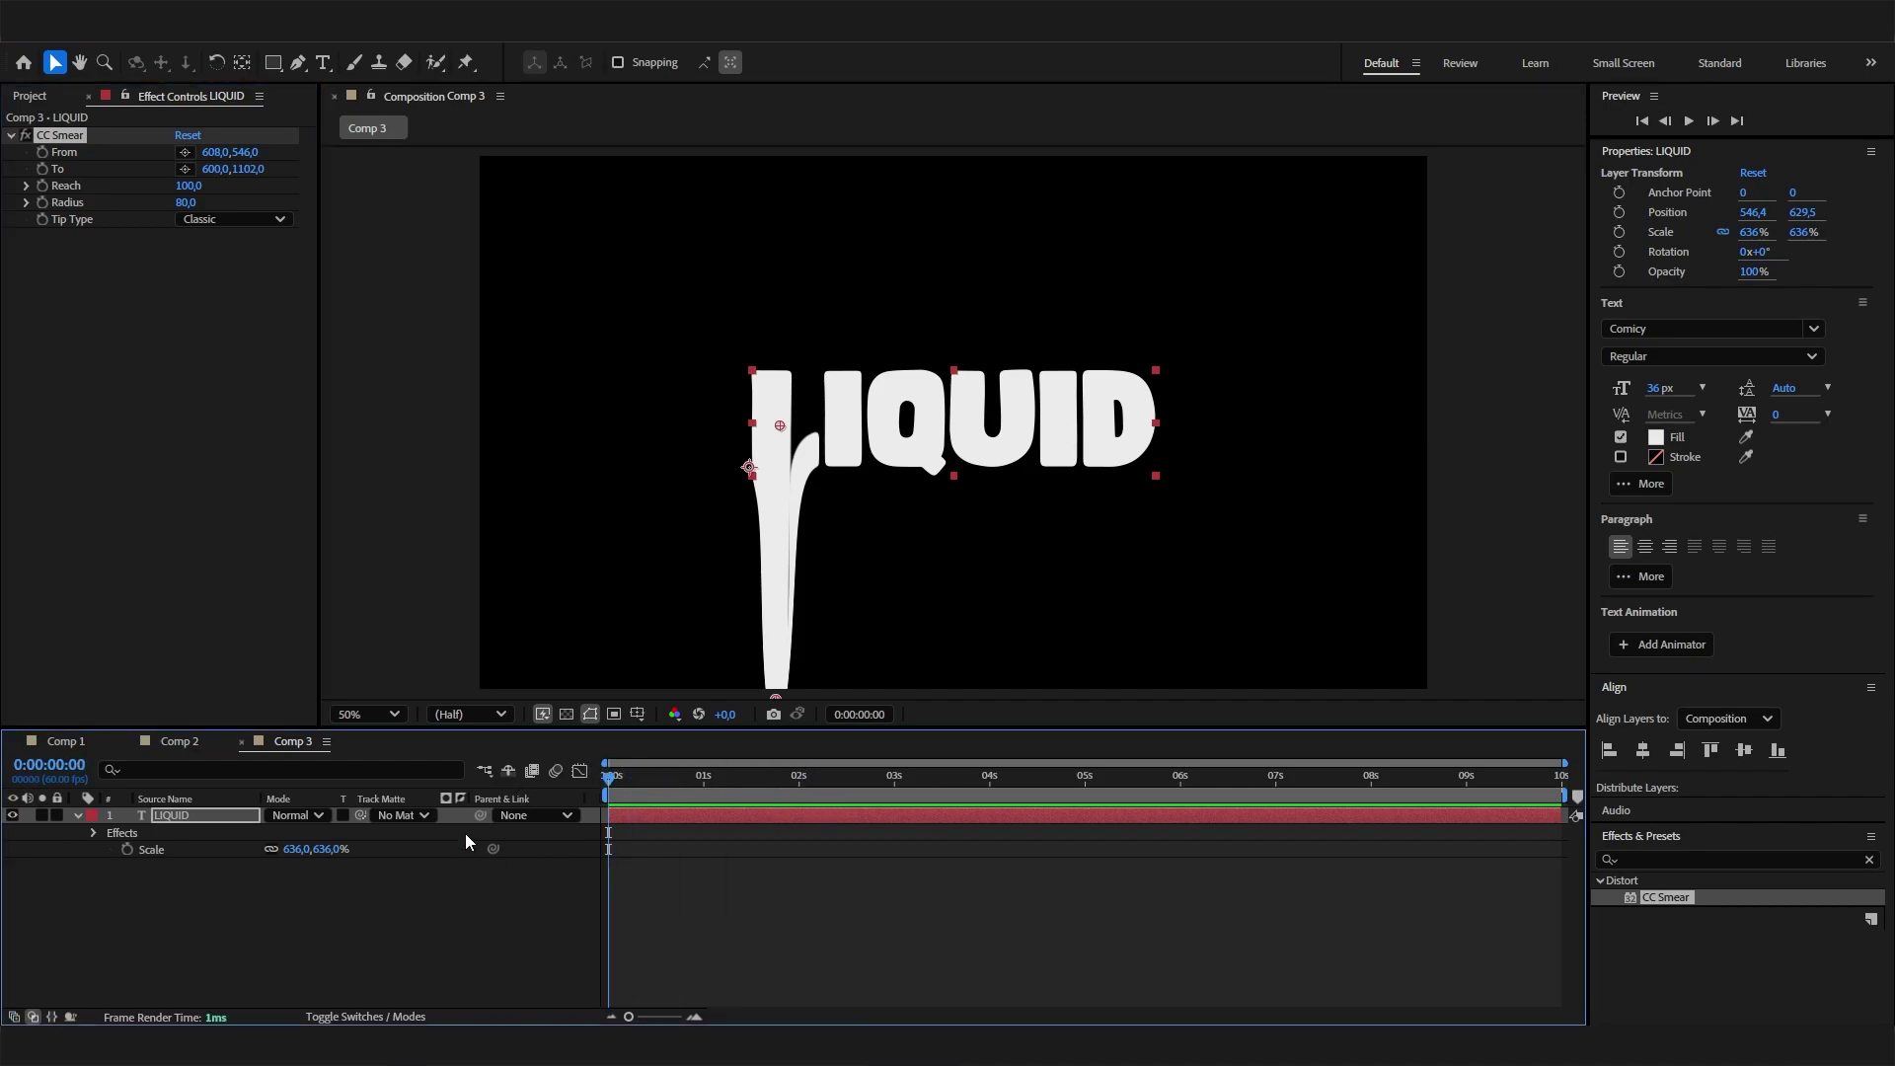
click(94, 833)
click(110, 850)
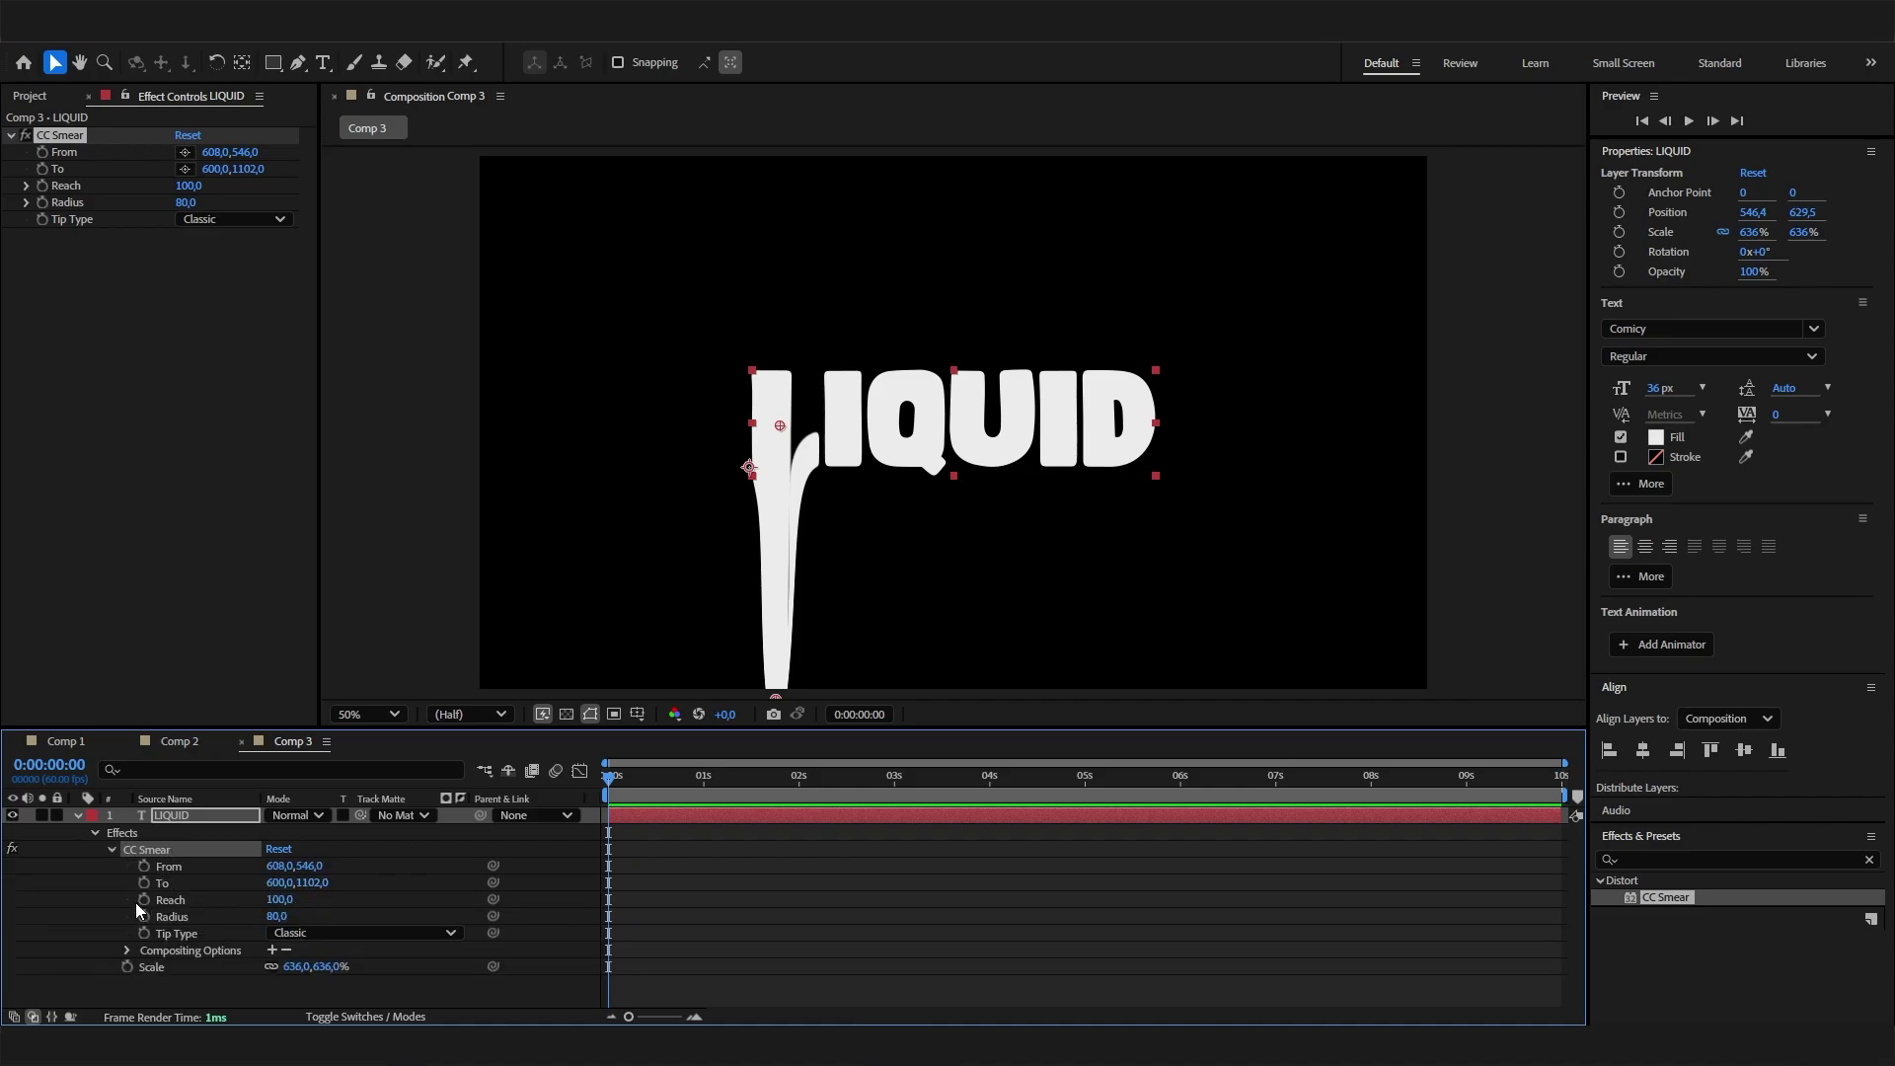
Enable keyframing for CC Smear's Reach at 0:00:00:00 and set its value to 0
click(144, 900)
drag(291, 901, 266, 913)
click(266, 906)
text(0)
click(245, 904)
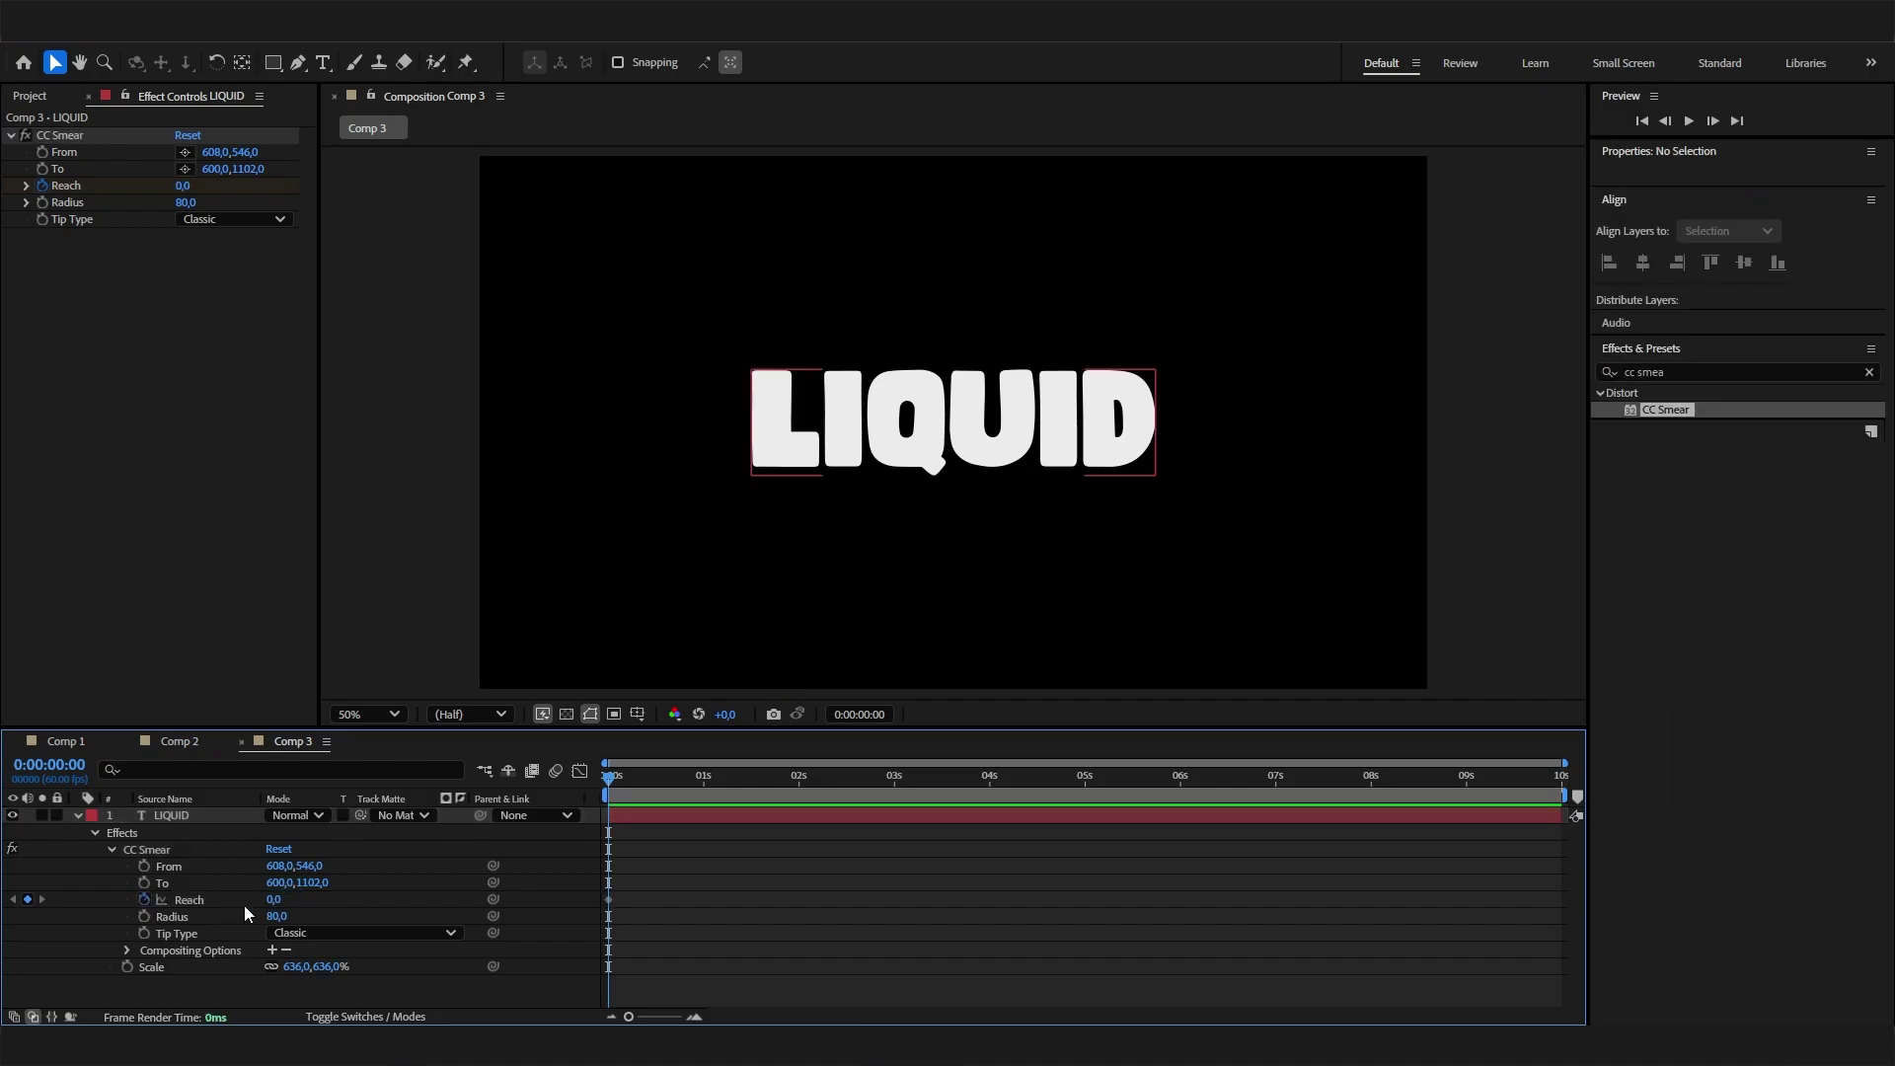
Add a Reach keyframe of 1000 at 0:00:03:34 and preview the dripping L
drag(815, 797, 948, 781)
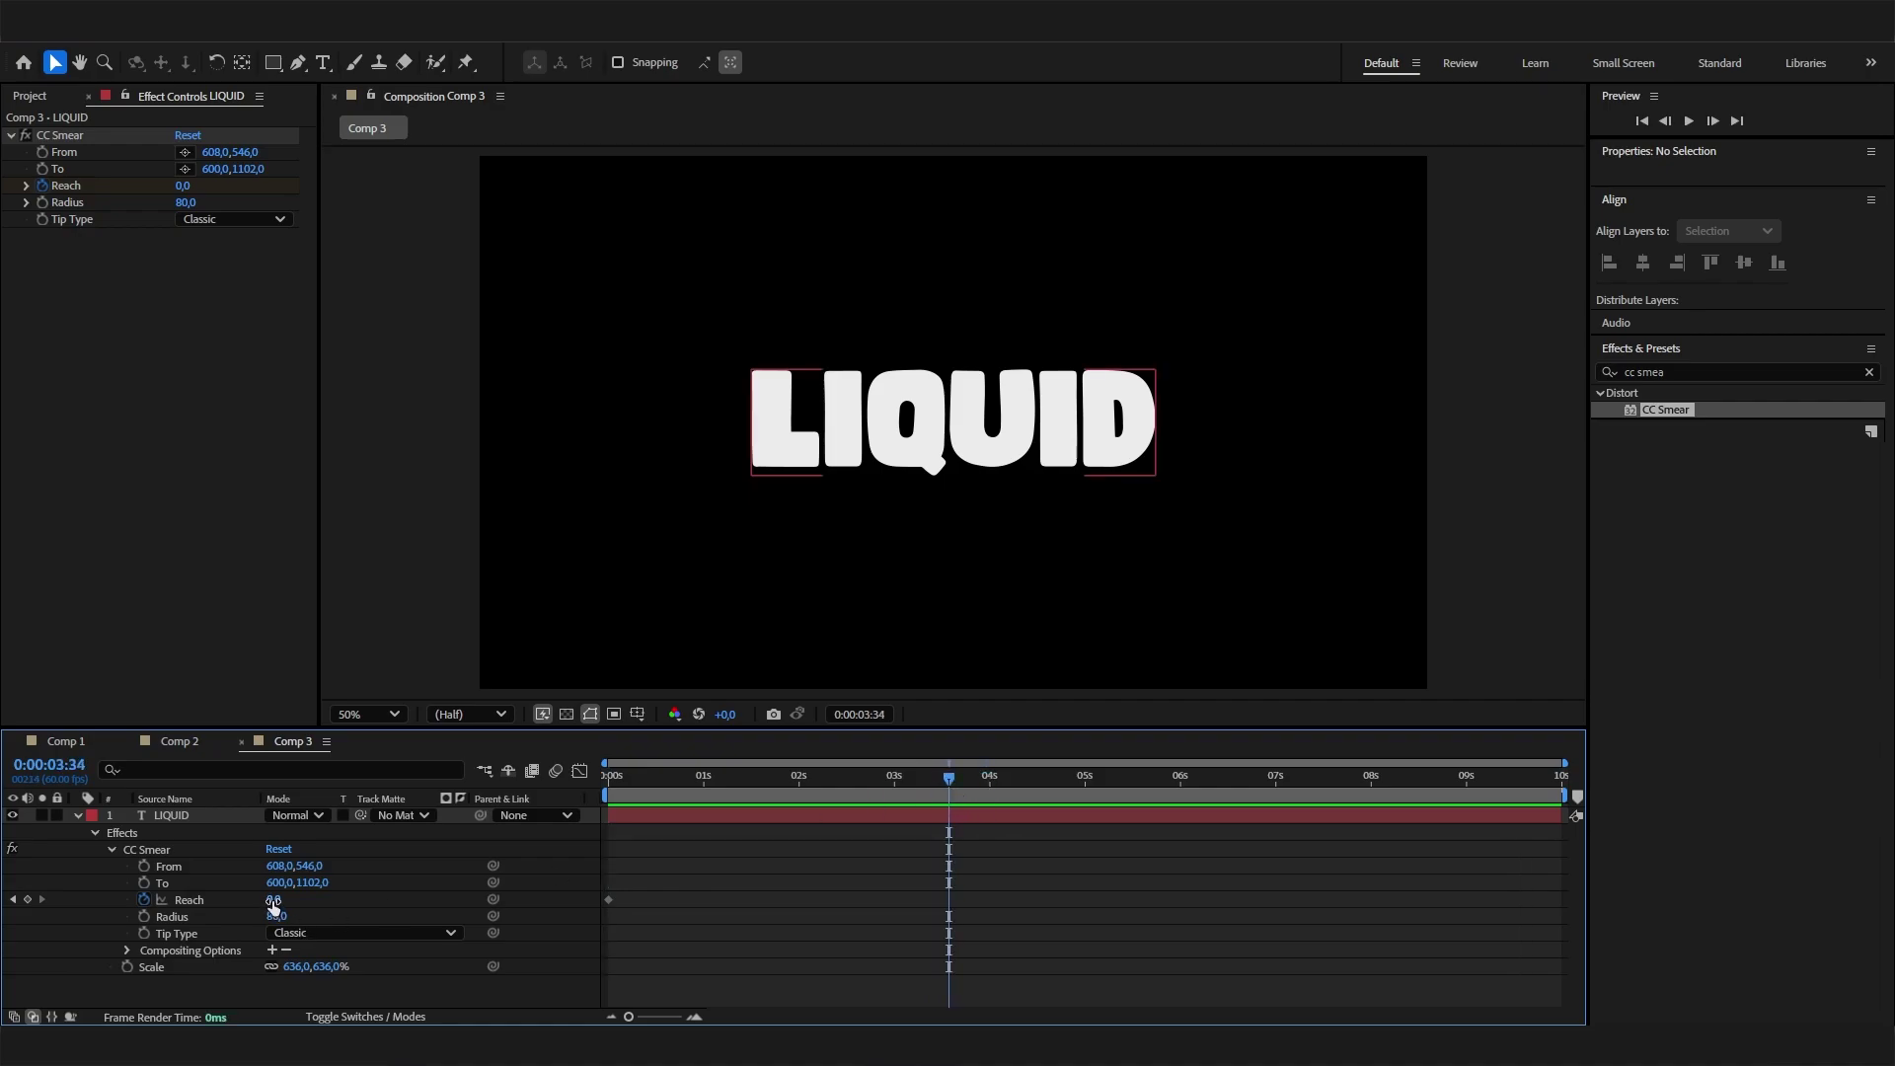
drag(274, 899, 654, 918)
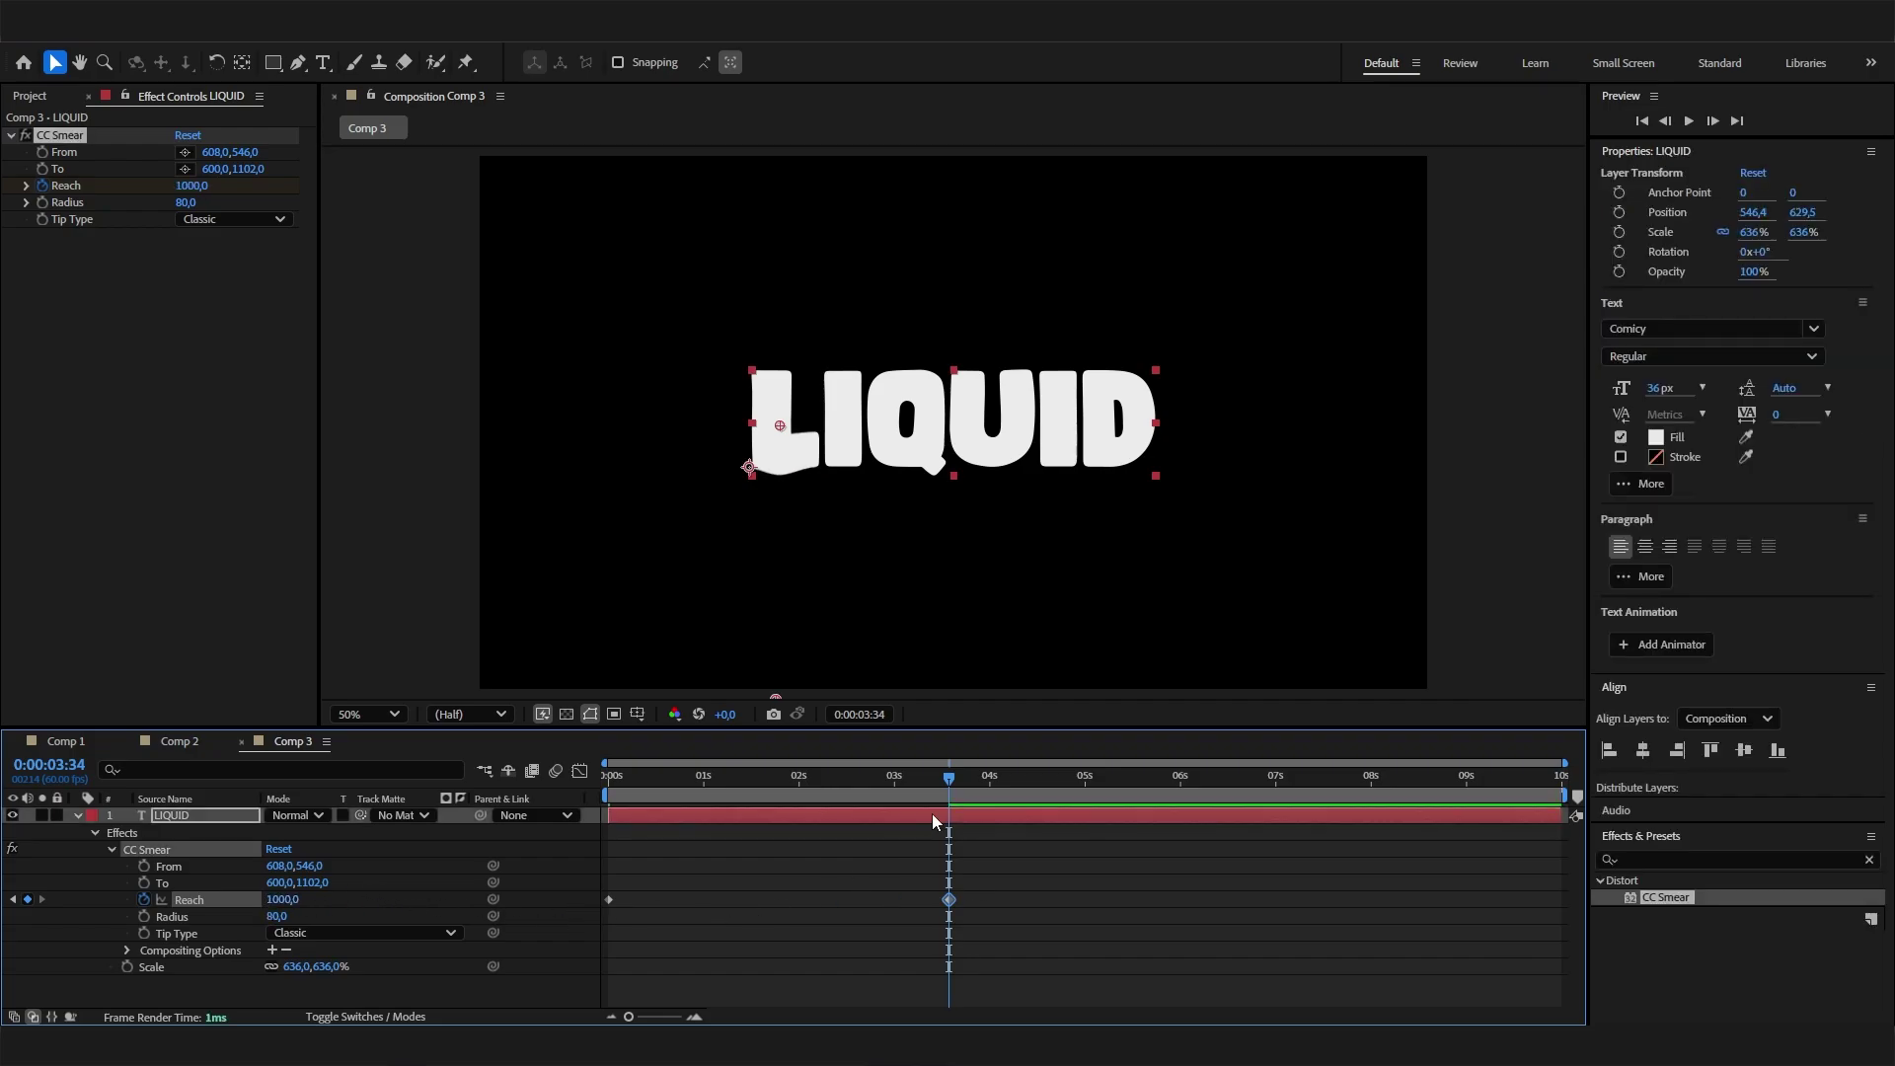
drag(943, 780, 482, 844)
key(space)
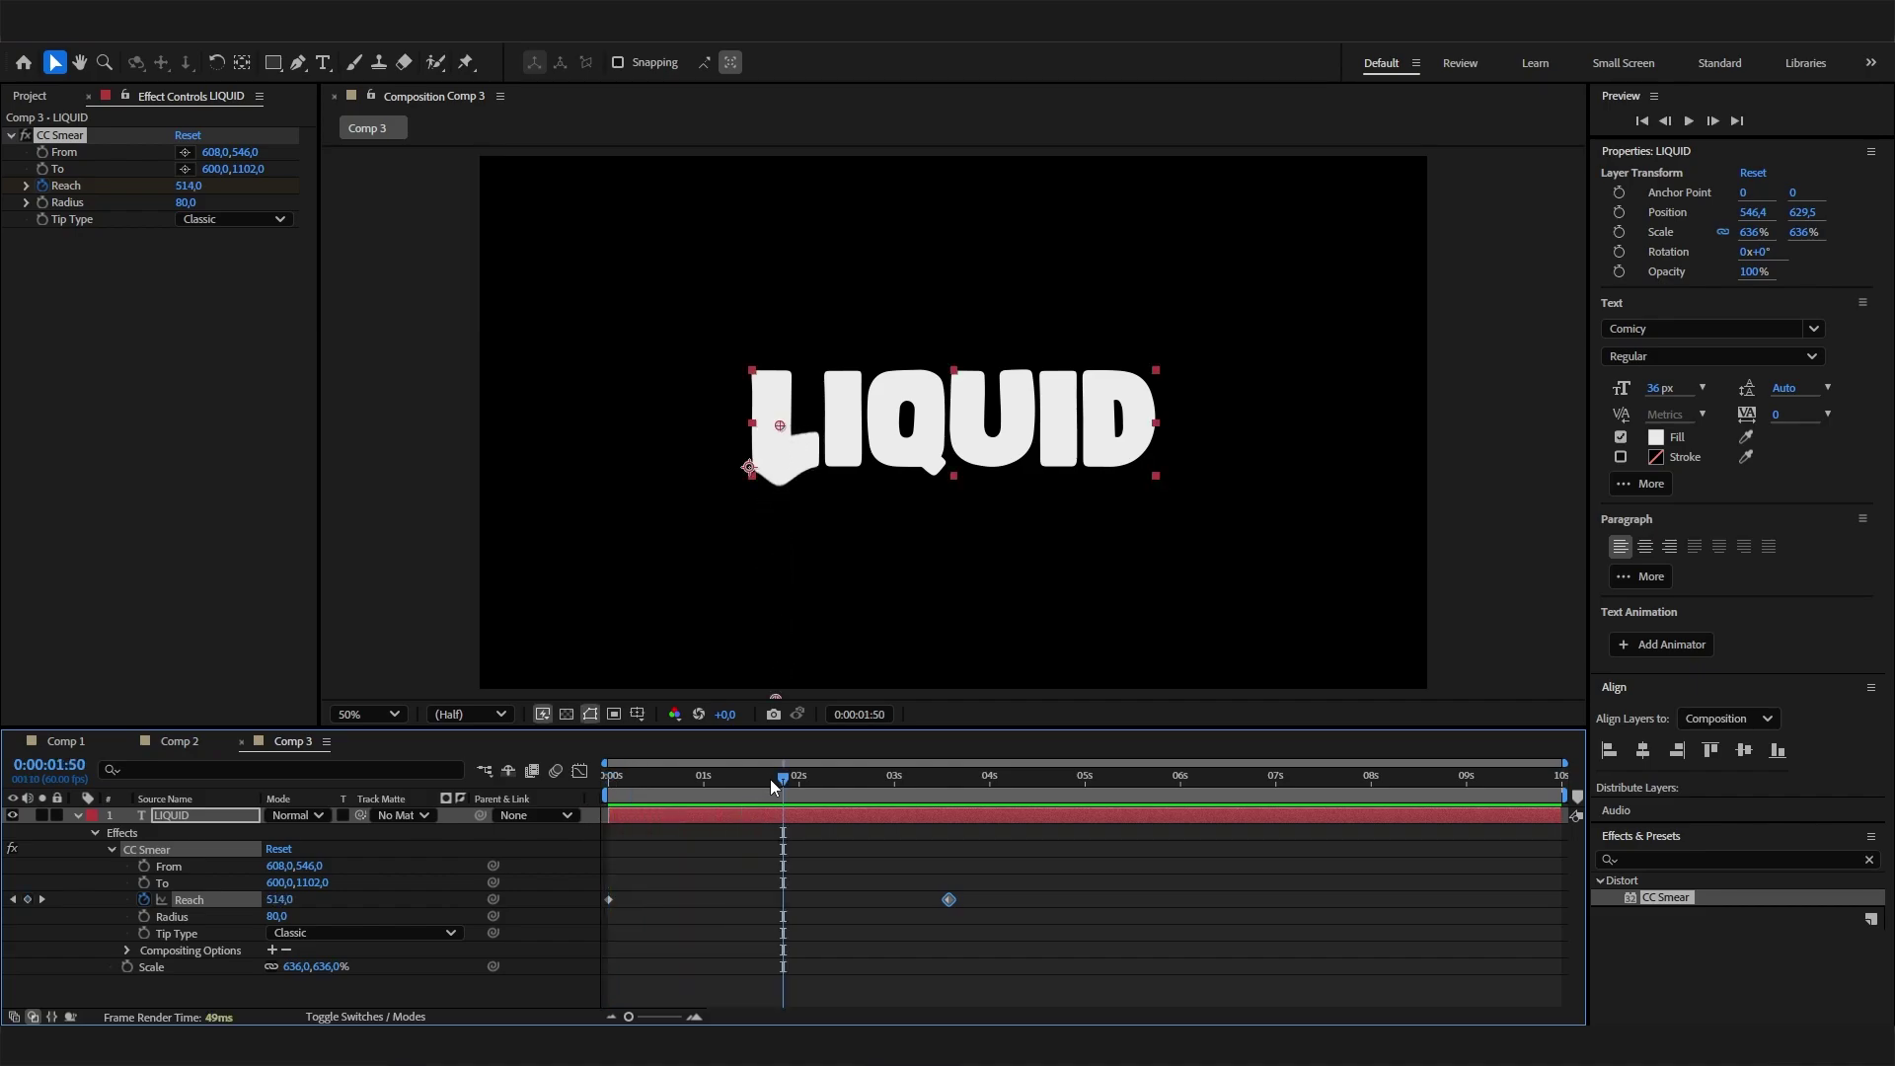
drag(770, 779, 698, 821)
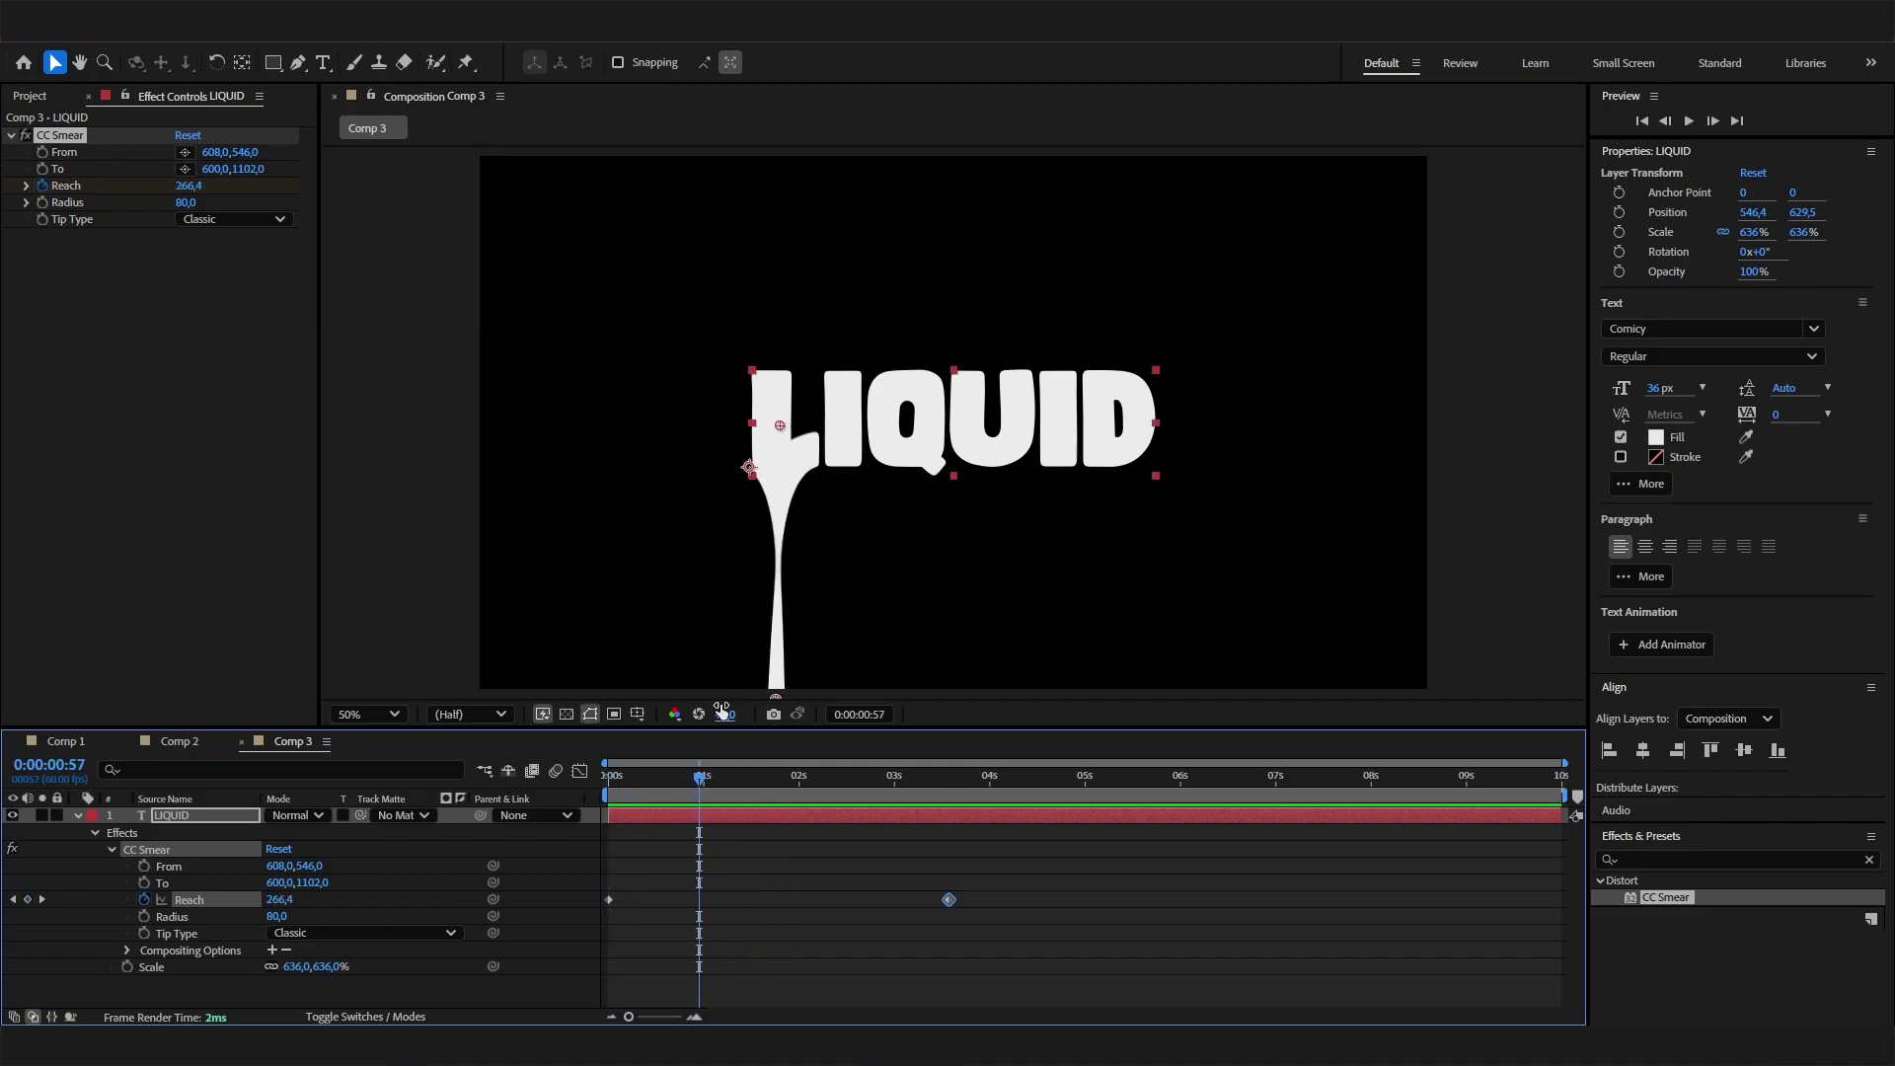
Duplicate the CC Smear effect and place the copy's From point on the first letter I at about 734, 558
click(111, 850)
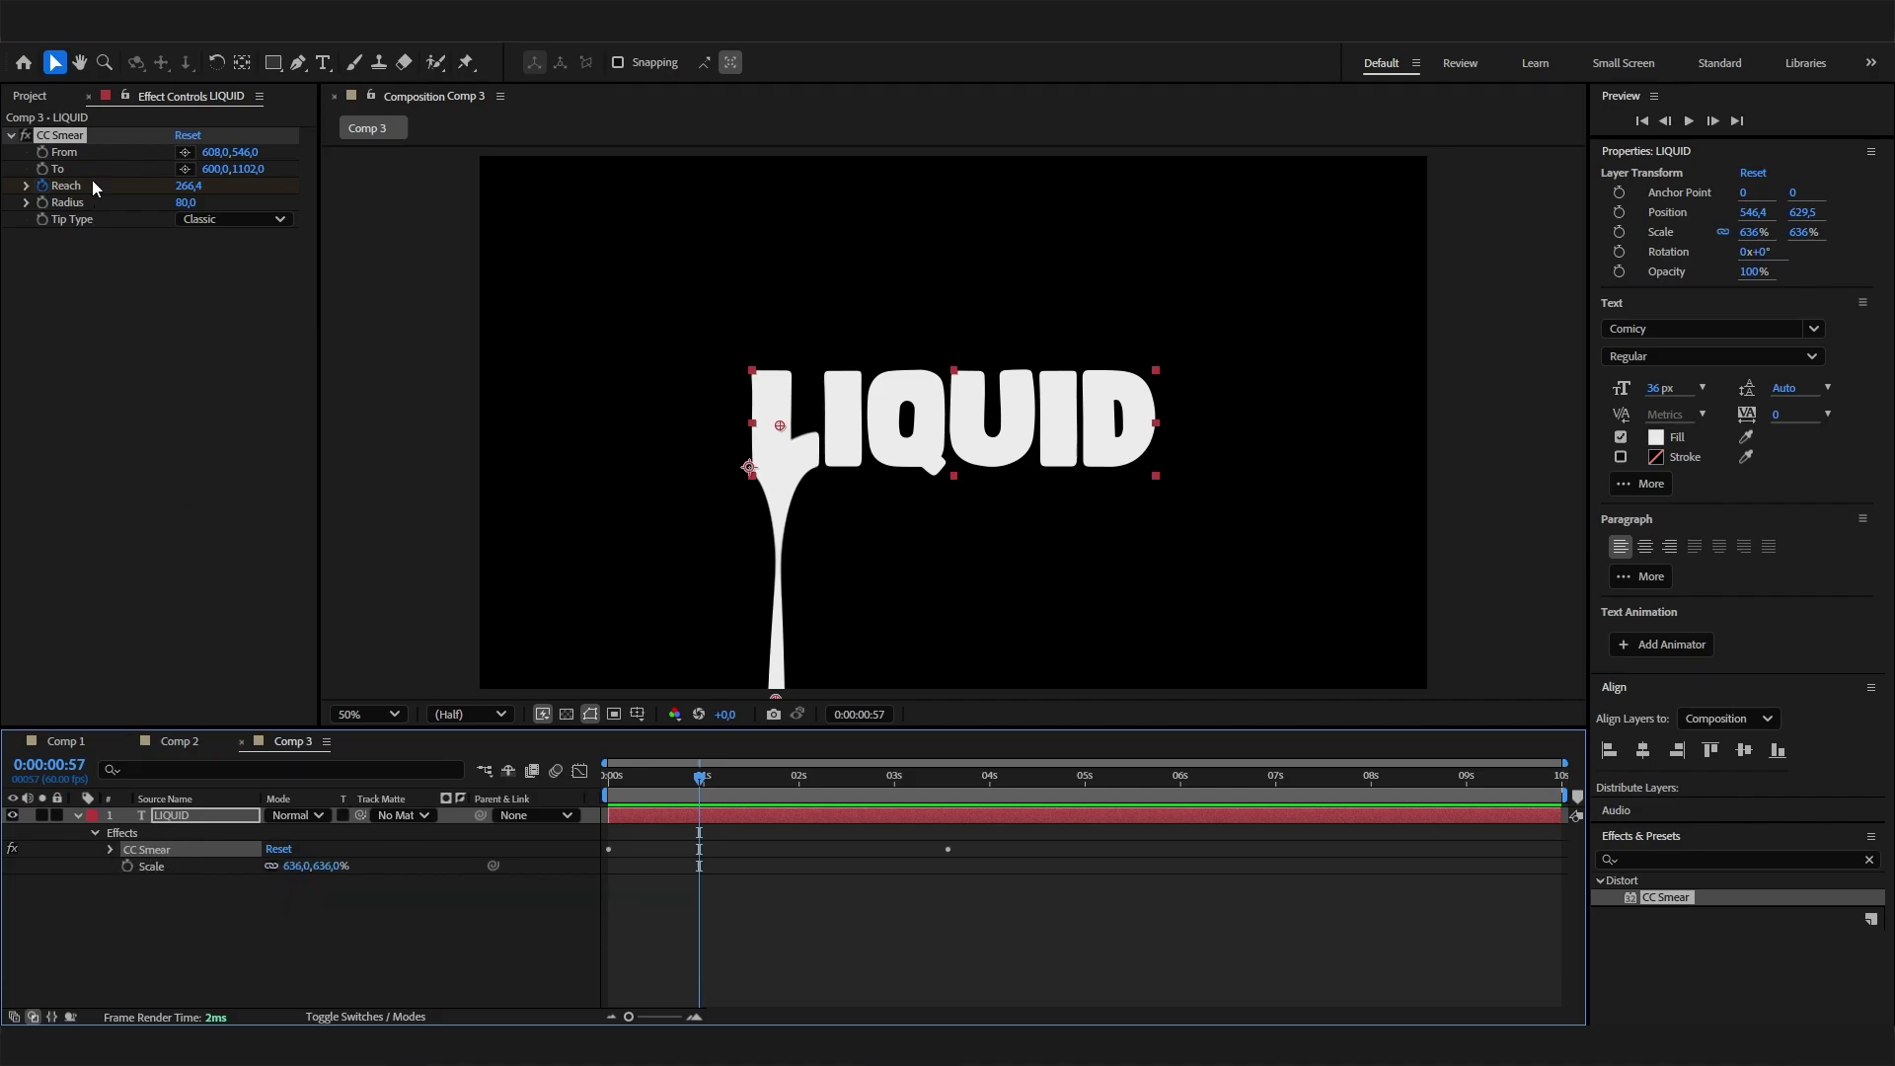
click(11, 135)
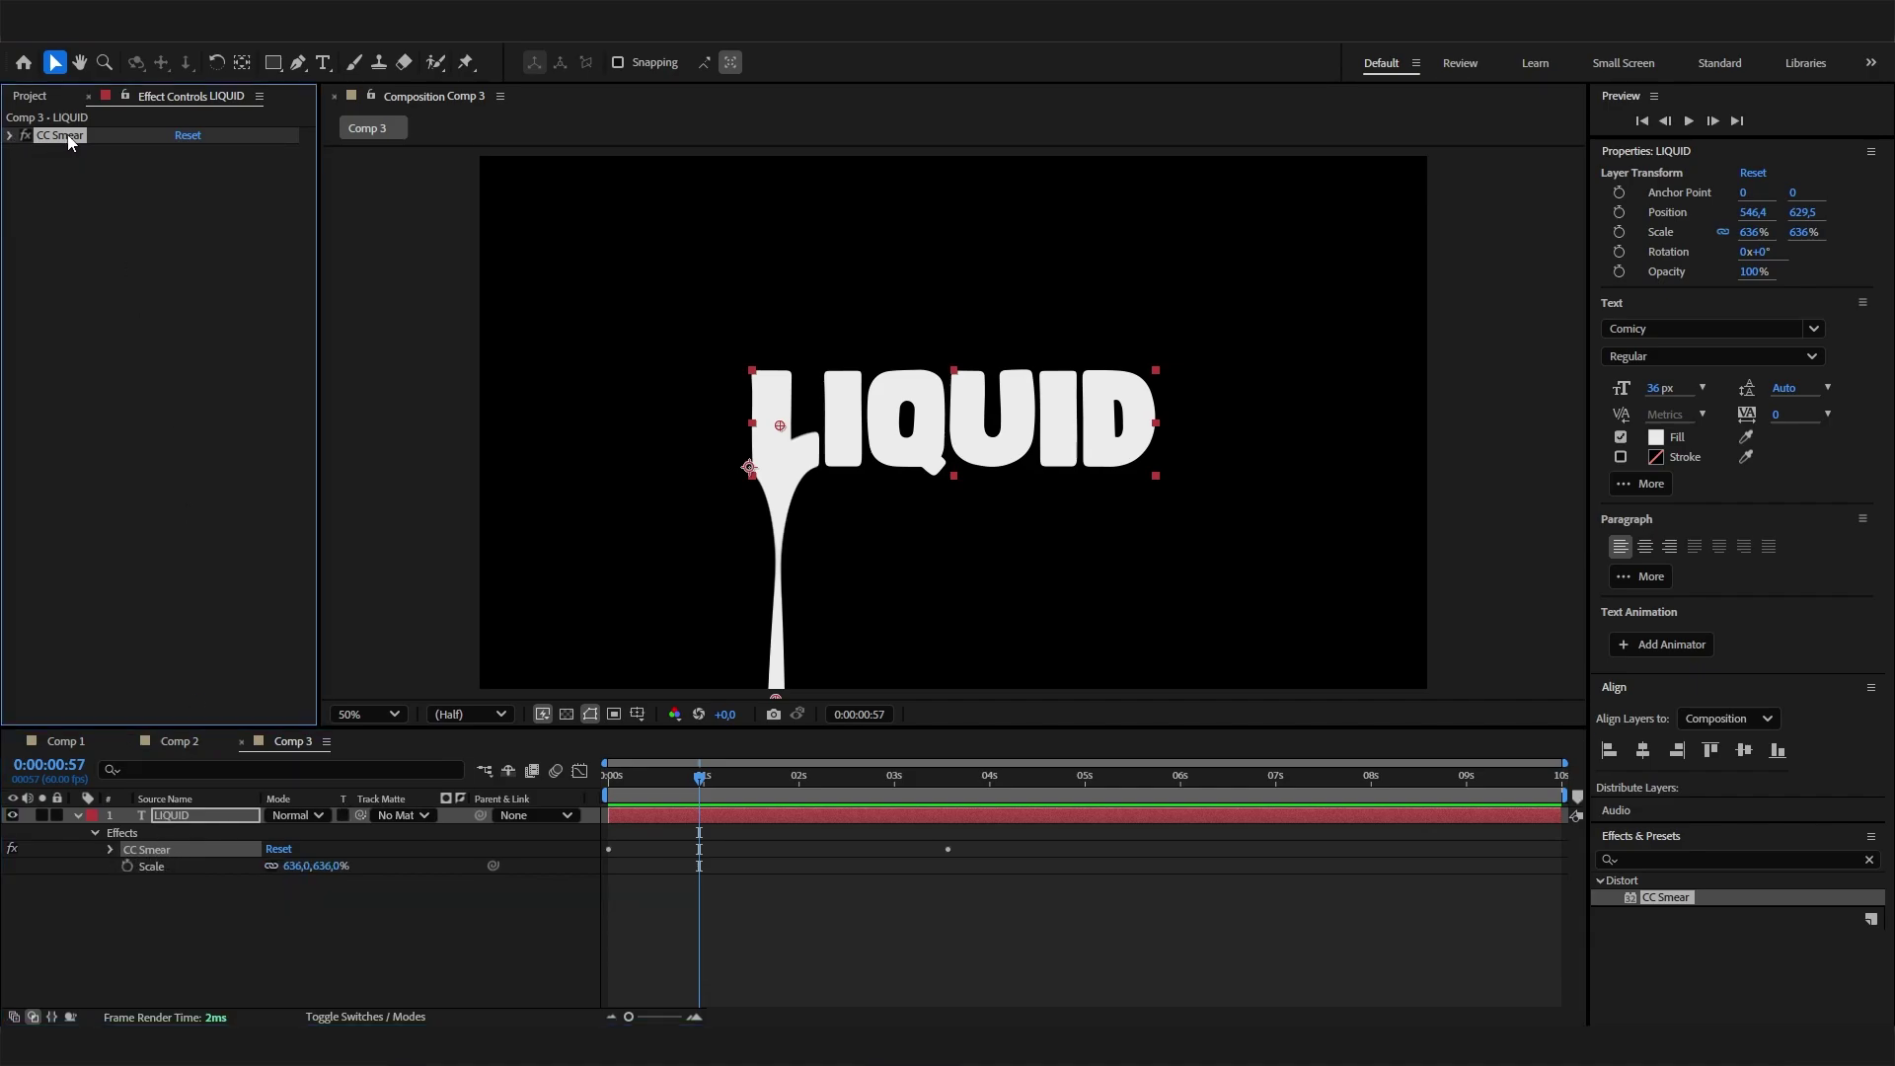
key(ctrl+d)
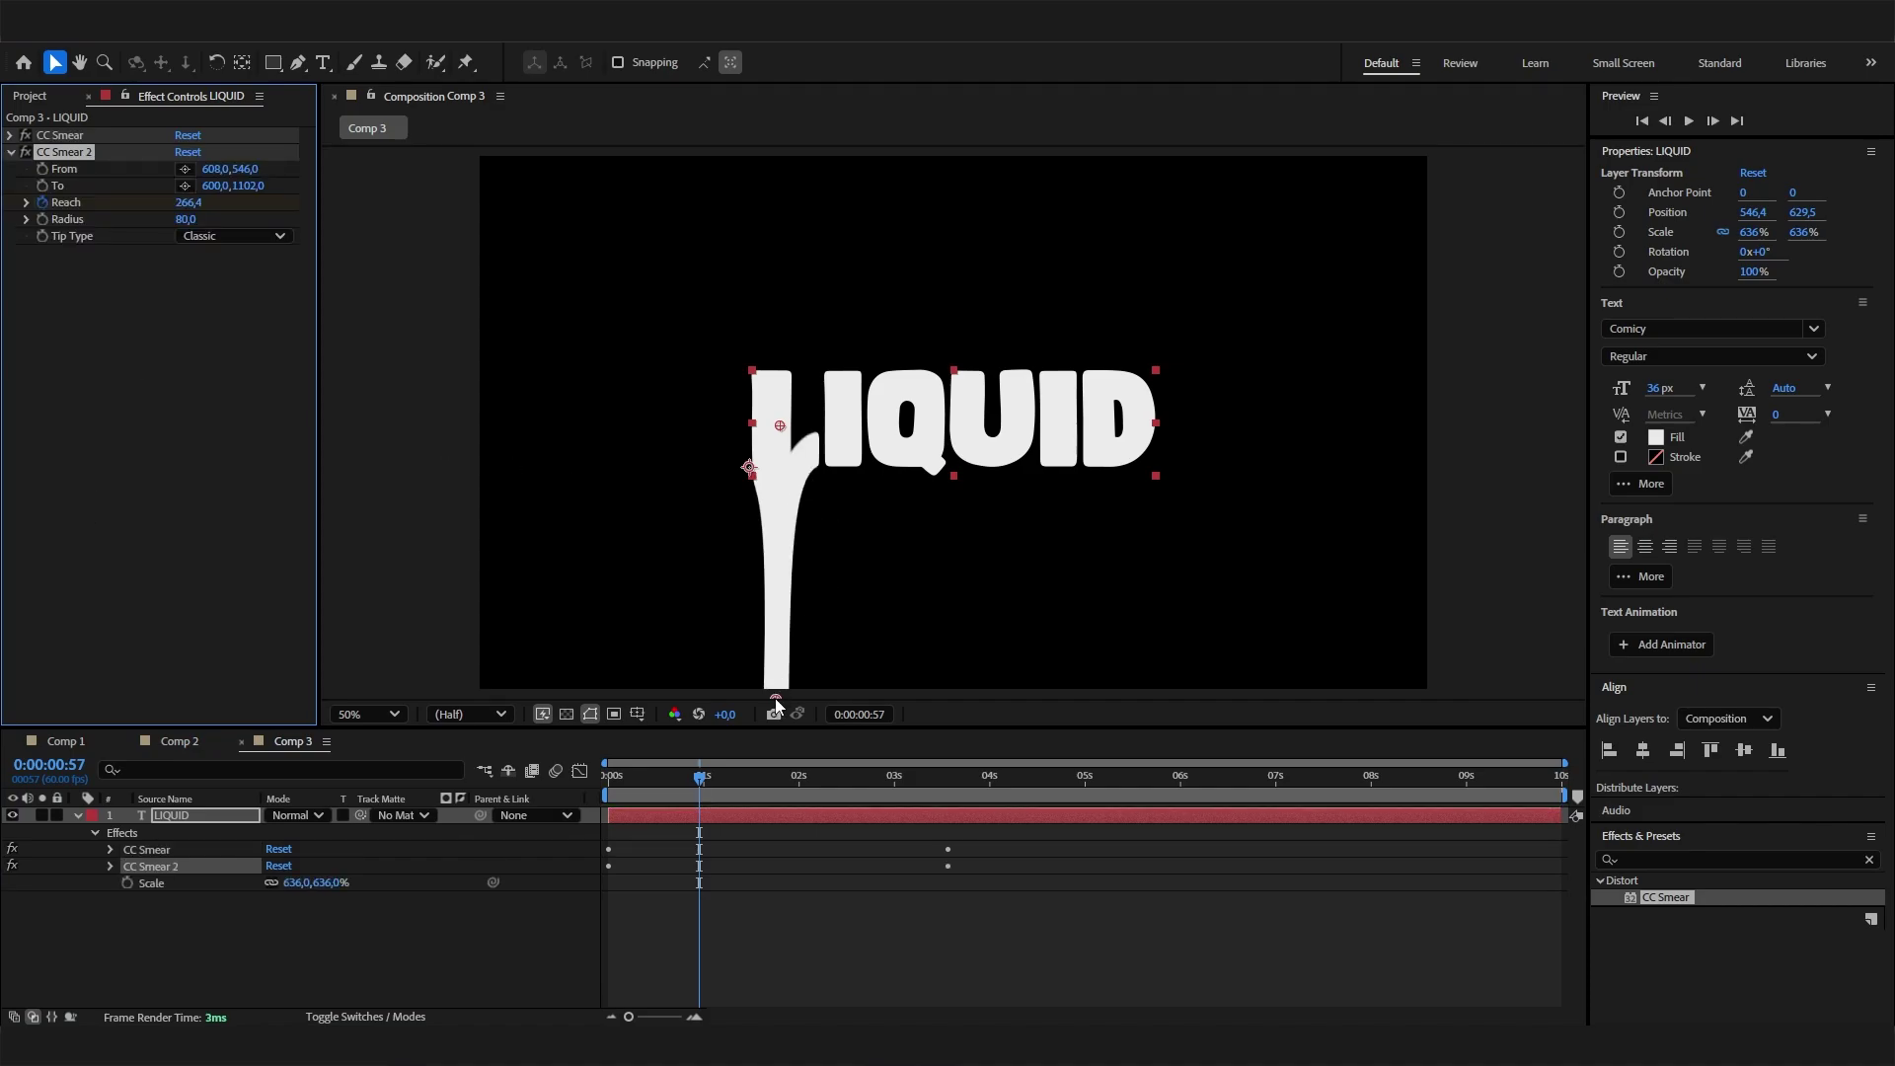
drag(779, 432, 844, 438)
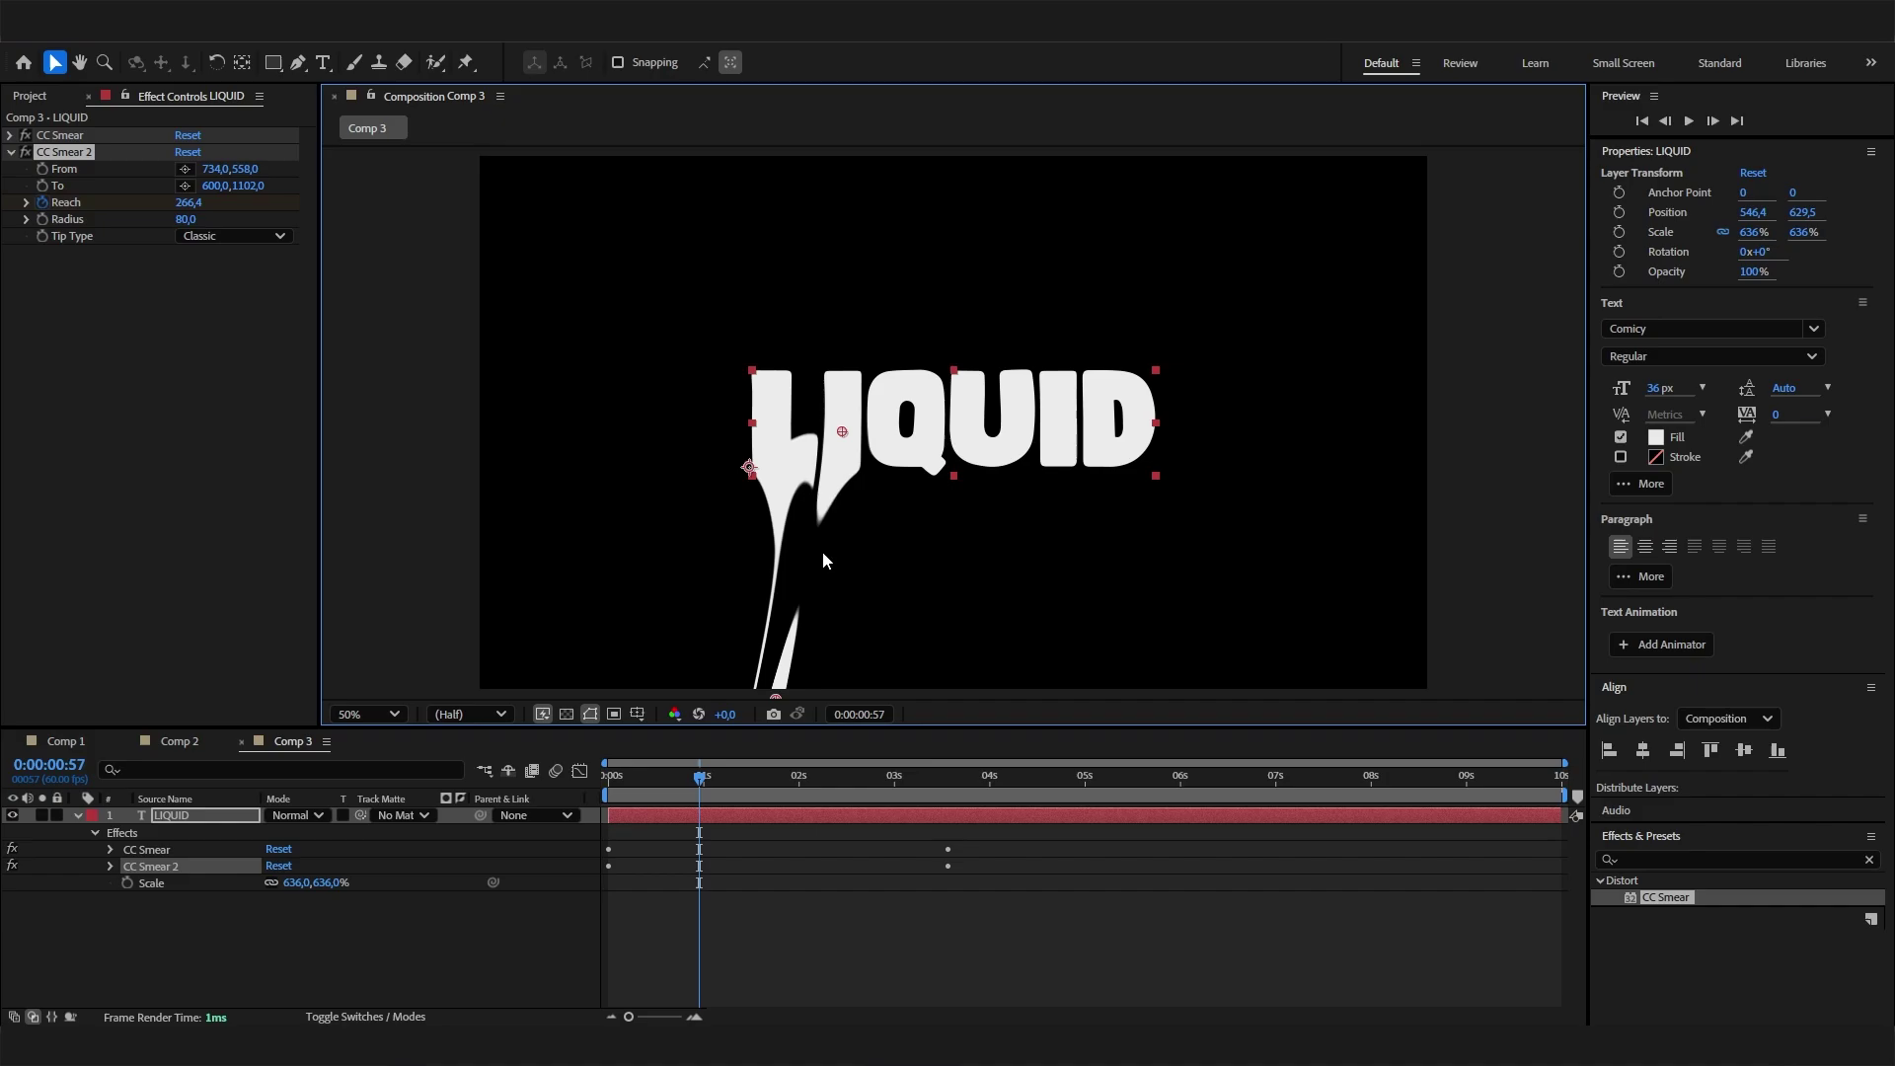
Place CC Smear 2's To point below the frame under the first I at about 732, 1114
click(789, 697)
drag(790, 691, 821, 687)
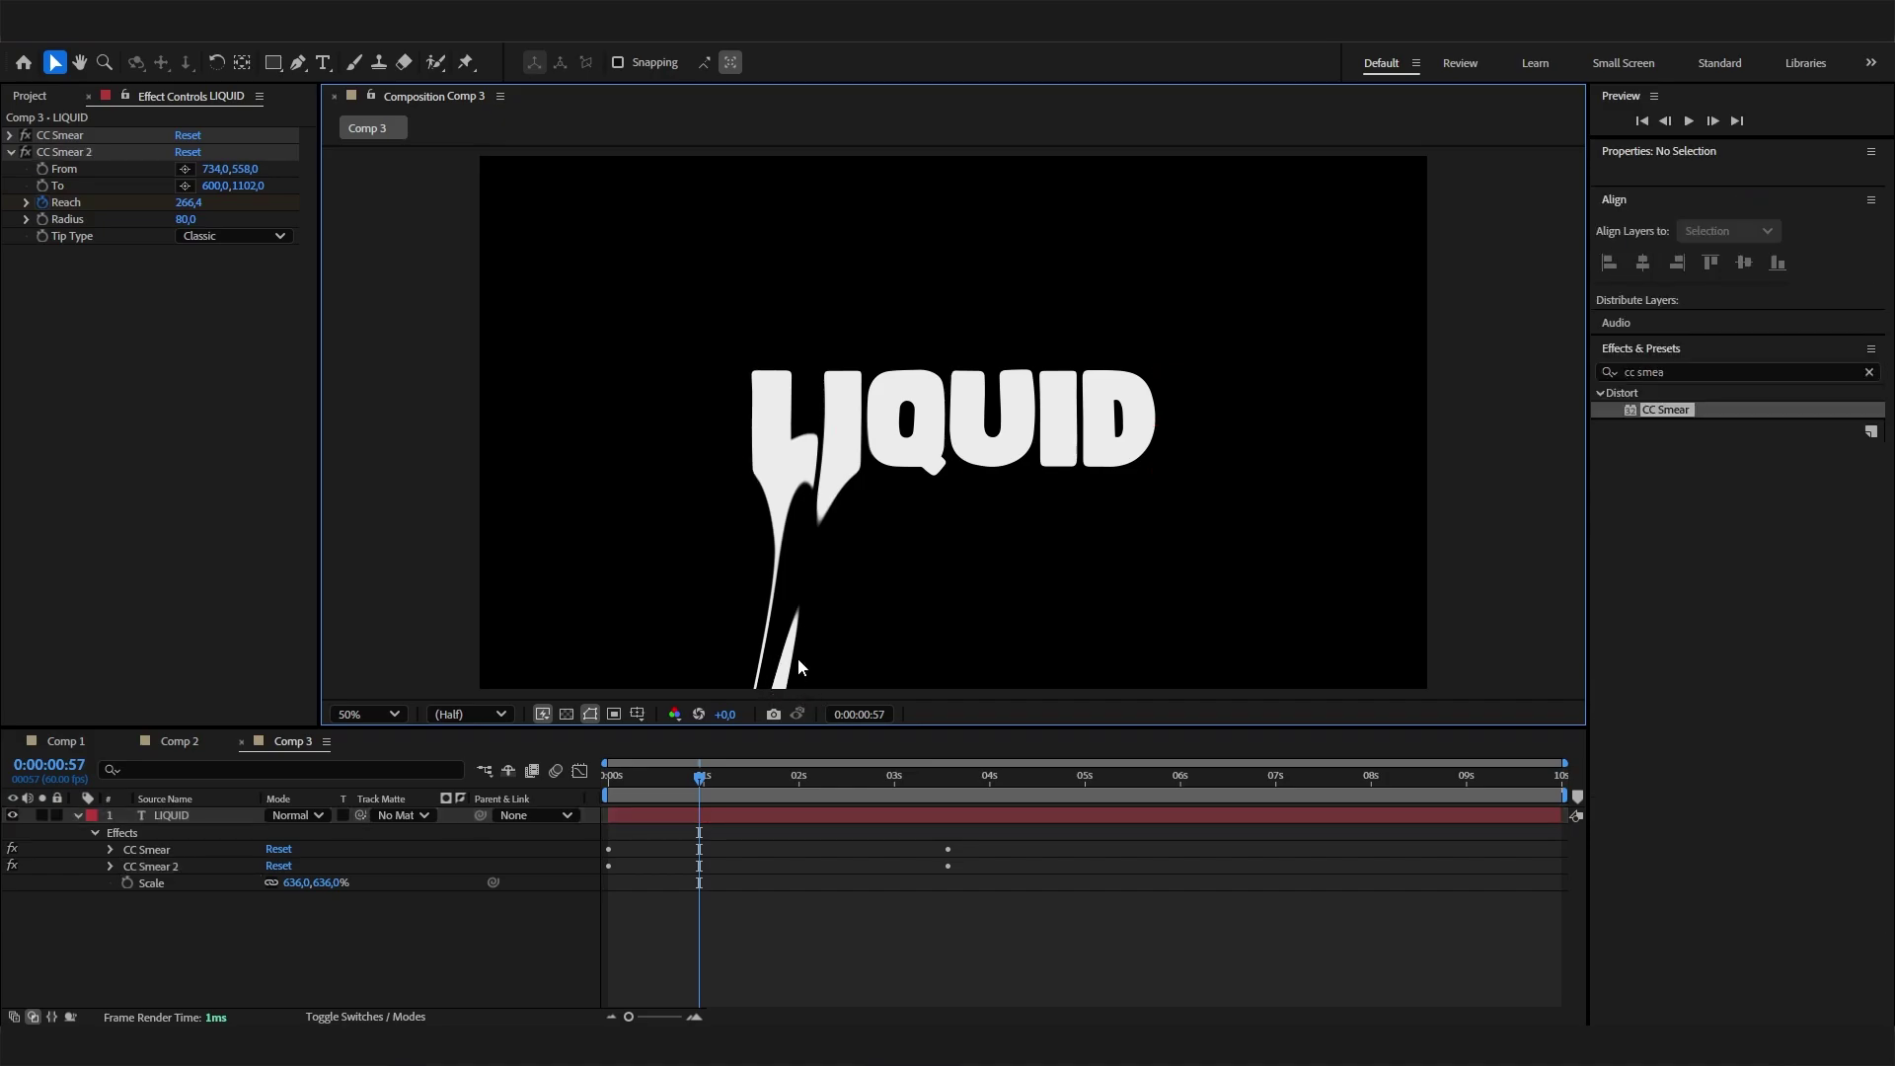
scroll(800, 651, down, 2)
click(77, 148)
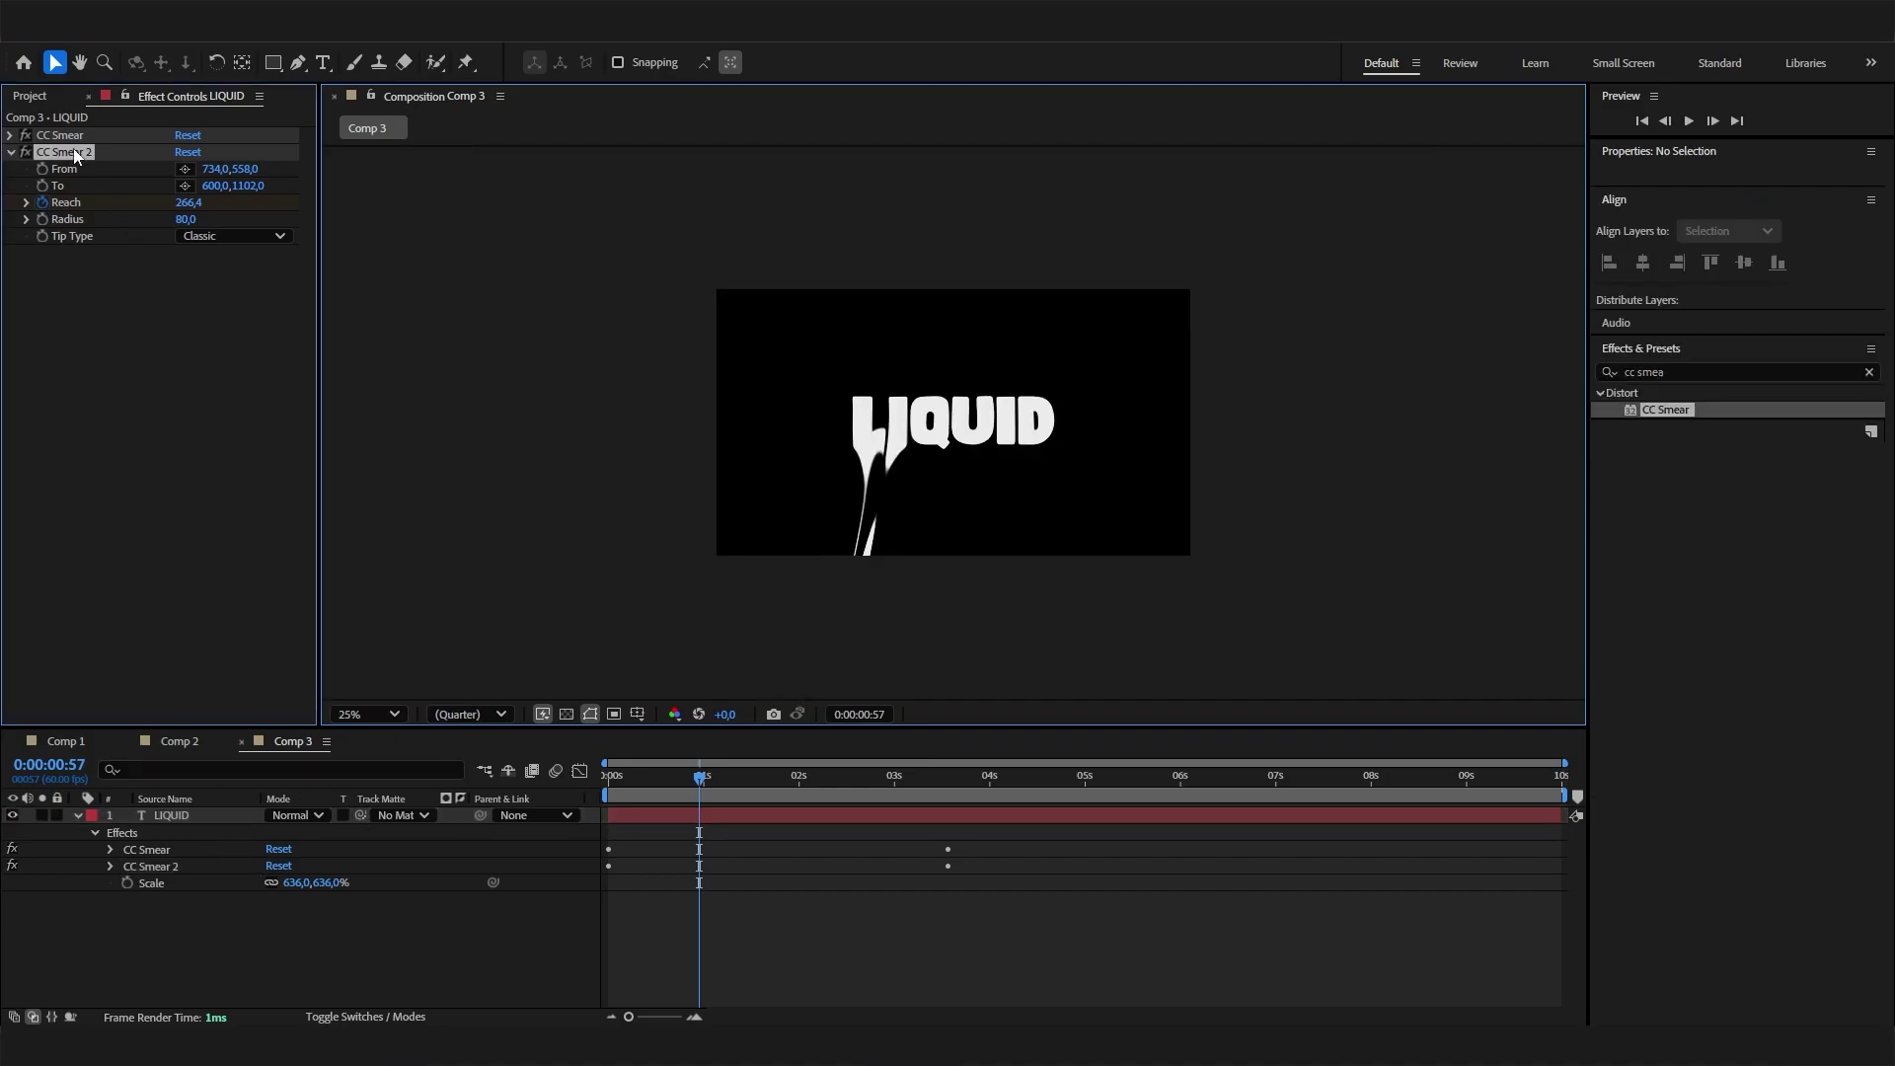
drag(864, 561, 897, 566)
scroll(925, 539, up, 2)
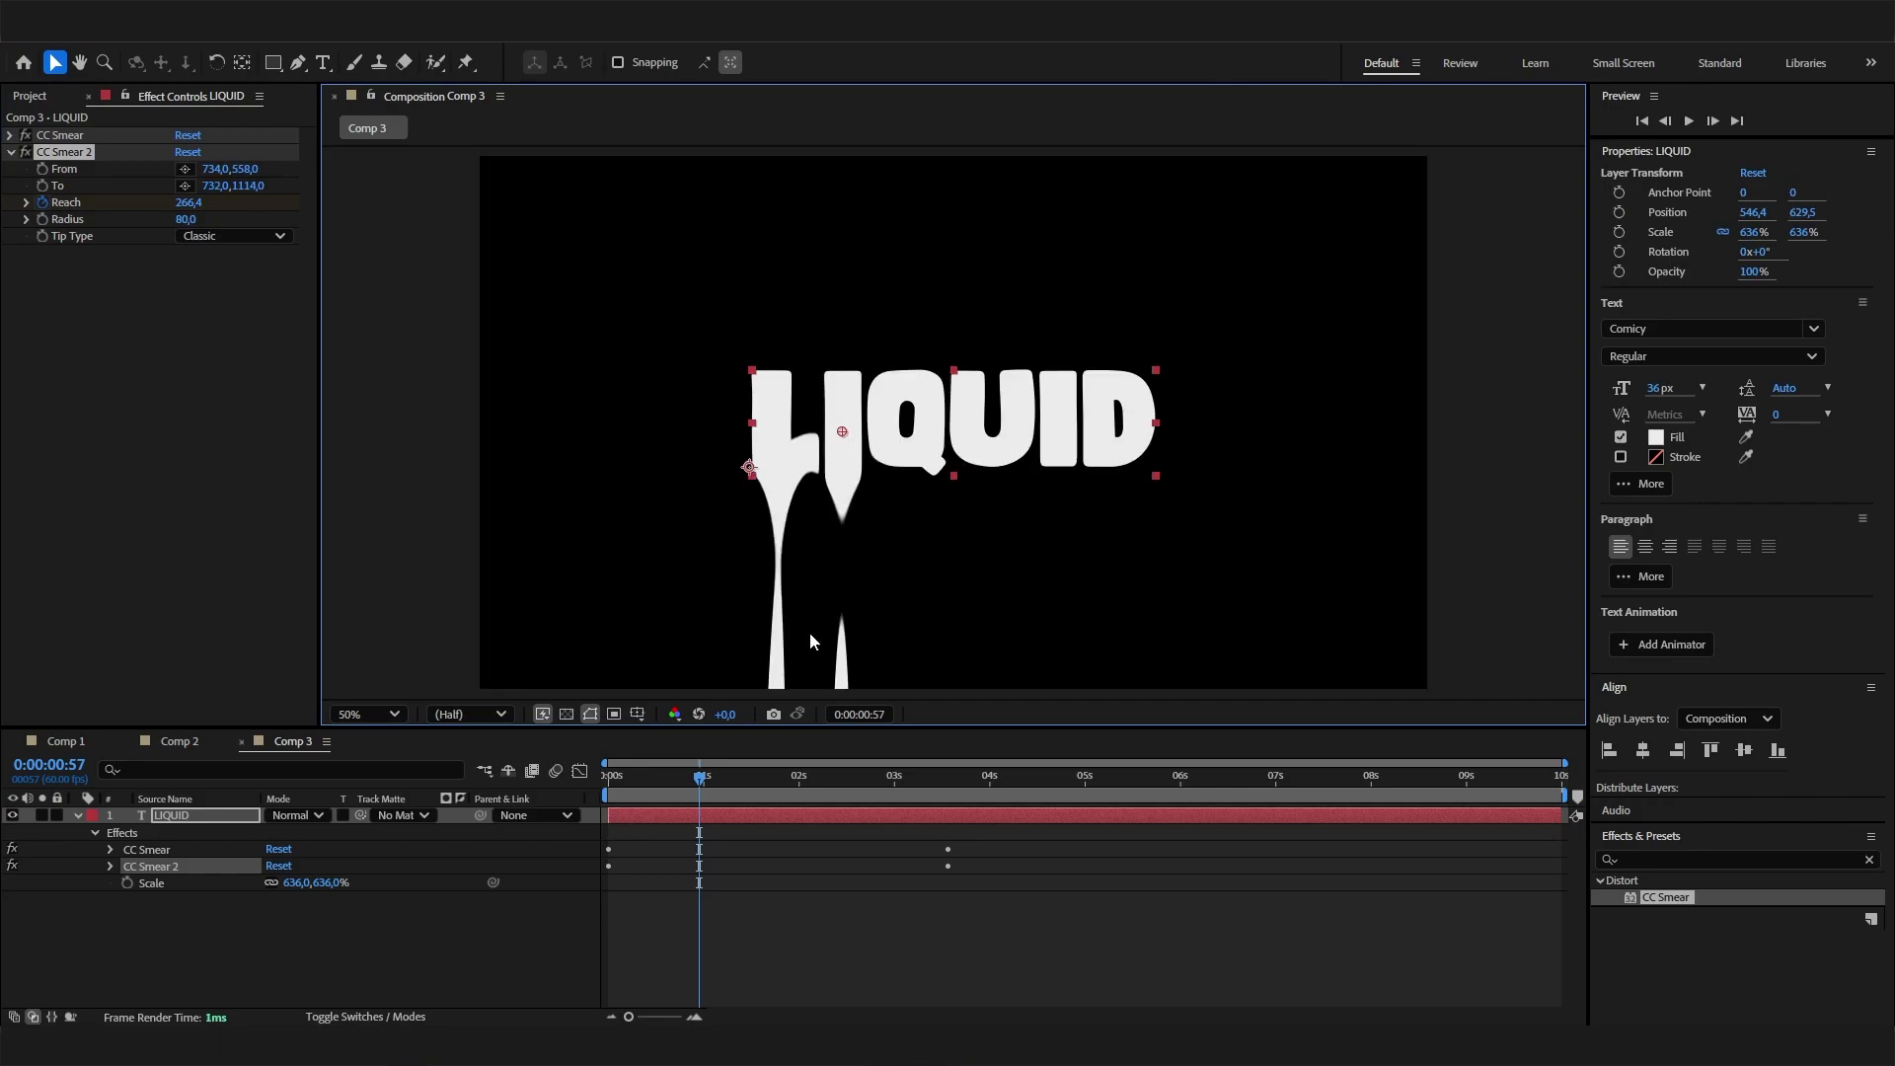
Duplicate CC Smear 2 for the letter Q, with From at about 834, 594 and To at about 852, 1114
key(comma)
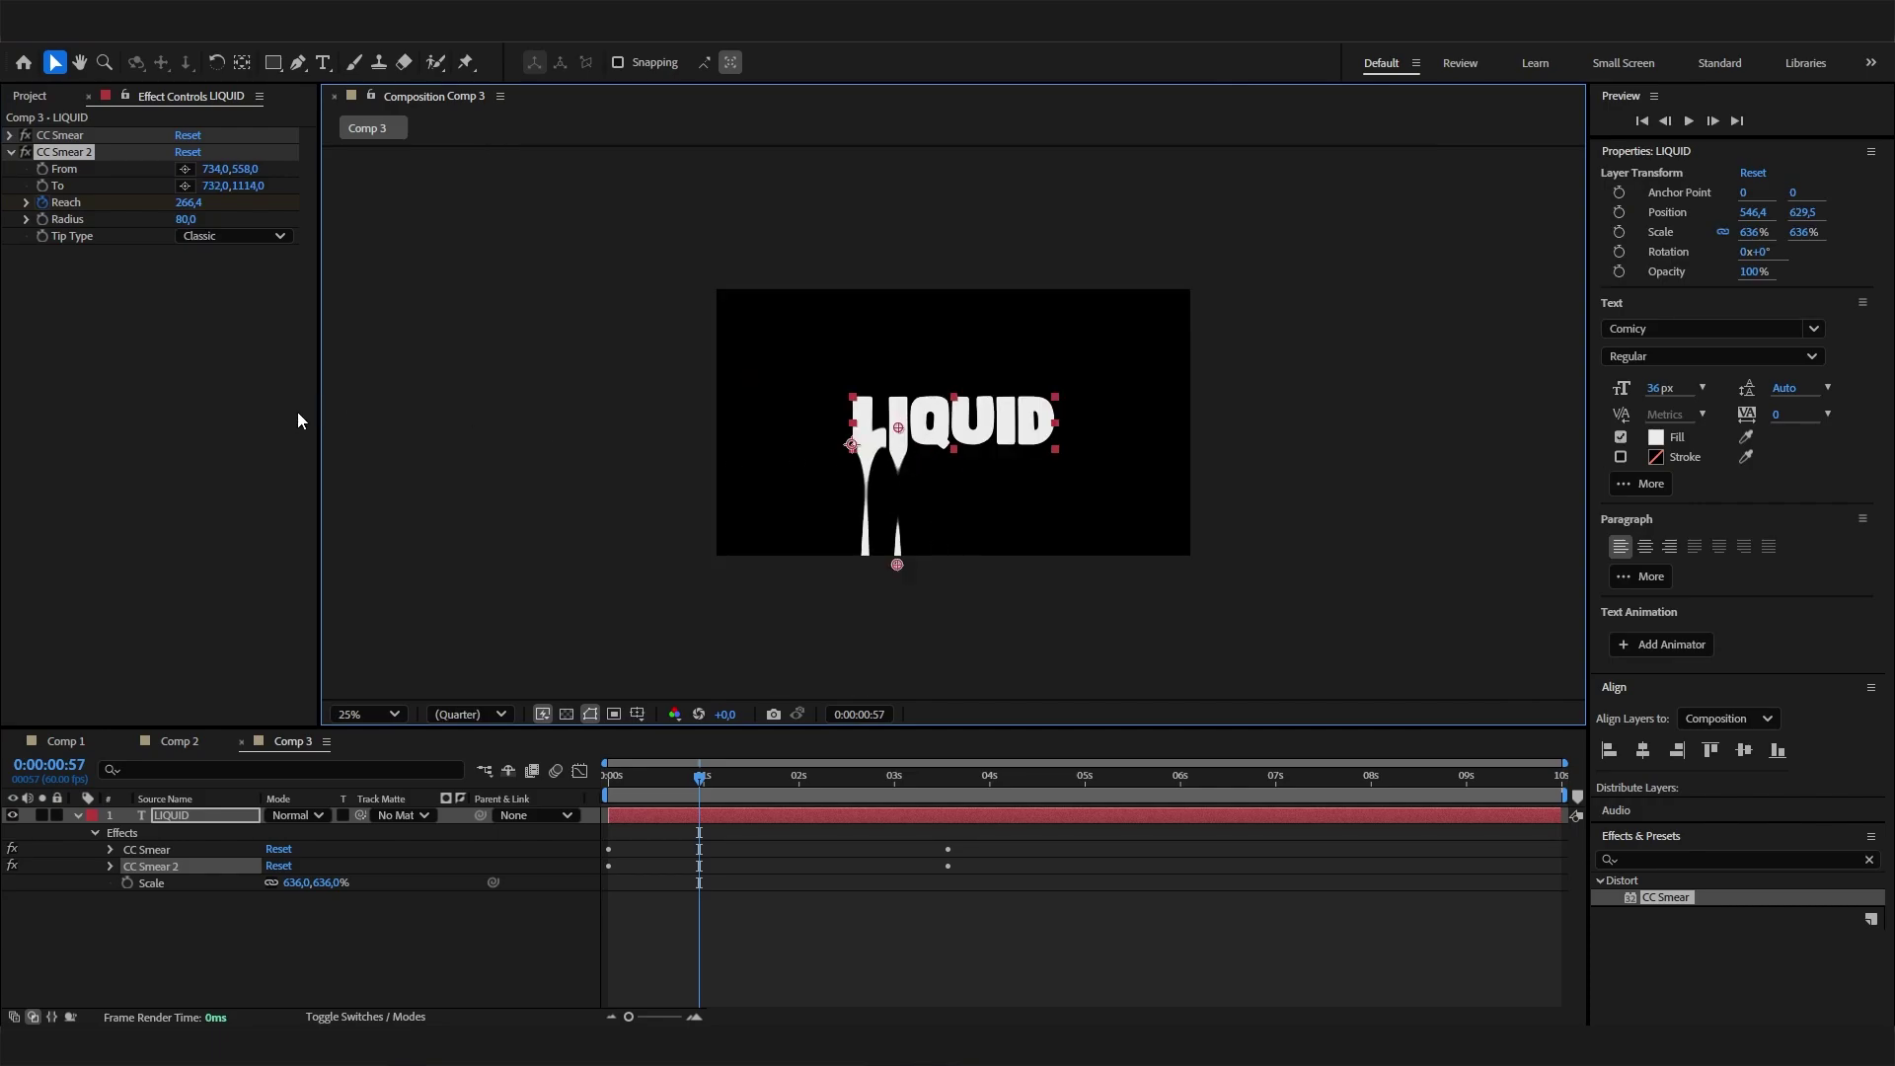
click(73, 156)
key(ctrl+d)
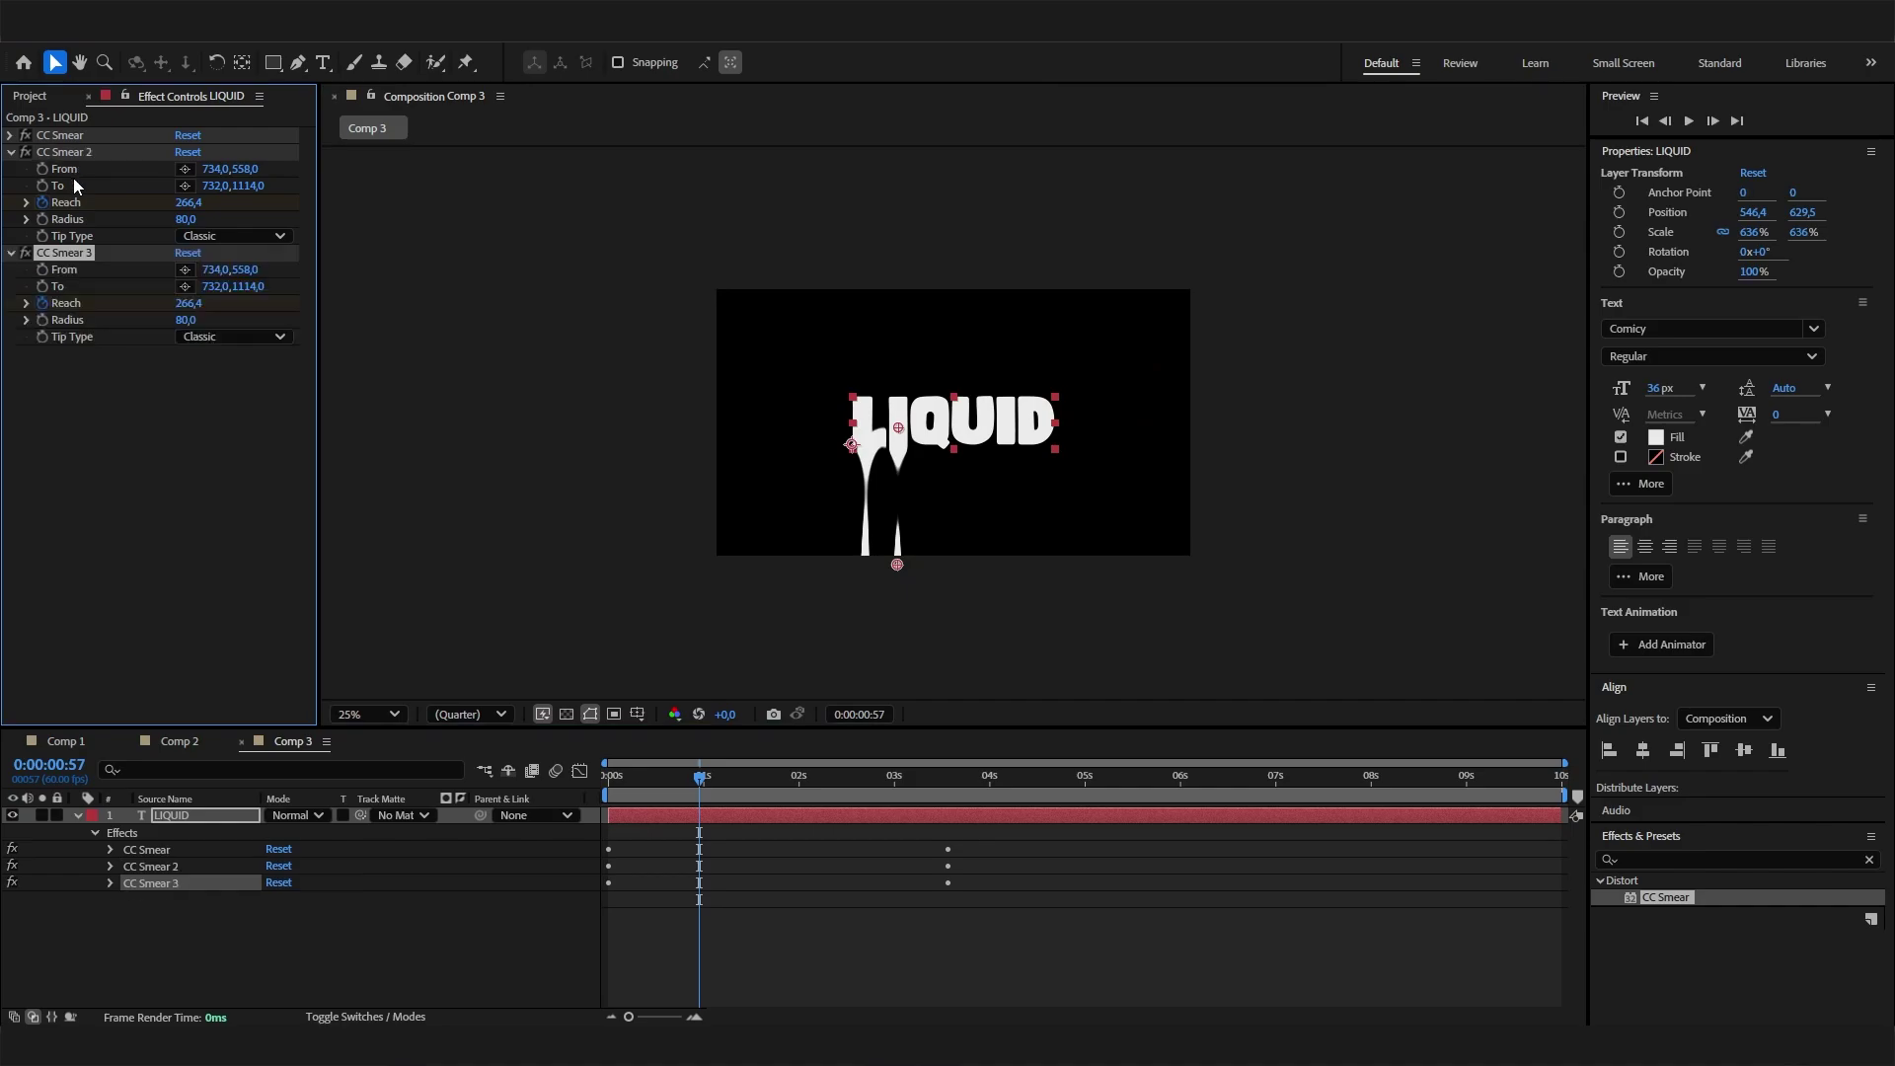
drag(899, 429, 923, 436)
drag(899, 567, 929, 569)
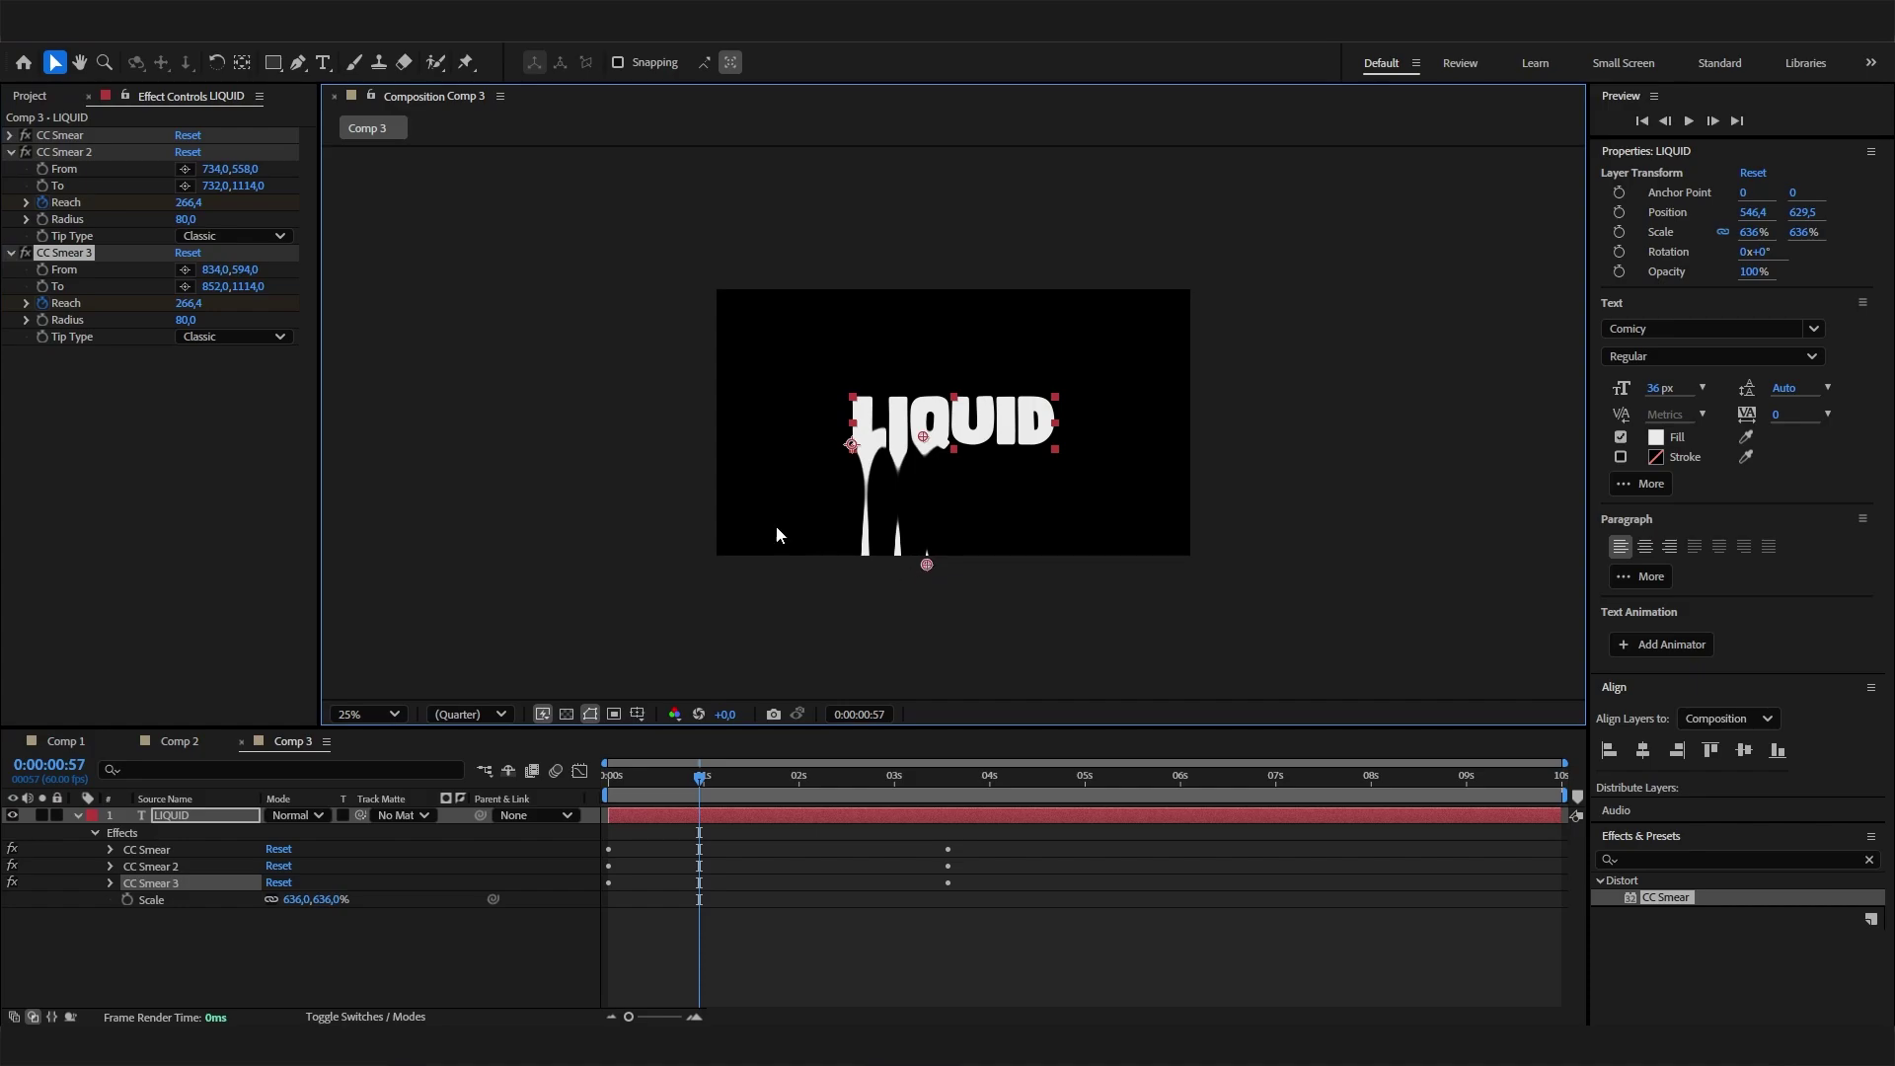
Duplicate CC Smear 3 for the letter U, with From at about 1034, 570 and To at about 1028, 1114
click(97, 259)
key(ctrl+d)
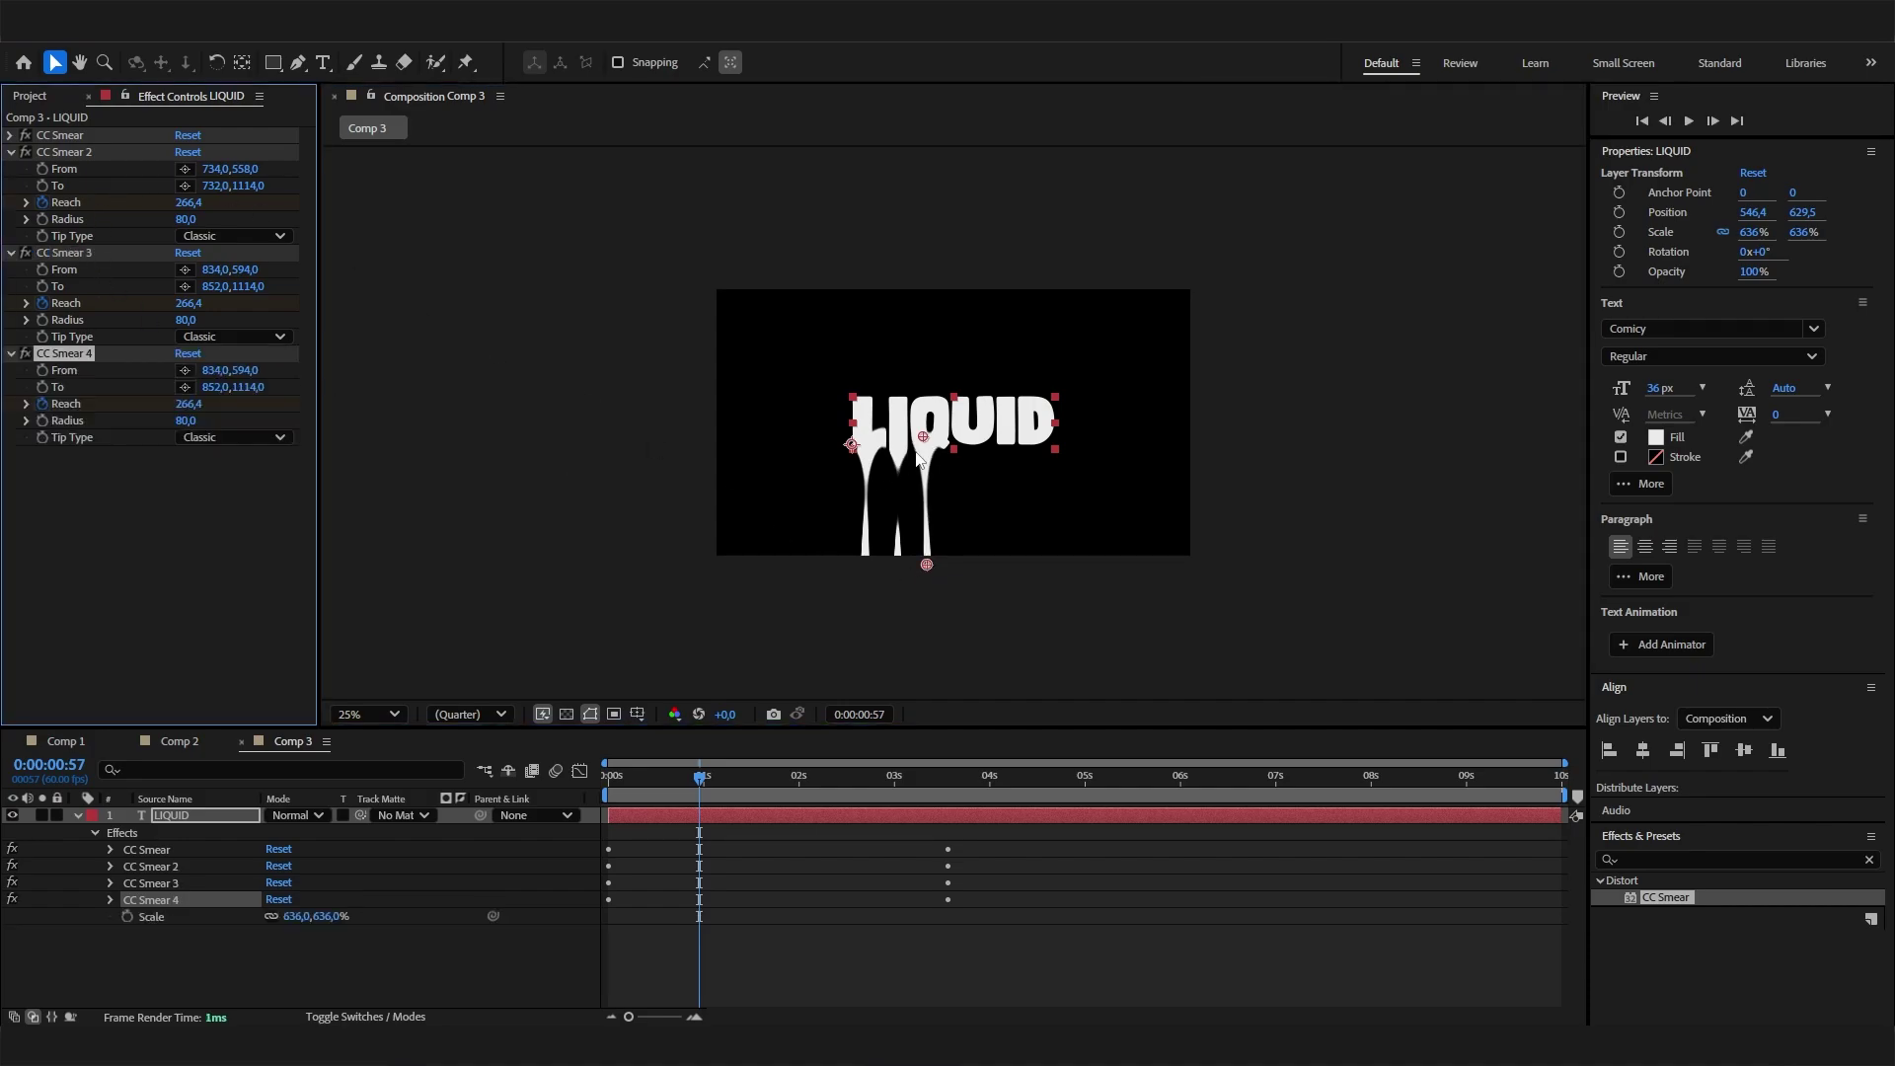
drag(922, 439, 973, 451)
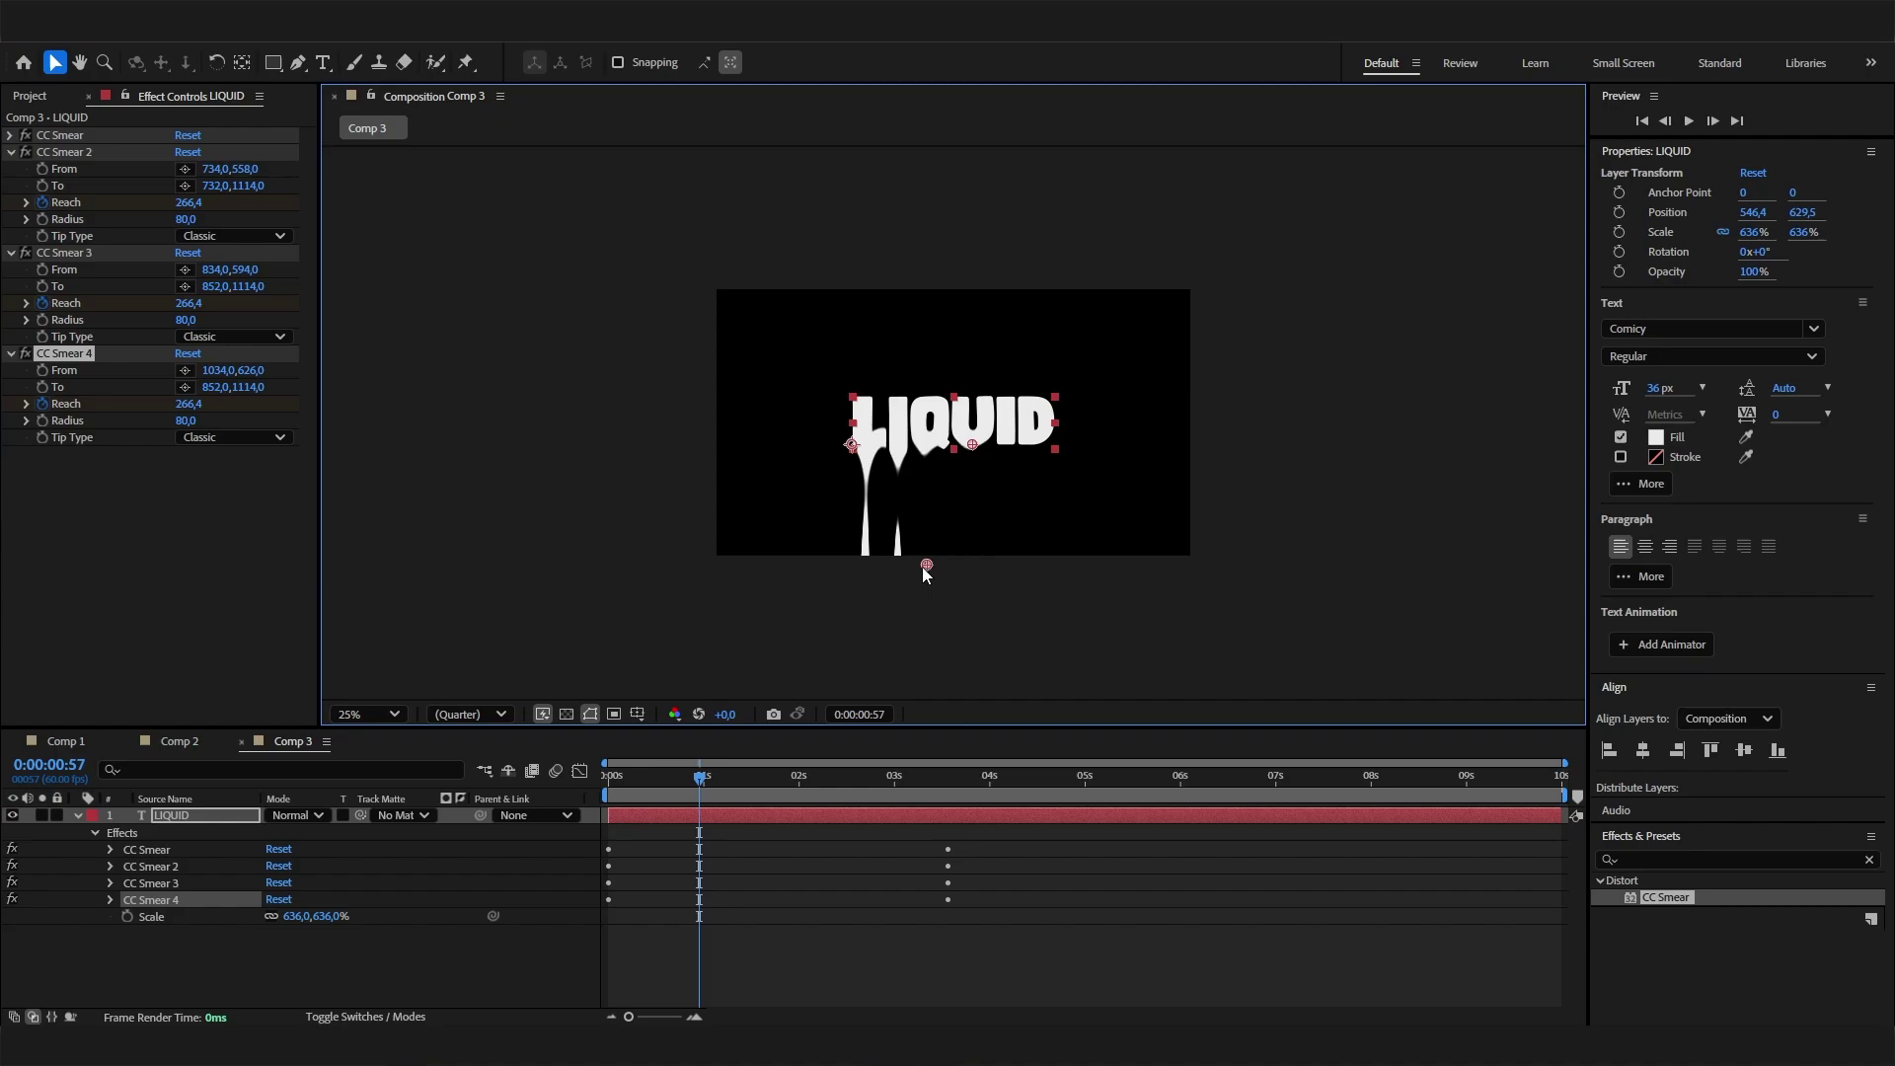
drag(965, 565, 972, 564)
drag(972, 444, 973, 433)
Raise CC Smear 3's From point on the letter Q to about 834, 566
click(63, 253)
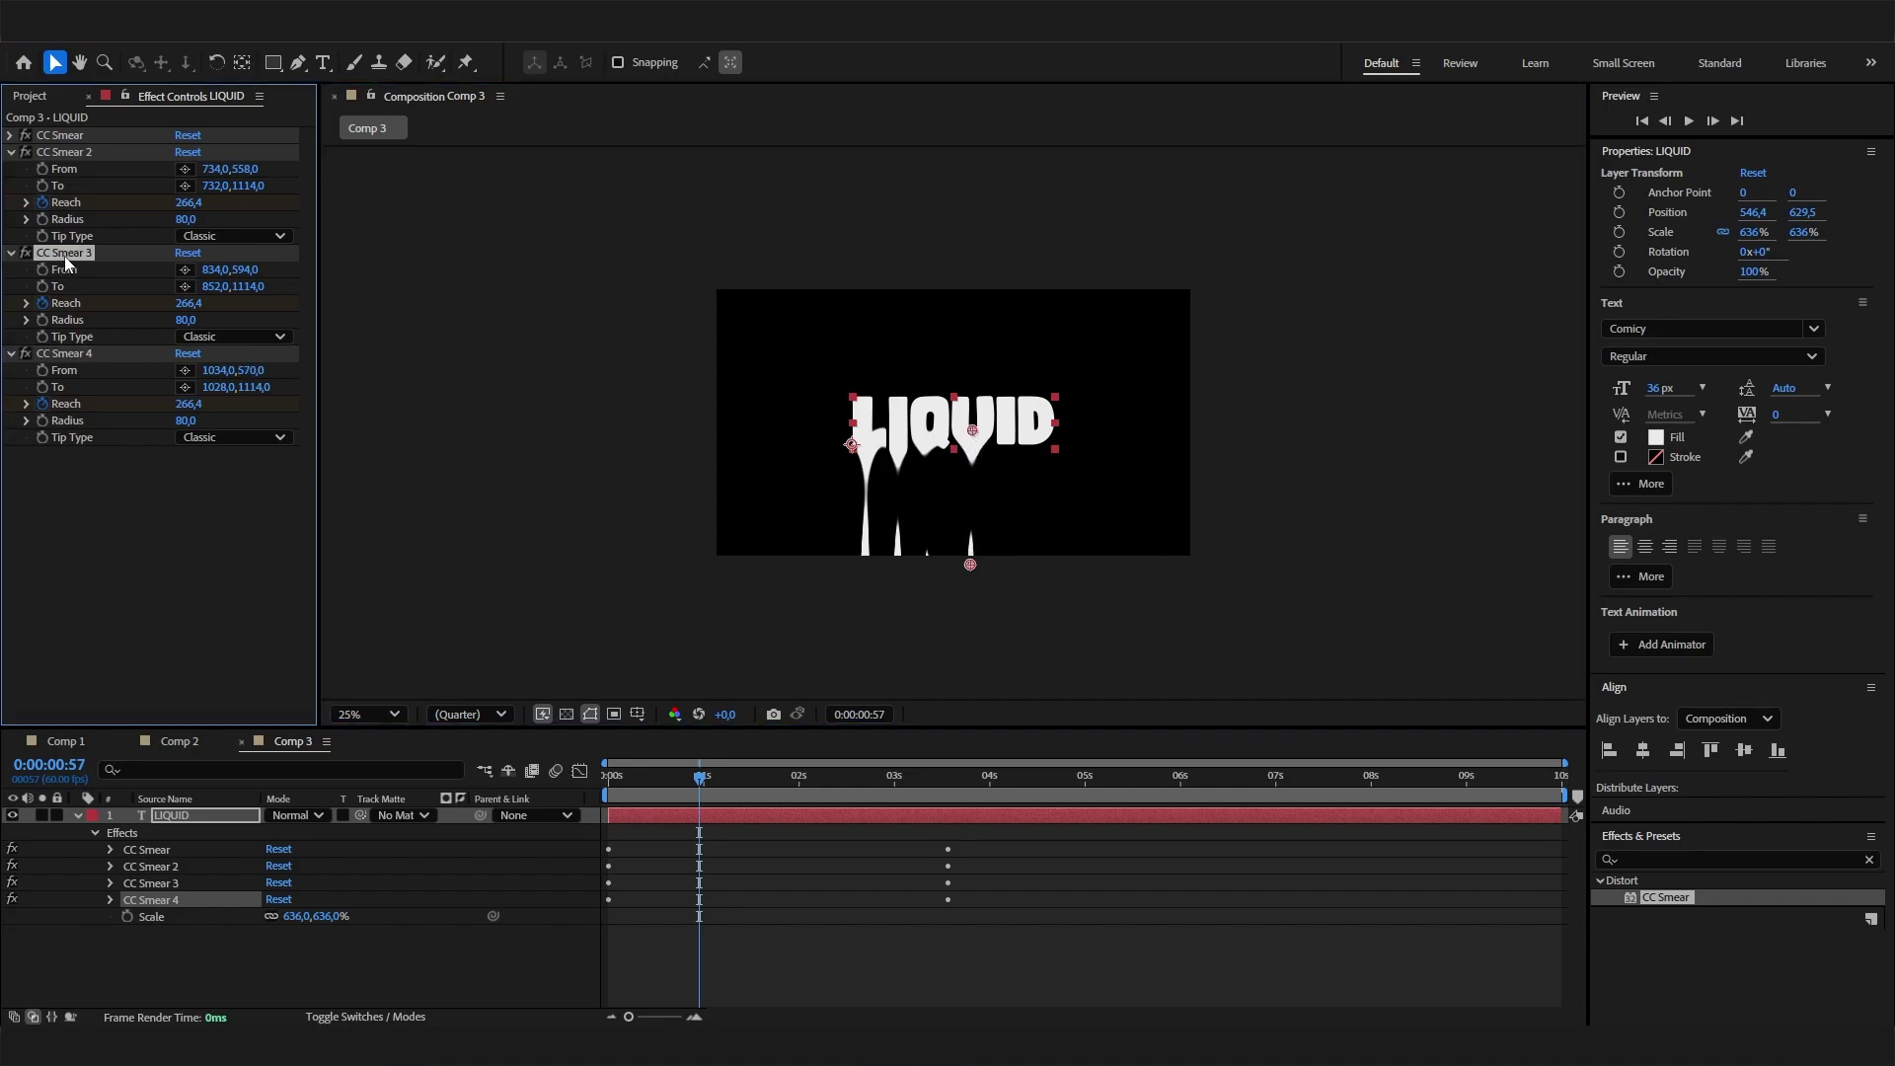
drag(925, 439, 926, 433)
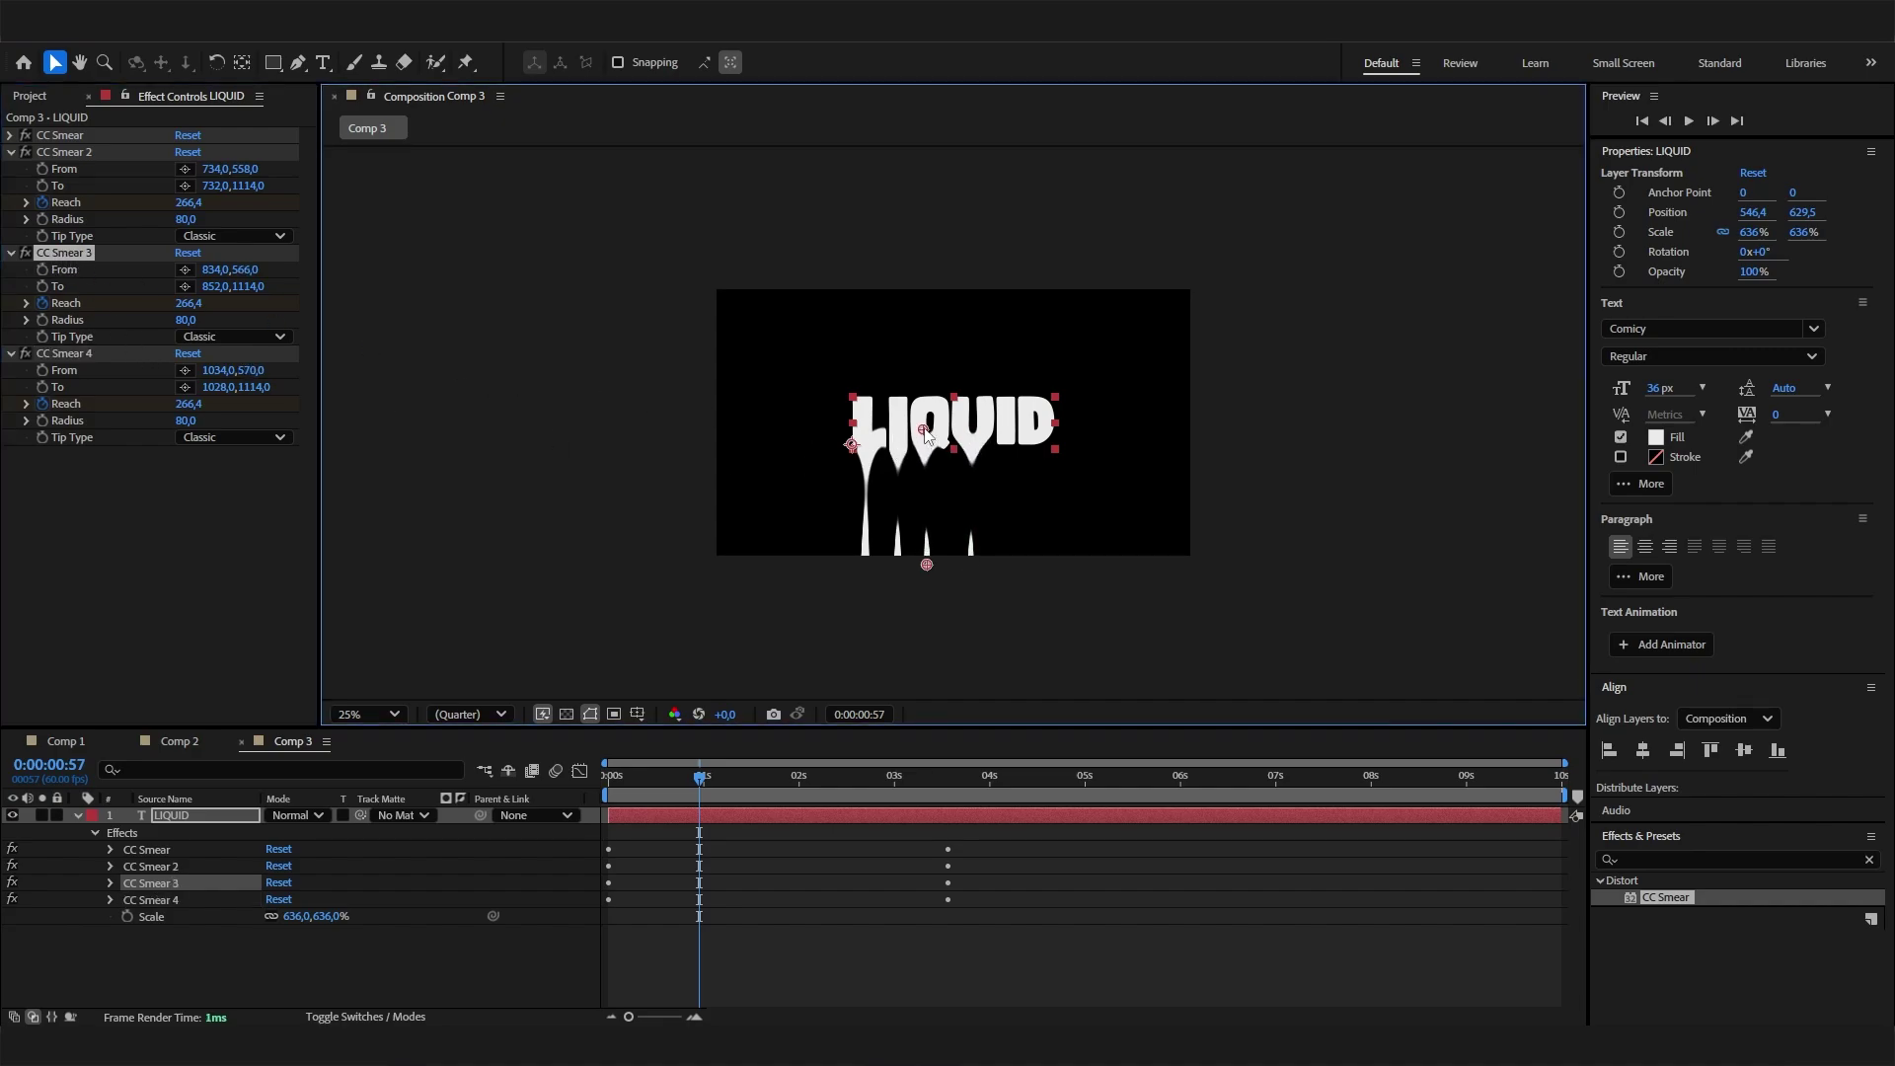
click(64, 152)
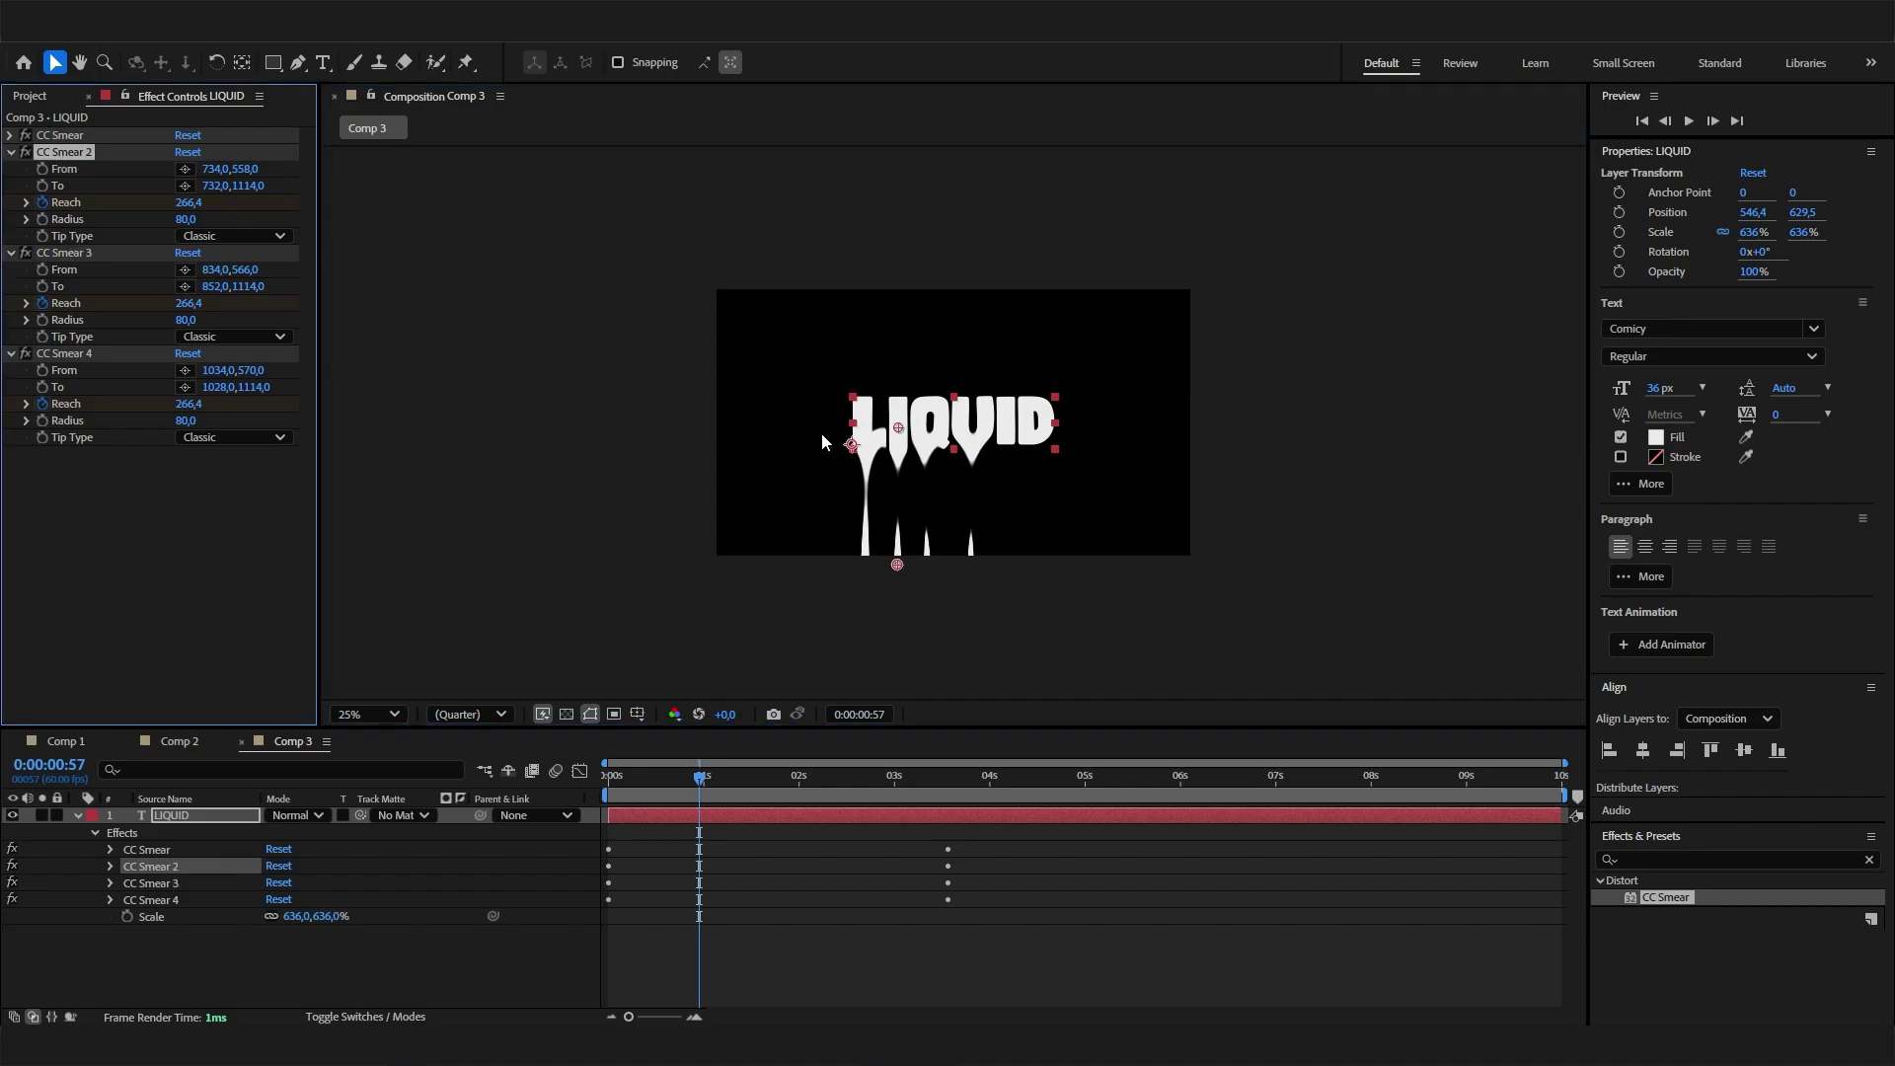
Duplicate CC Smear 4 for the second I, with From at about 1174, 550 and To at about 1172, 1138
click(65, 354)
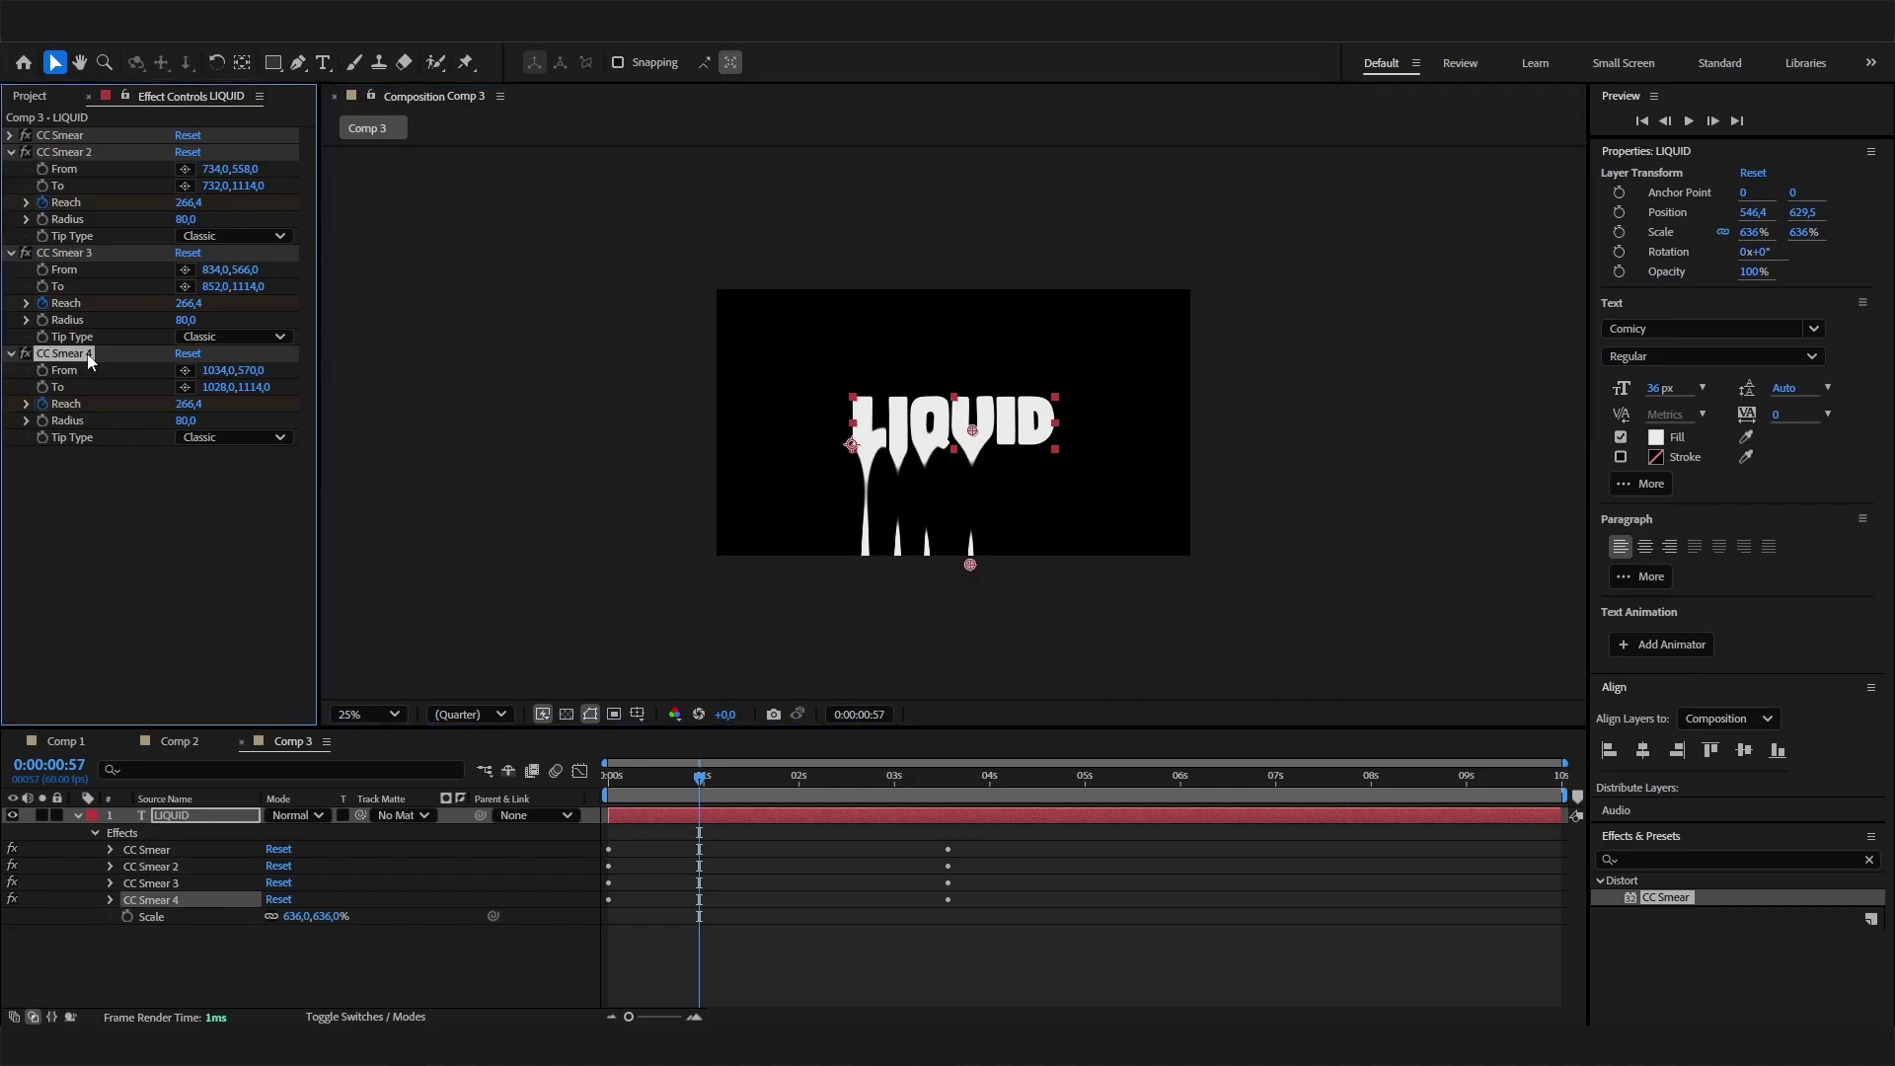
key(ctrl+d)
drag(973, 434, 1005, 442)
drag(970, 565, 1005, 570)
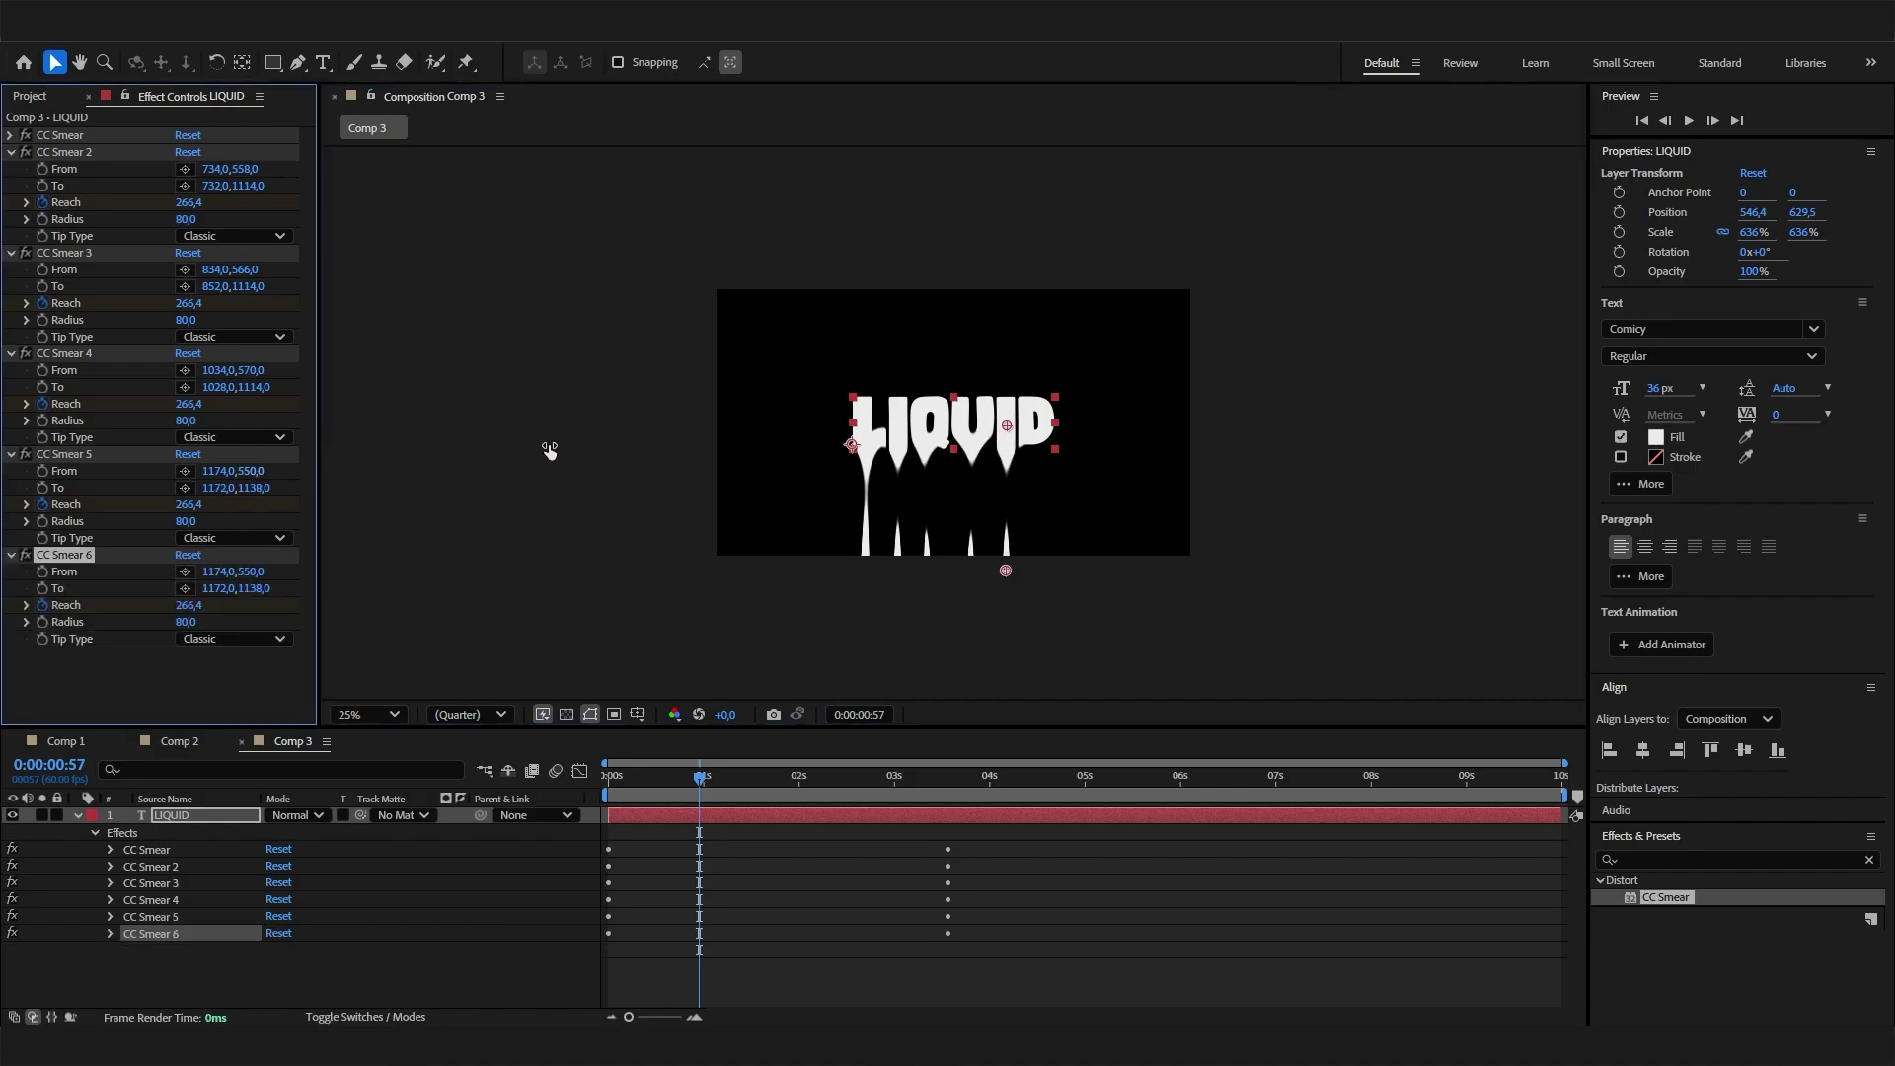
Duplicate CC Smear 5 for the letter D, with From at about 1262, 558 and To at about 1288, 1158
key(ctrl+d)
drag(1006, 425, 1029, 431)
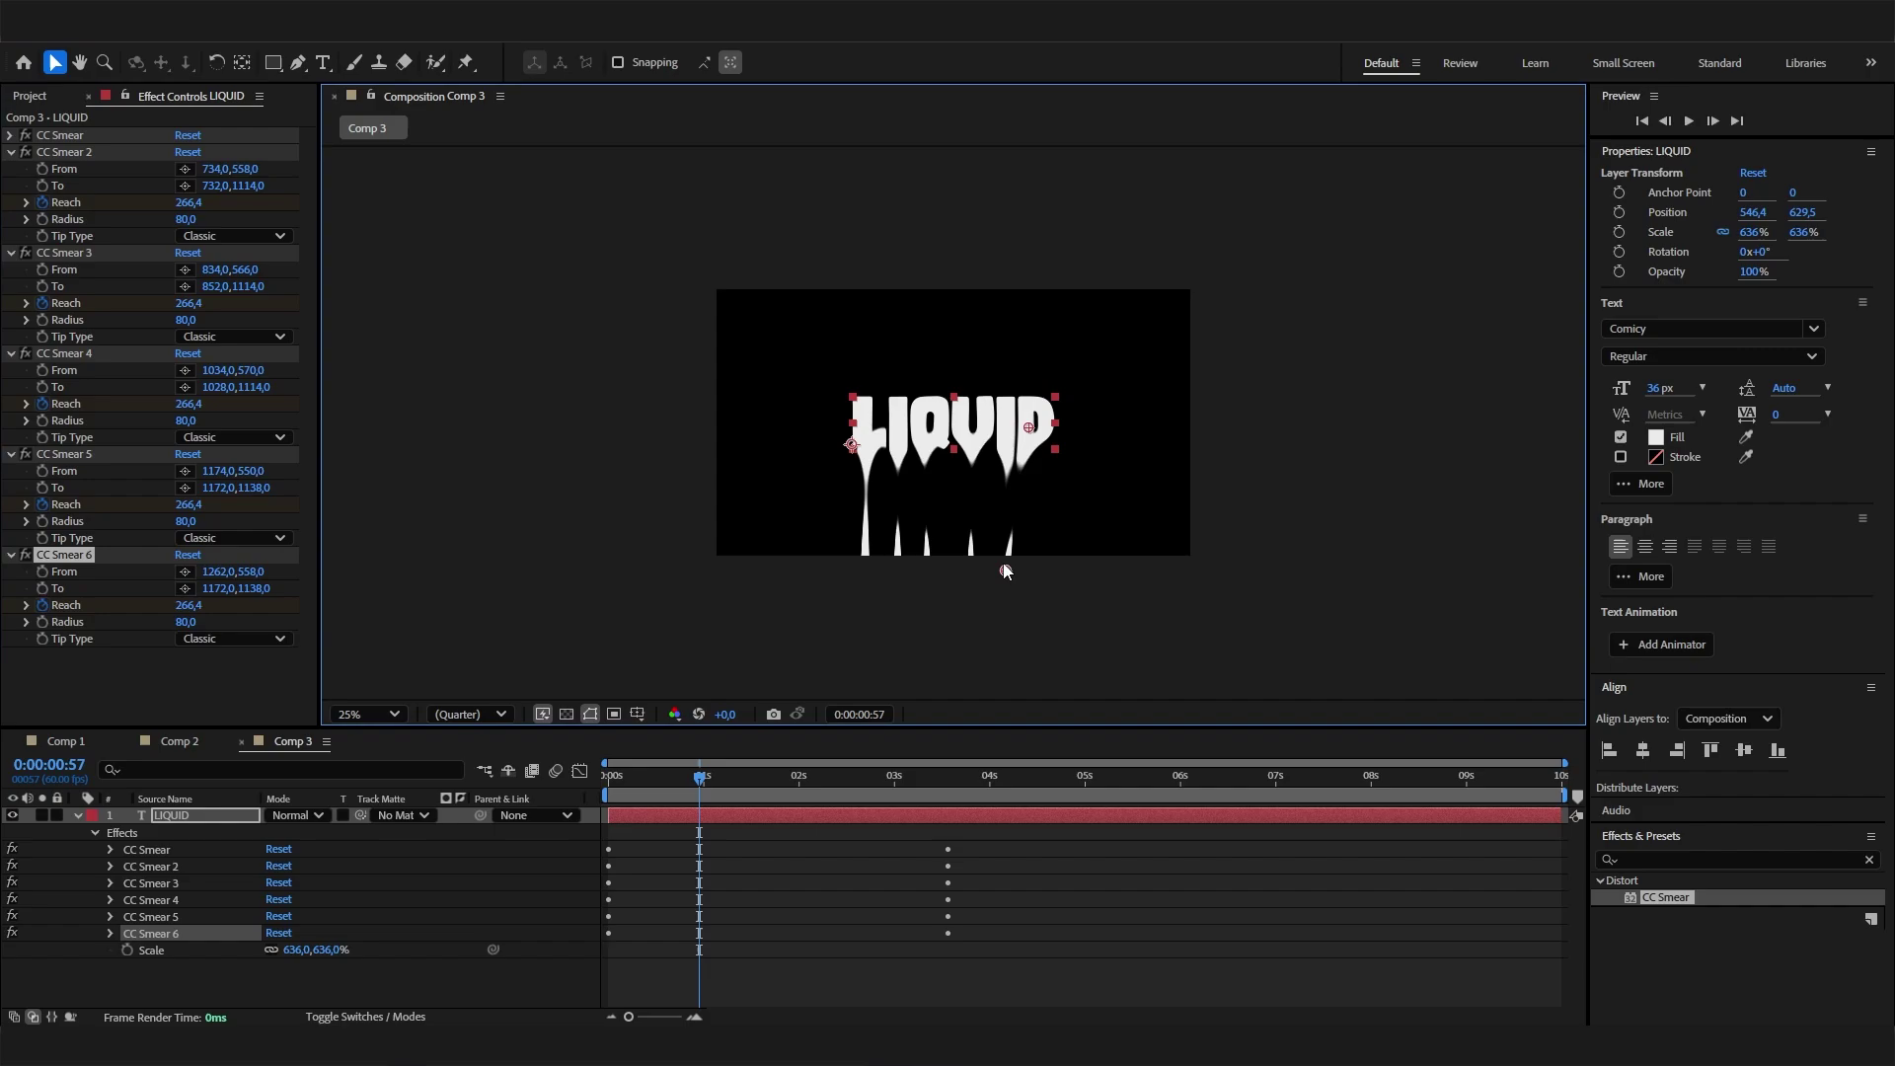
drag(1004, 568, 1026, 570)
Preview the dripping animation of all the letters from the start of the composition
drag(726, 784, 588, 795)
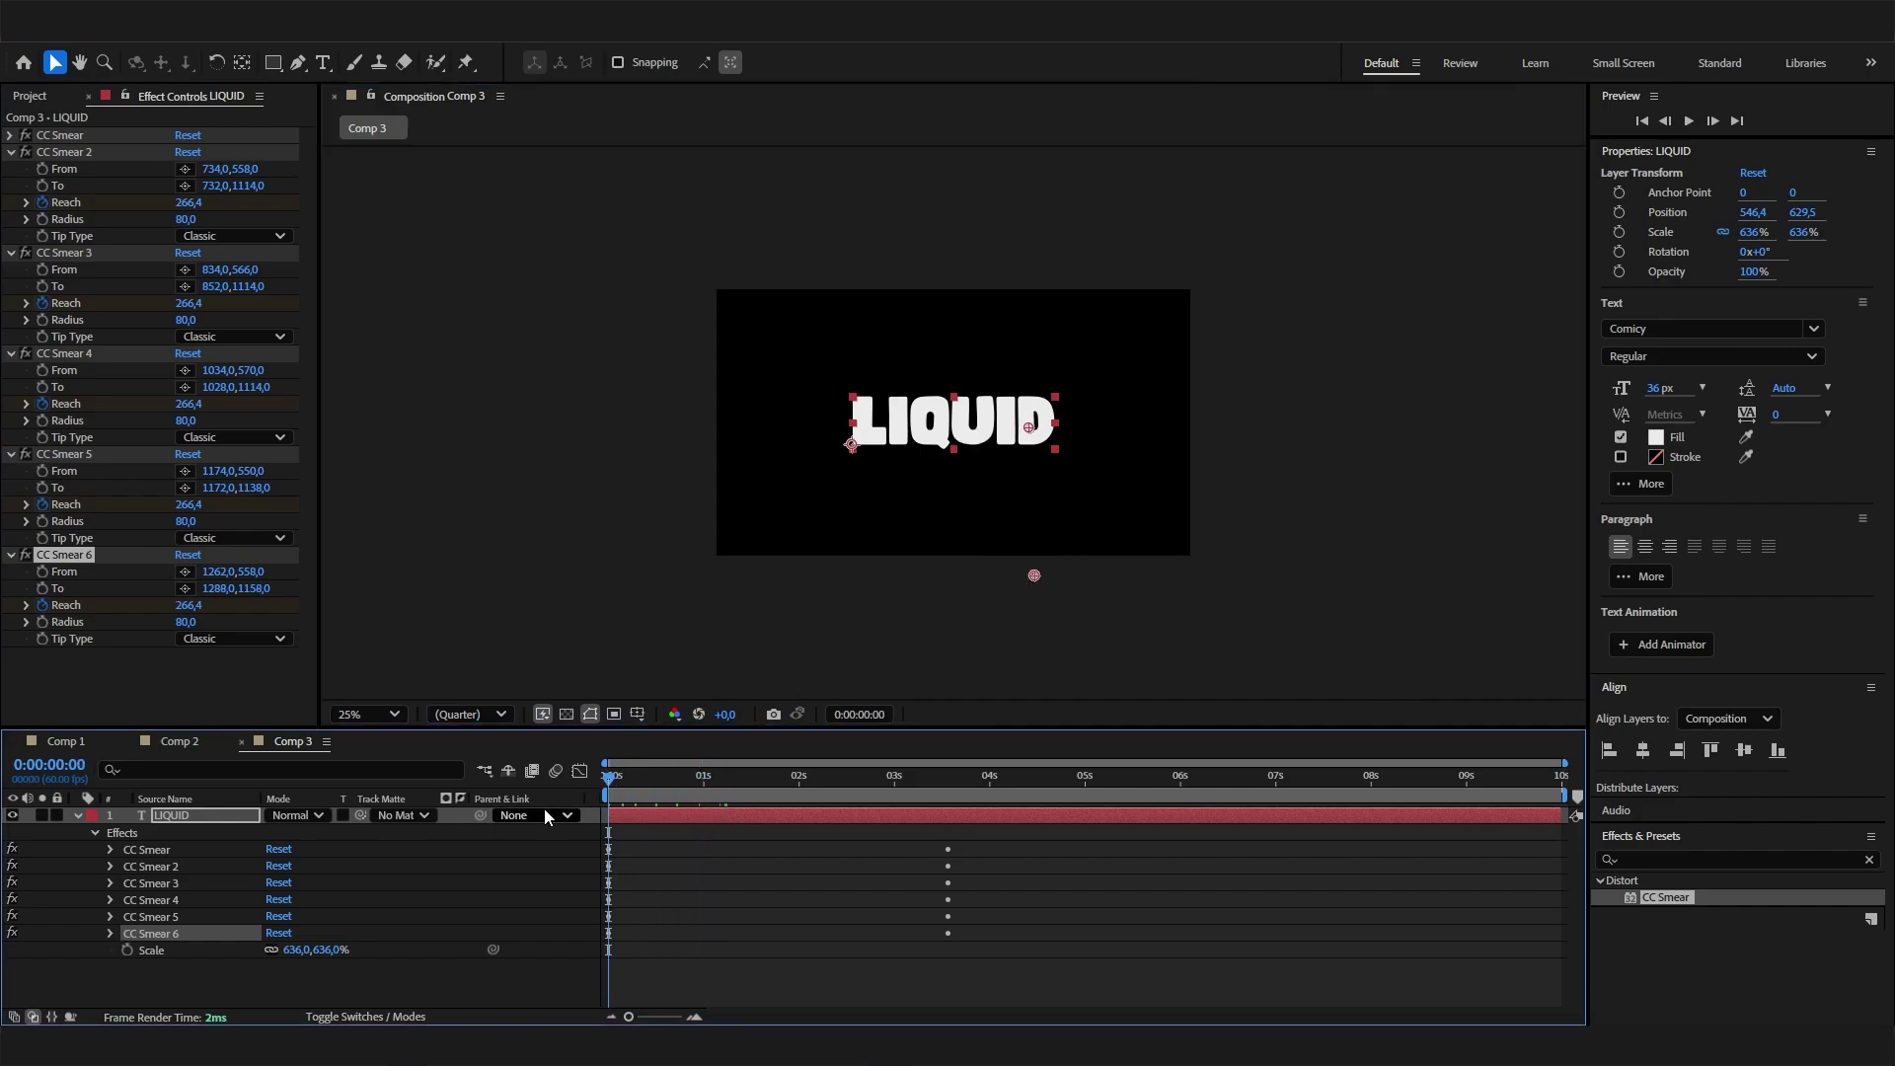
key(period)
key(period)
key(space)
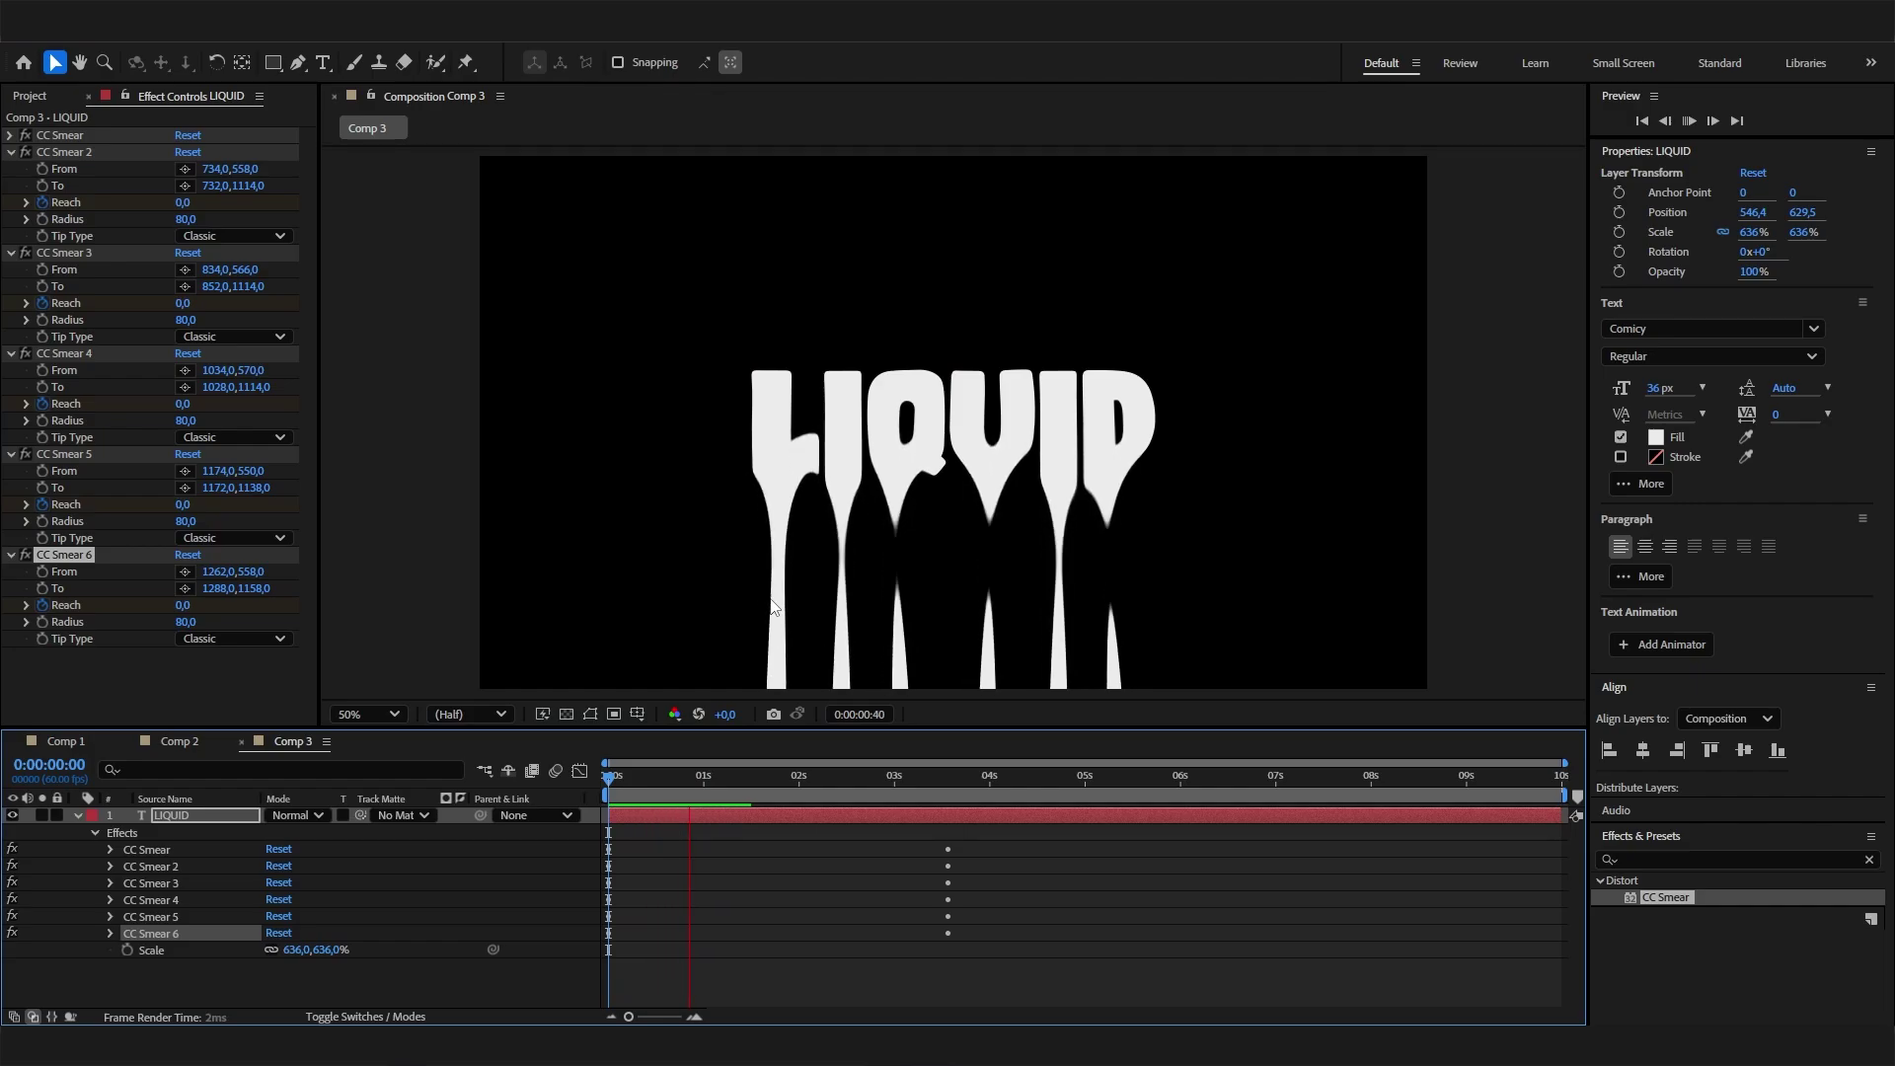
key(space)
key(space)
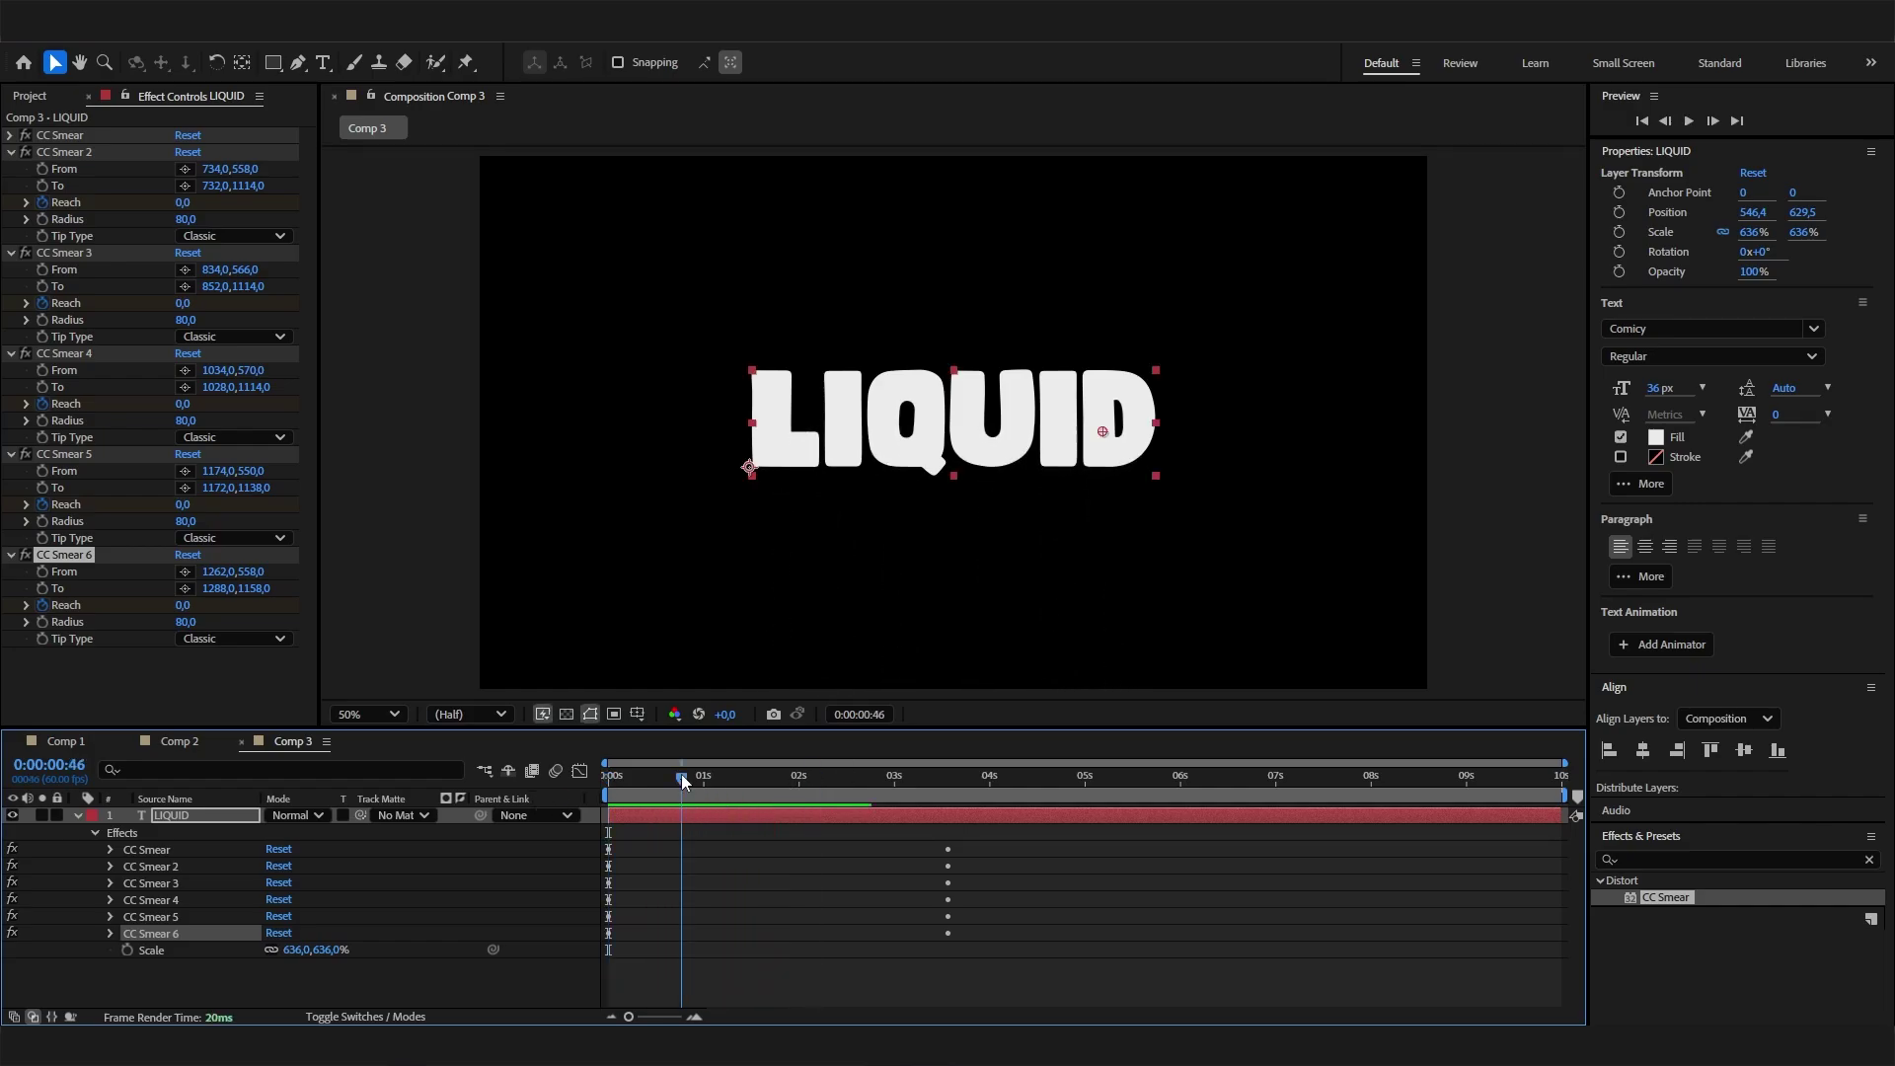
key(space)
key(space)
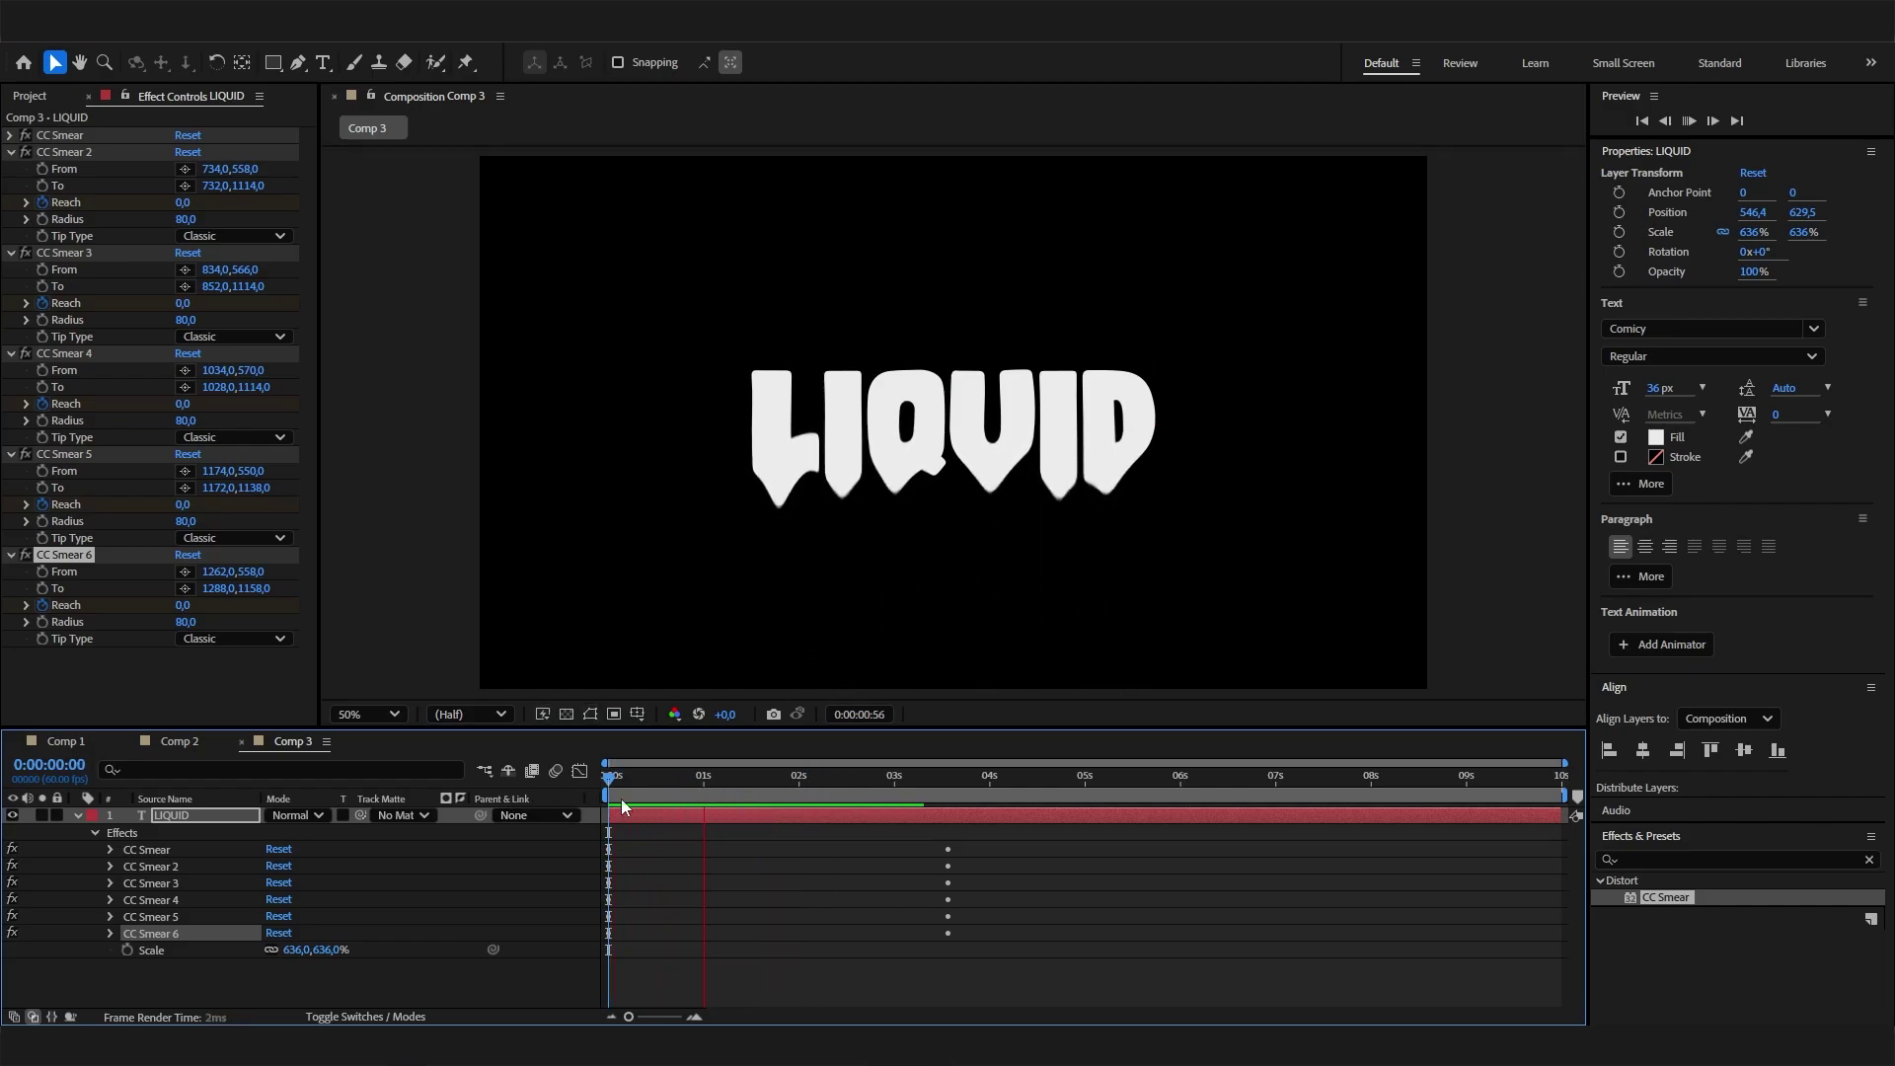
drag(735, 786, 588, 788)
key(space)
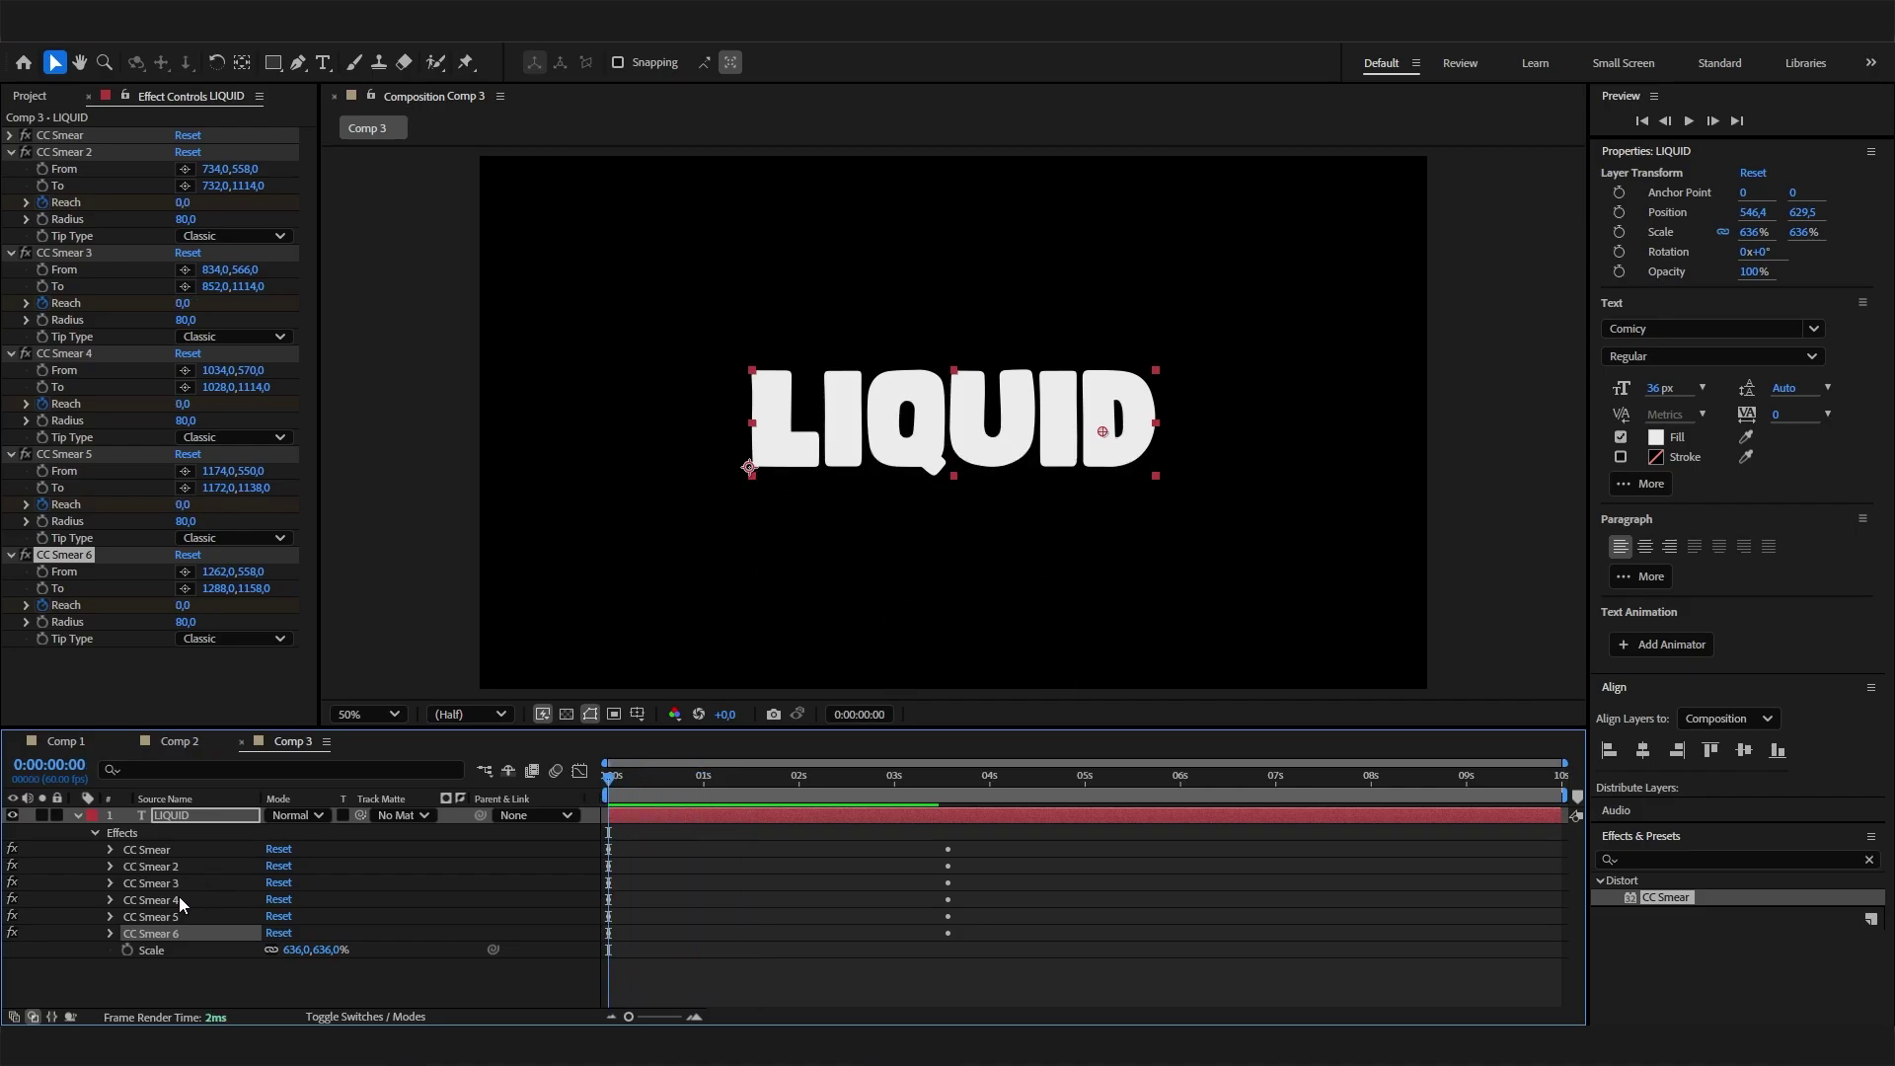
Shift both Reach keyframes of CC Smear 2 a few frames later than those of the first CC Smear
click(109, 865)
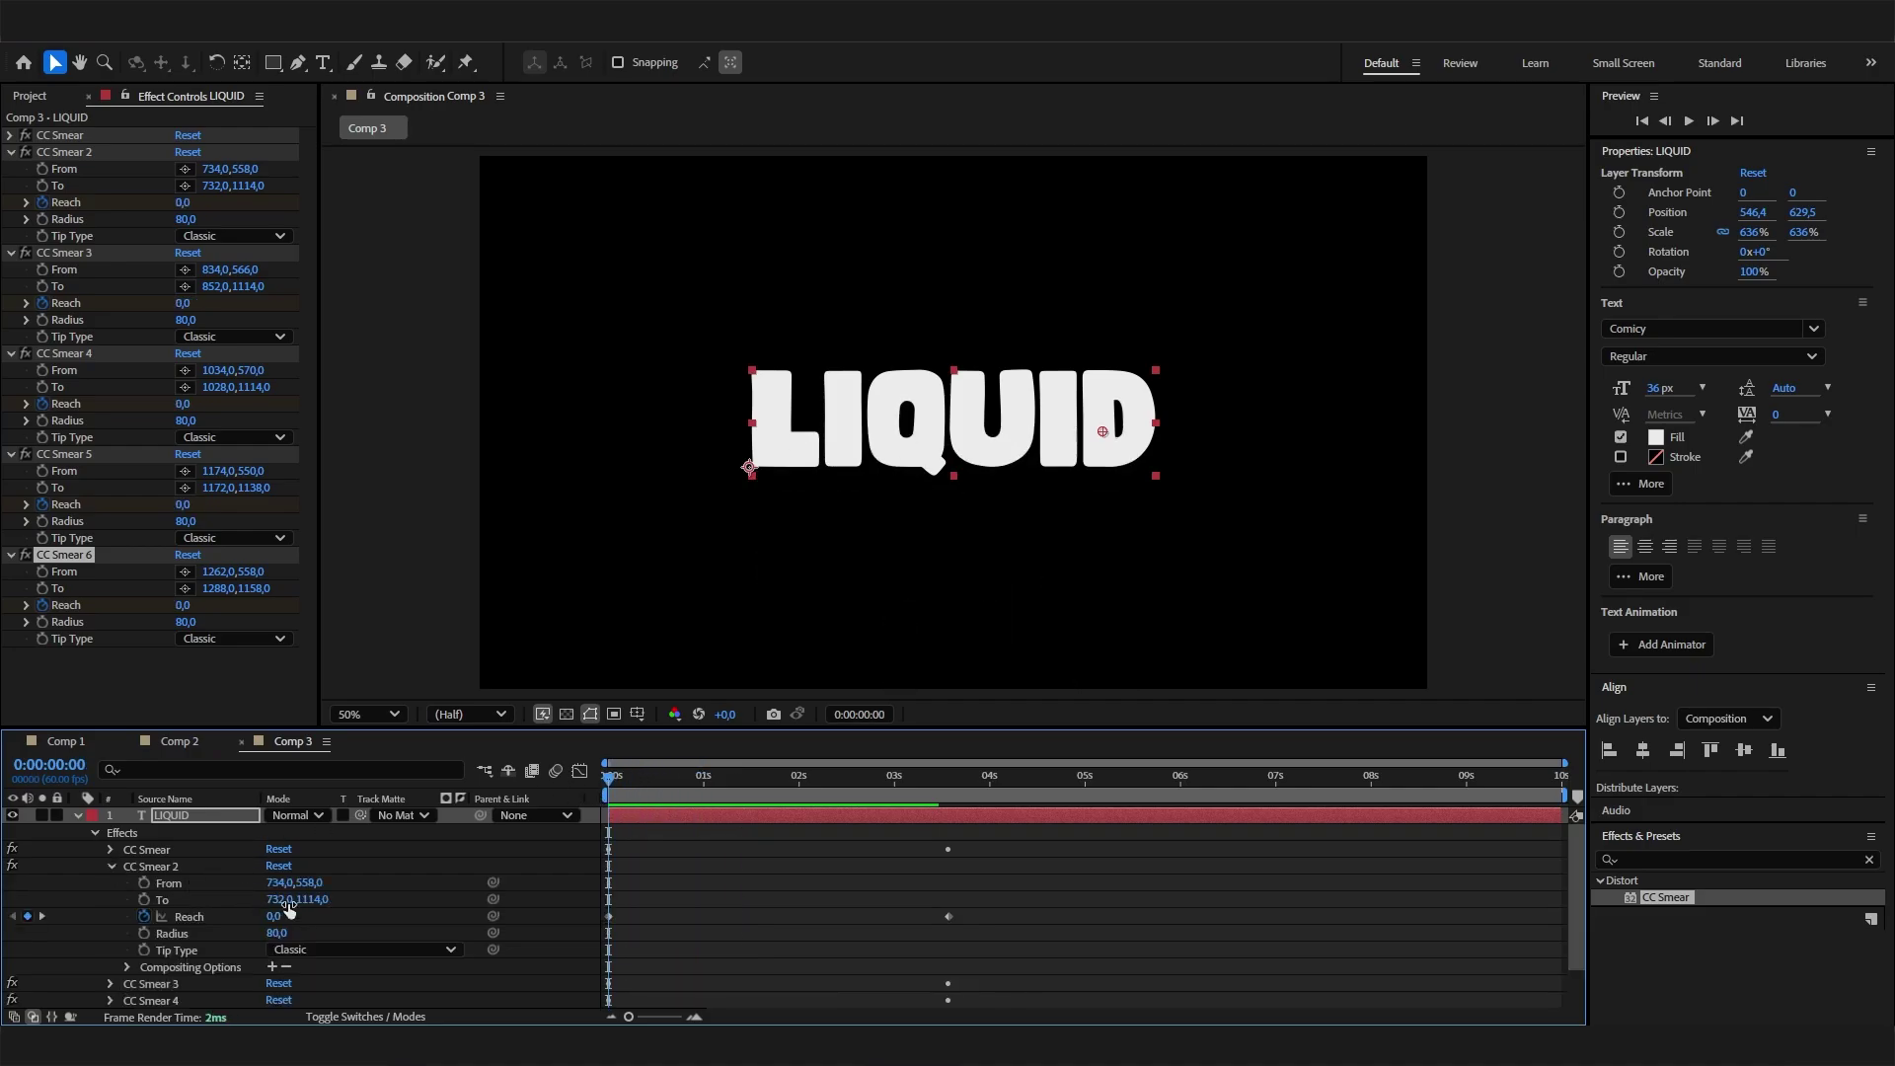
click(227, 901)
click(210, 915)
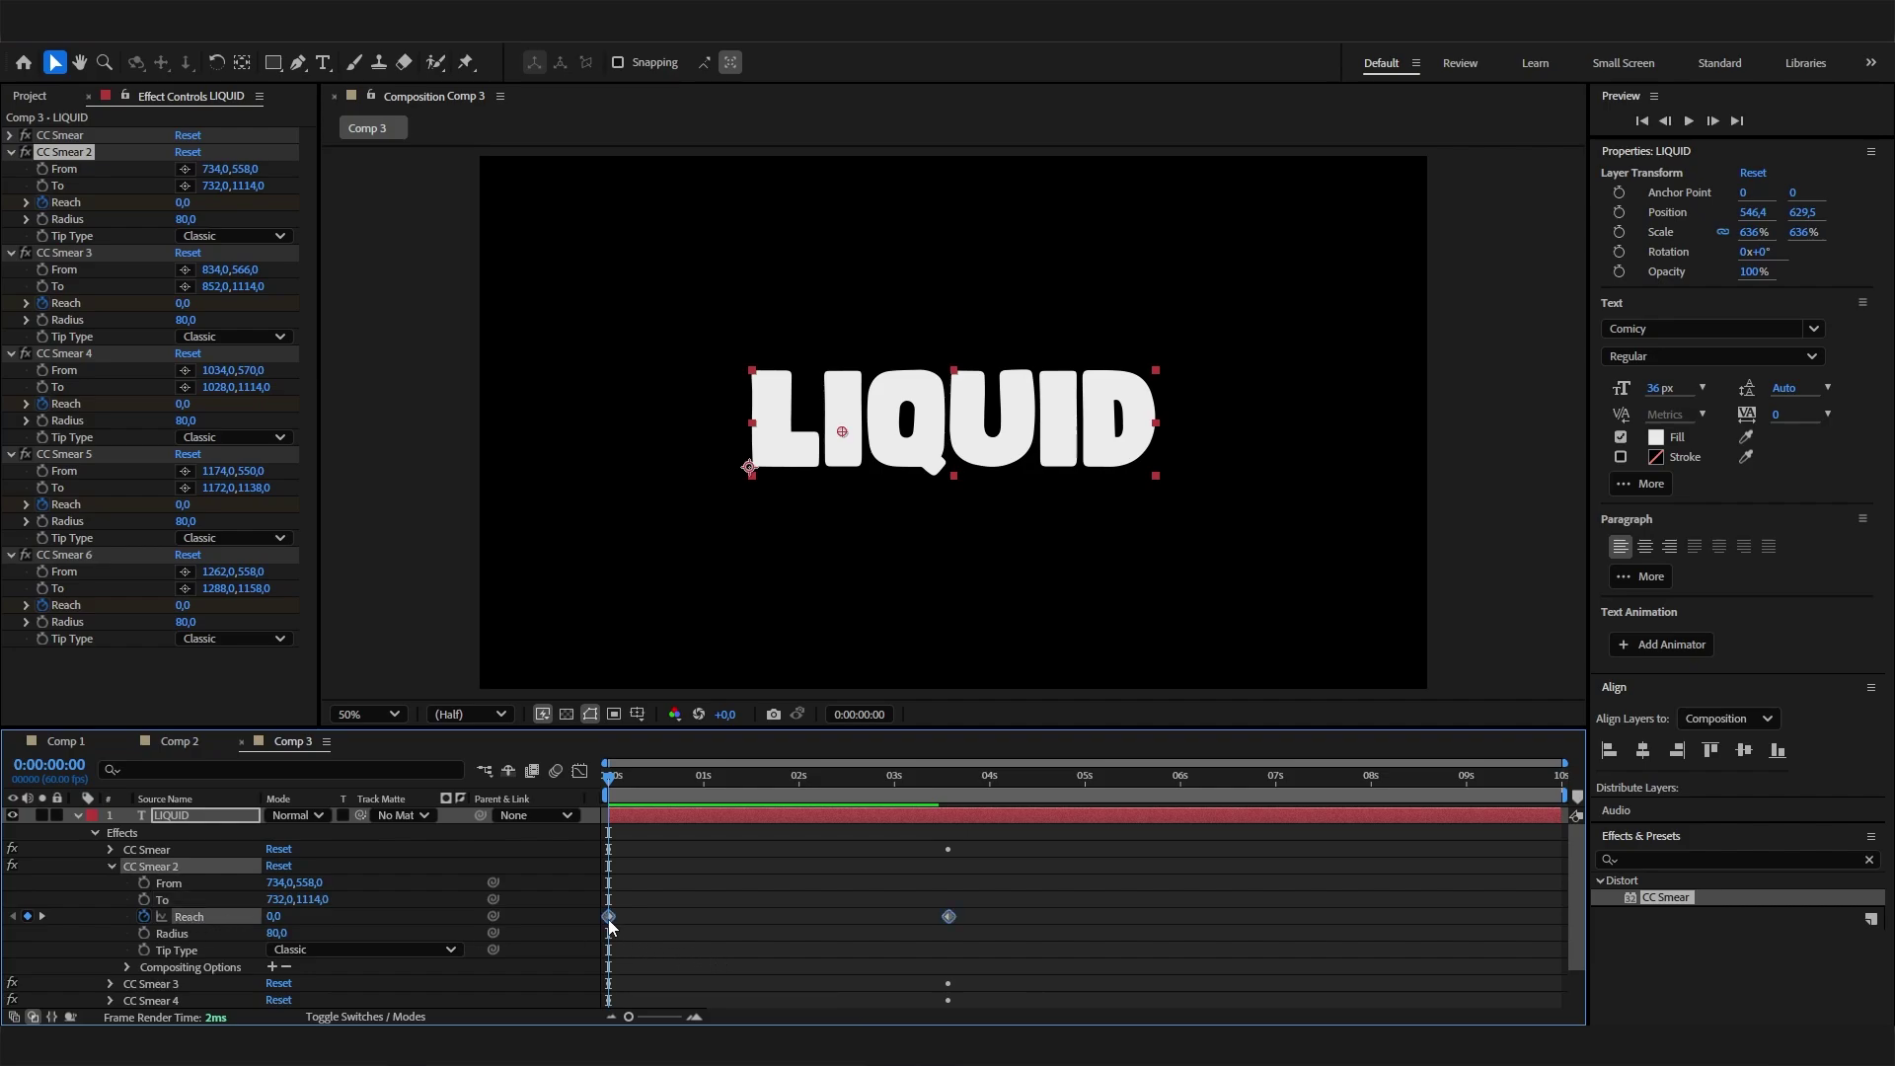
drag(615, 924, 620, 923)
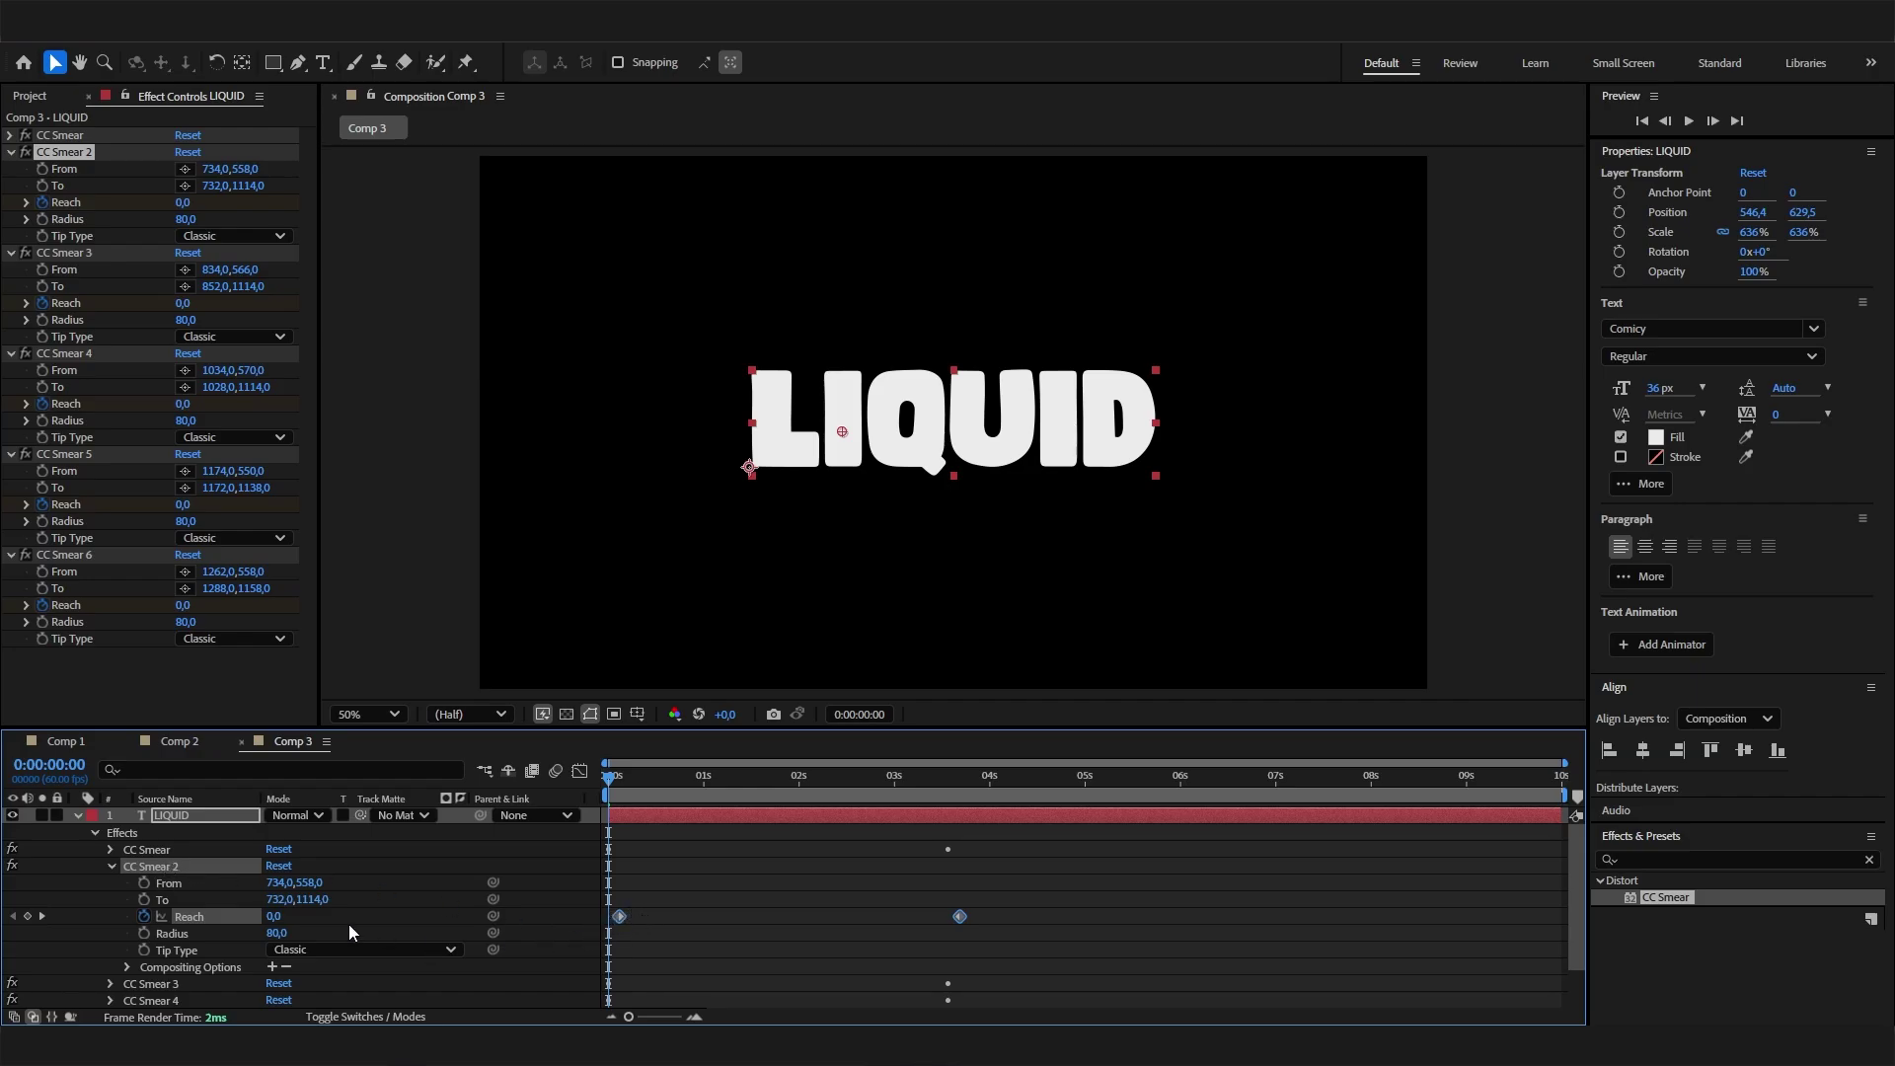
click(112, 866)
Shift both Reach keyframes of CC Smear 3 later, with the last one at 0:00:03:45
click(111, 883)
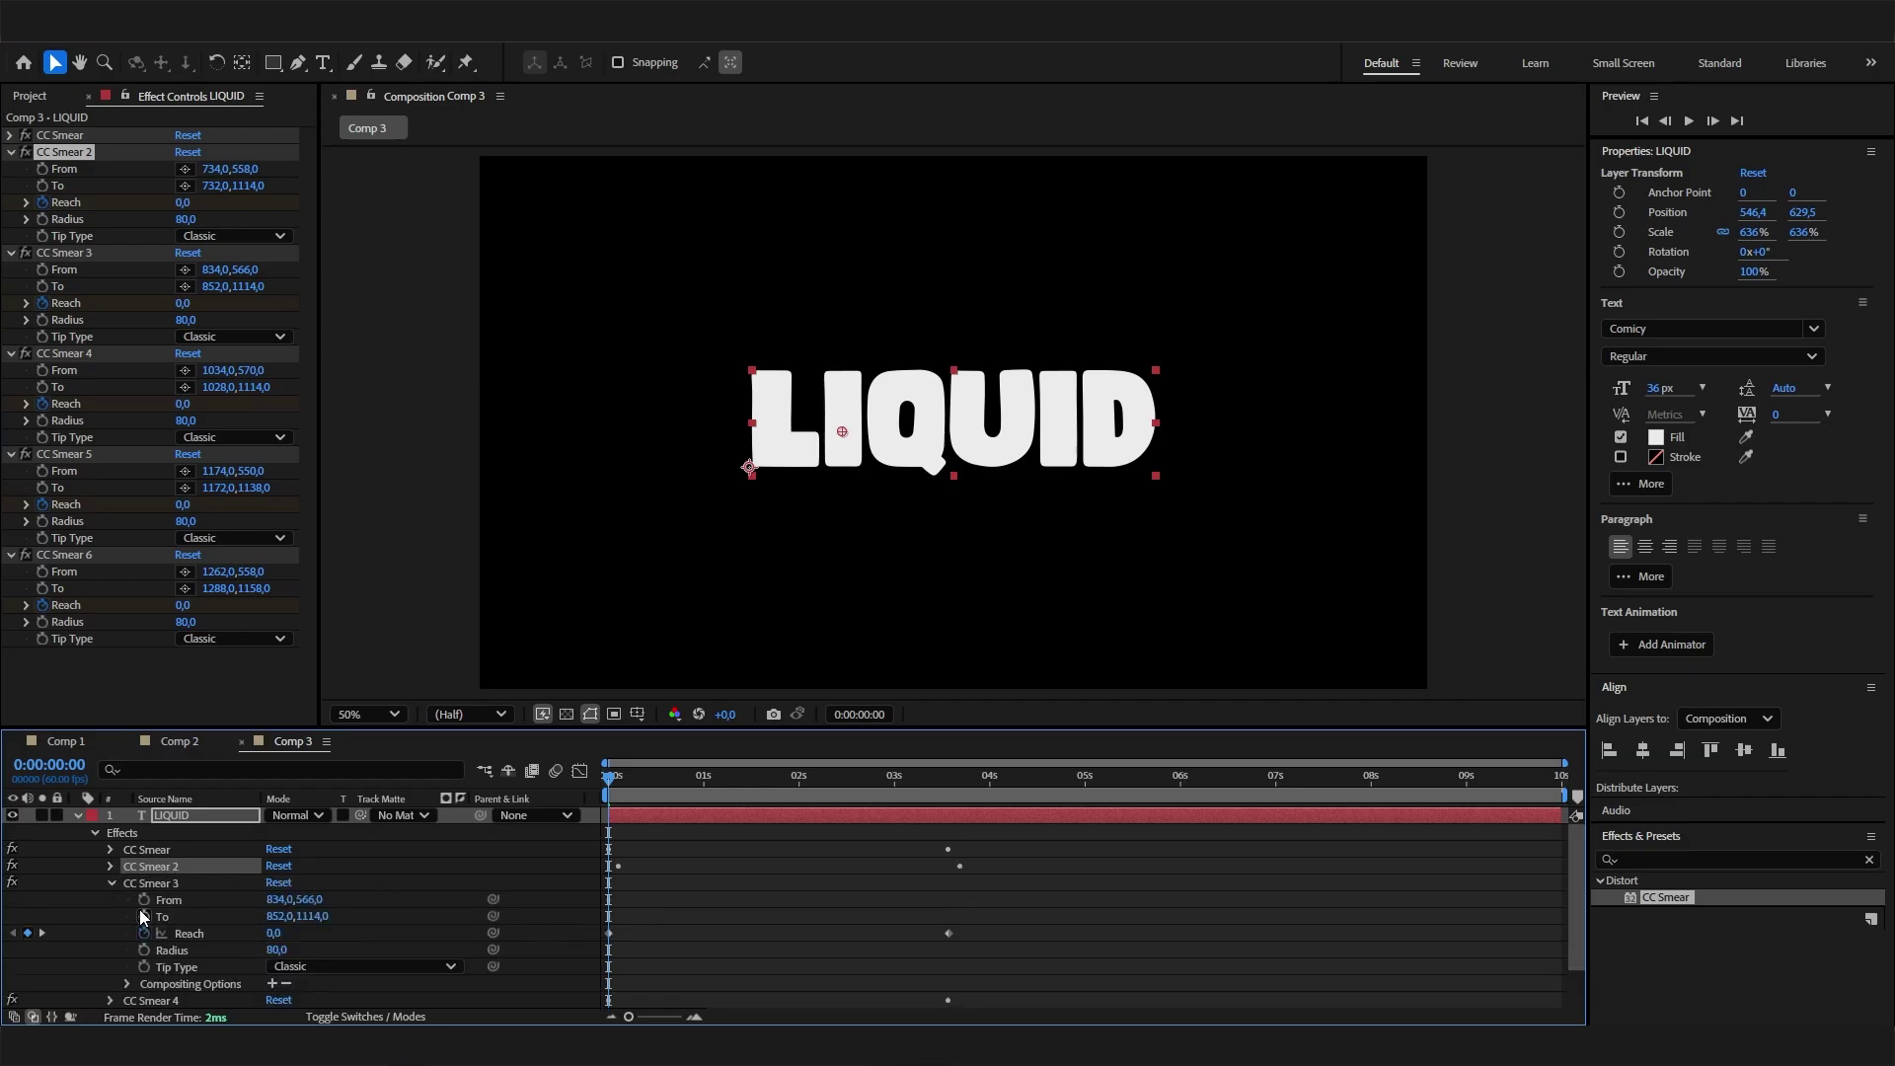
click(178, 932)
drag(949, 934, 966, 938)
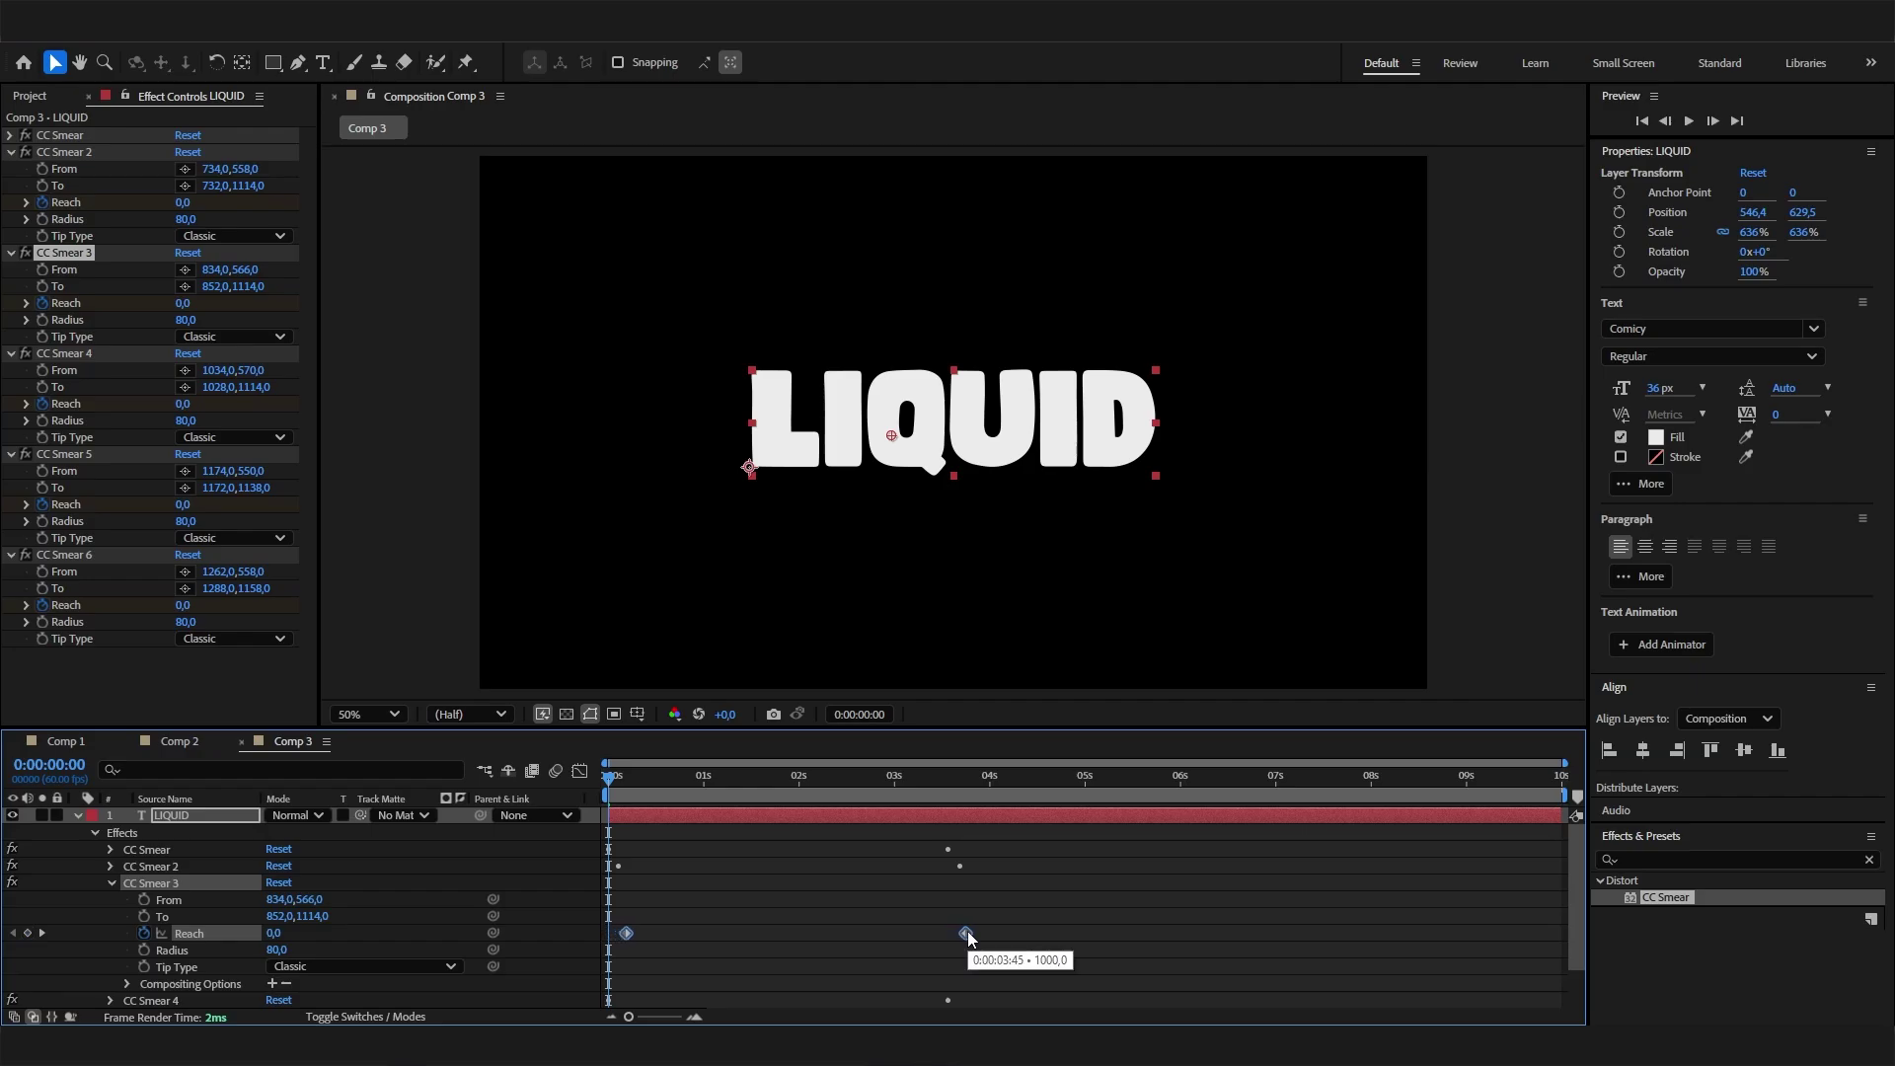
click(115, 890)
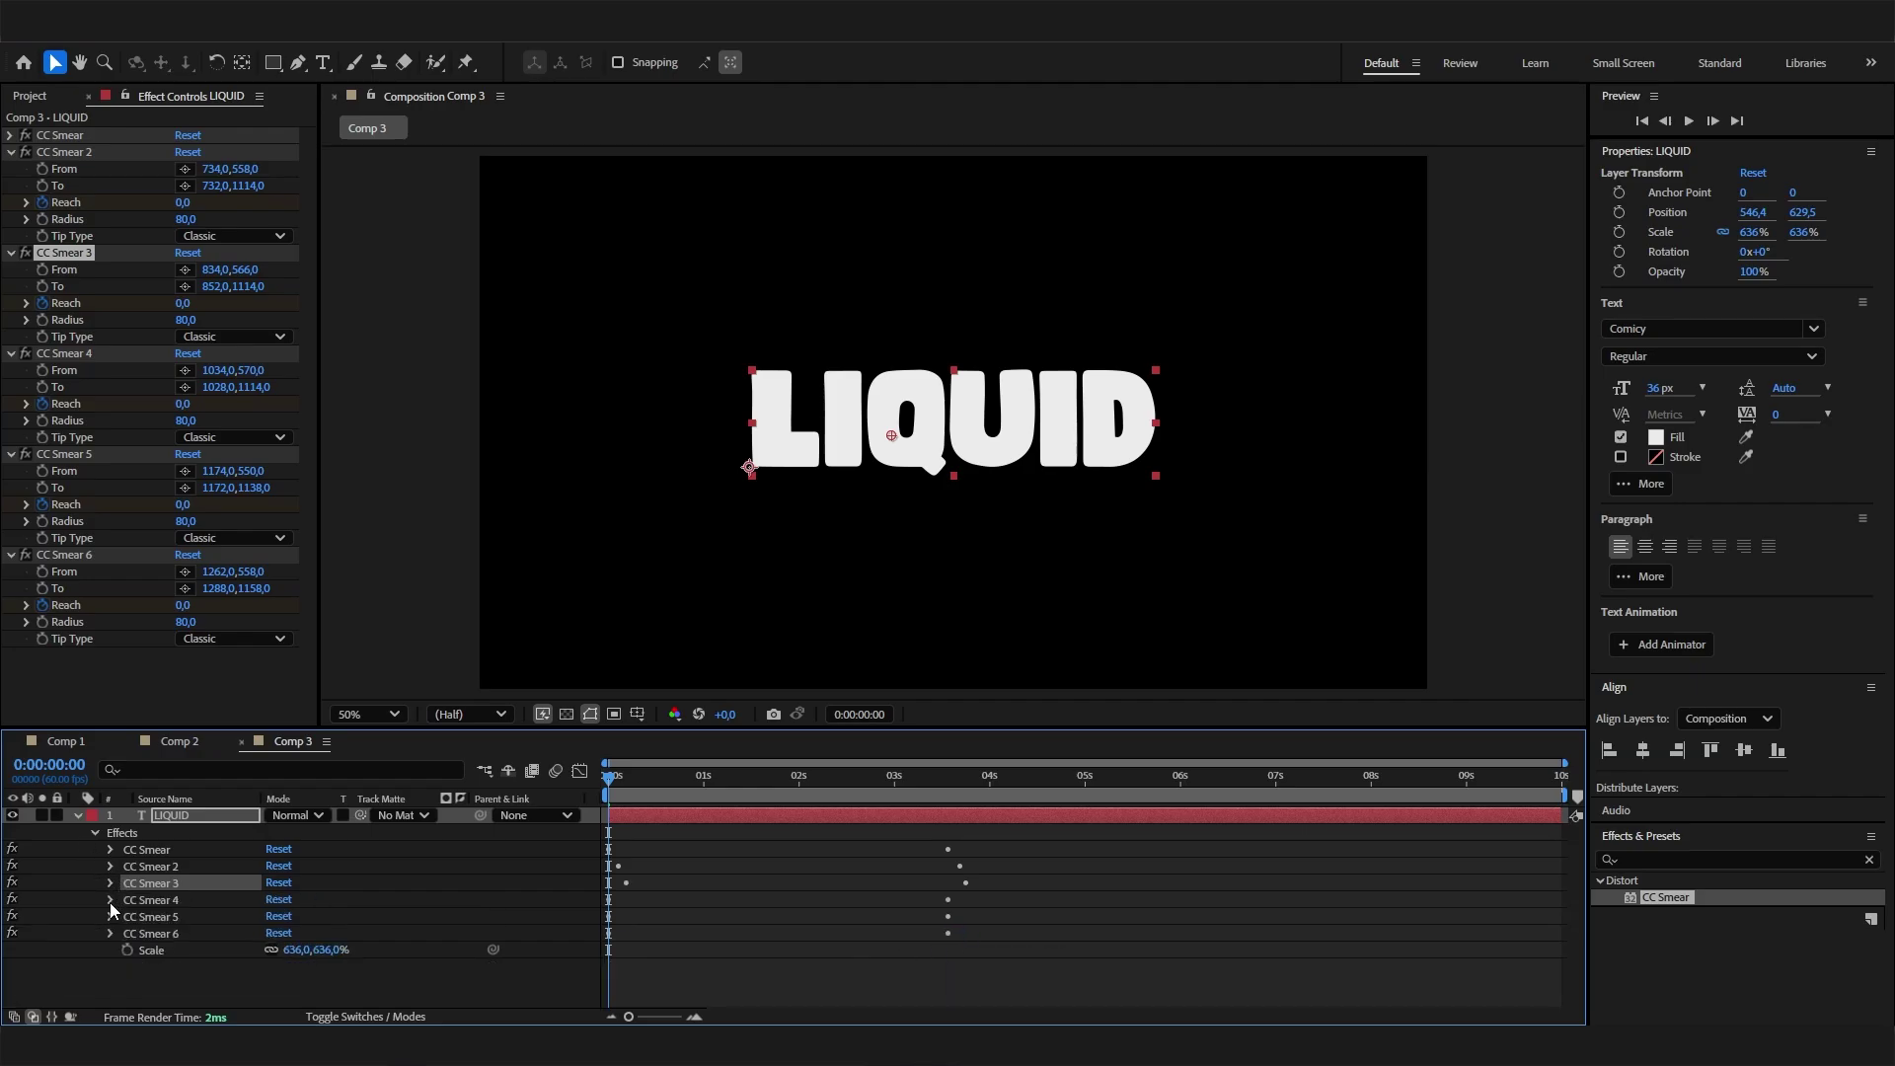
Shift both Reach keyframes of CC Smear 4 slightly later than those of CC Smear 3
click(112, 899)
click(188, 950)
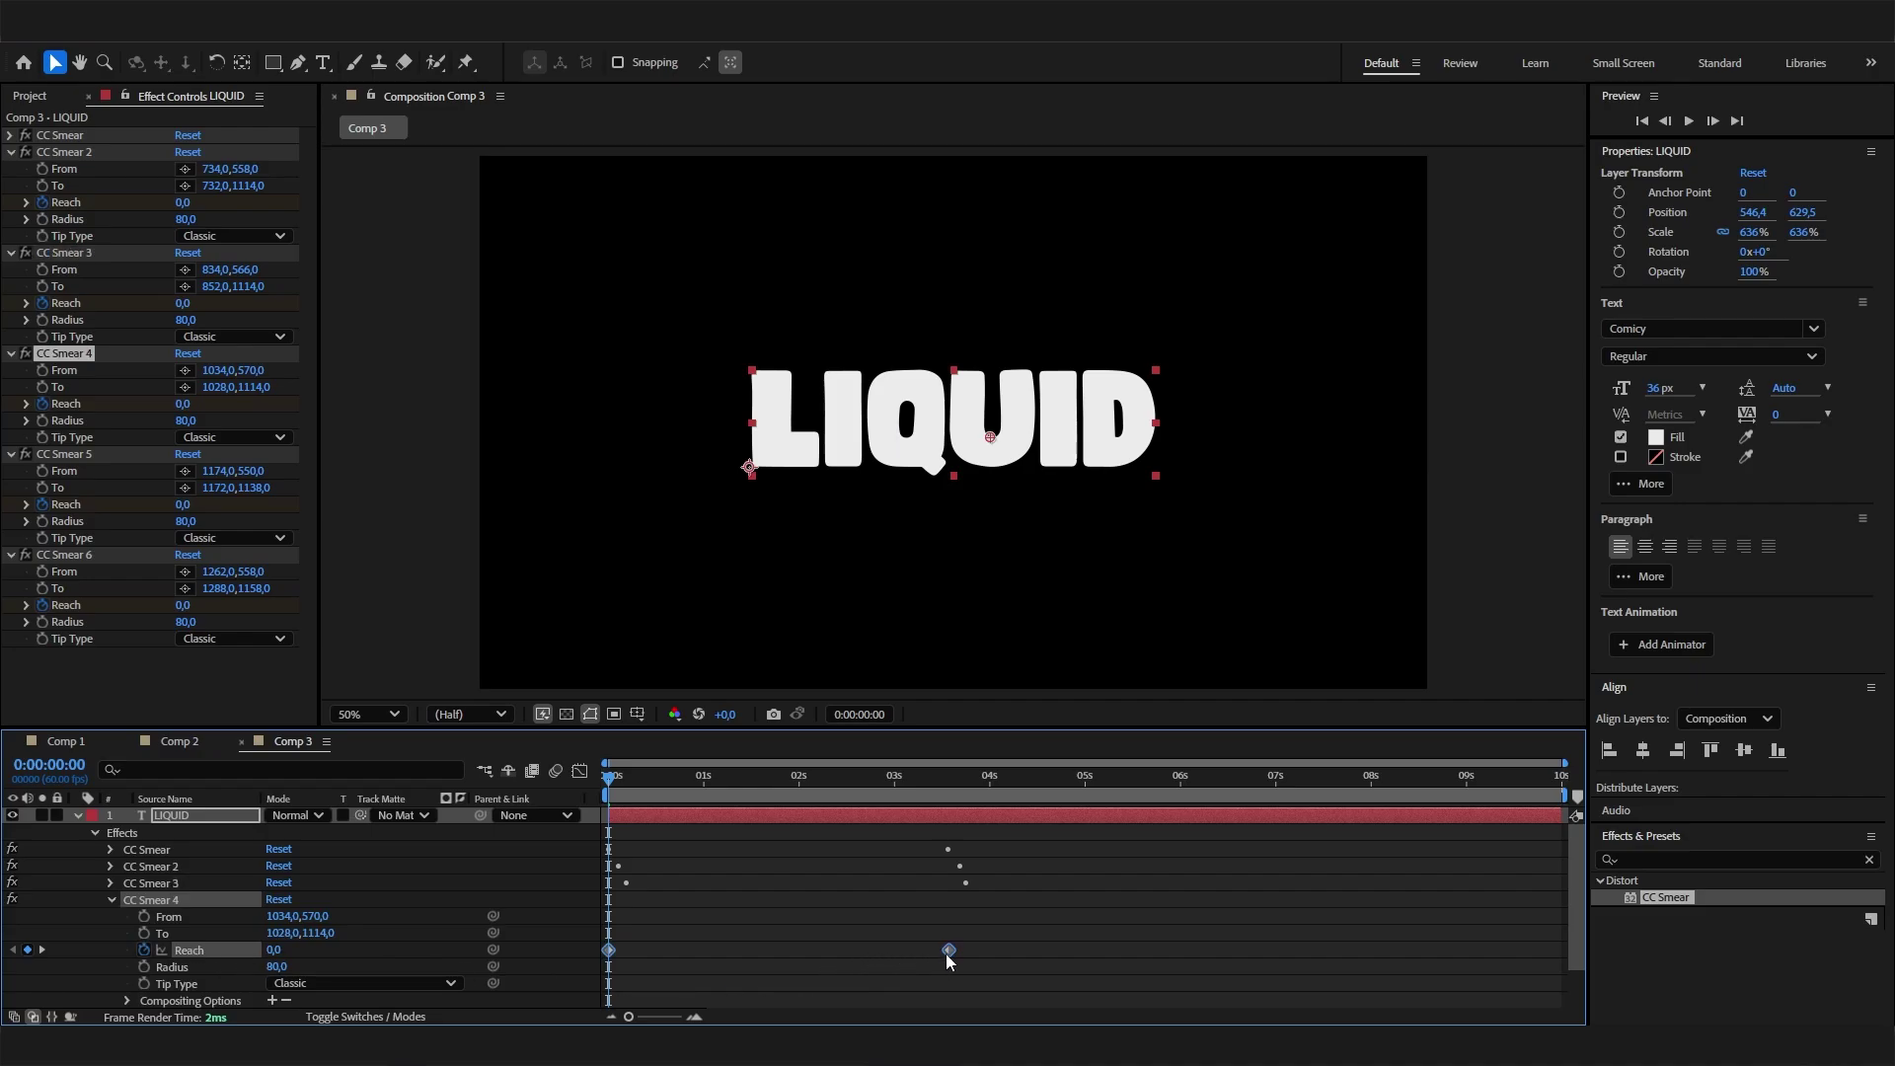
drag(948, 949, 980, 956)
click(117, 902)
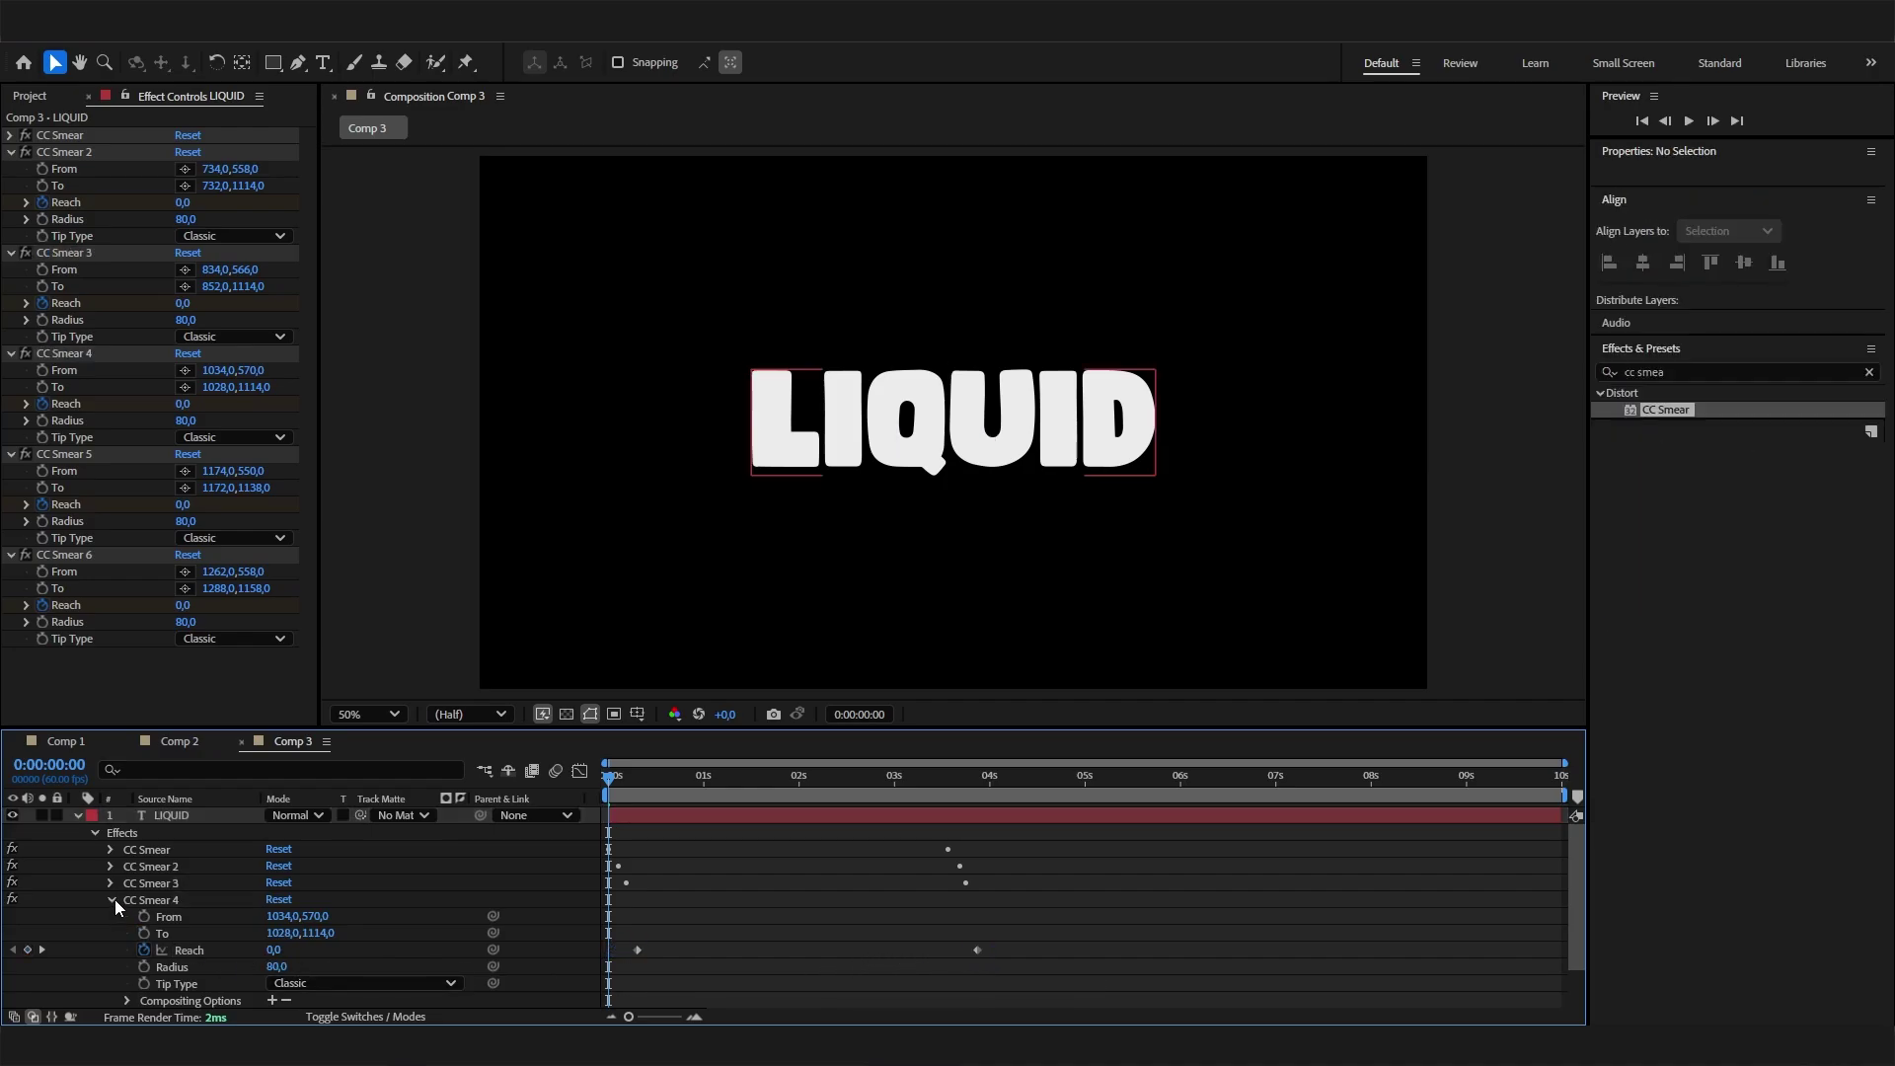
click(112, 900)
Offset both Reach keyframes of CC Smear 5 to start slightly after those of CC Smear 4
click(111, 917)
click(189, 966)
drag(948, 966, 991, 968)
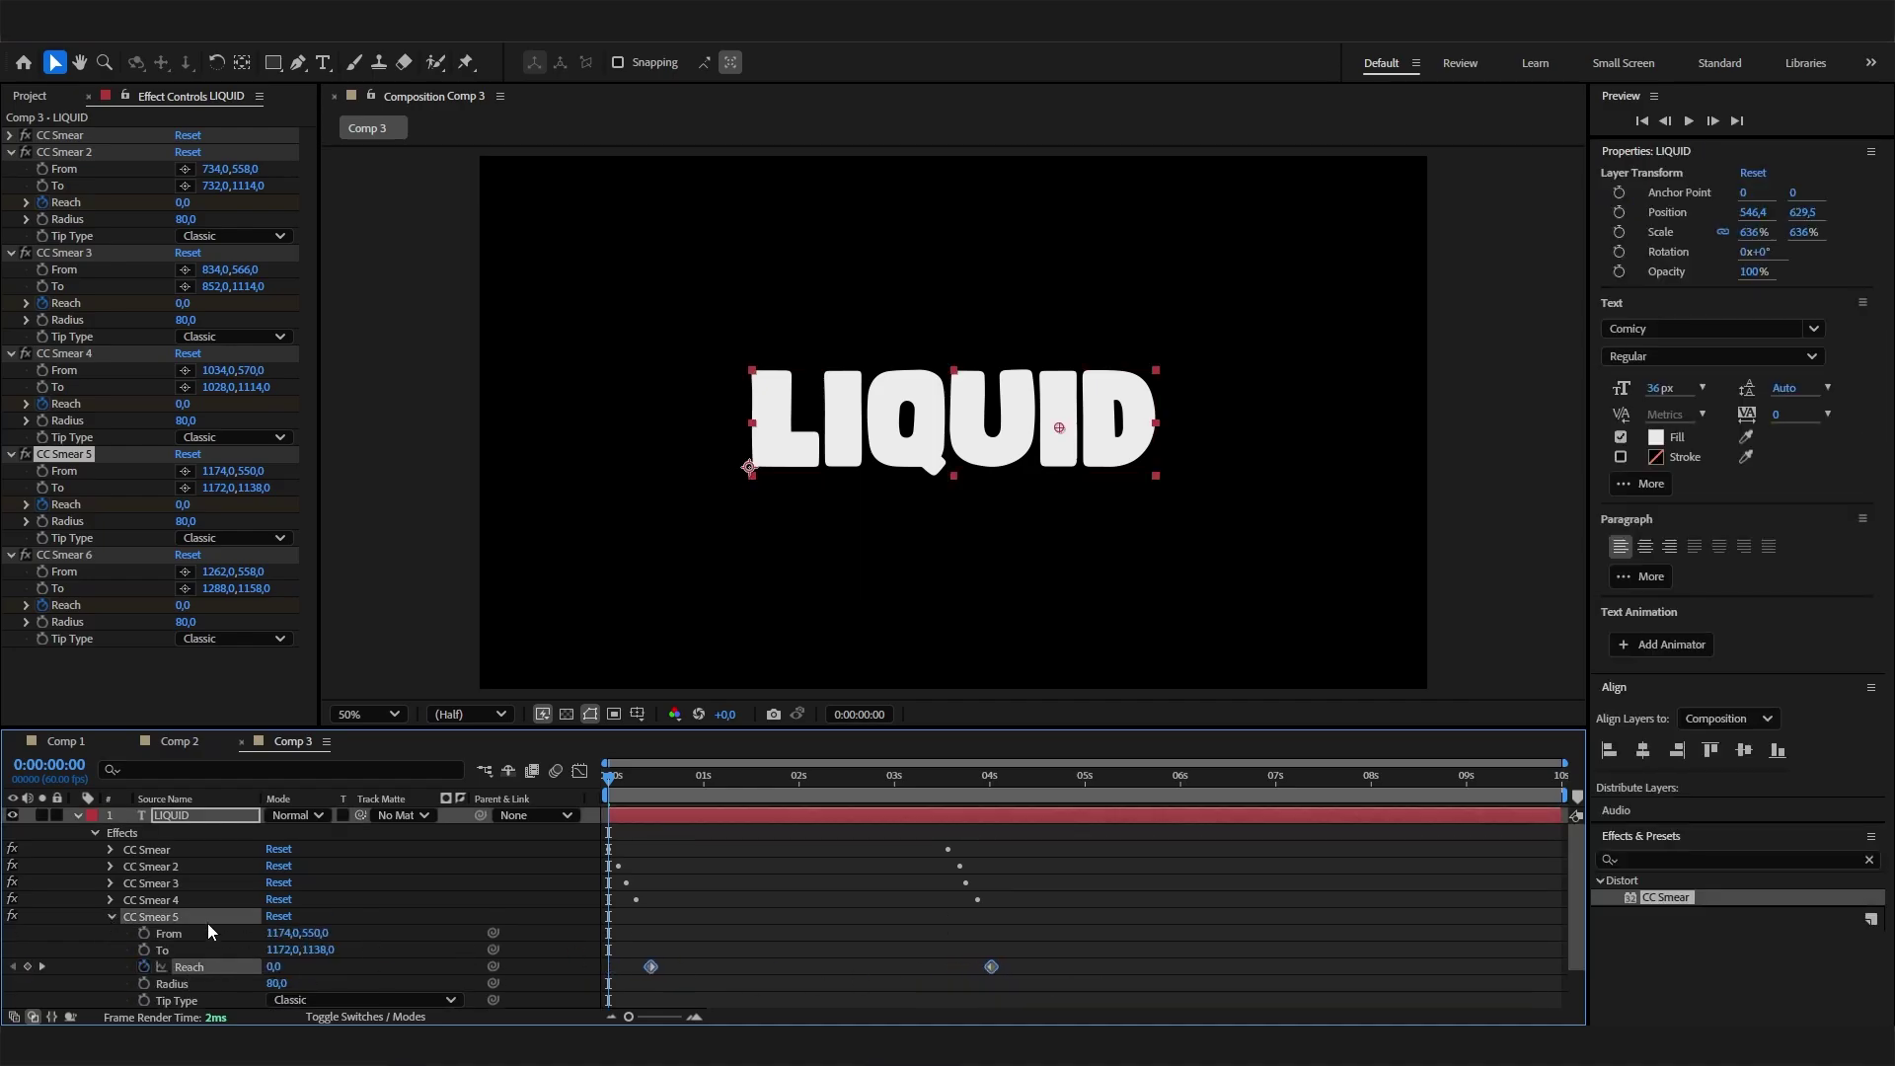
click(112, 917)
Move both Reach keyframes of CC Smear 6 so they come slightly after those of CC Smear 5
click(111, 933)
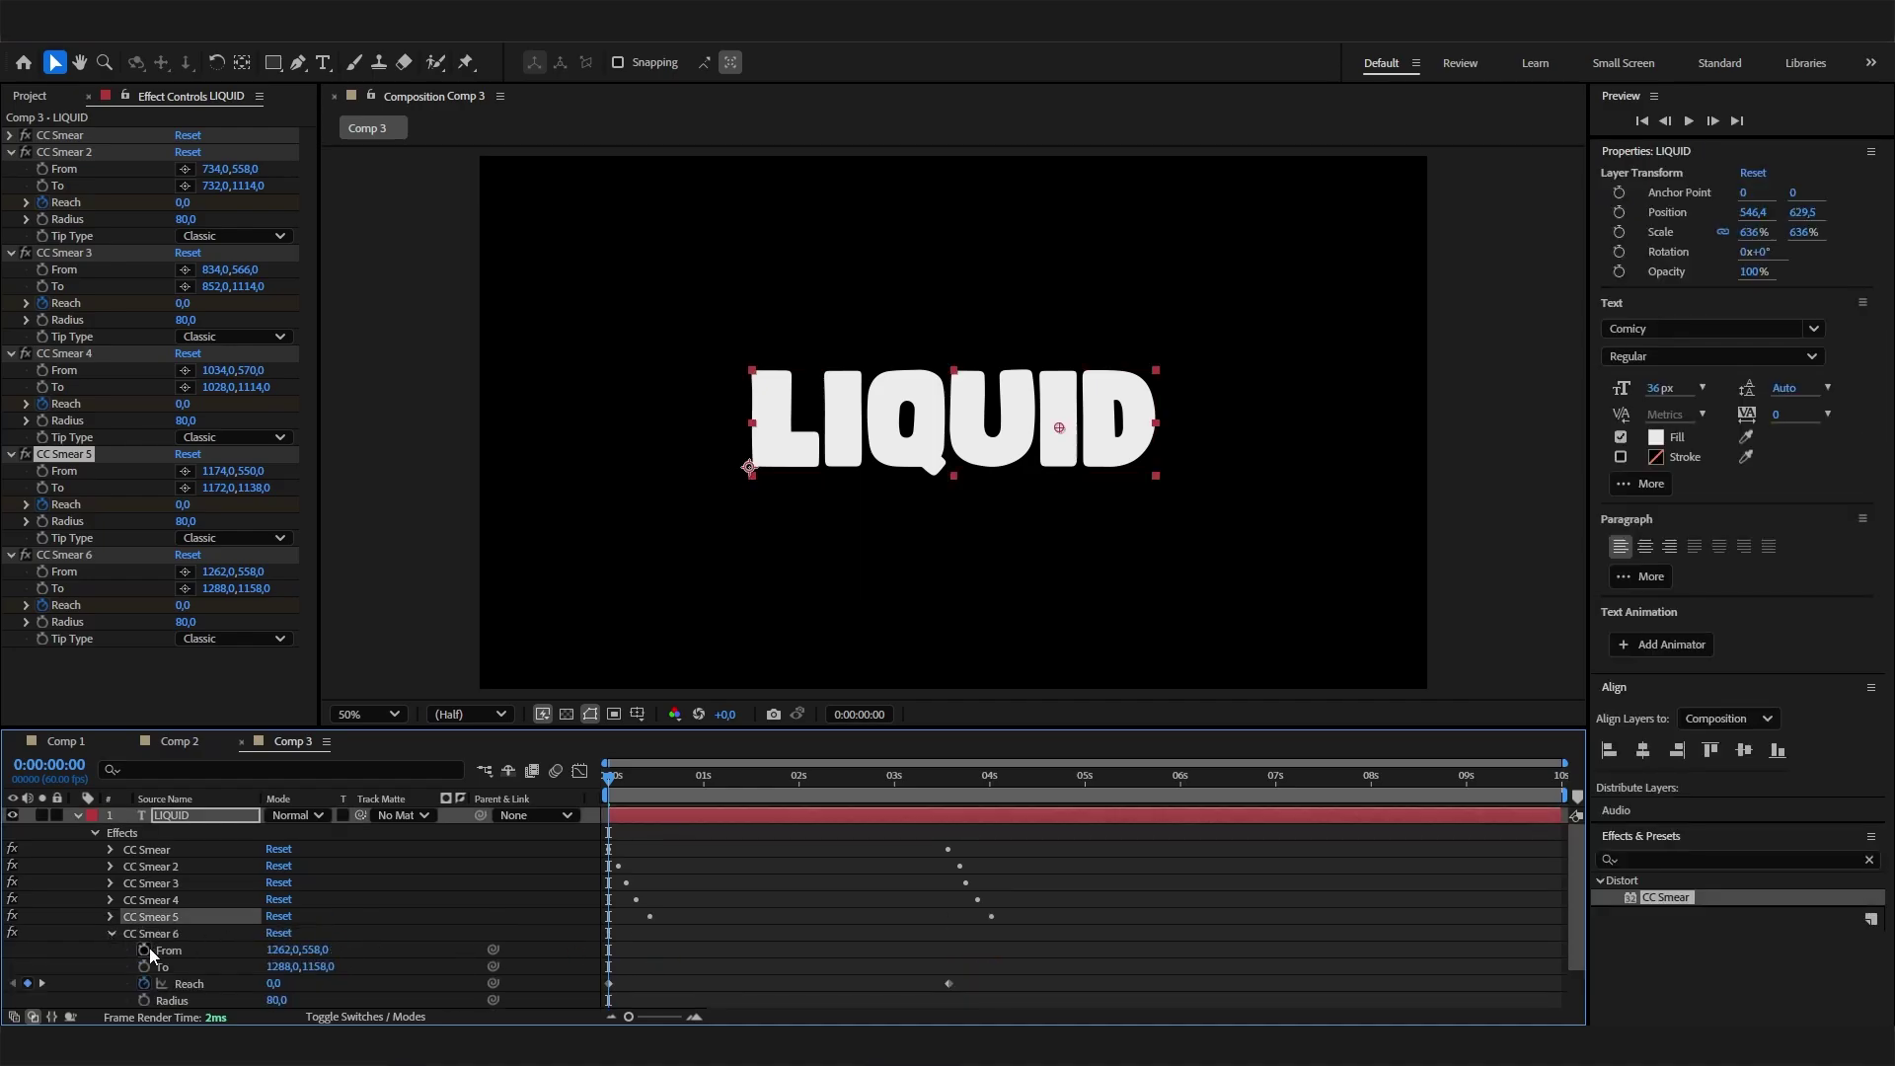
click(189, 983)
drag(949, 983, 1005, 983)
Play the staggered drip animation from the start of the composition
key(space)
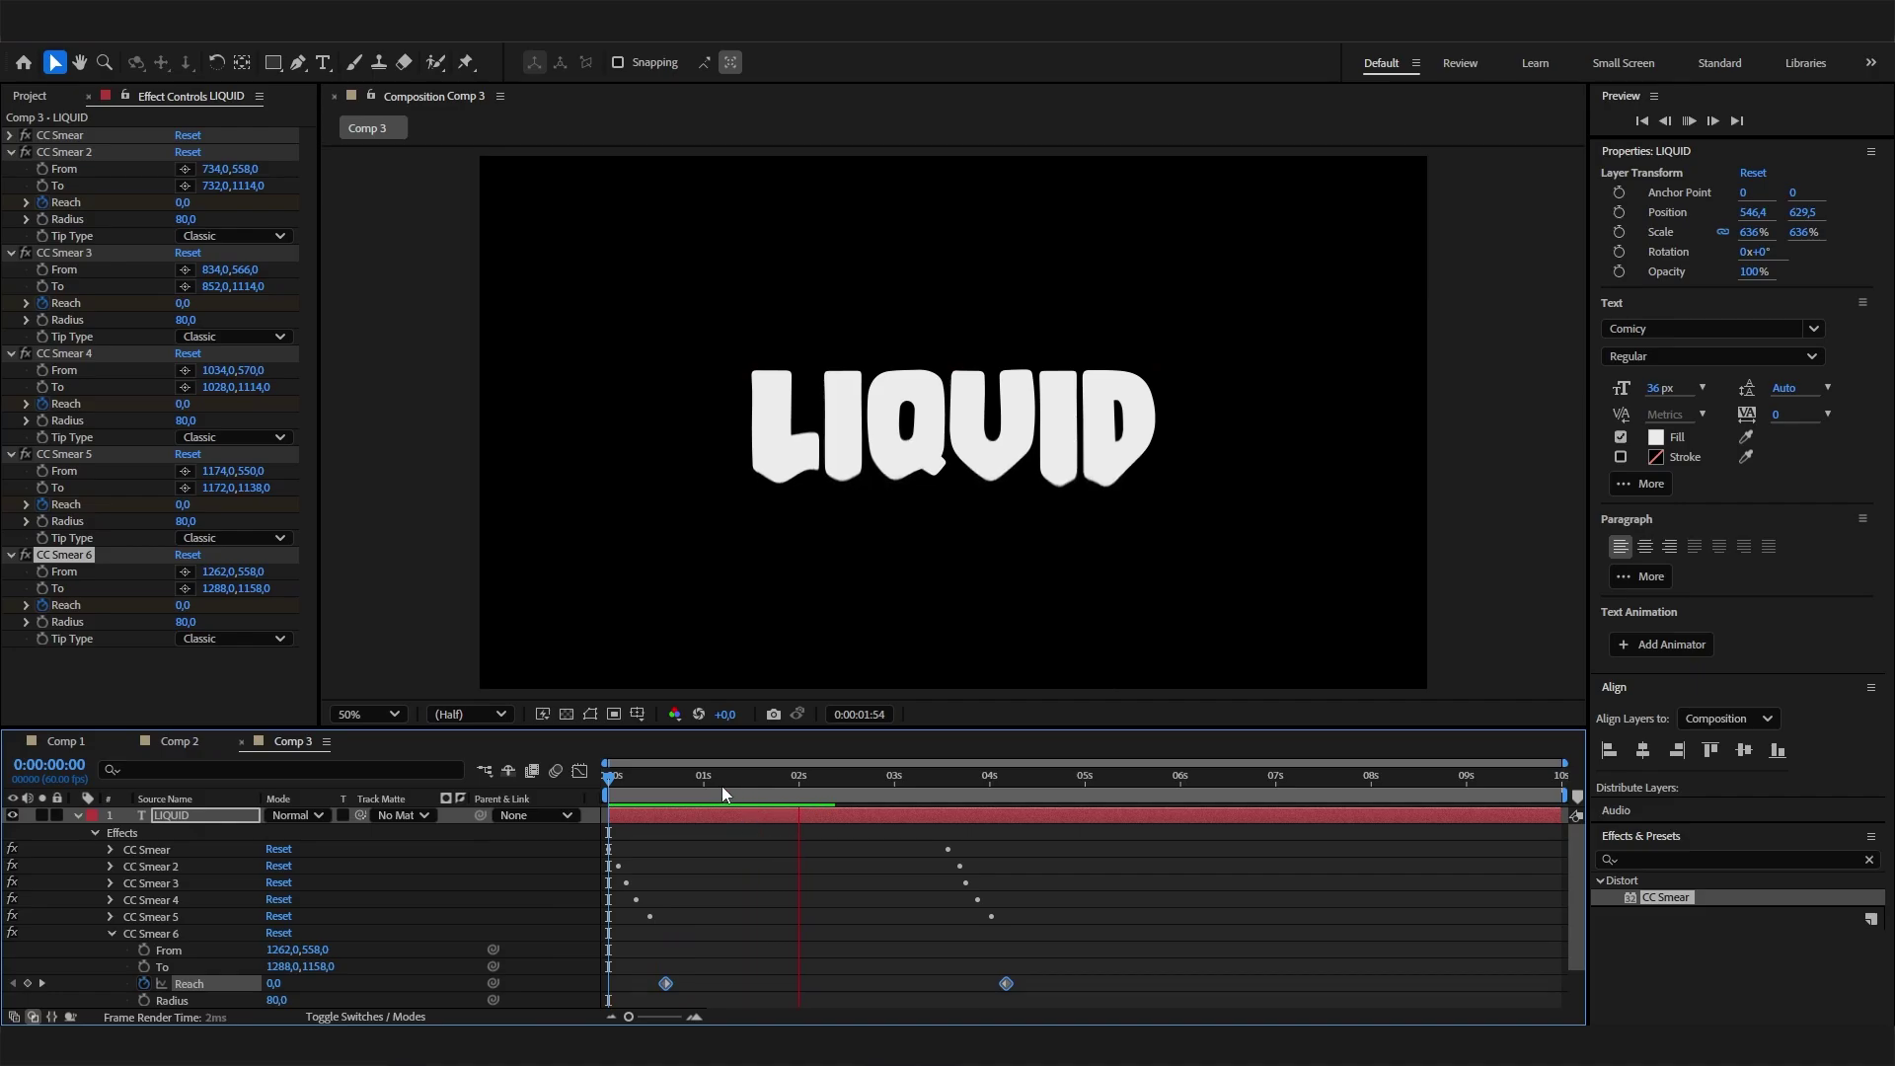
click(663, 778)
drag(672, 782, 529, 792)
key(space)
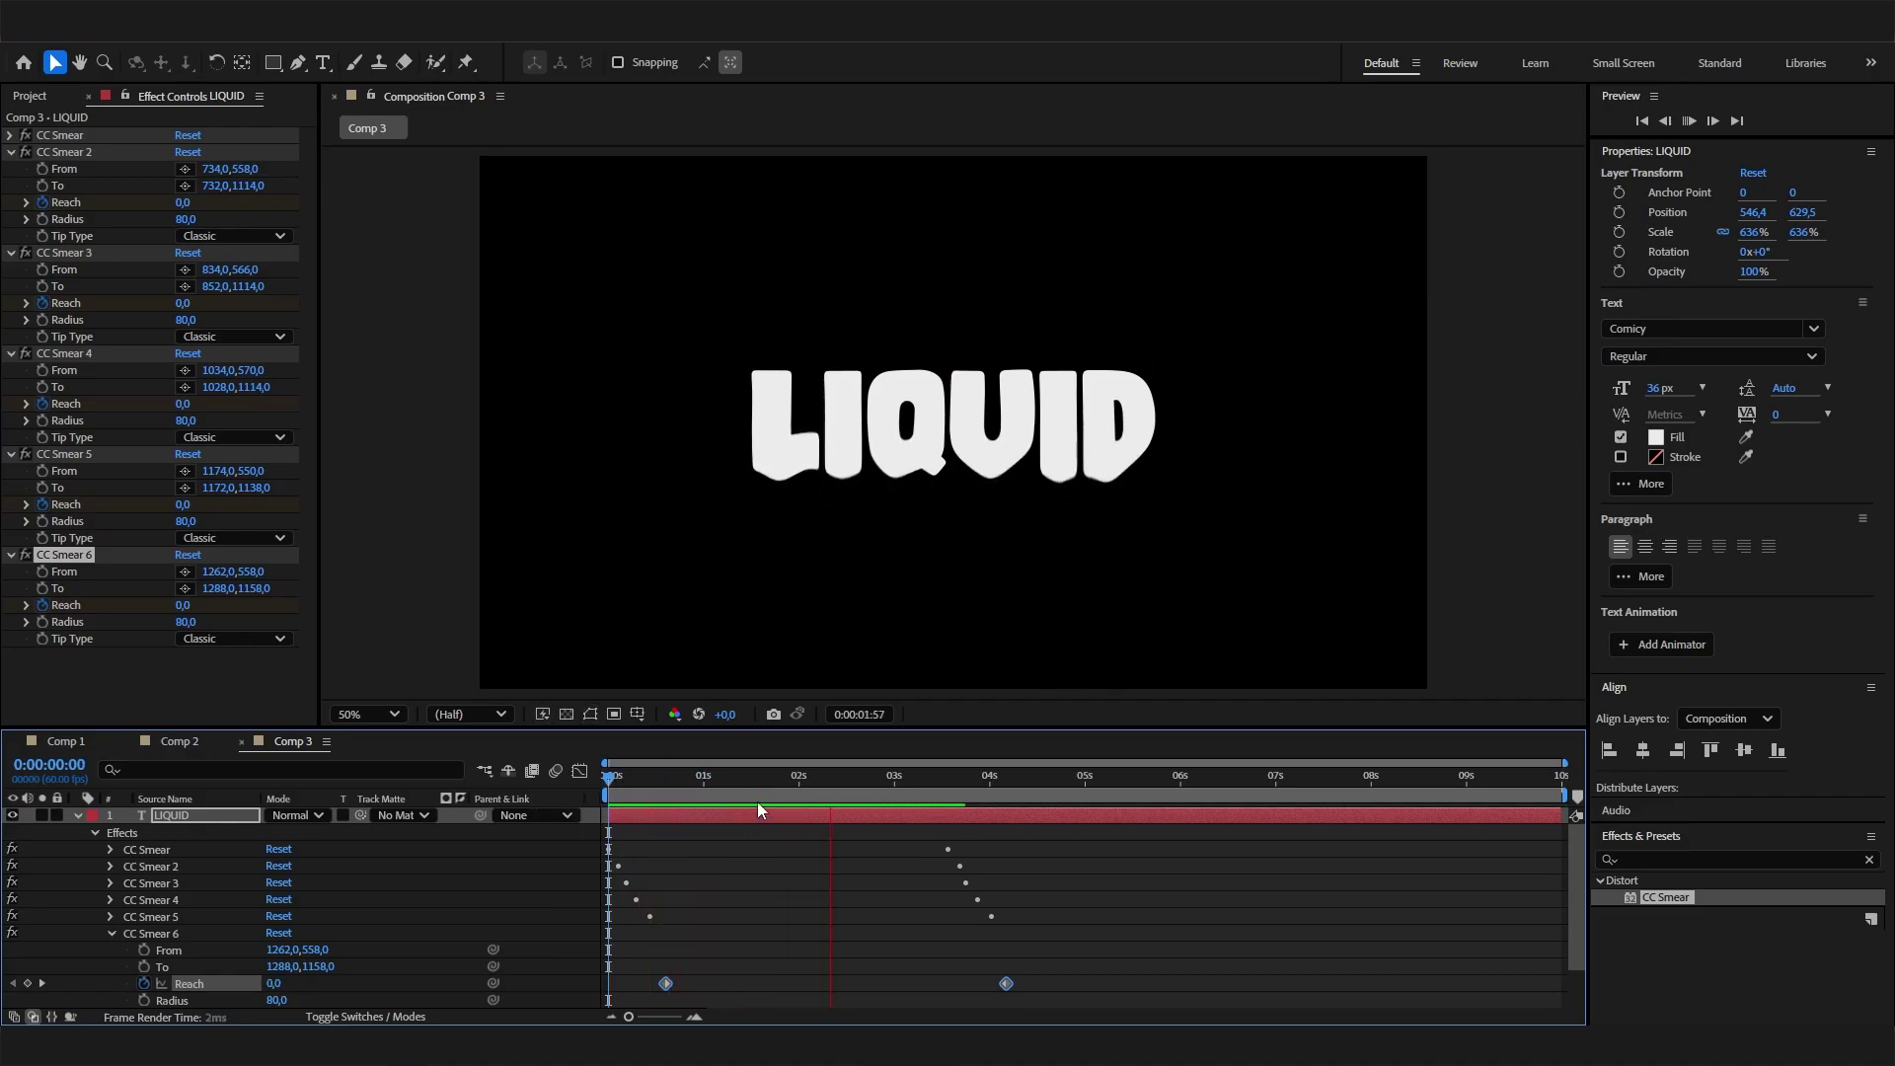
Replay and scrub the staggered drip animation, compare it with the finished version in Comp 1, and return to Comp 3
click(648, 779)
mouse_move(627, 791)
mouse_down()
mouse_move(730, 795)
mouse_move(591, 844)
mouse_up()
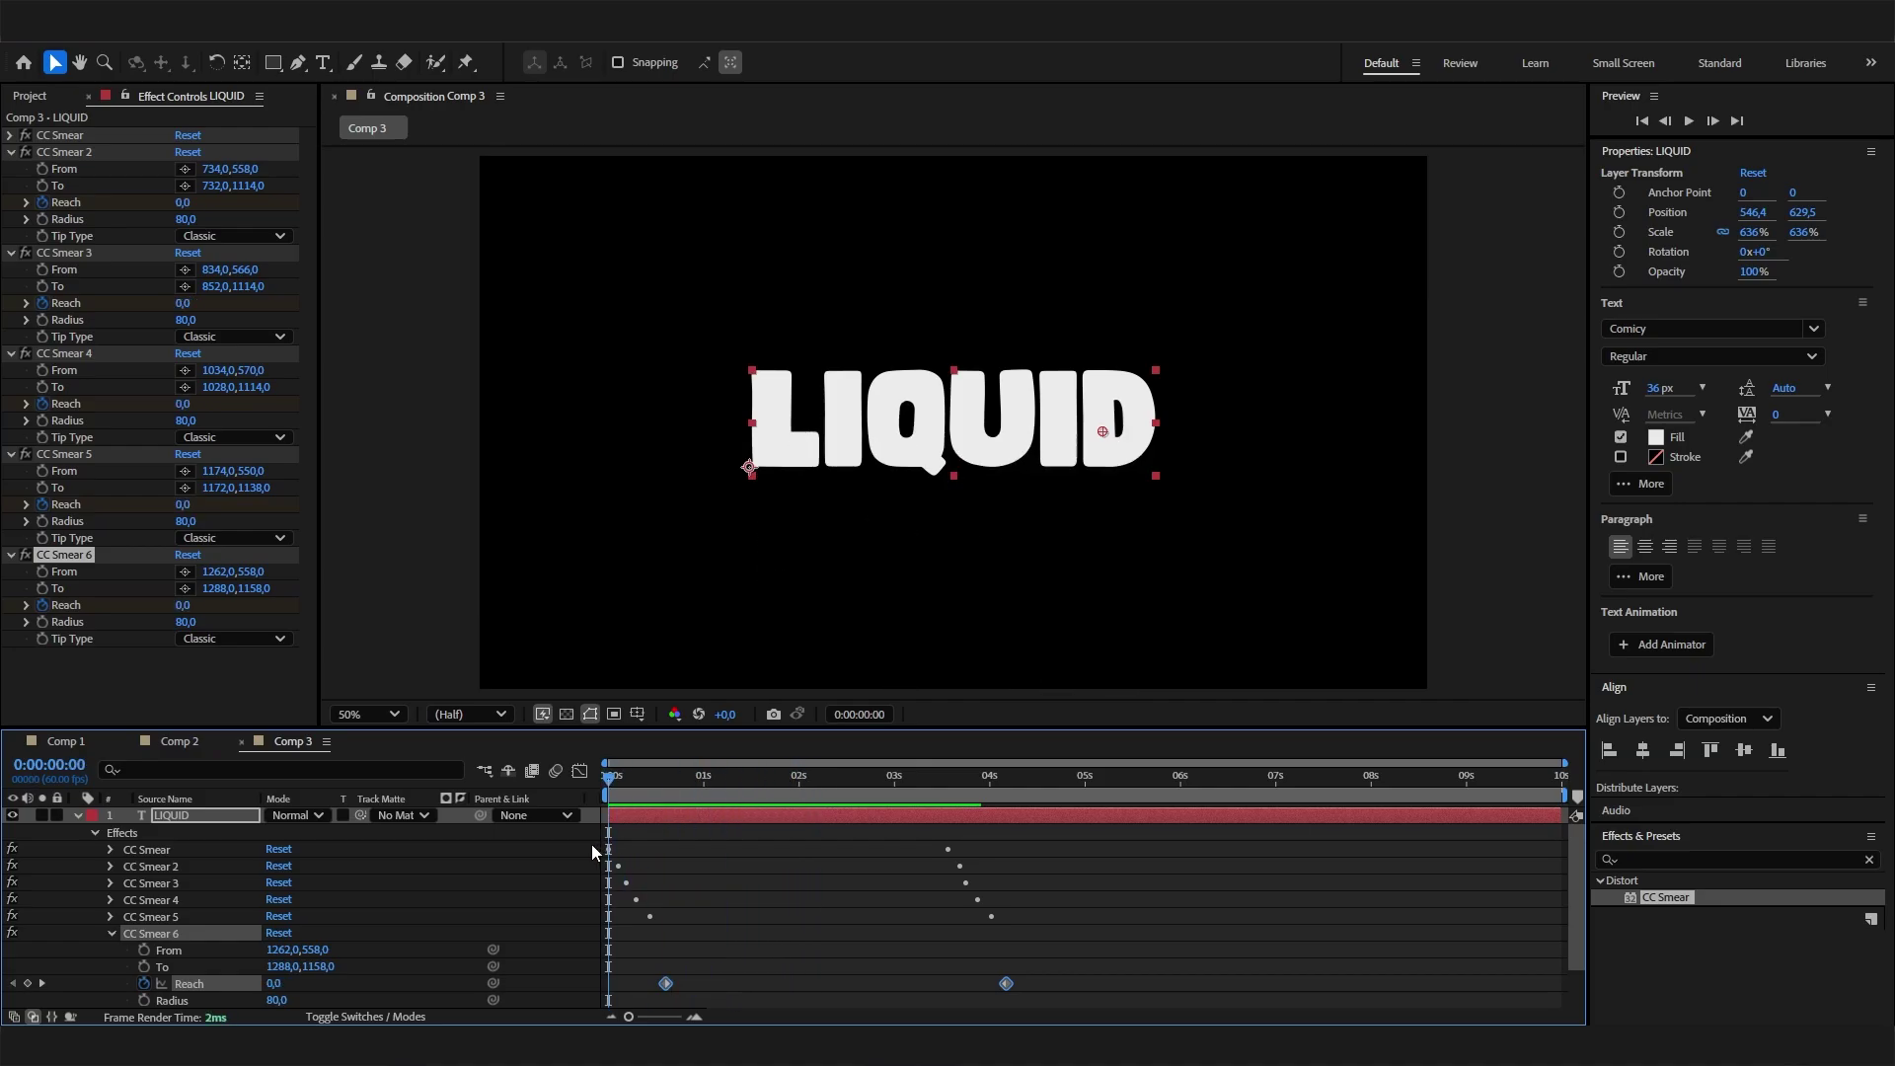
key(space)
key(space)
mouse_move(728, 779)
mouse_down()
mouse_move(751, 776)
mouse_move(704, 803)
mouse_move(672, 778)
mouse_move(721, 773)
mouse_up()
click(86, 740)
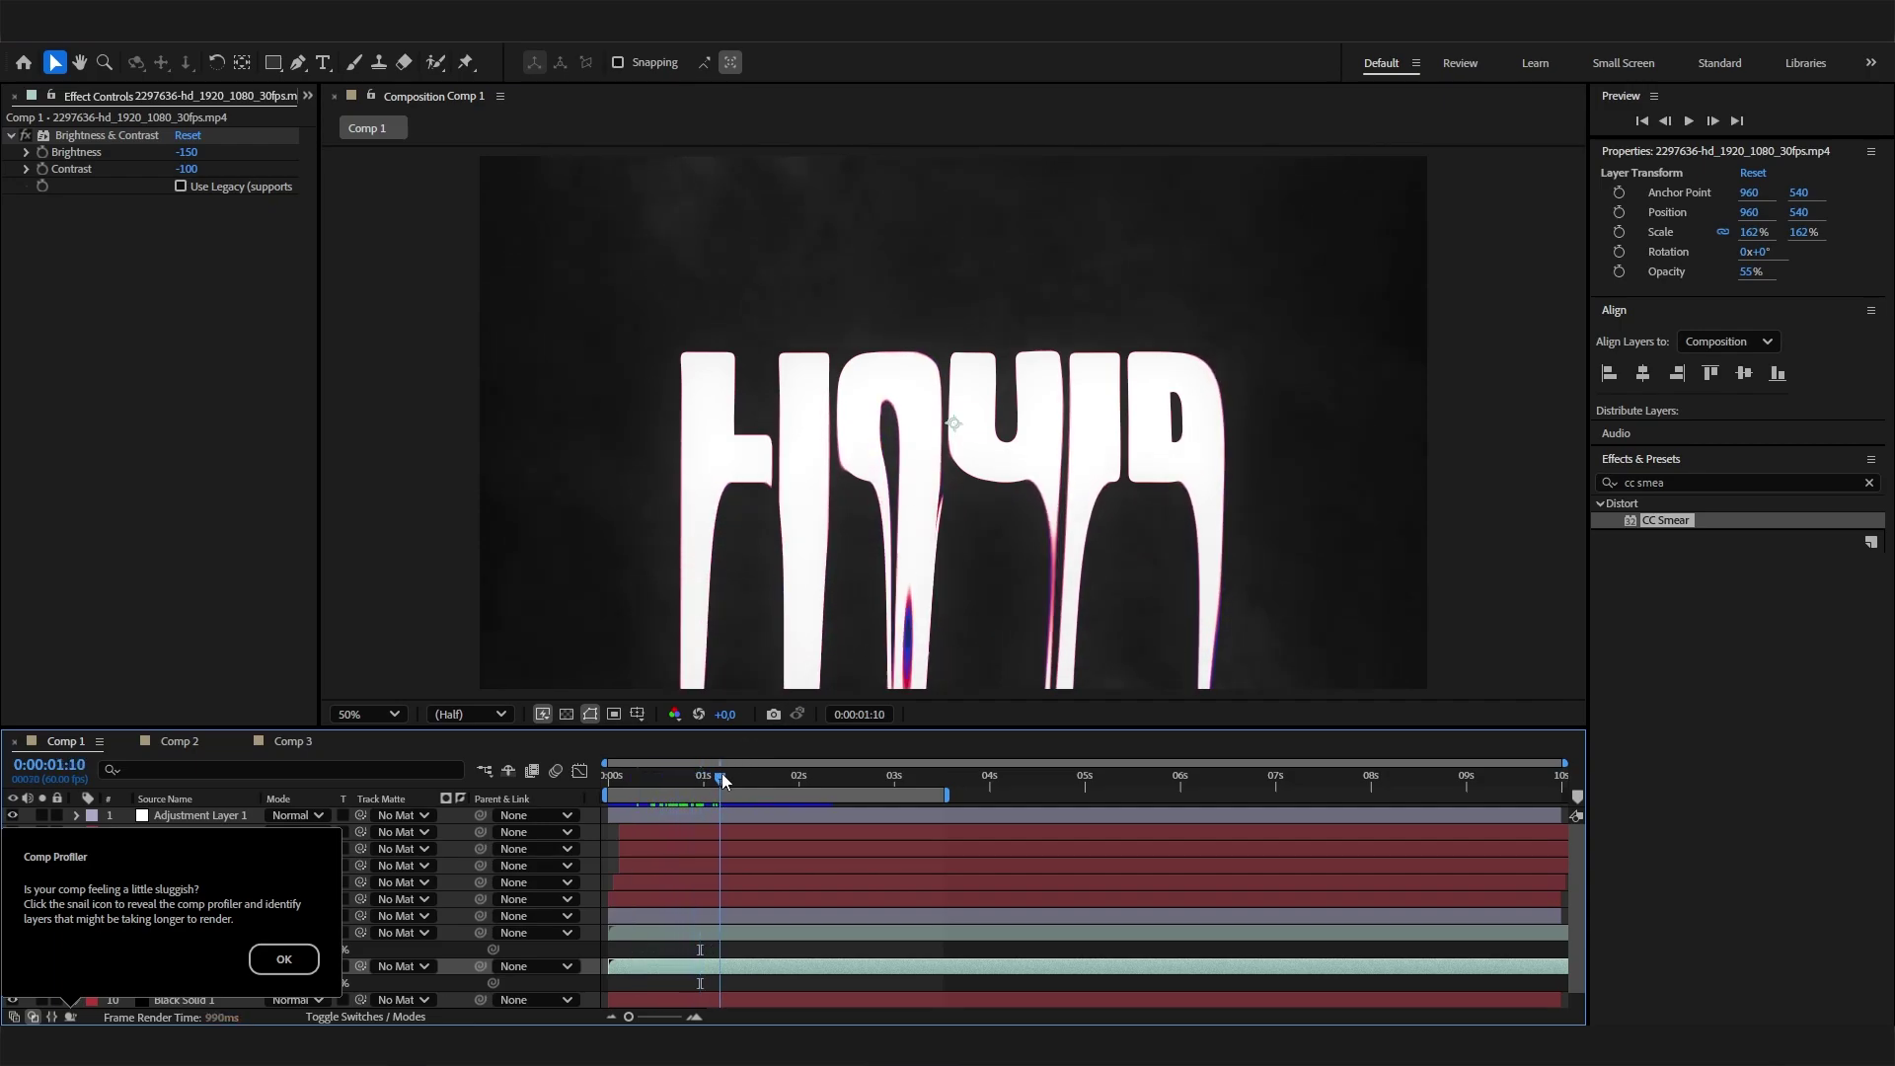
click(292, 741)
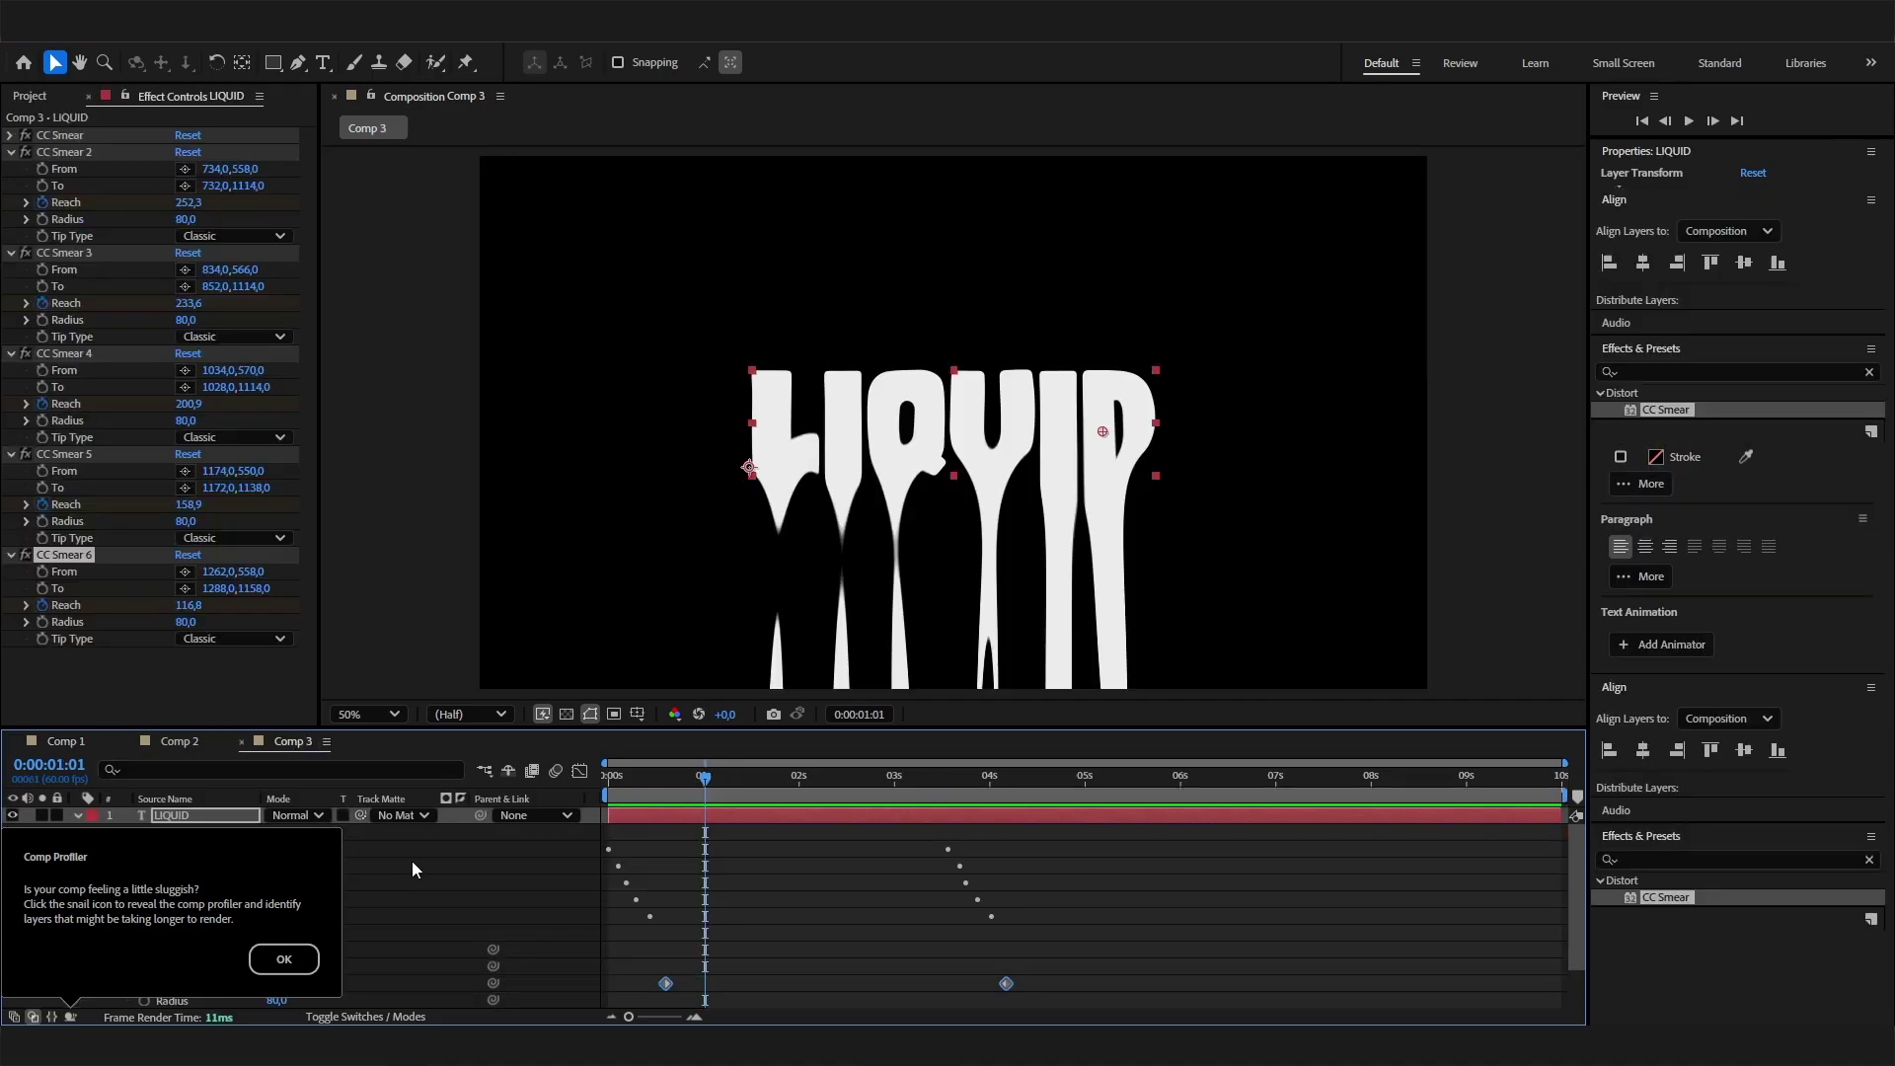
Collapse the LIQUID layer and all of its CC Smear effects, and dismiss the Comp Profiler tip
click(79, 815)
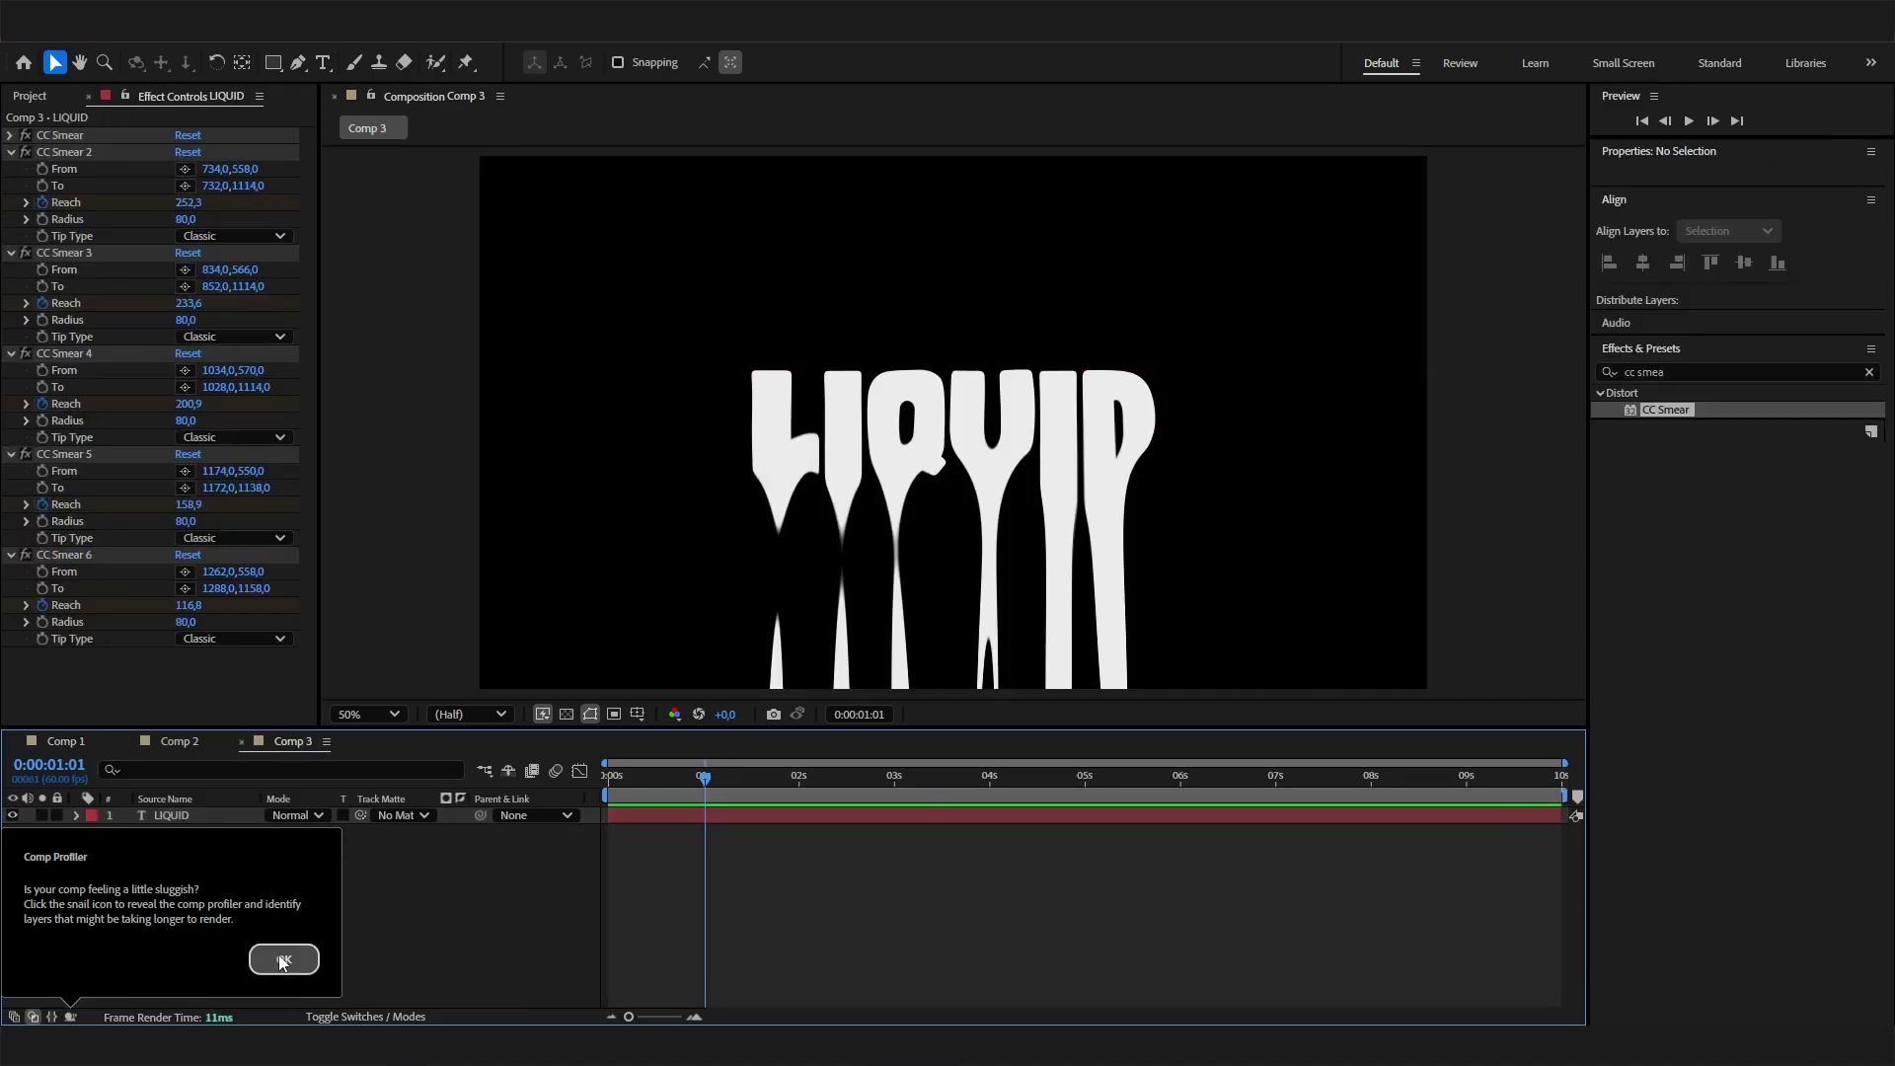
click(283, 959)
click(157, 817)
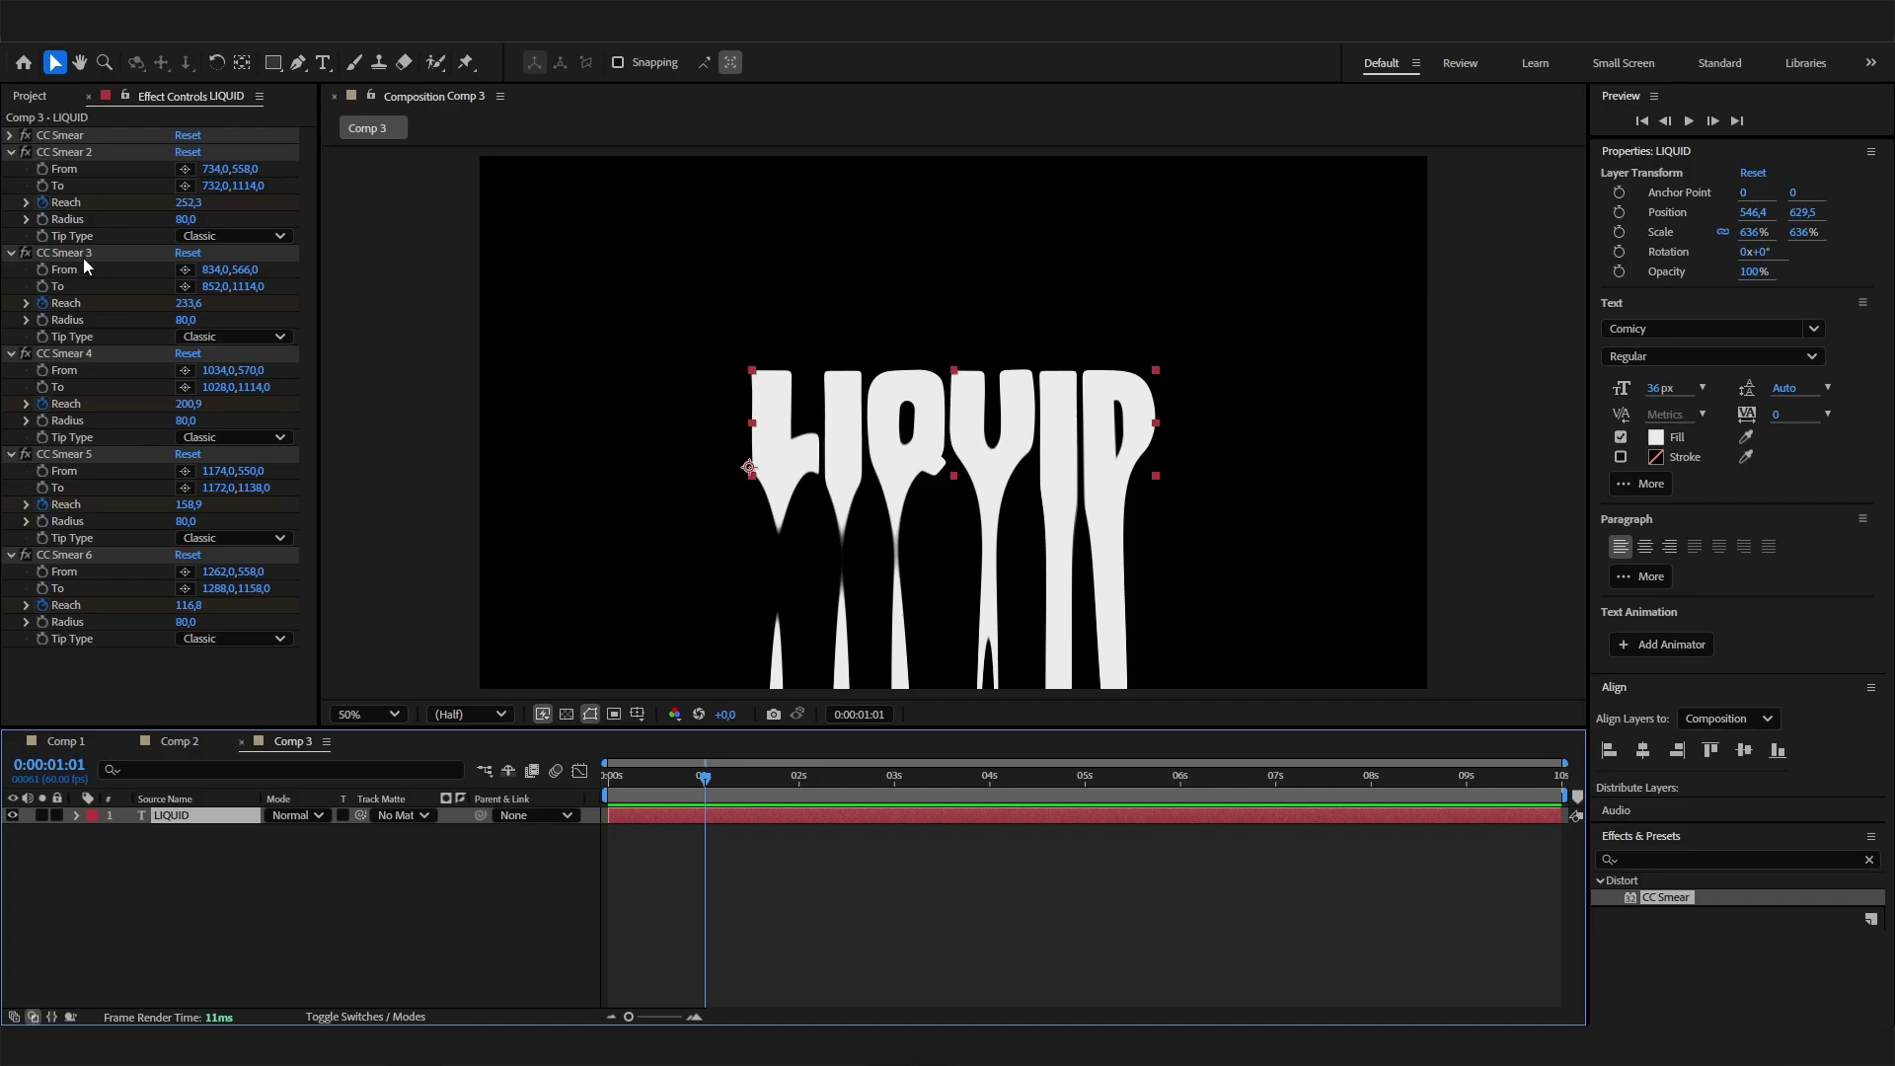
click(12, 153)
click(12, 169)
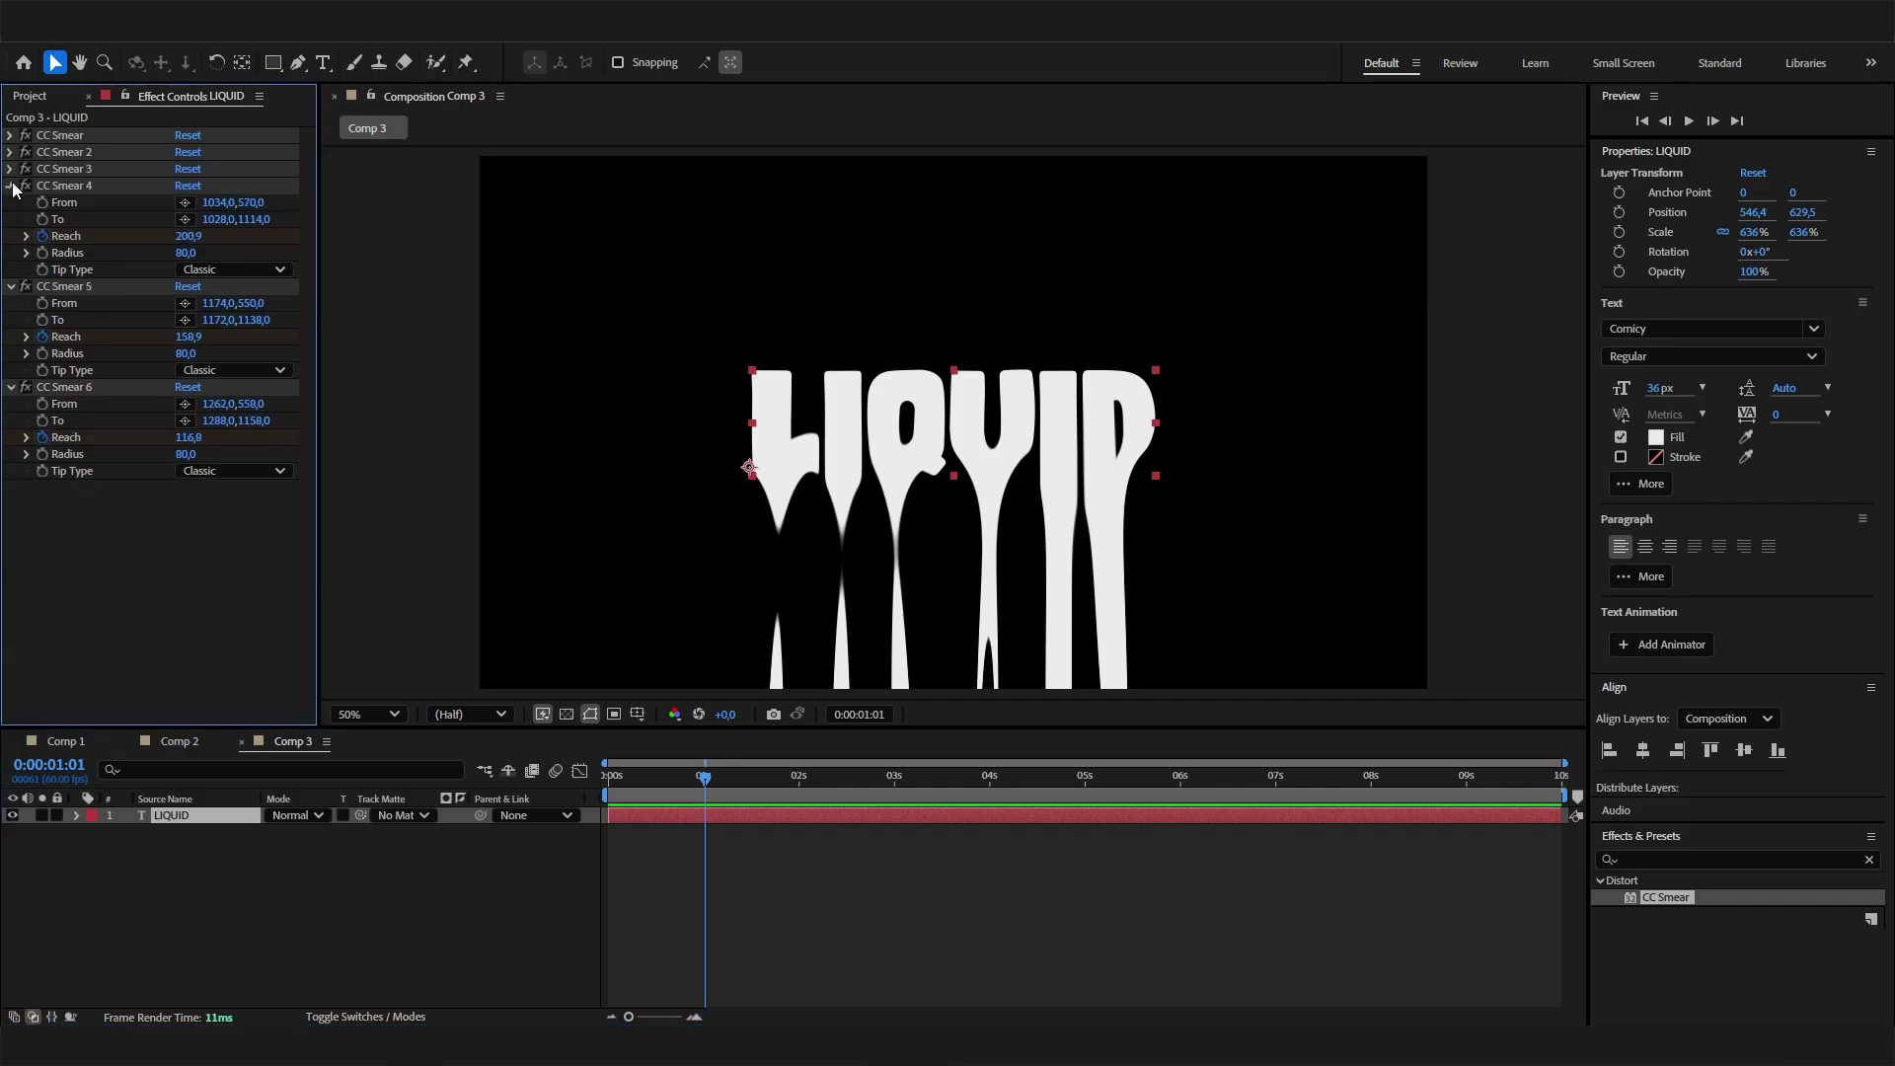
click(12, 185)
click(12, 203)
click(12, 219)
click(209, 836)
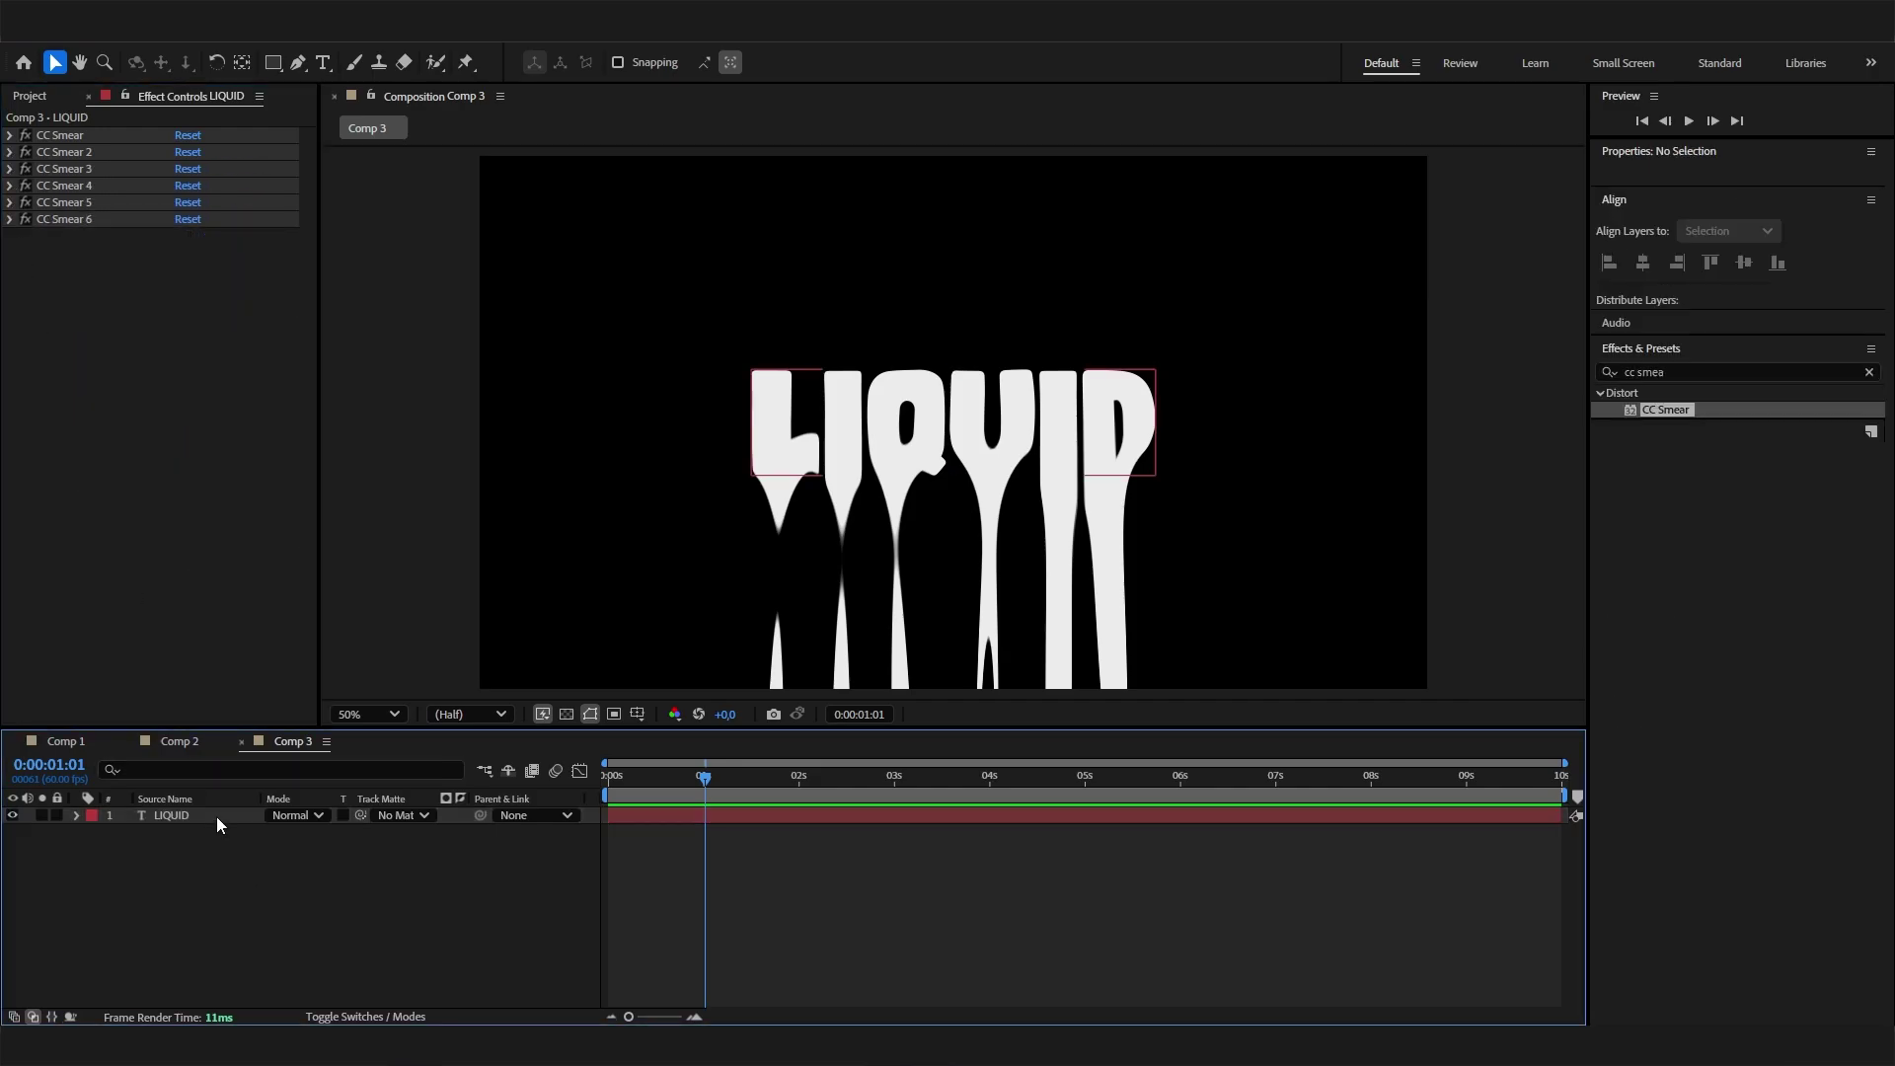
Duplicate the LIQUID text layer and select the lower of the two layers
click(216, 815)
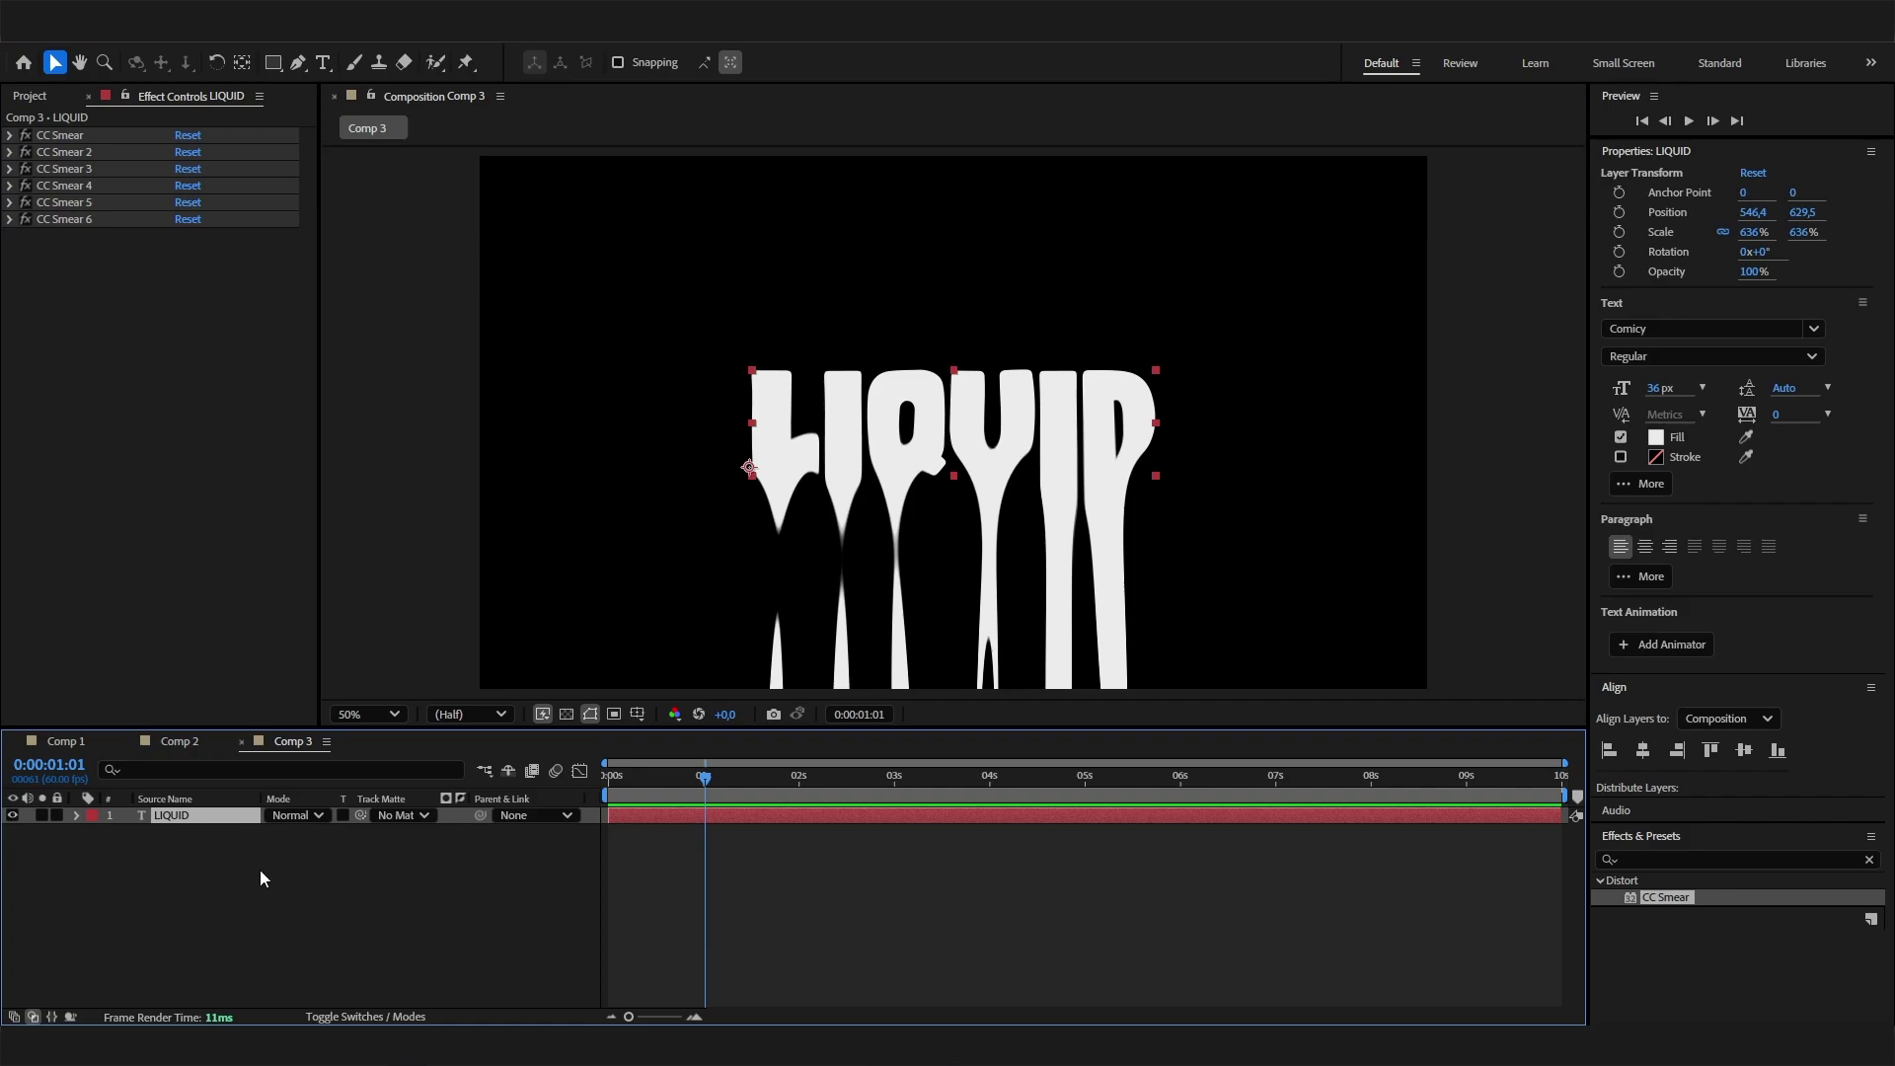
key(ctrl+d)
click(151, 851)
click(187, 834)
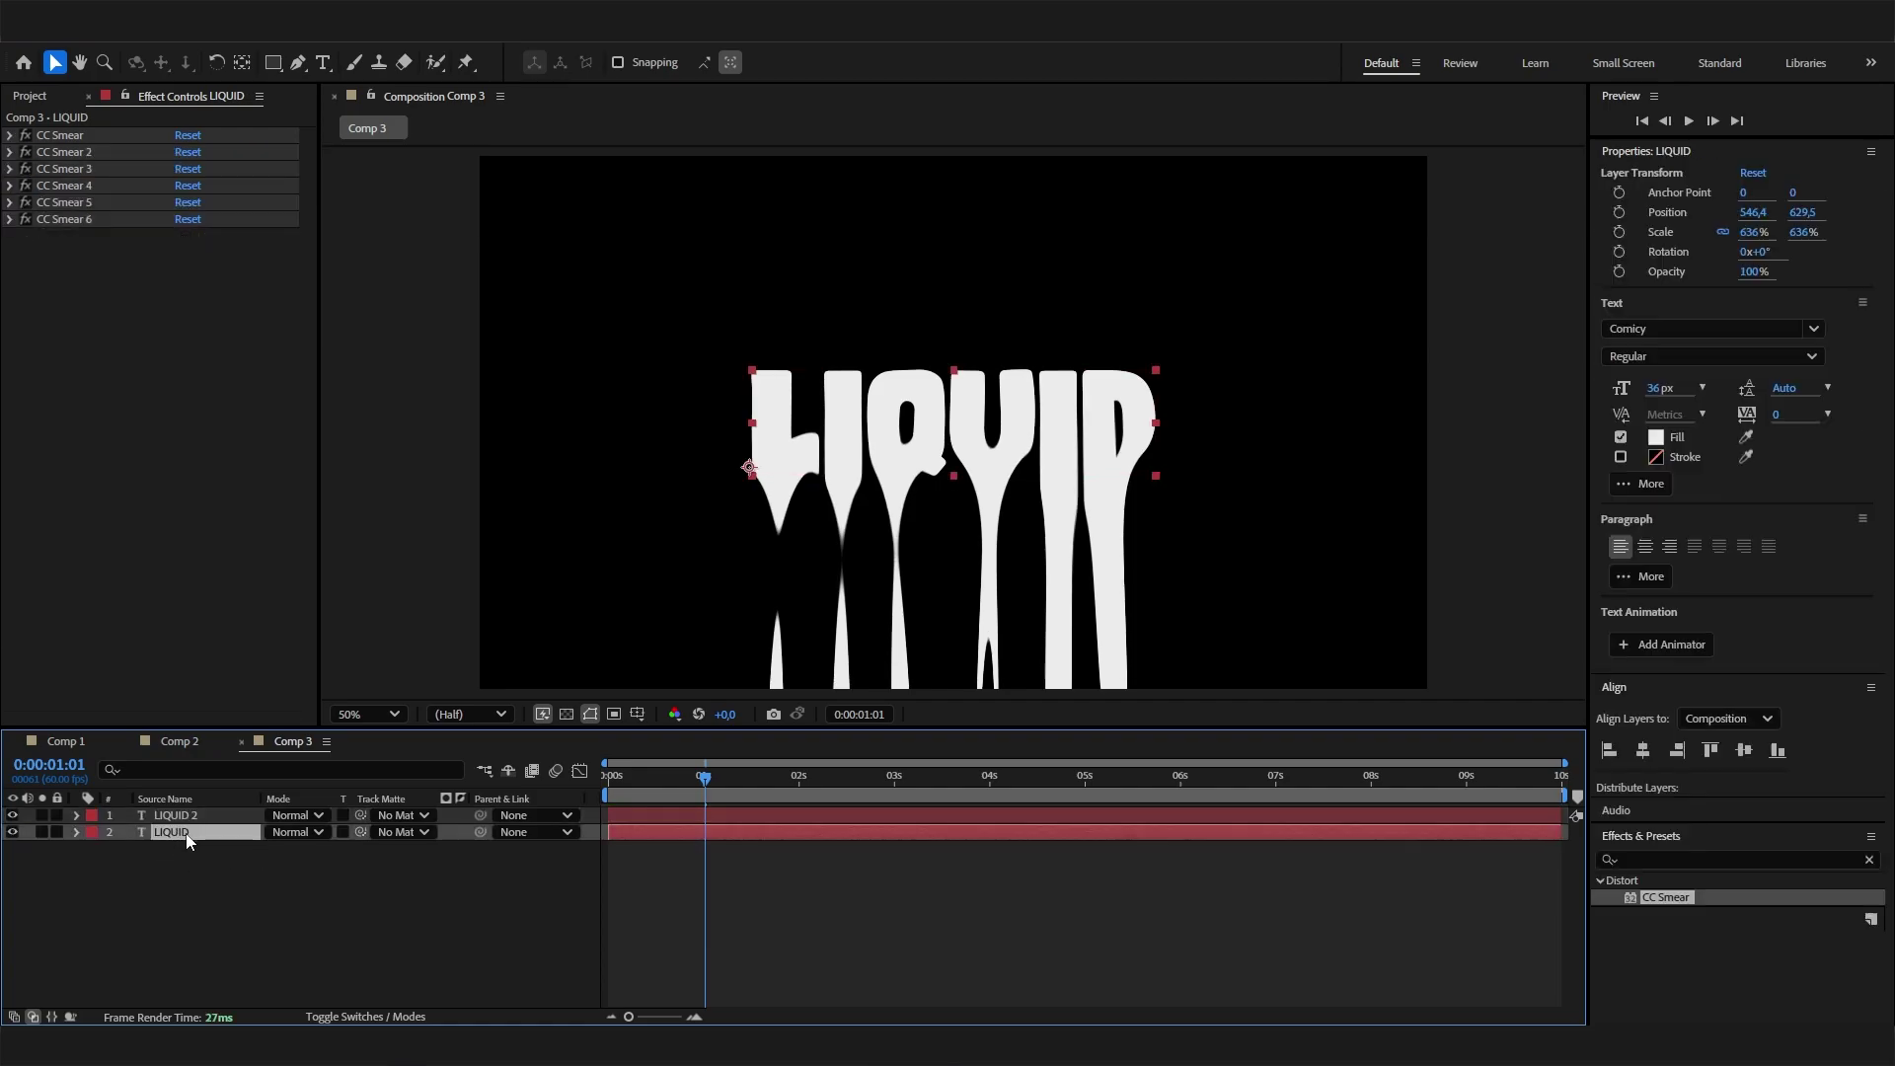
Apply the Fill effect in red to the lower LIQUID layer
click(1685, 862)
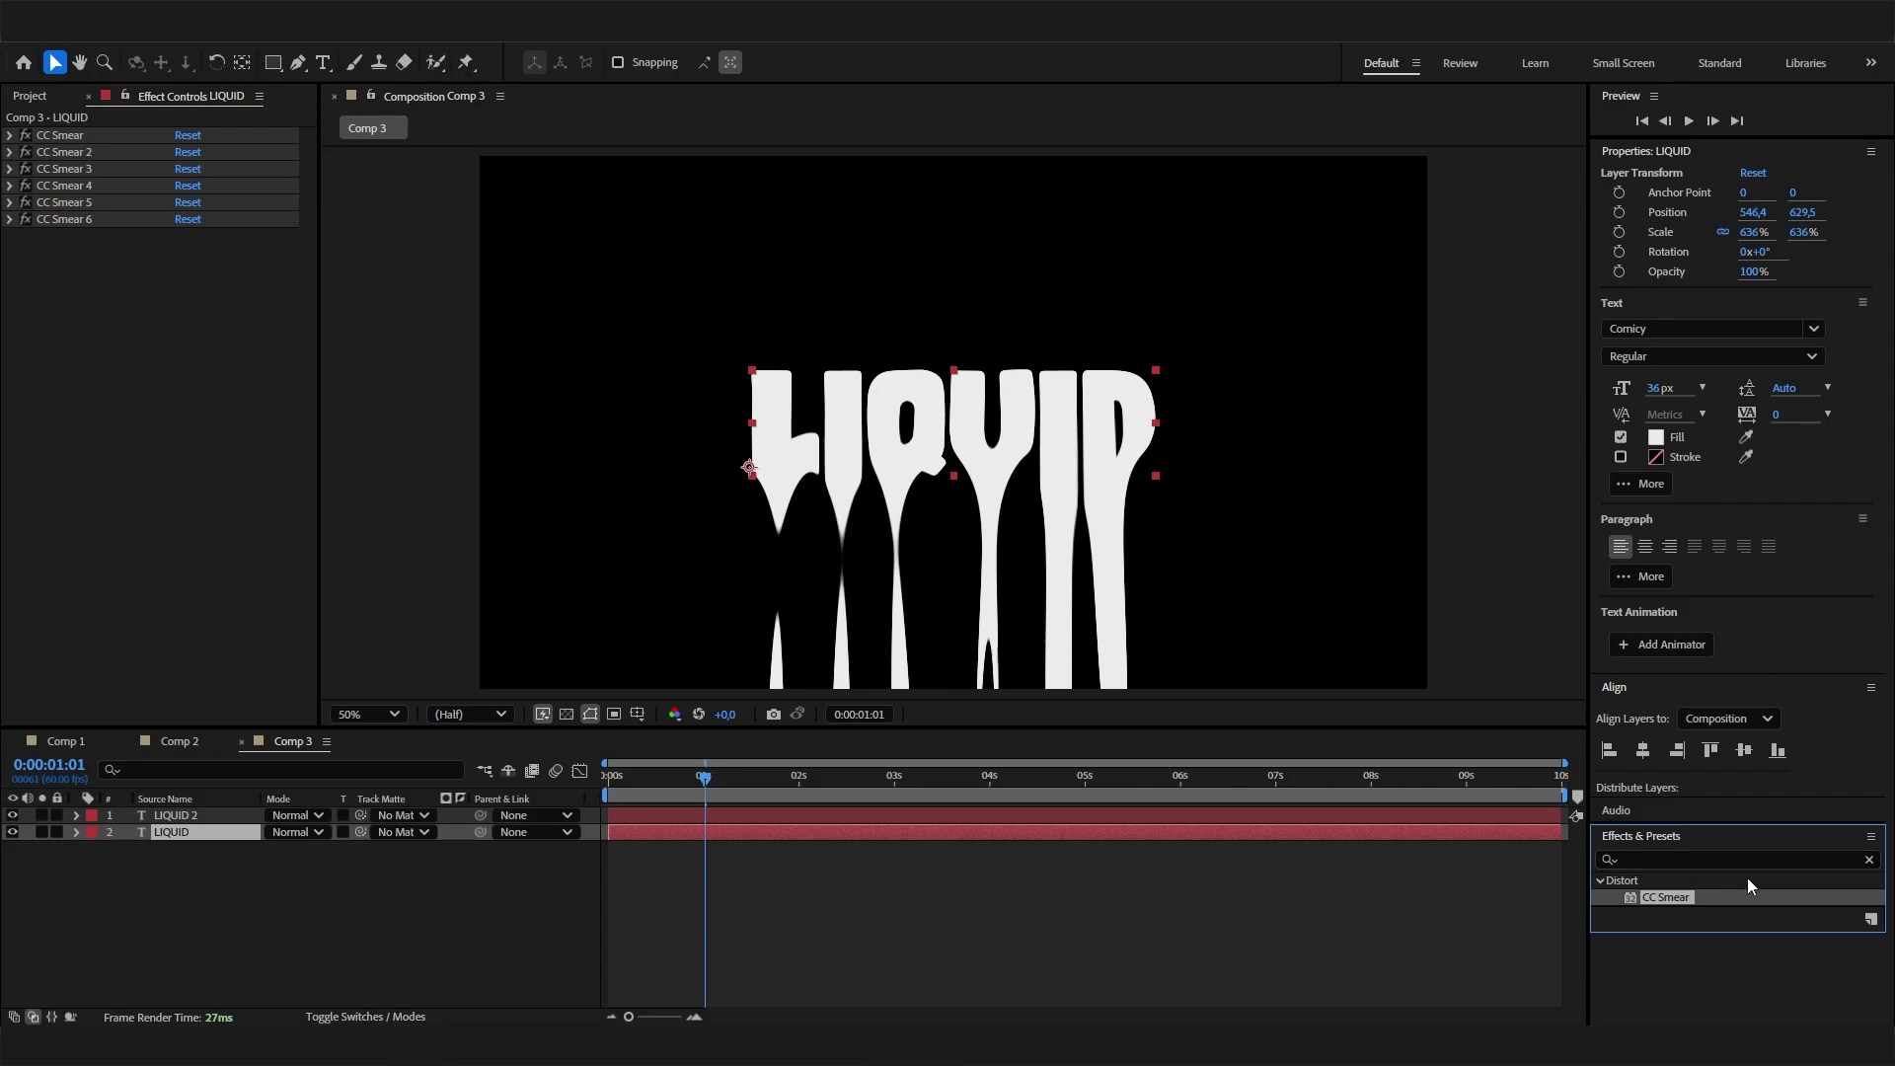
click(1868, 858)
text(fill)
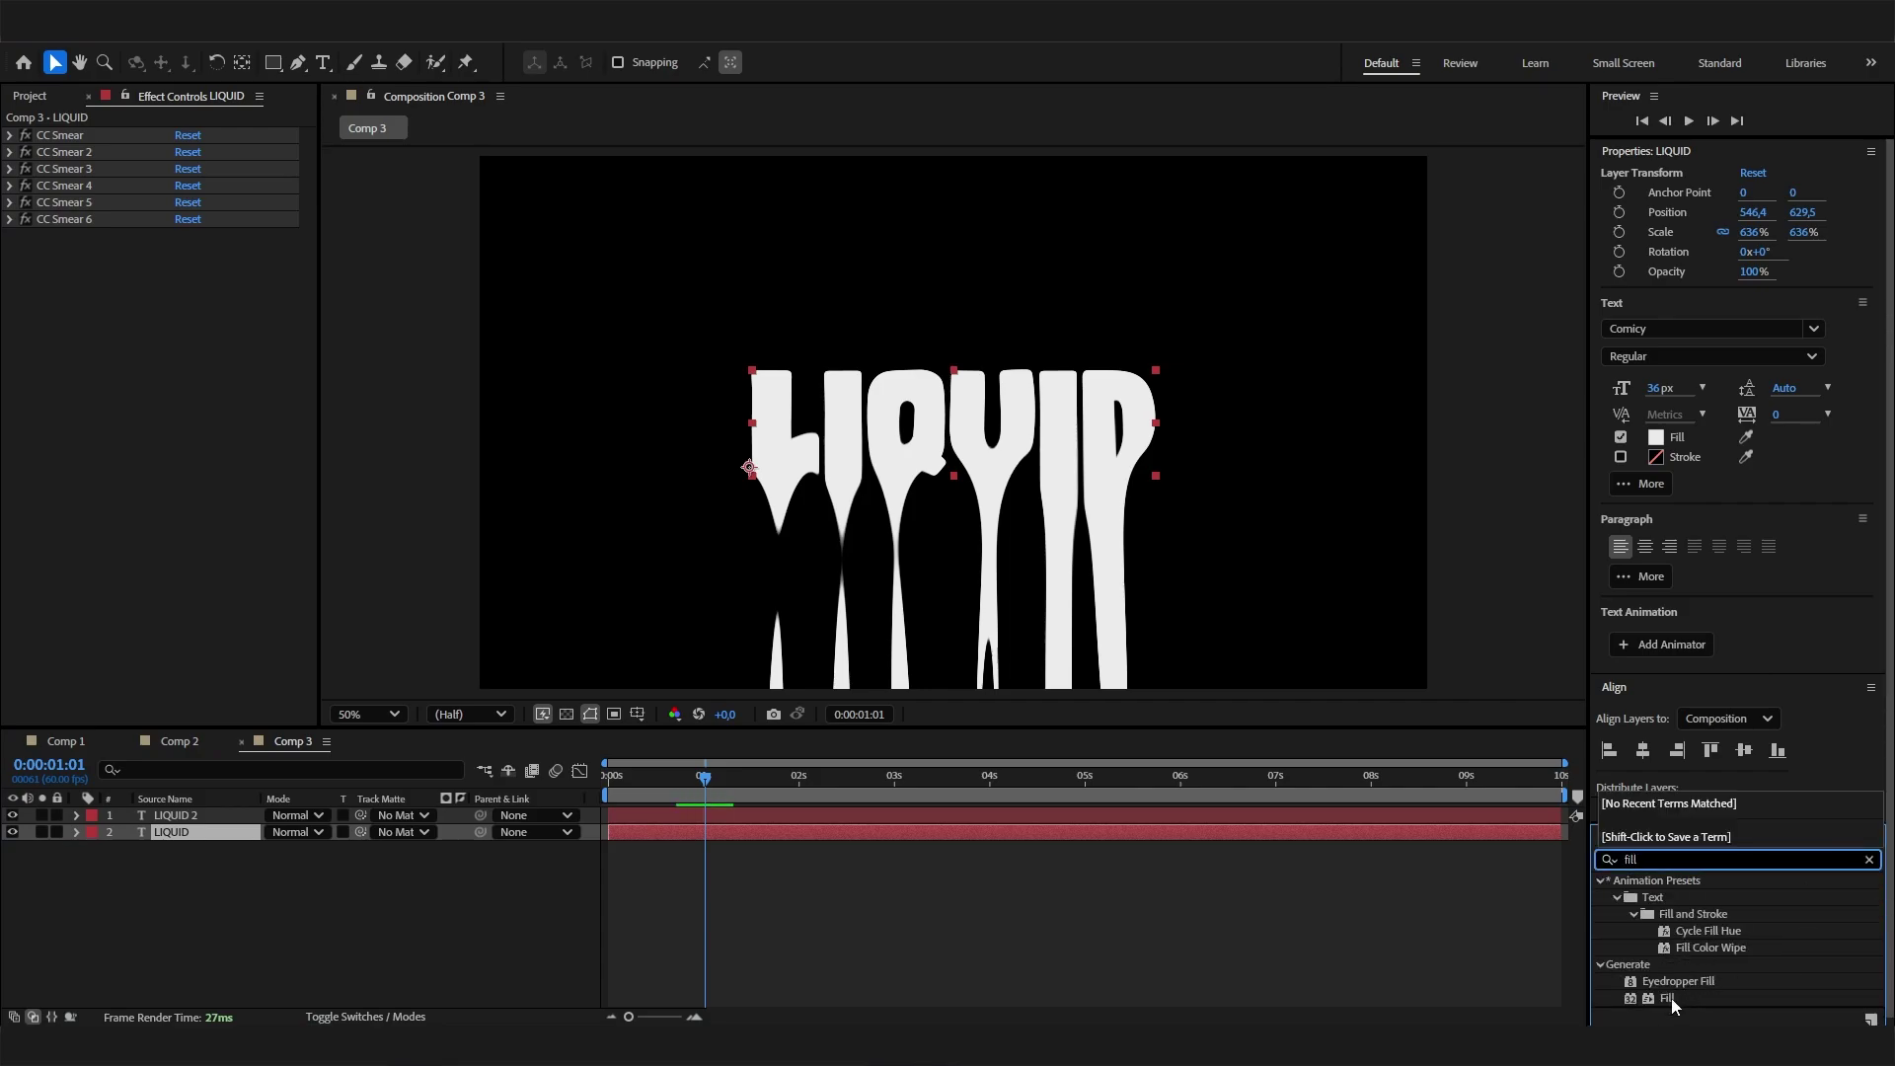
drag(1672, 998, 239, 832)
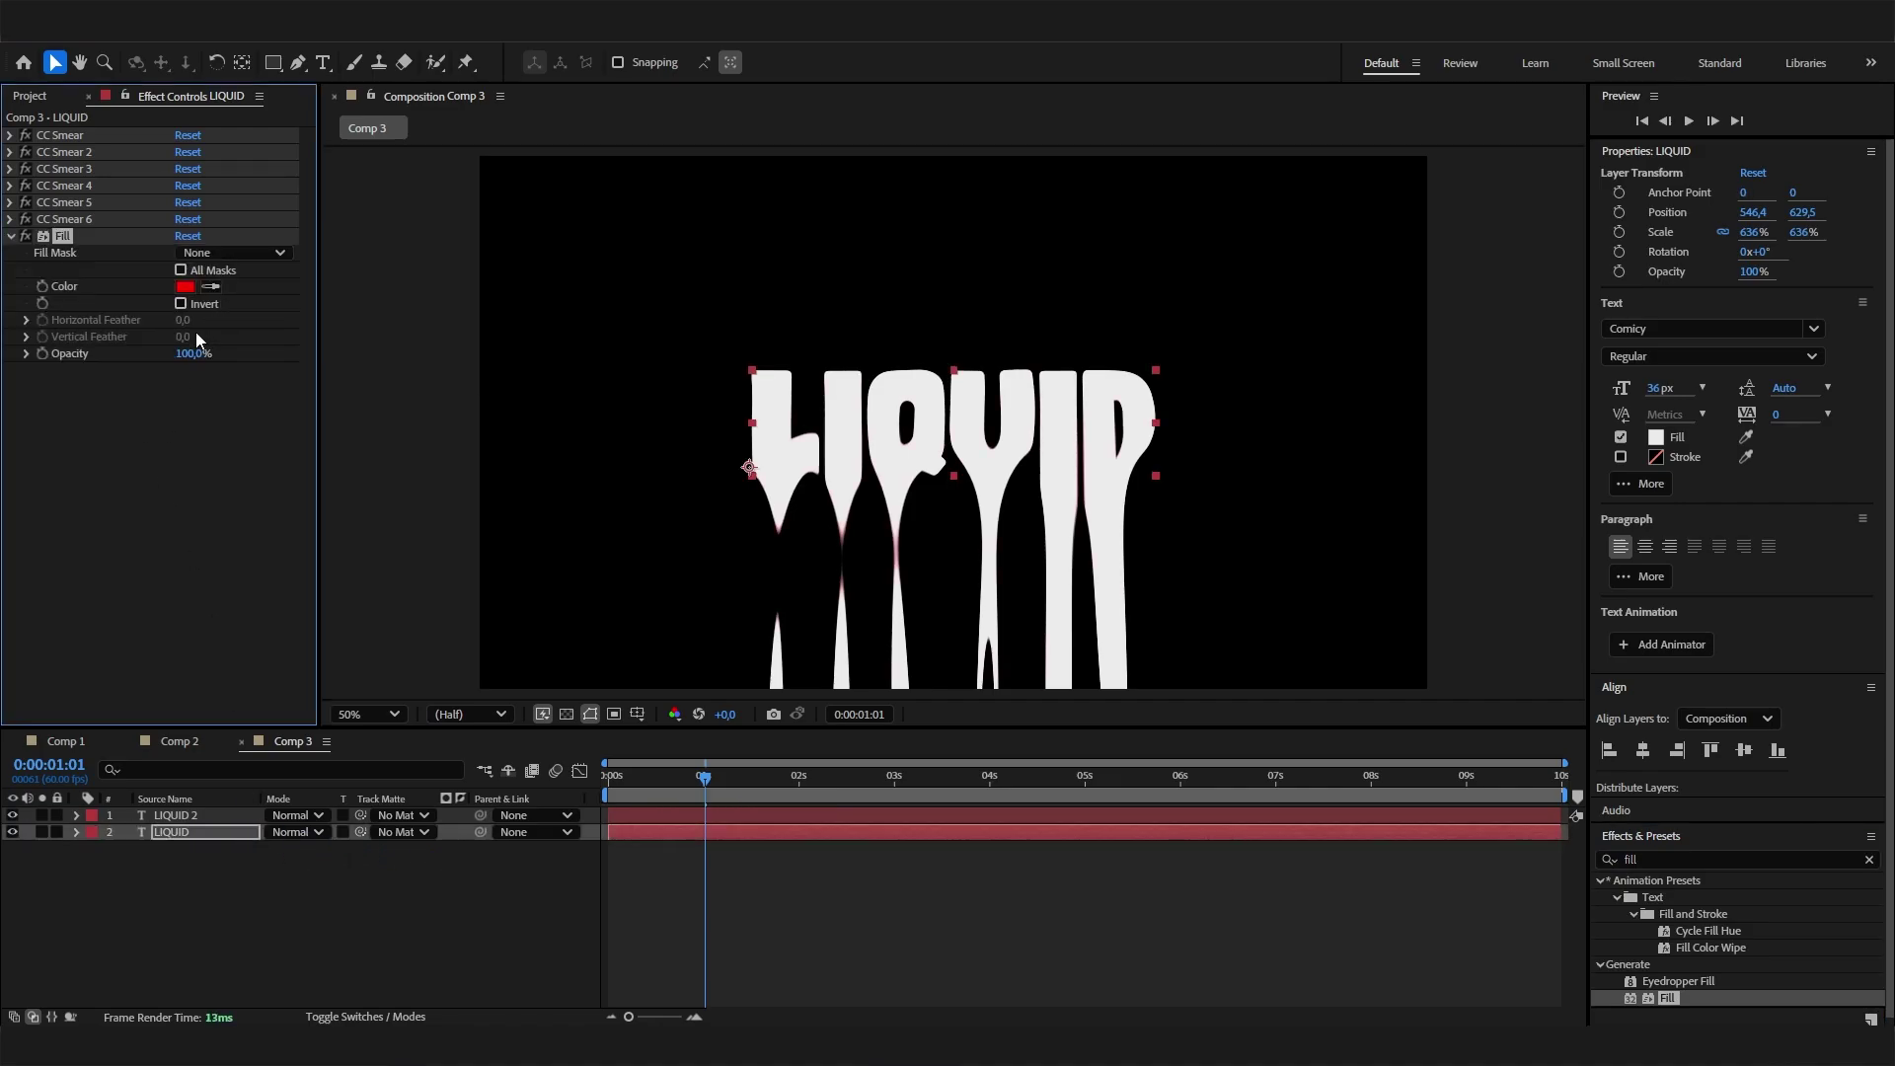
click(185, 286)
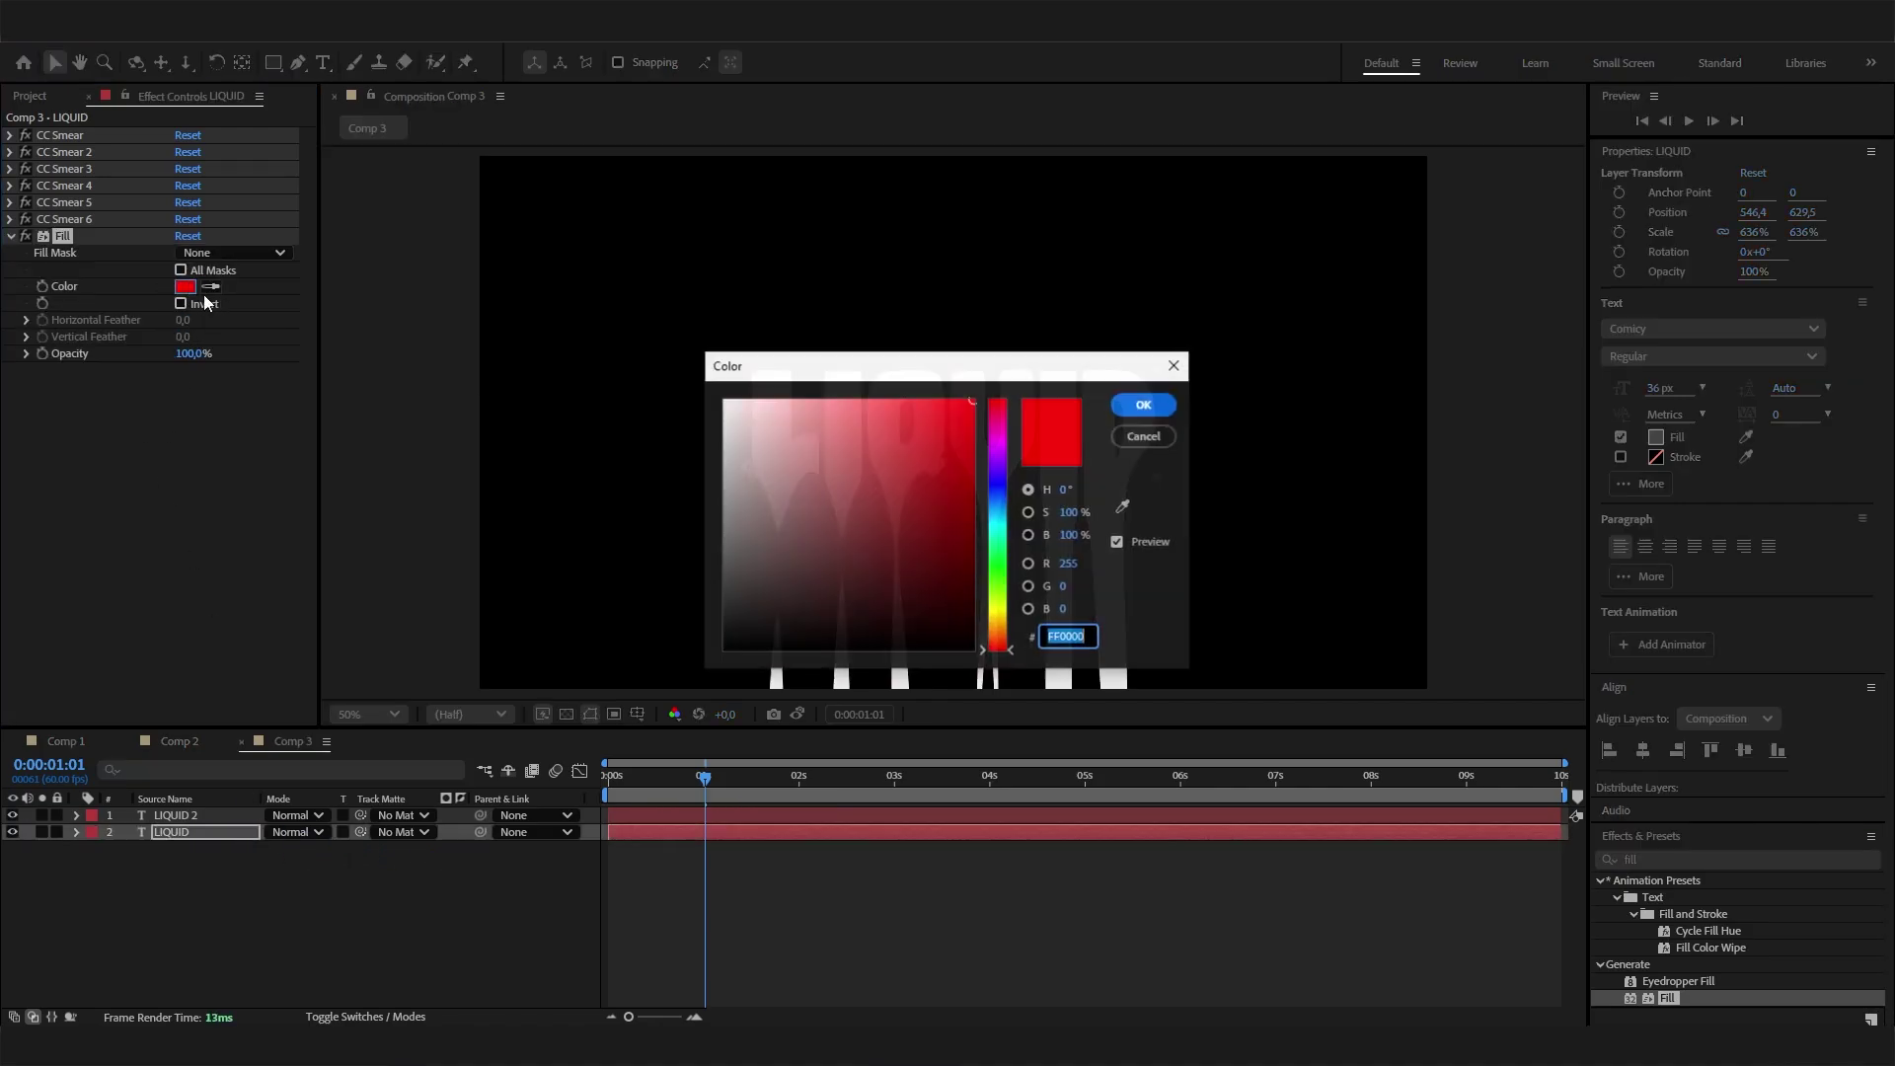
click(1115, 409)
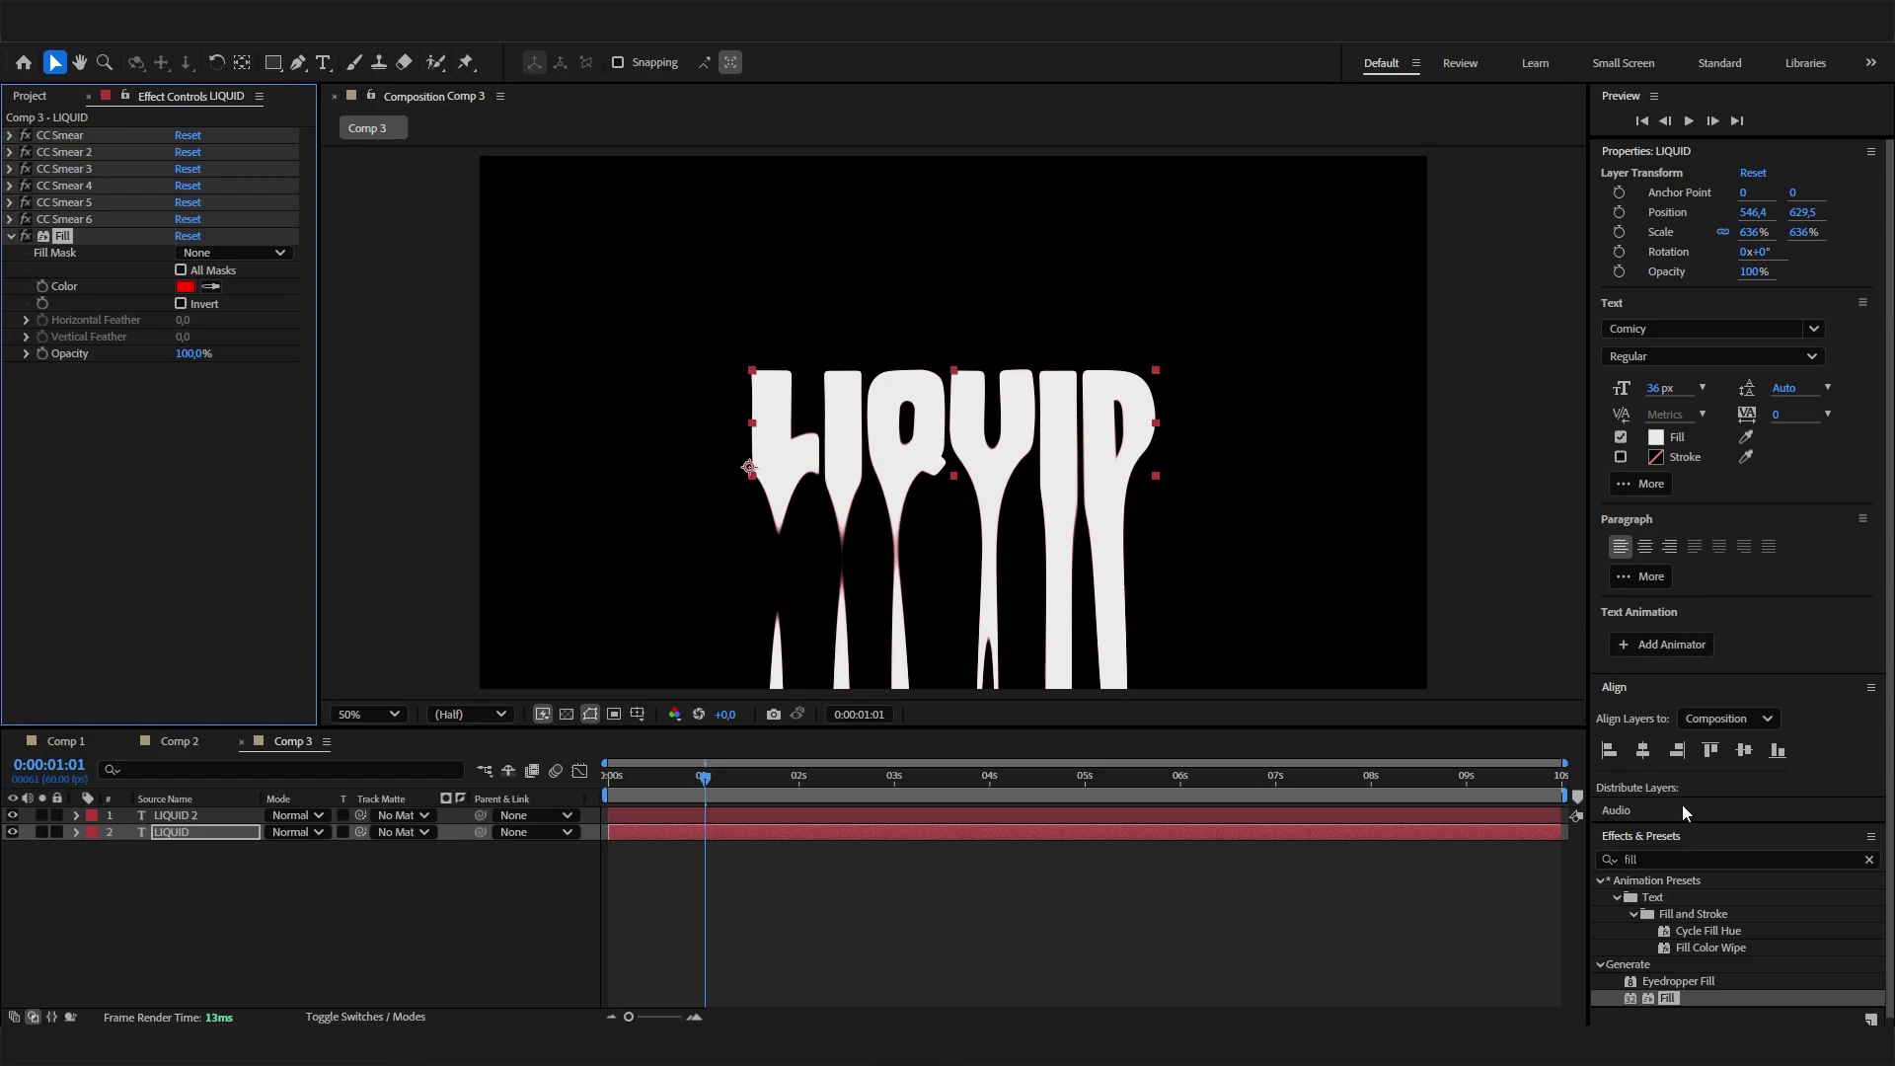
Examine the colored drip edges at an earlier frame of the finished Comp 1, and return to Comp 3
double_click(1630, 859)
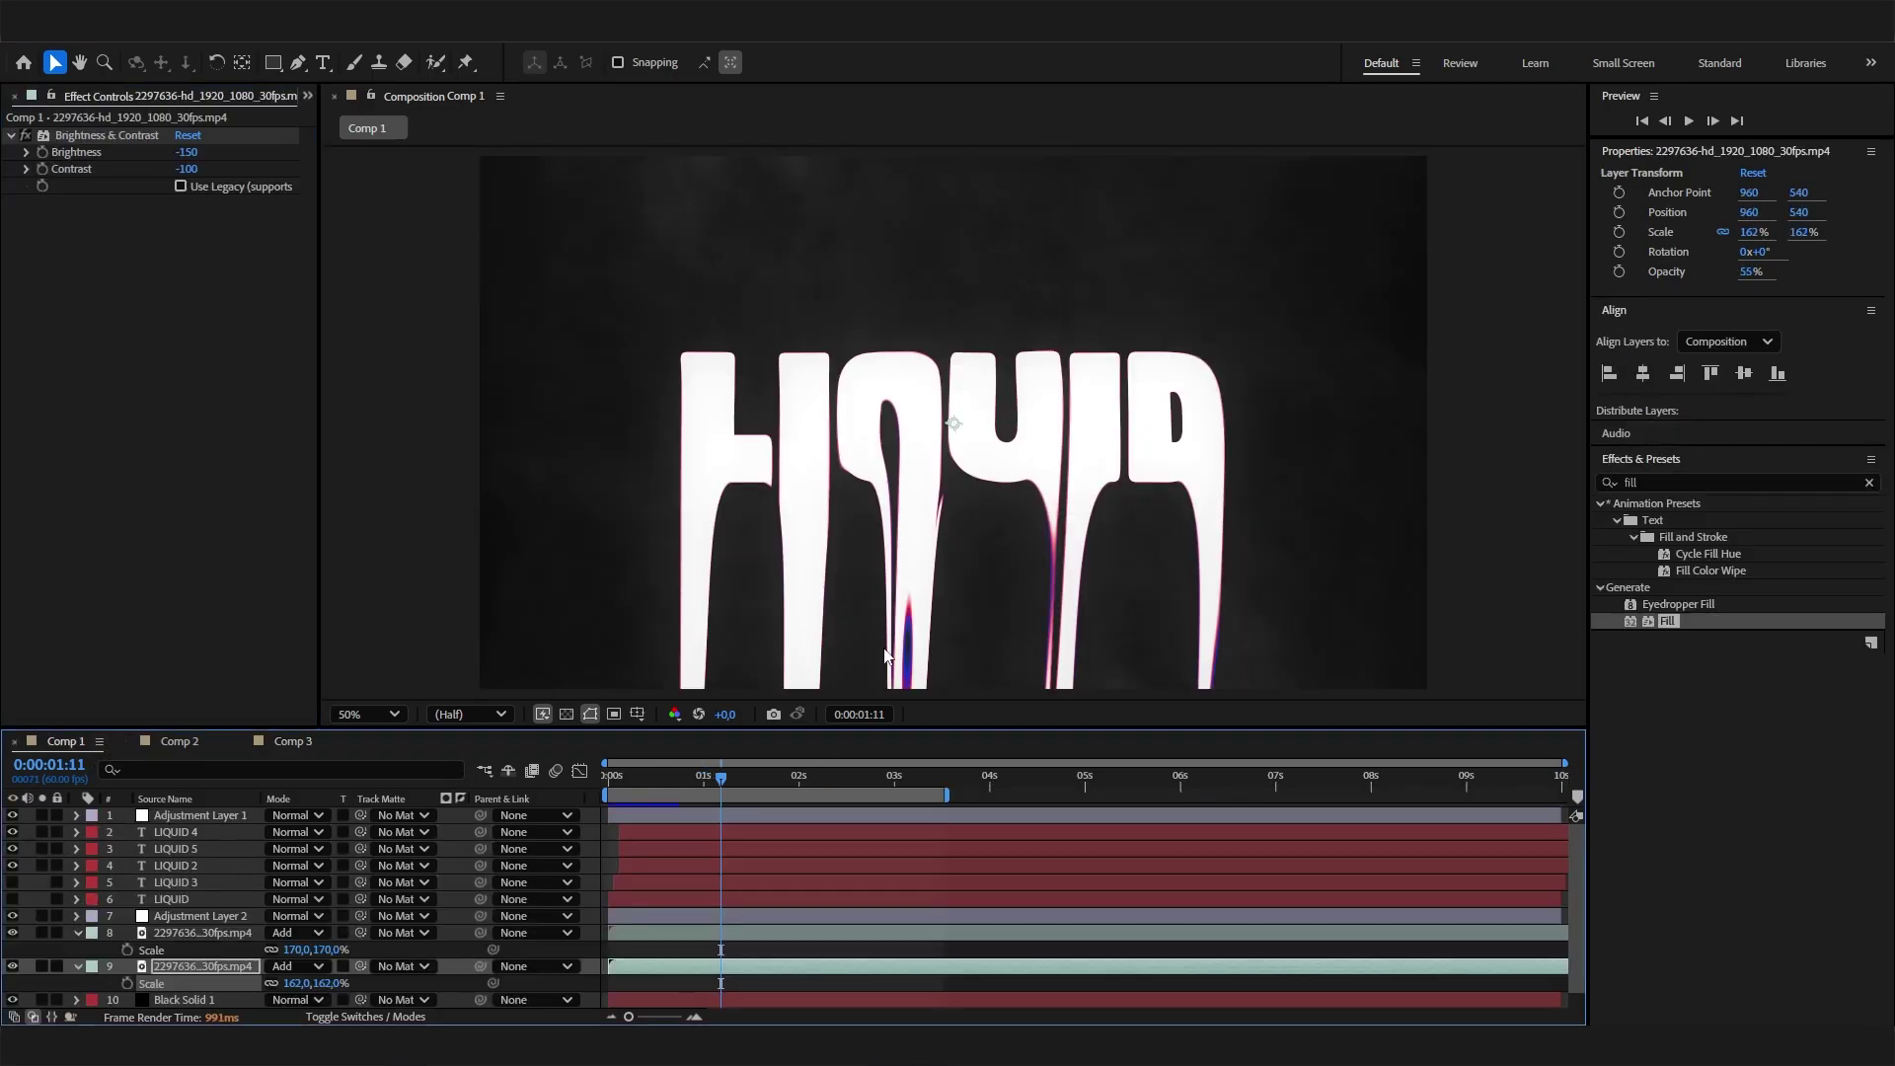
click(685, 780)
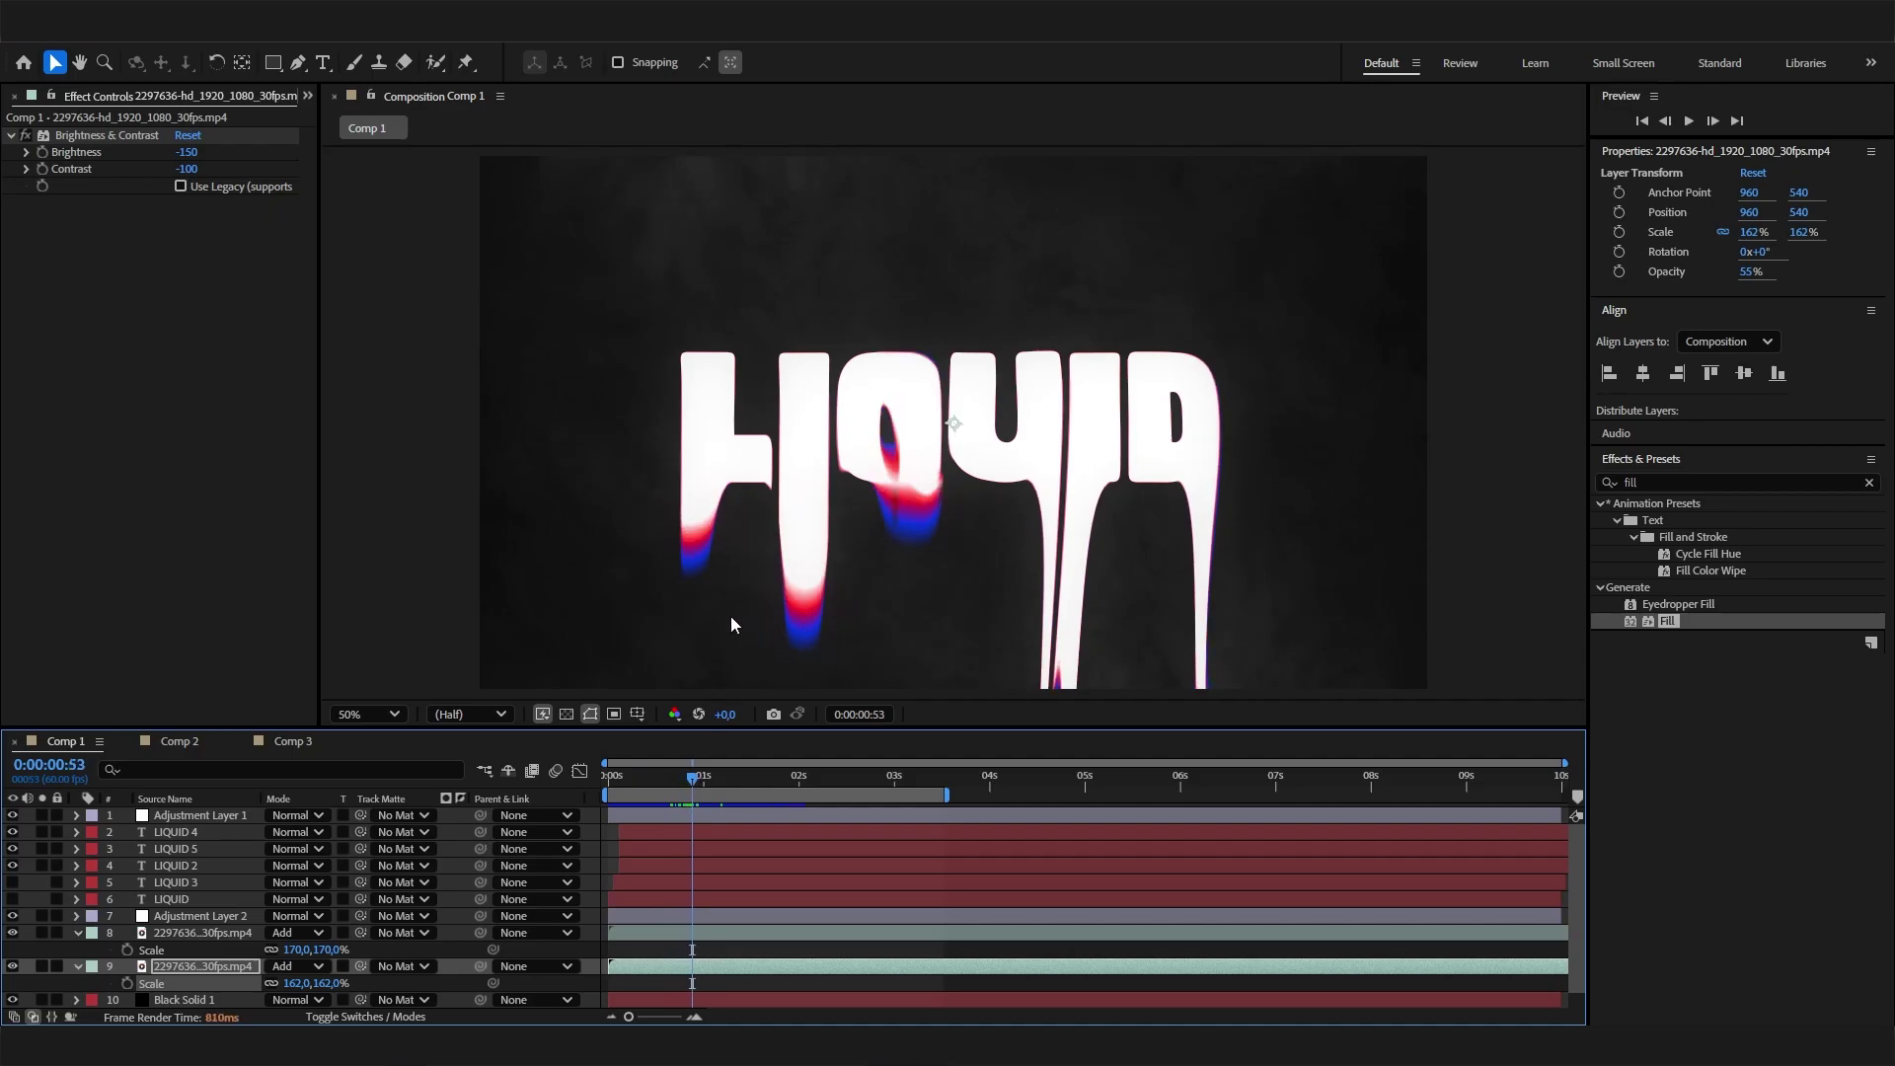
click(300, 741)
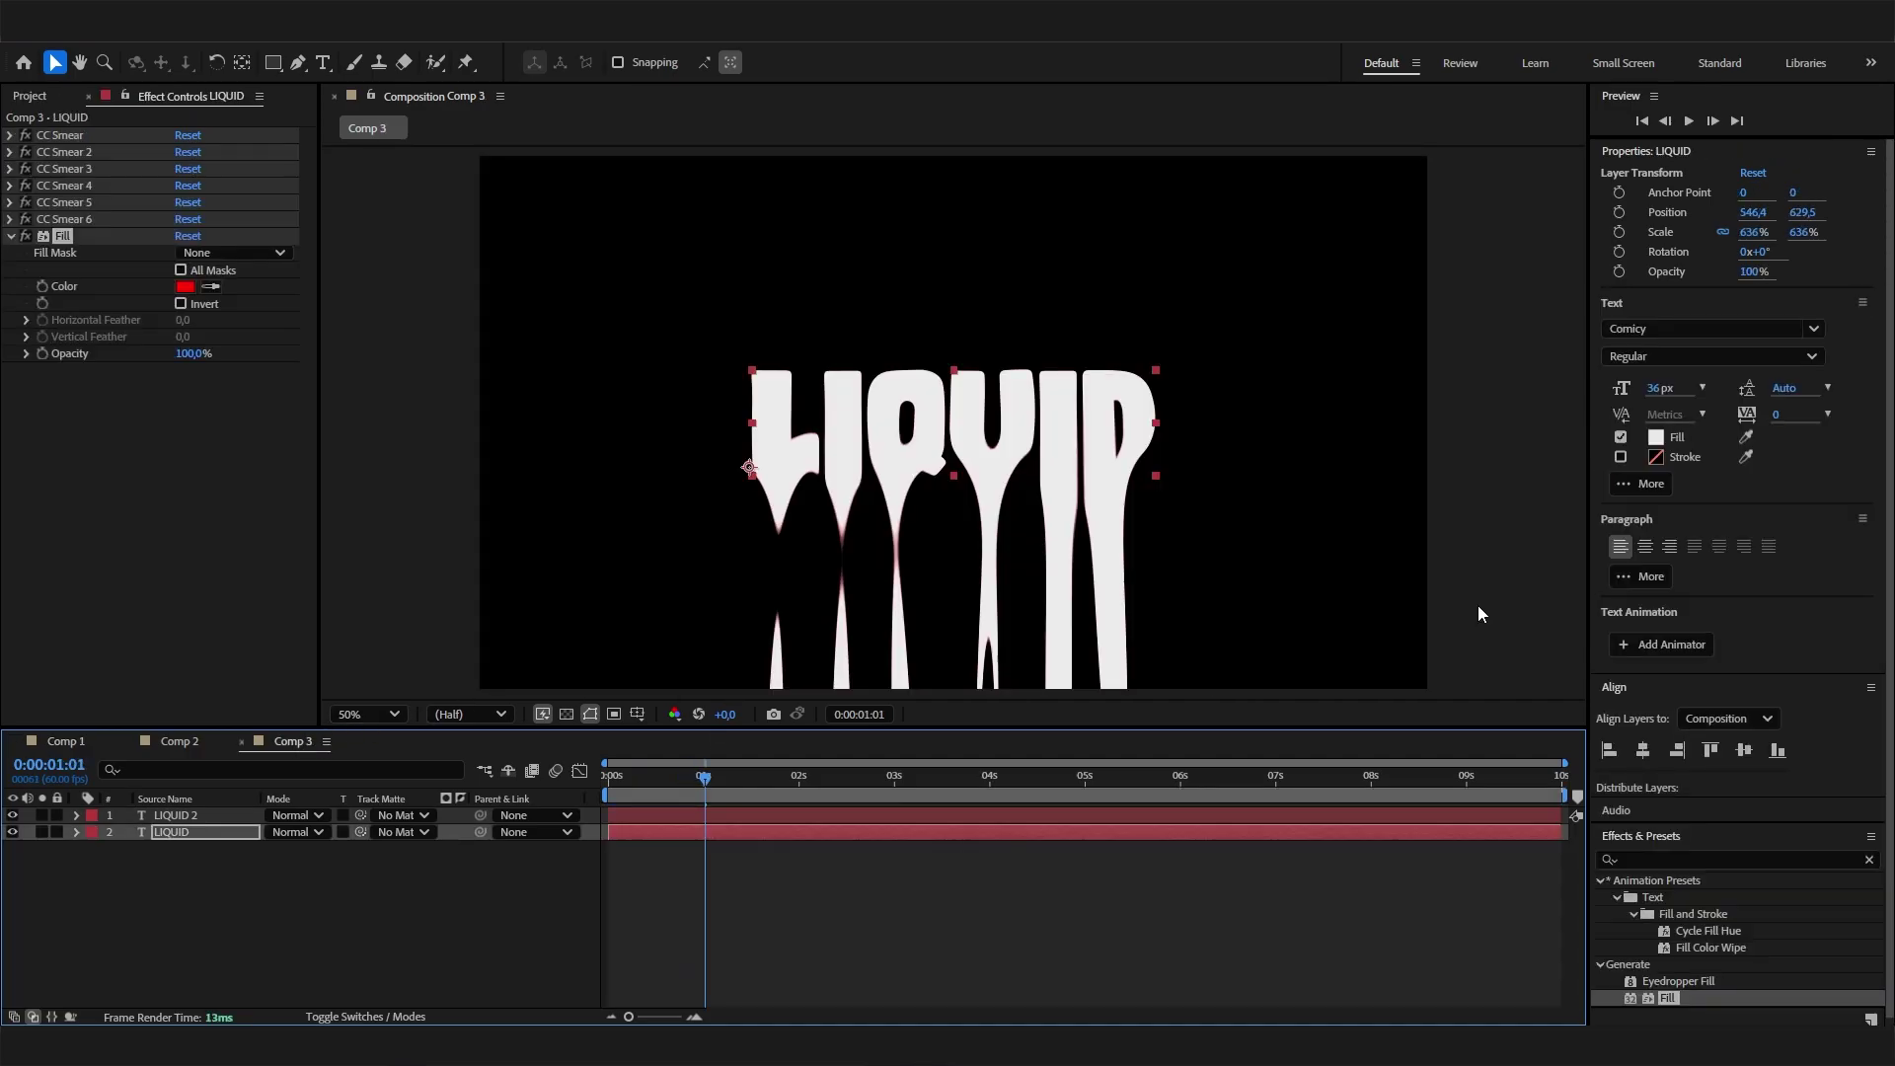
Find the Echo effect and apply it to the lower LIQUID layer
click(1672, 863)
text(e)
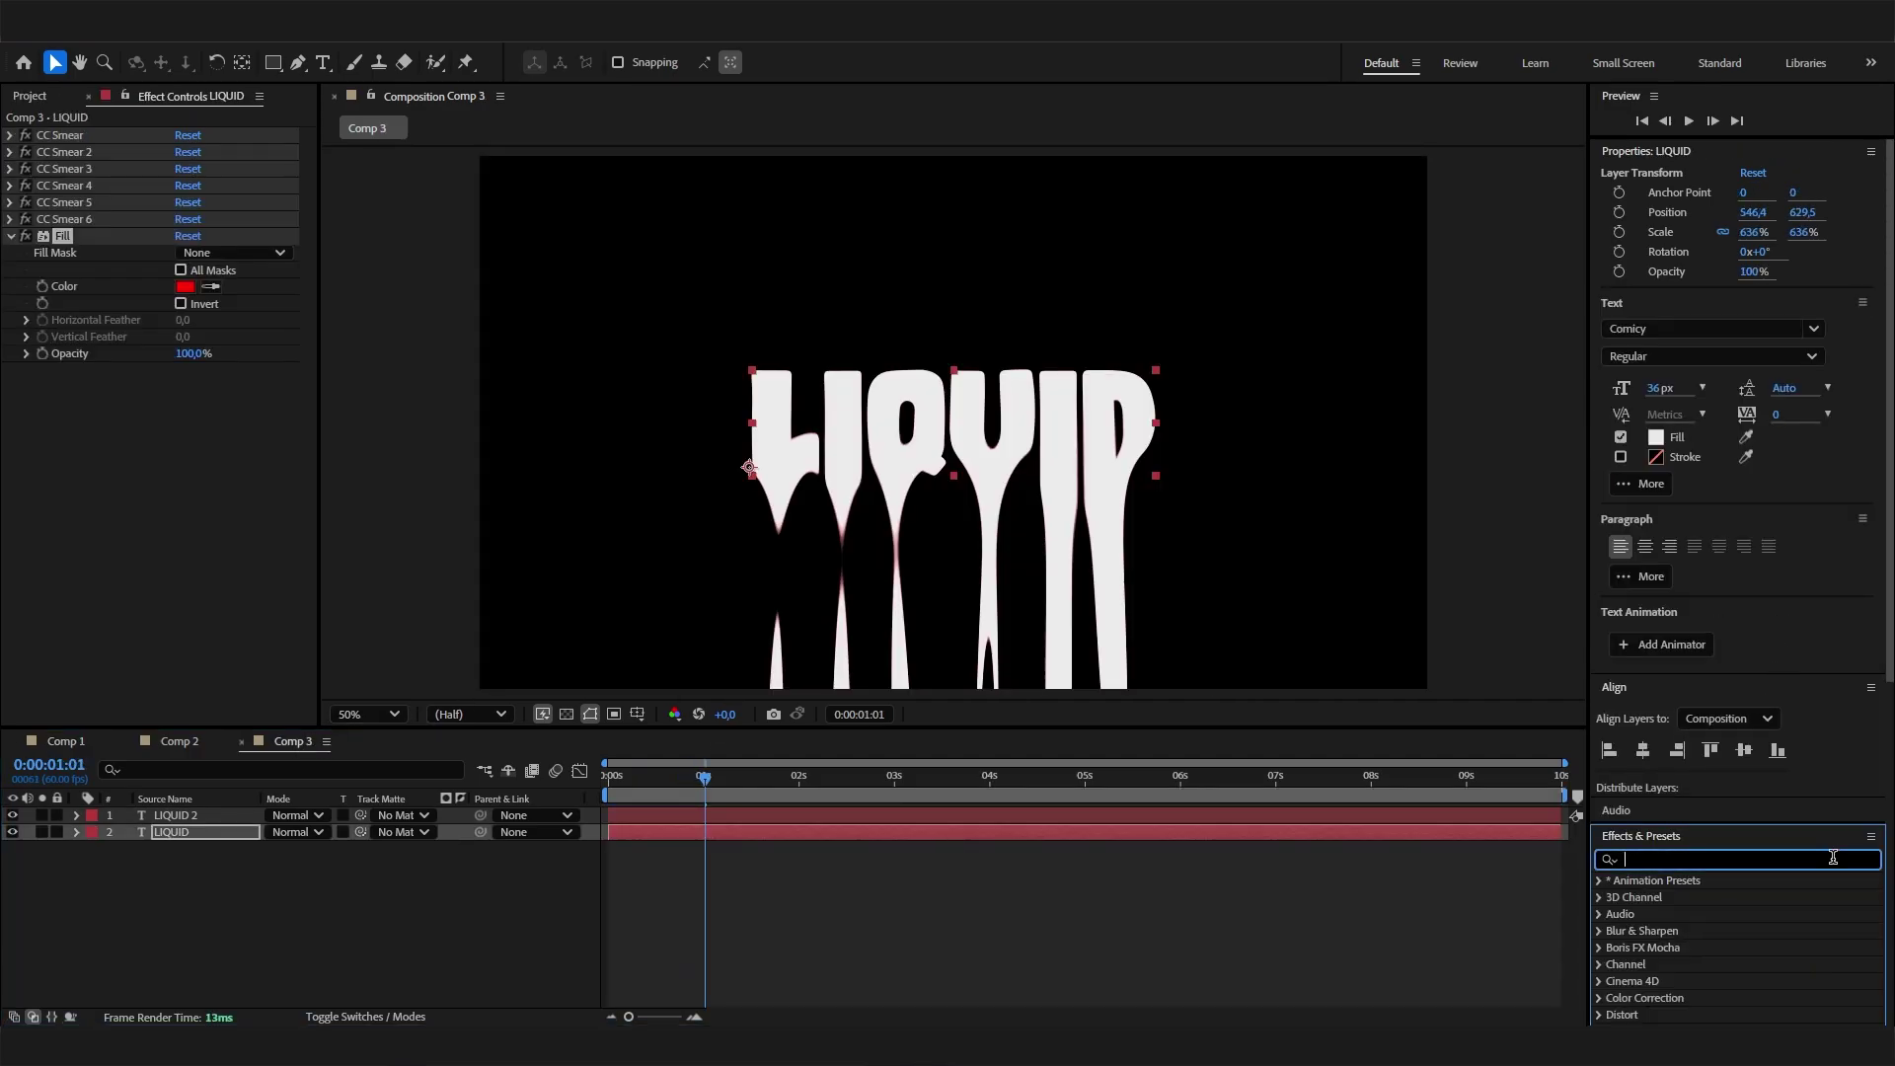
text(cho)
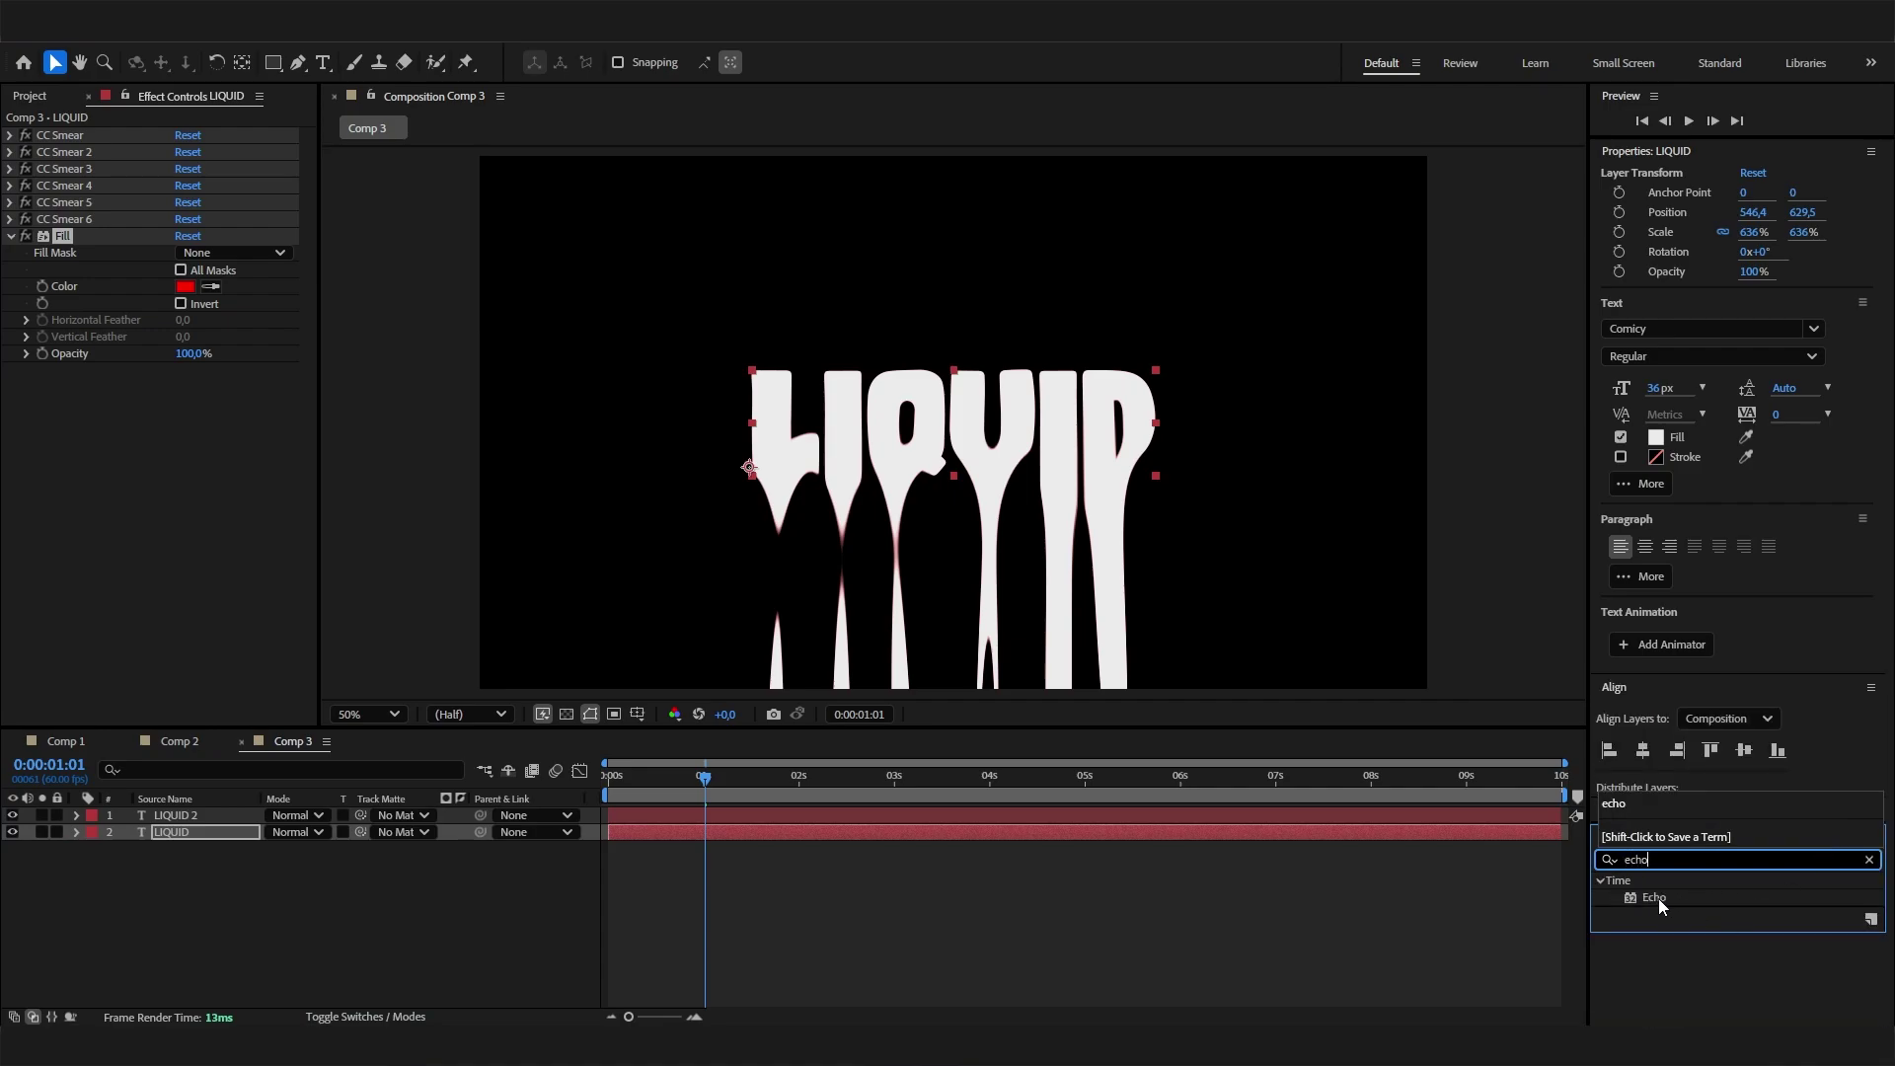
drag(1658, 898, 227, 831)
Set the Echo effect's Echo Time to 0,025 seconds and turn on keyframing for it
click(190, 387)
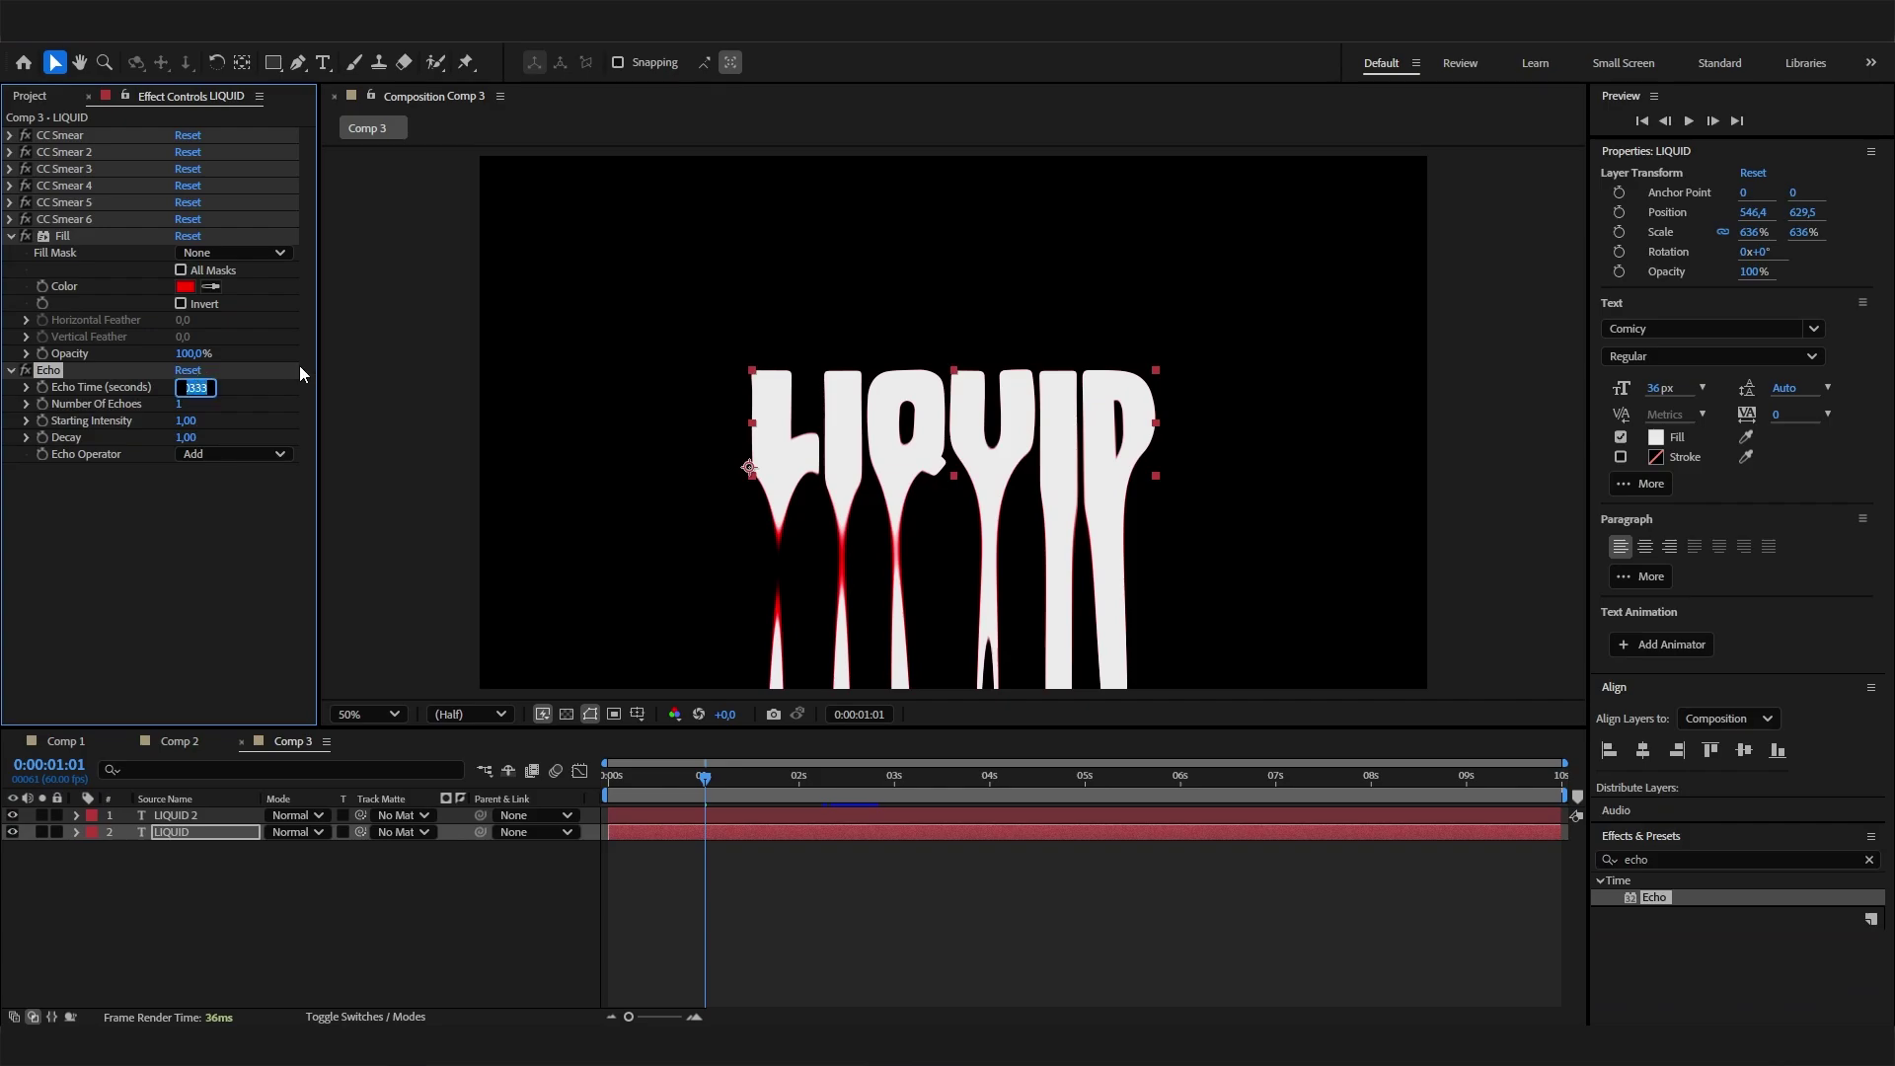
text(0,025)
key(Return)
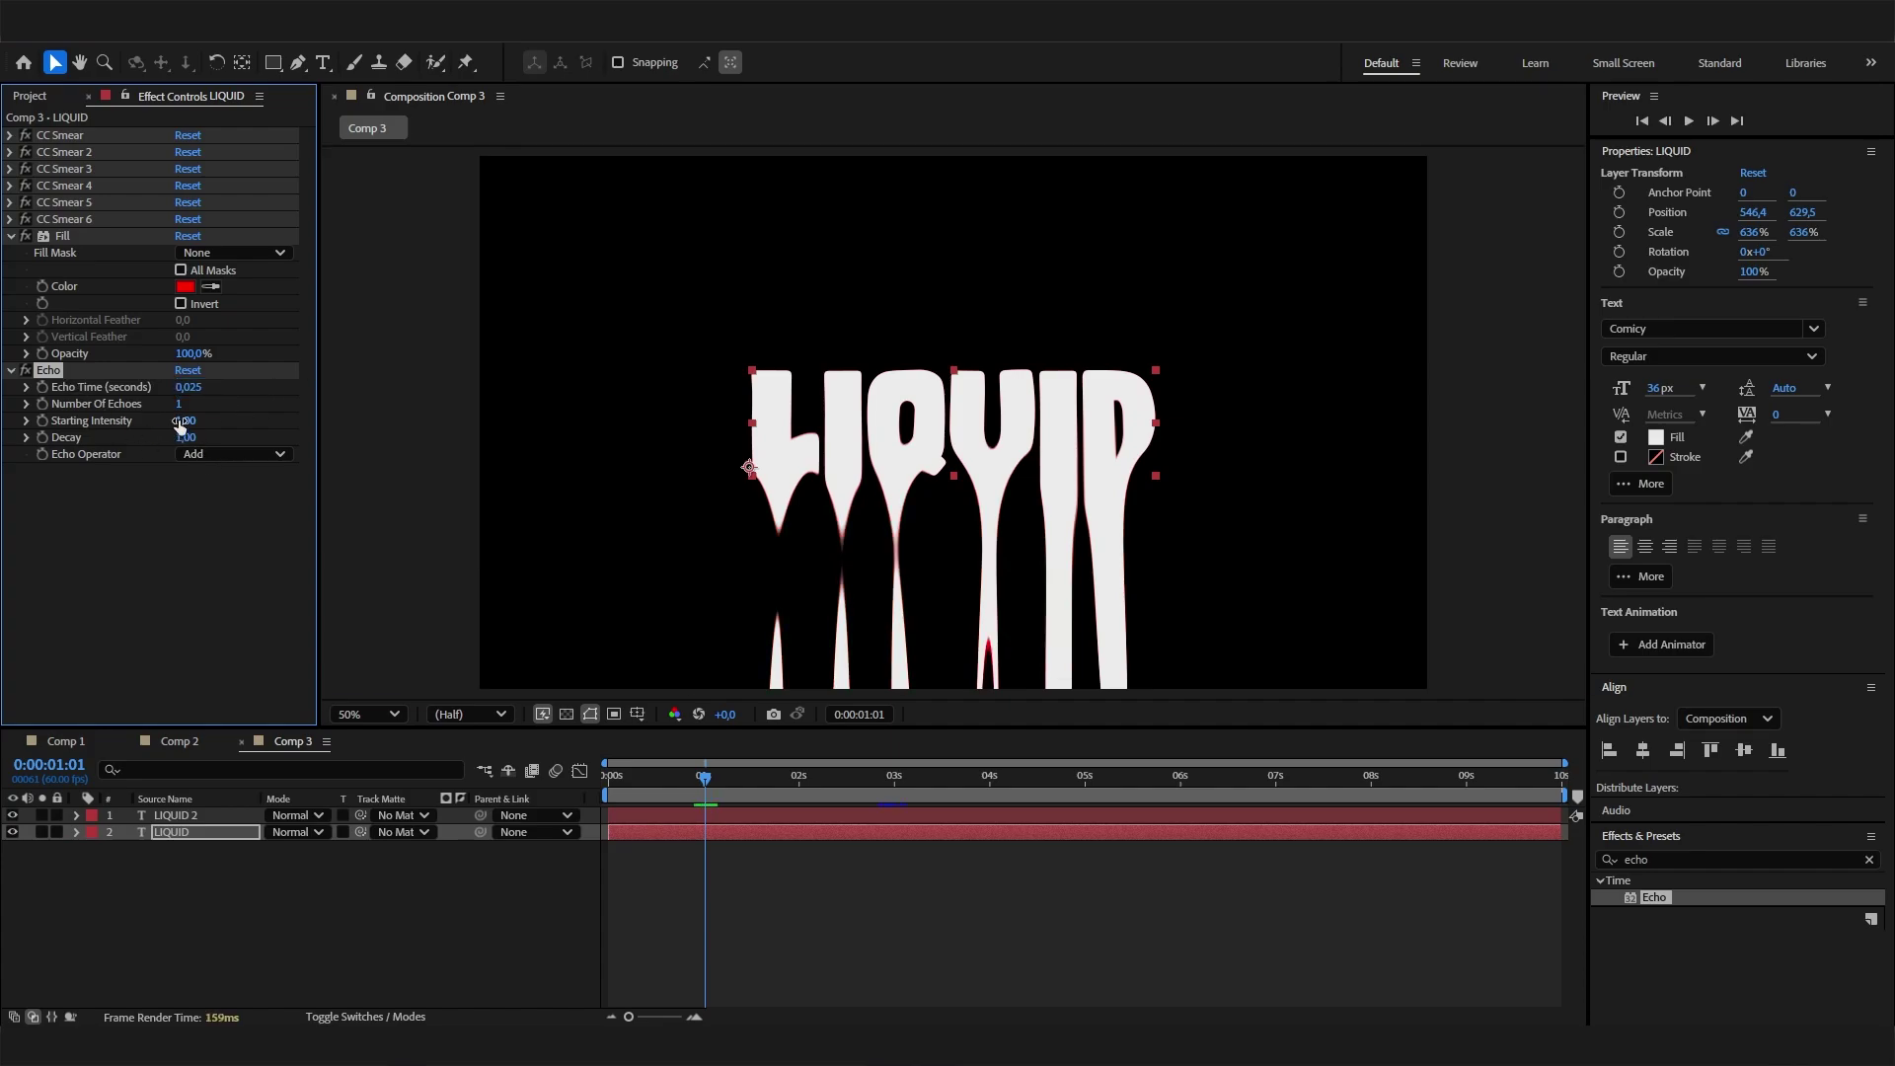
click(233, 477)
click(54, 375)
click(96, 489)
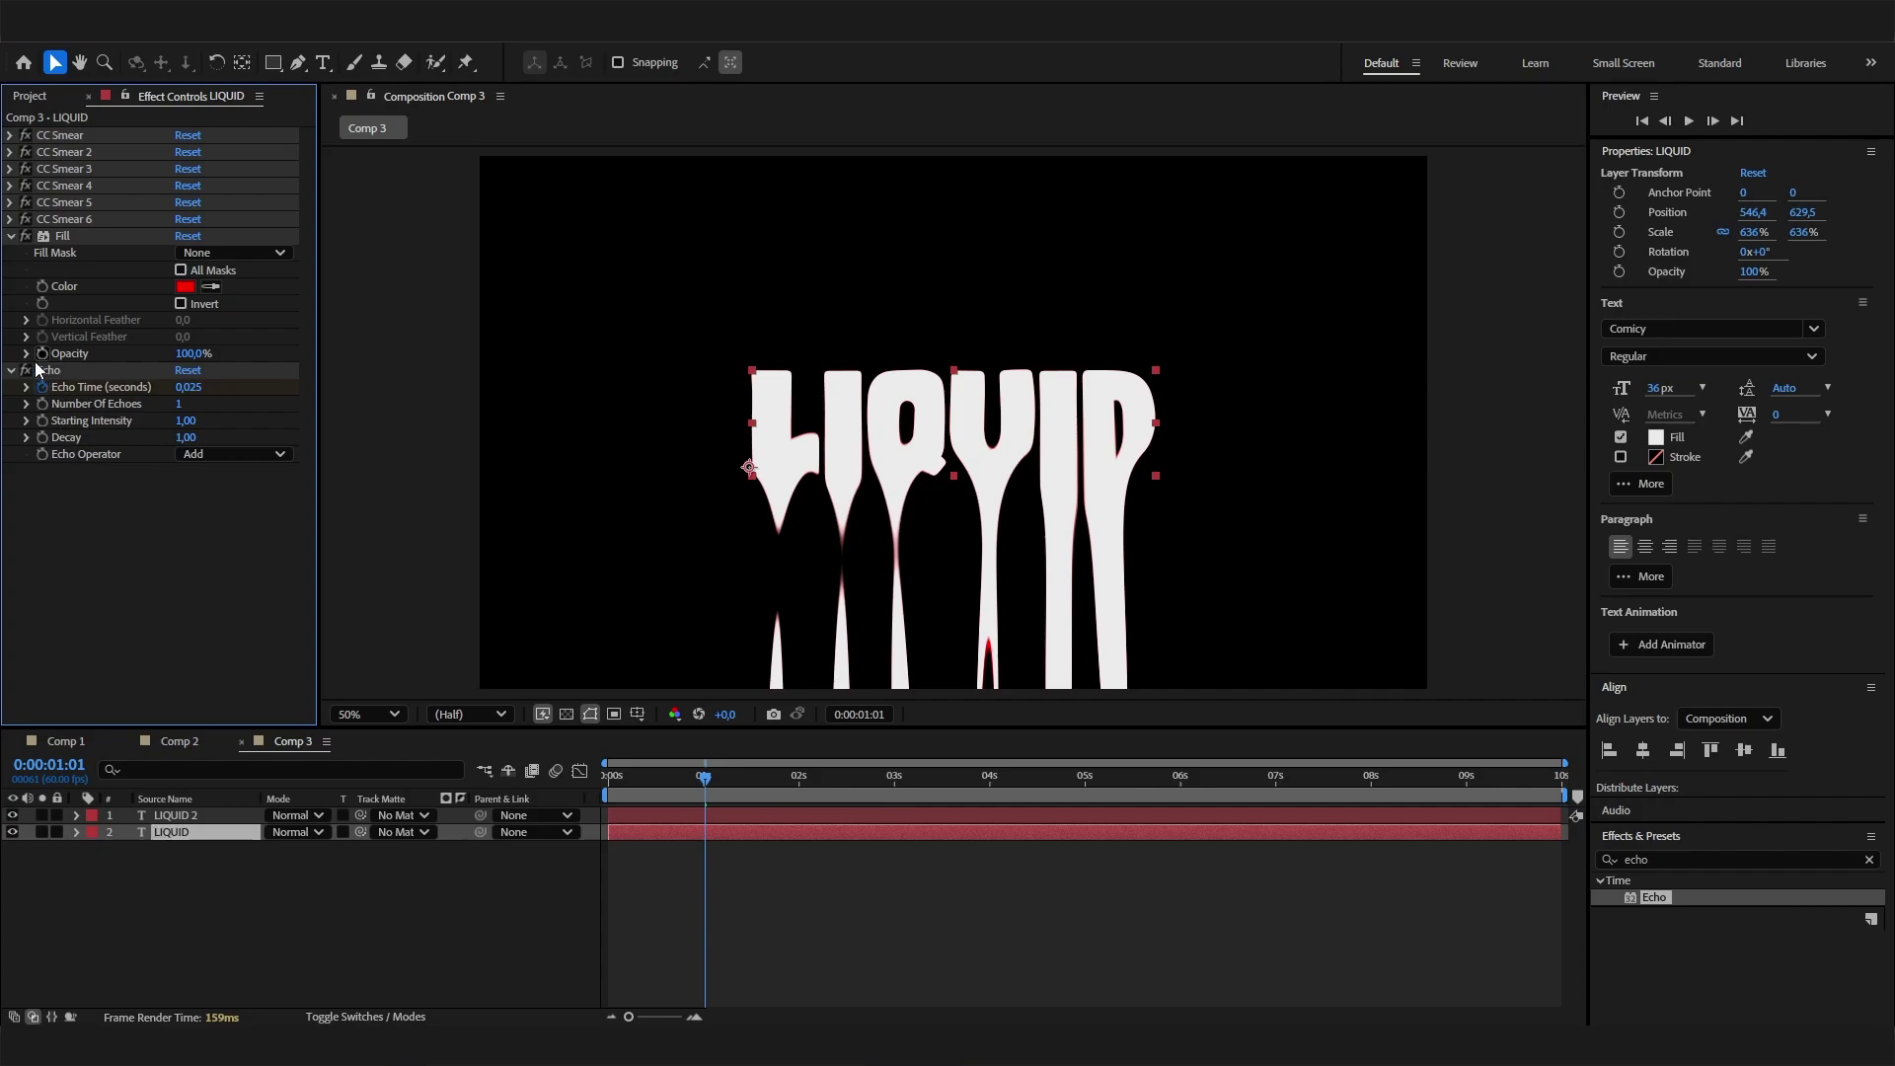
Duplicate the Echo effect and set the copy's Echo Time to -0,025 seconds
click(55, 372)
key(ctrl+d)
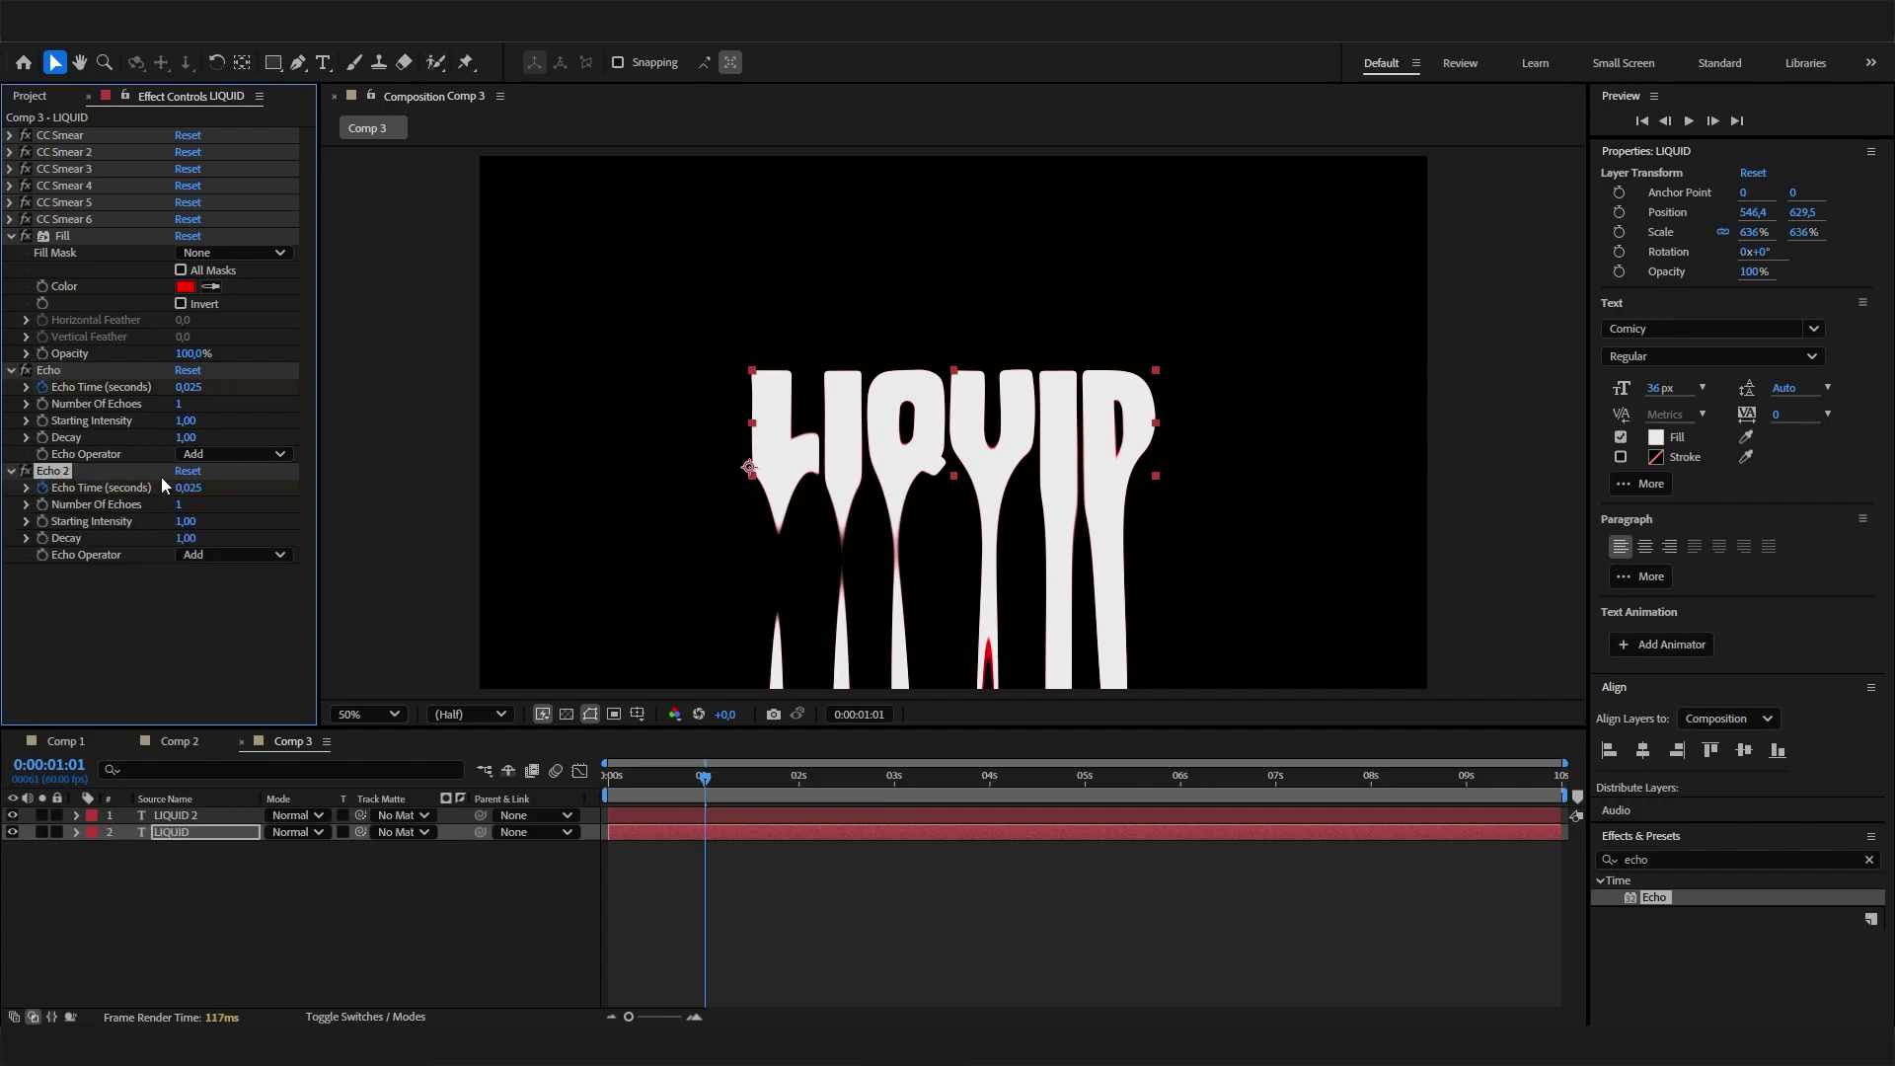
click(201, 489)
click(187, 488)
text(-)
key(Return)
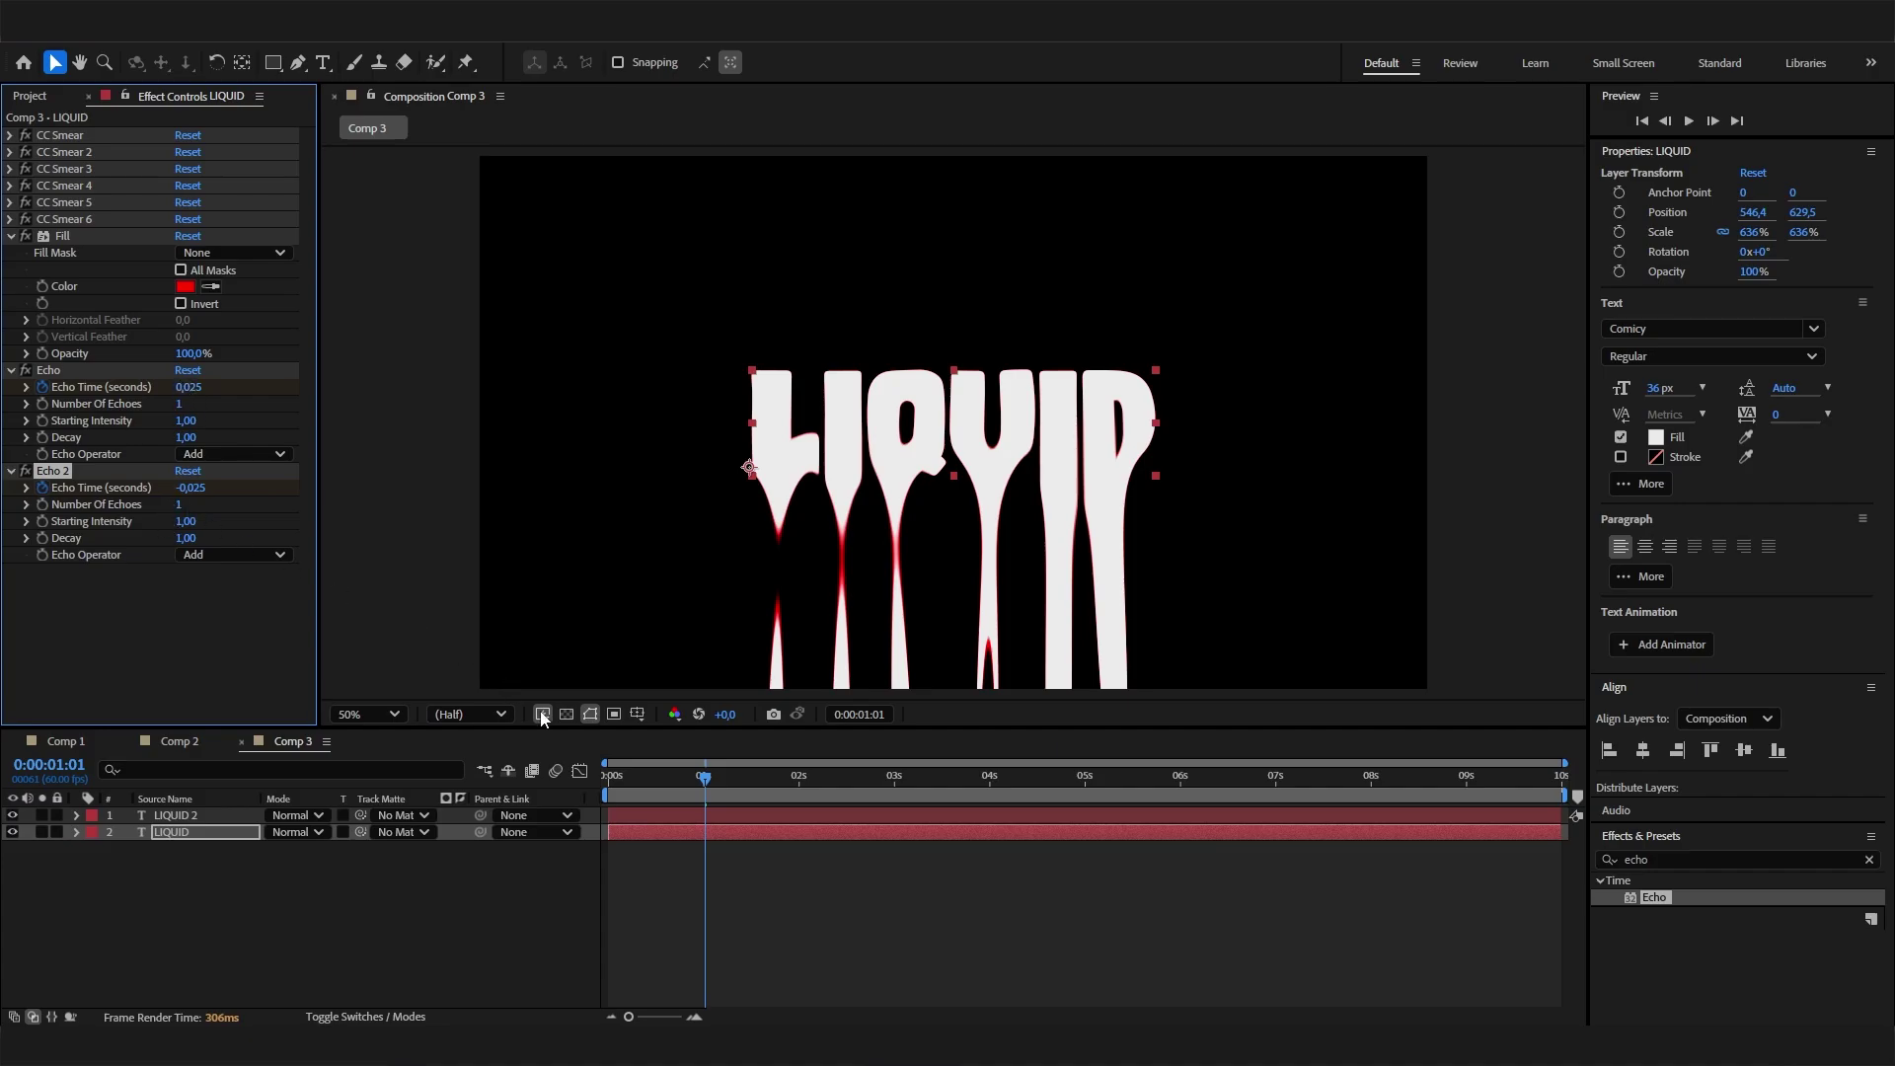
Scrub through the first second of Comp 3 to examine the red echo edges on the drips
click(649, 789)
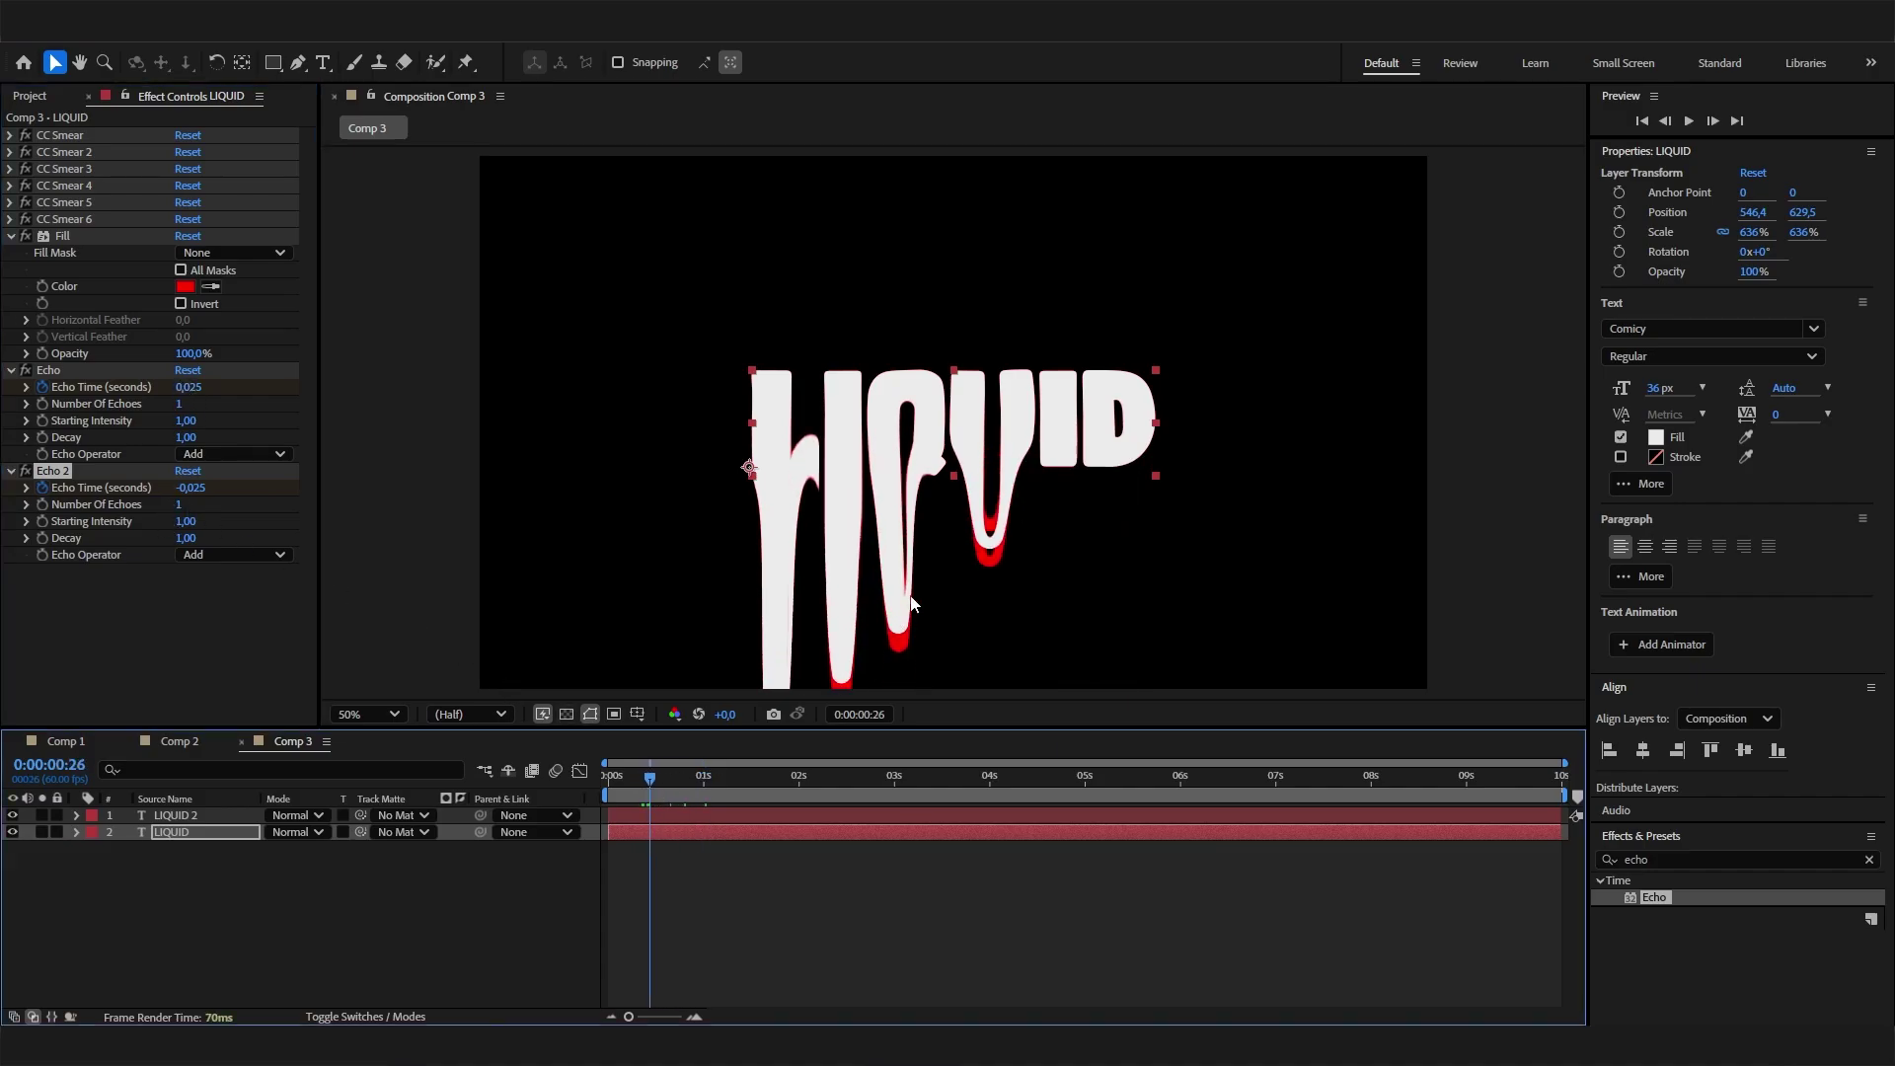
drag(731, 784, 671, 817)
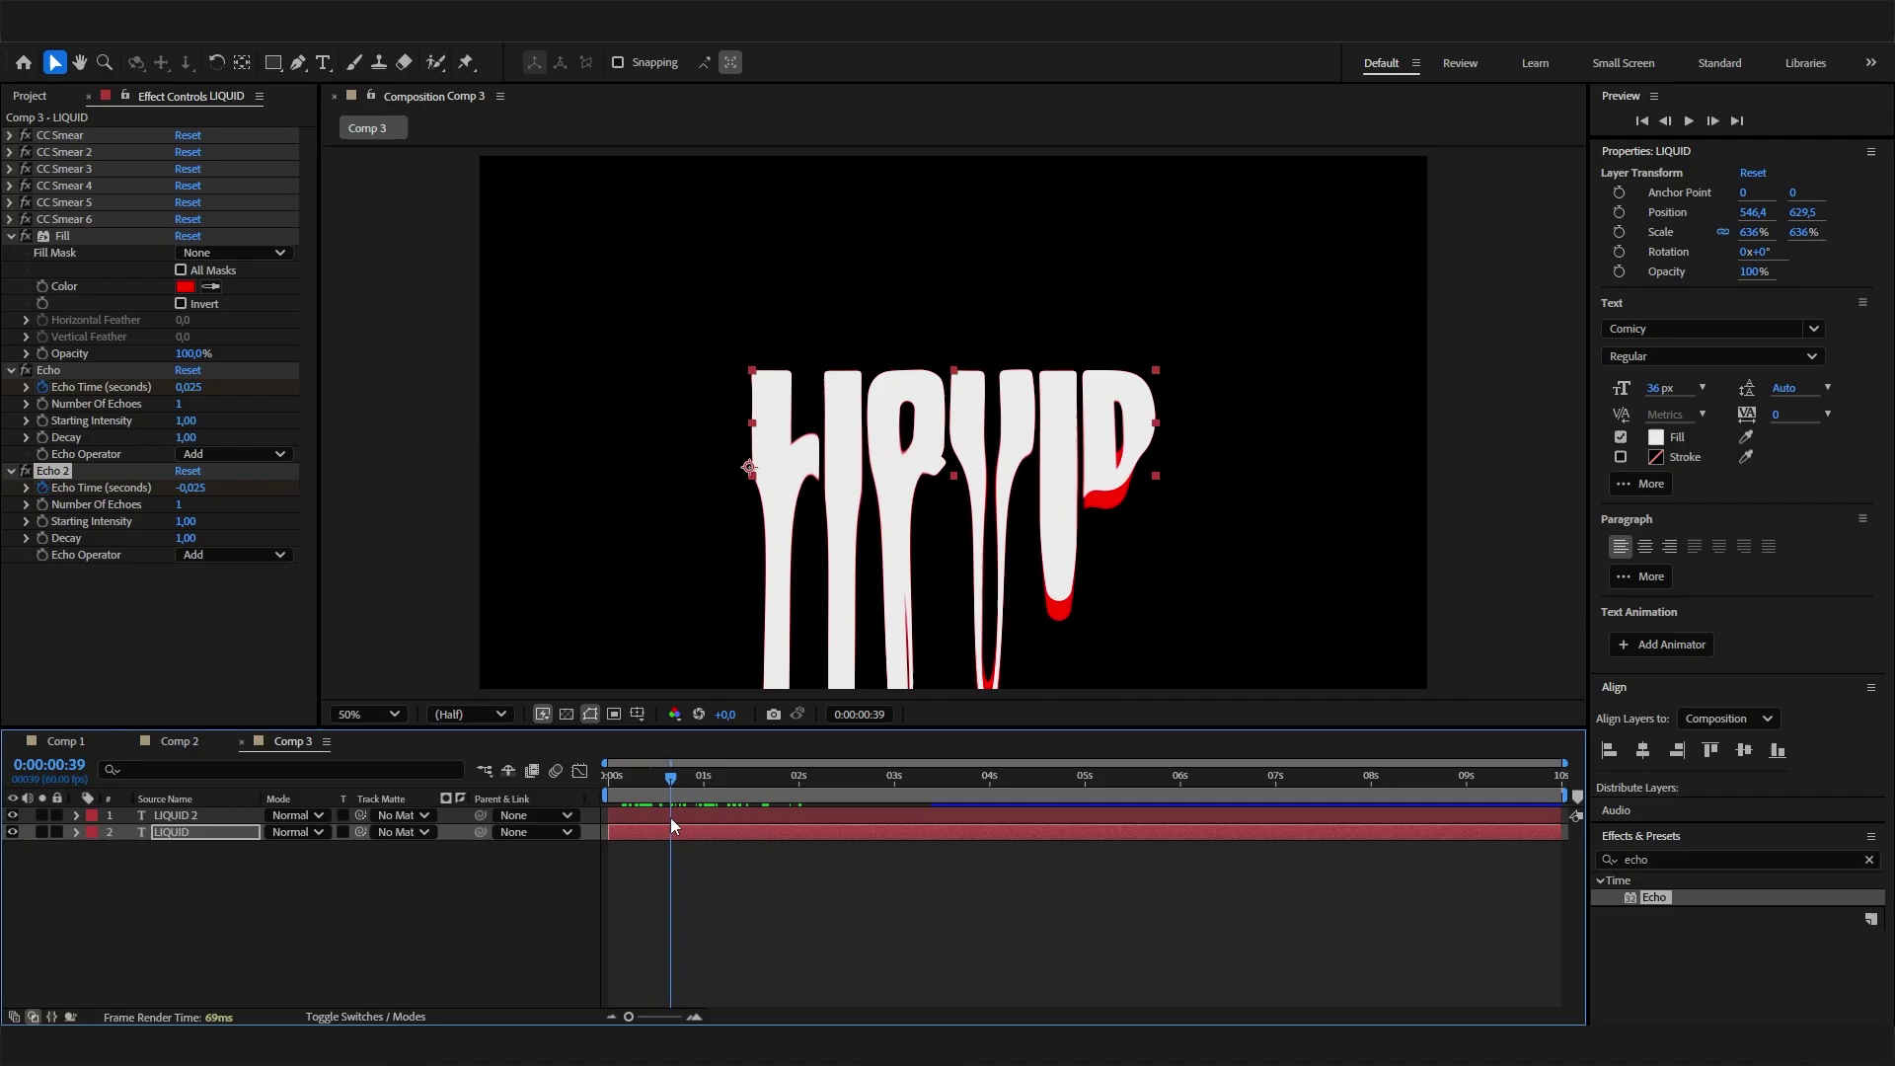
click(192, 635)
Duplicate the red-filled LIQUID layer and change the bottom copy's Fill color to blue
click(174, 829)
key(ctrl+d)
click(196, 851)
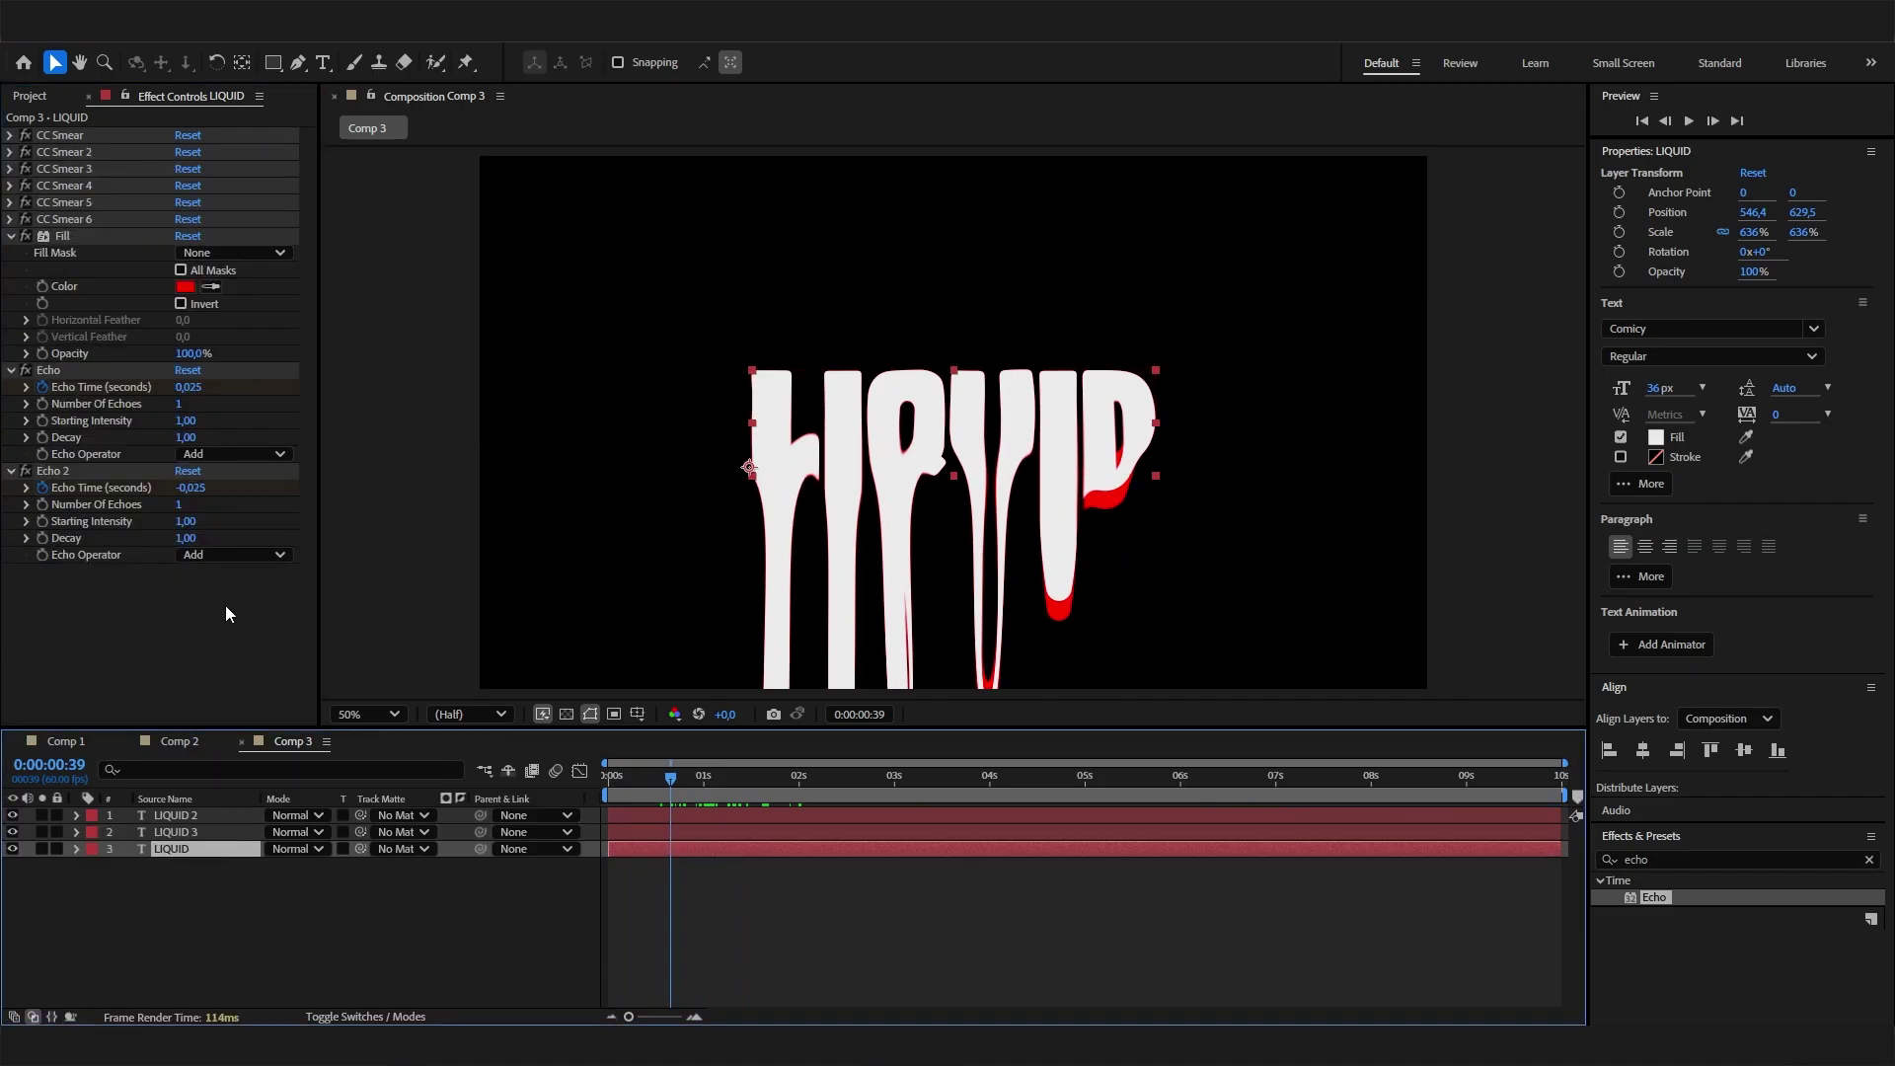
click(184, 286)
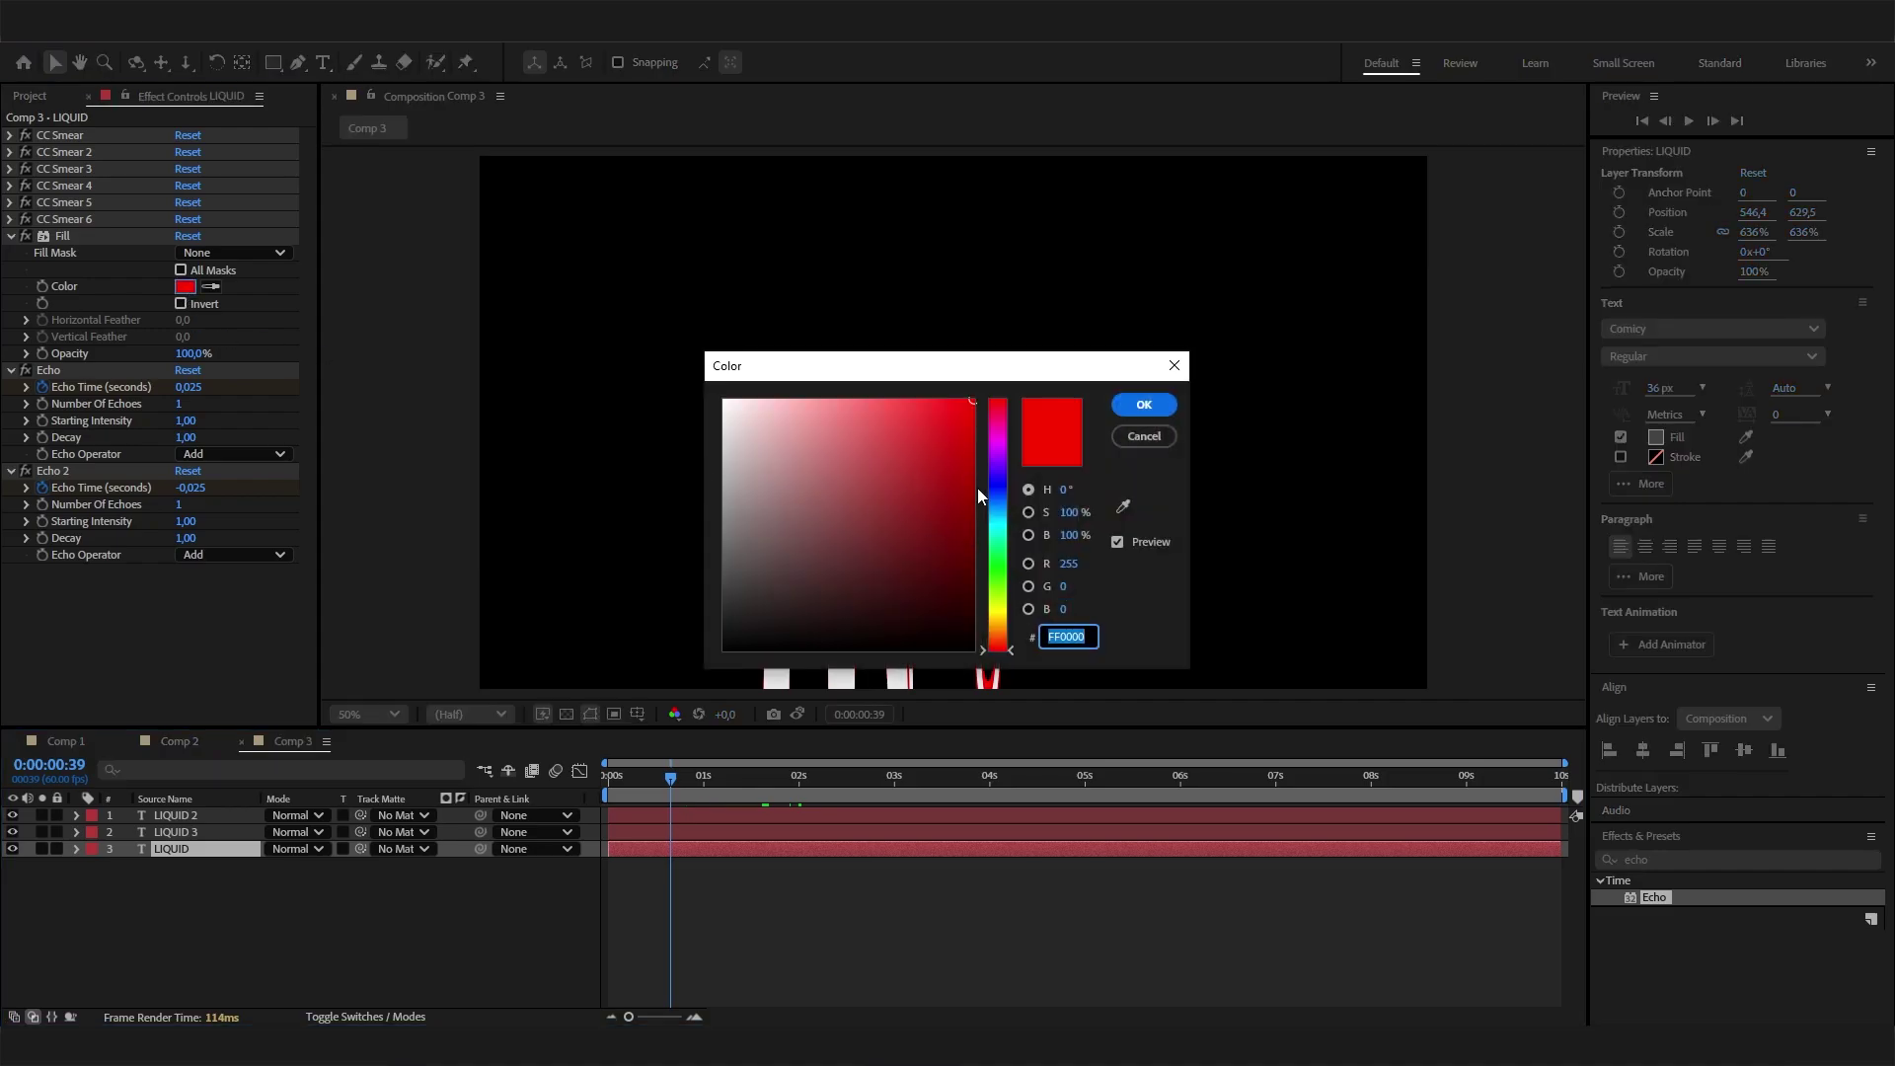
click(1000, 485)
click(1143, 404)
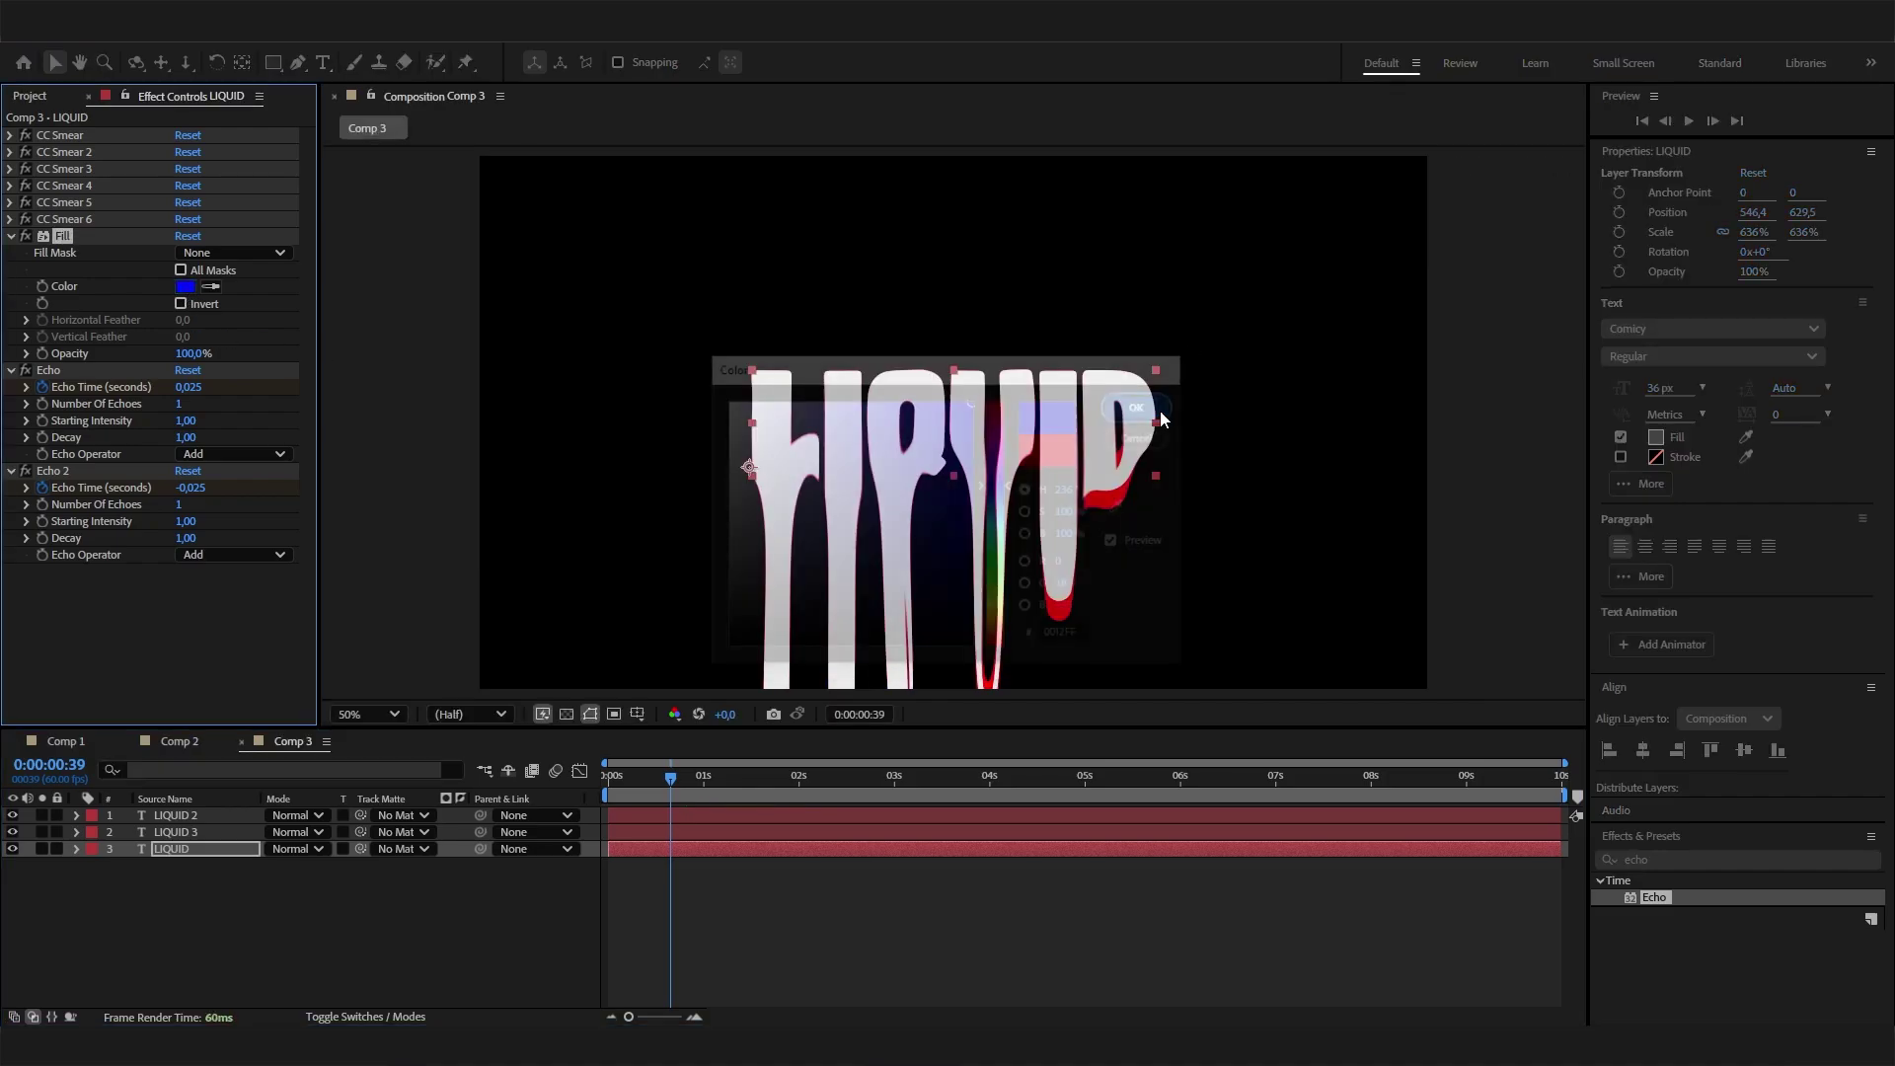
Set the bottom LIQUID layer's Echo Time to 0,05 seconds in Echo and -0,05 seconds in Echo 2
click(186, 387)
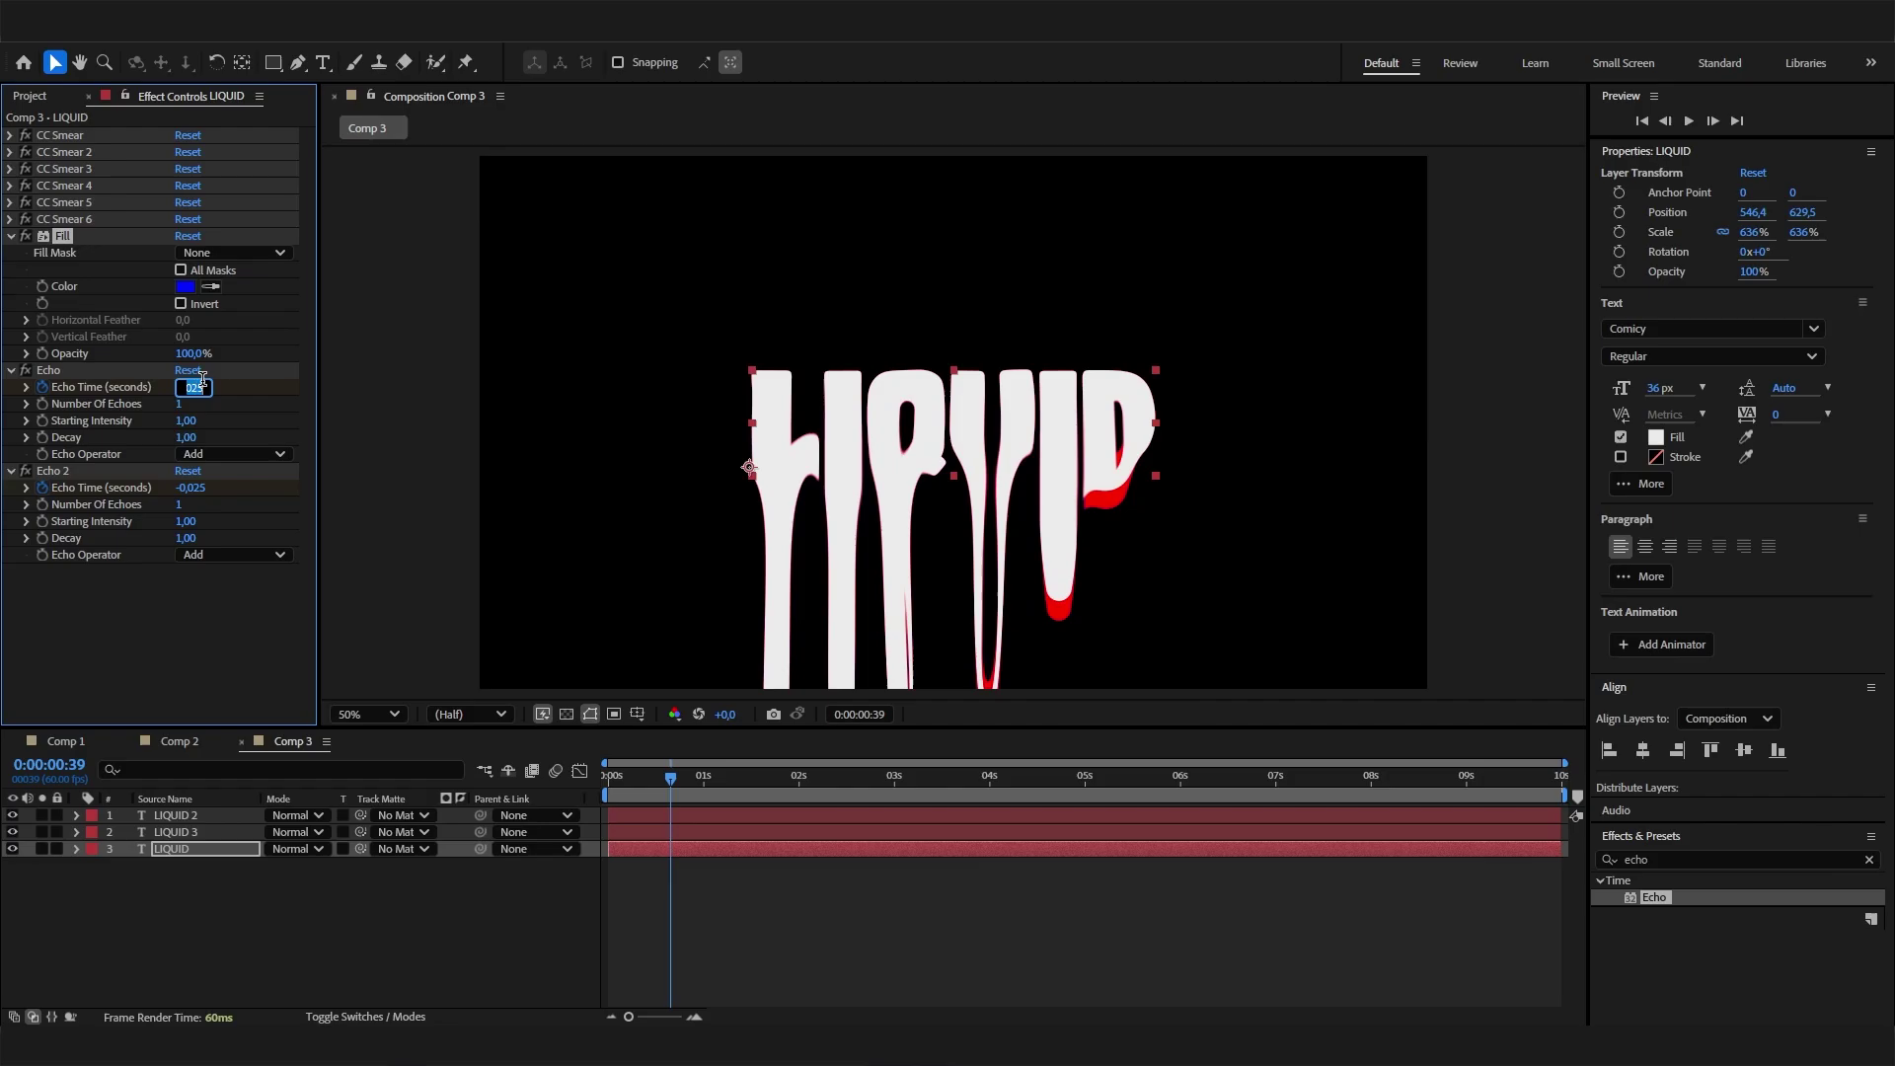
text(0,)
text(05)
key(Return)
click(192, 488)
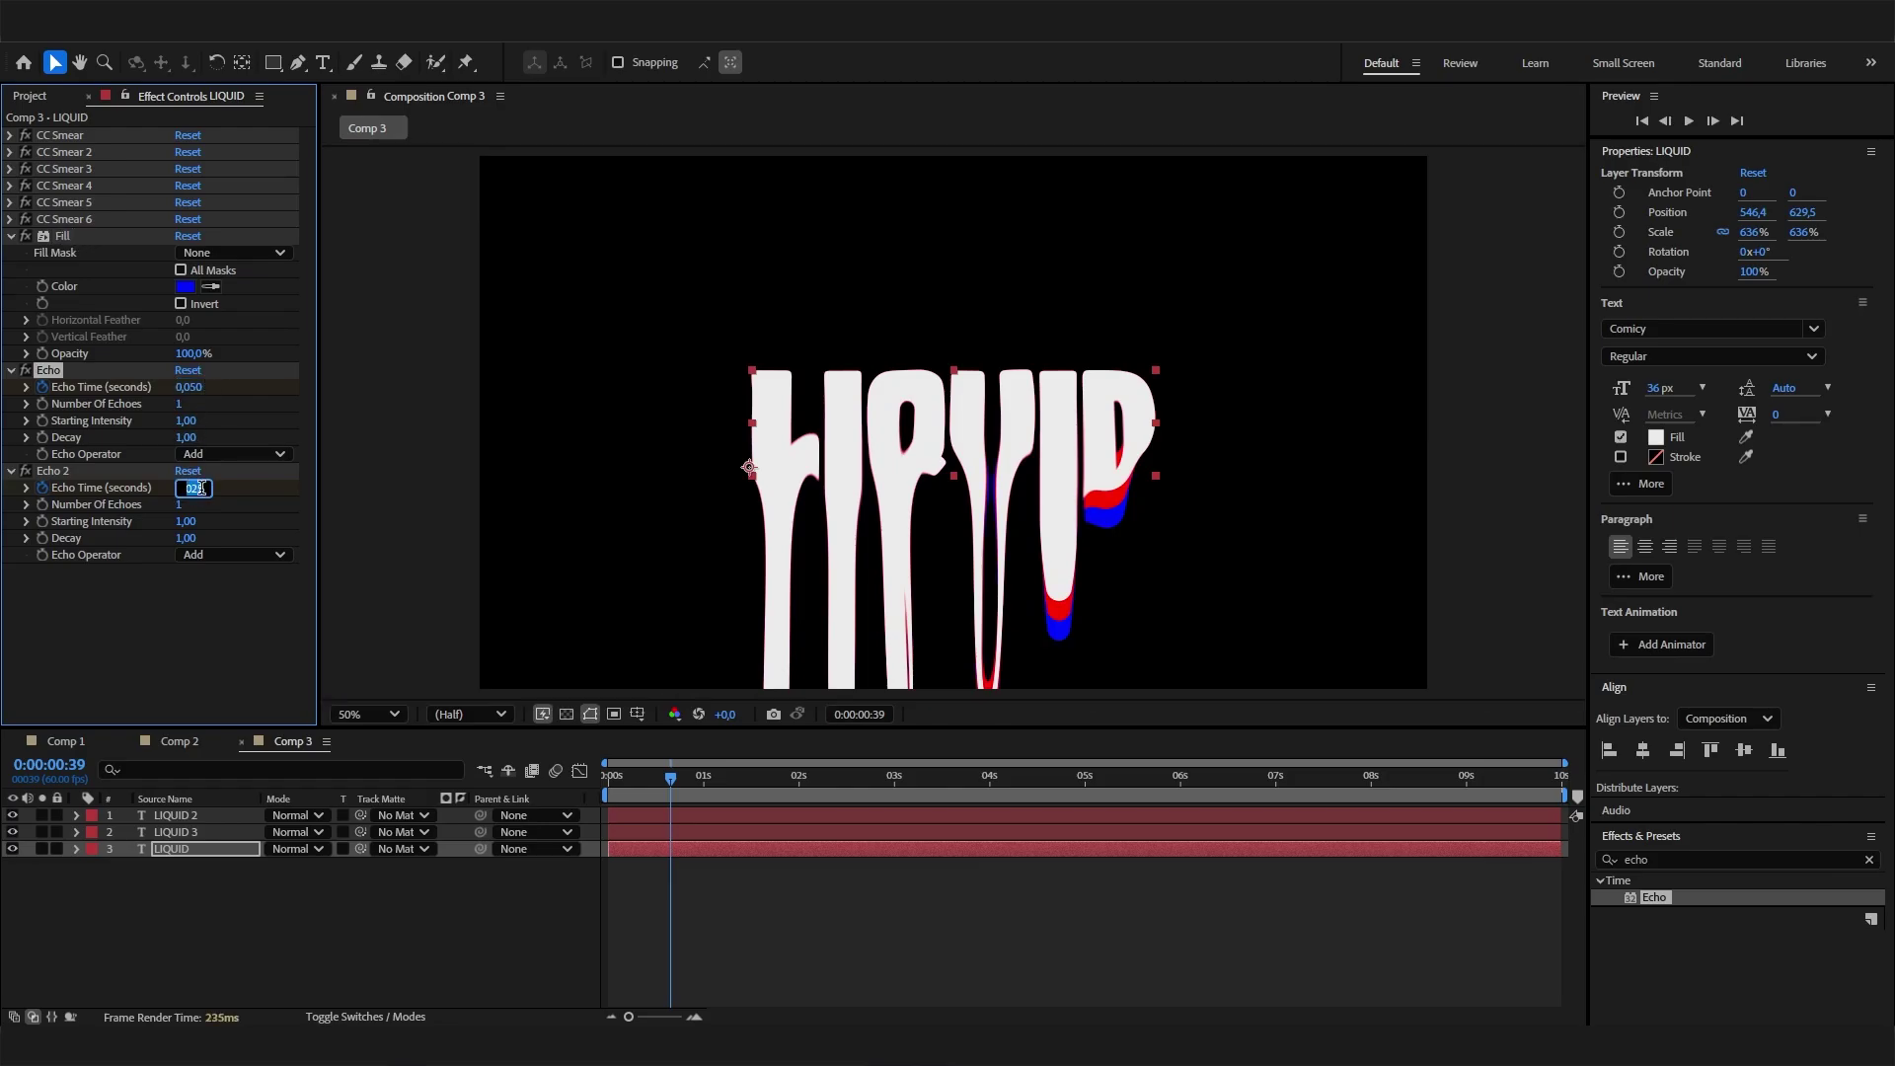
text(-)
key(Return)
Play the drips with red and blue echoes from the start, scrub back through them, and compare with Comp 1
drag(707, 782, 575, 784)
key(space)
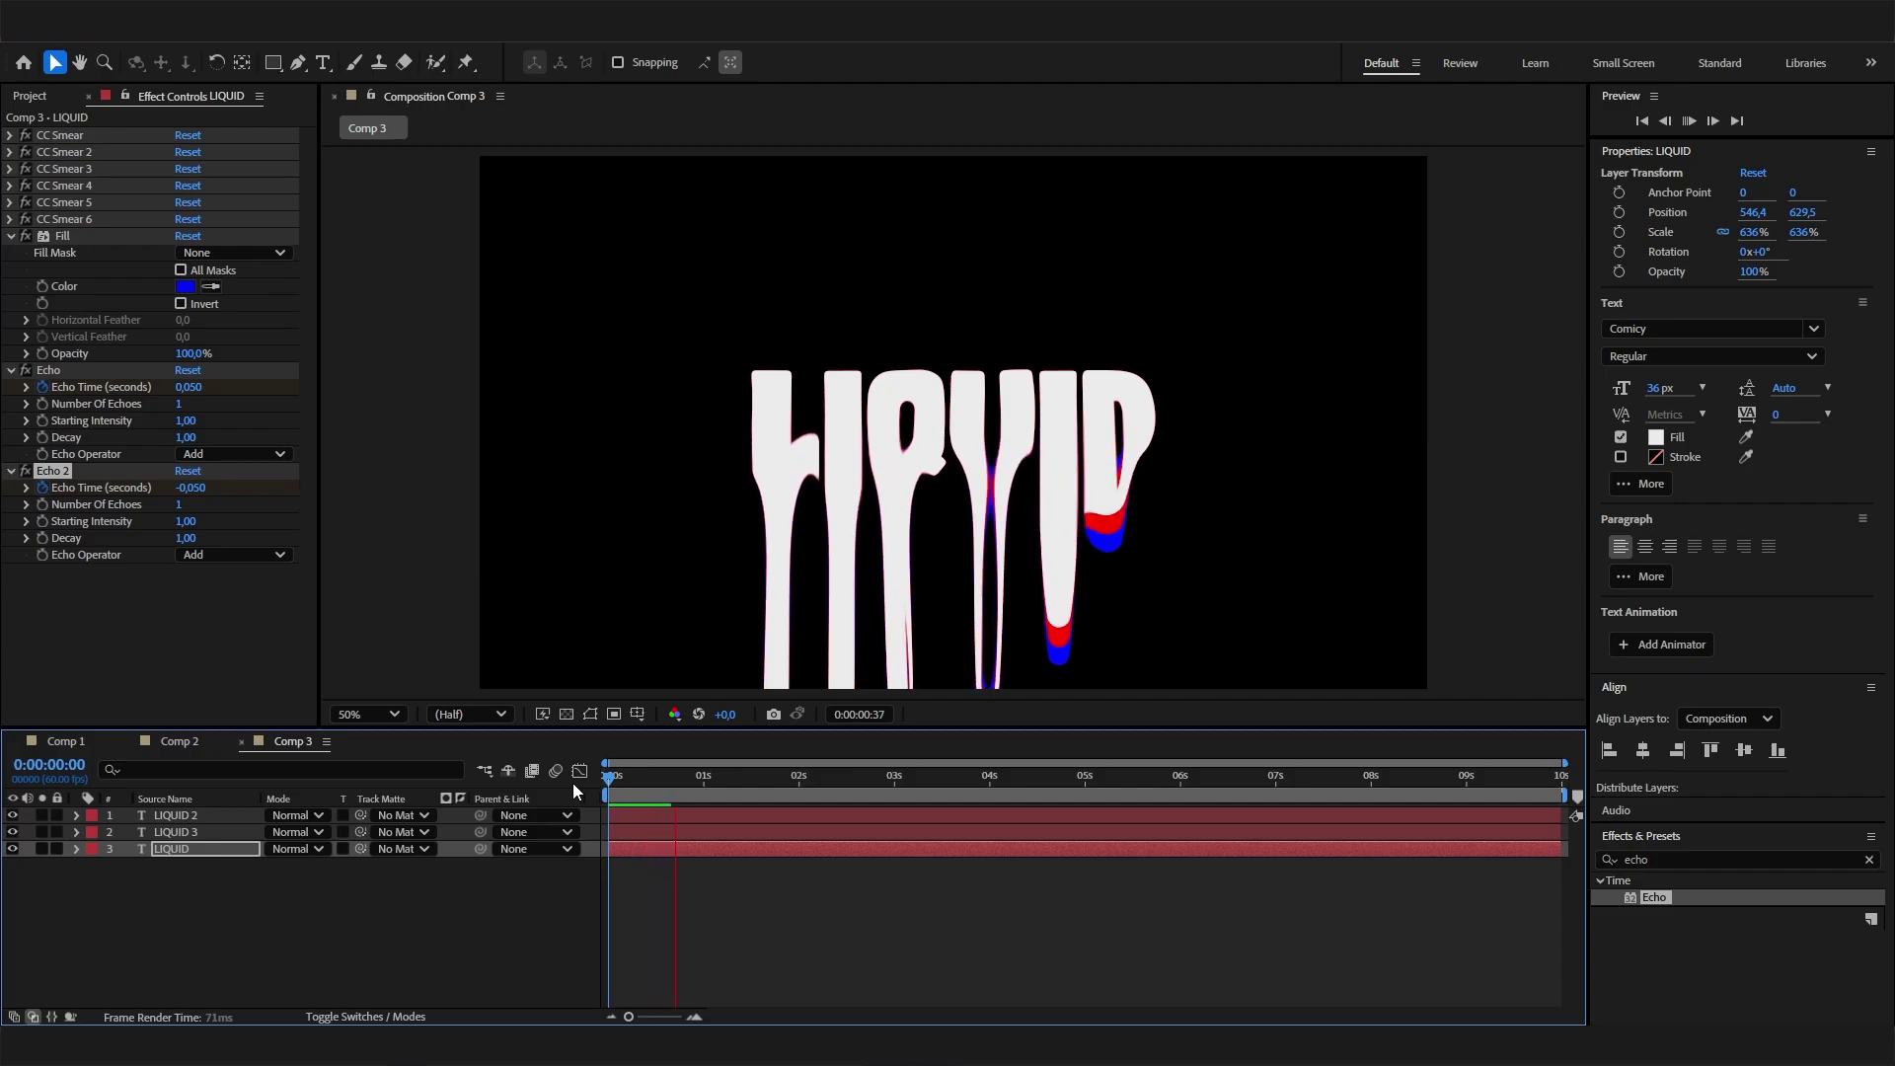
key(space)
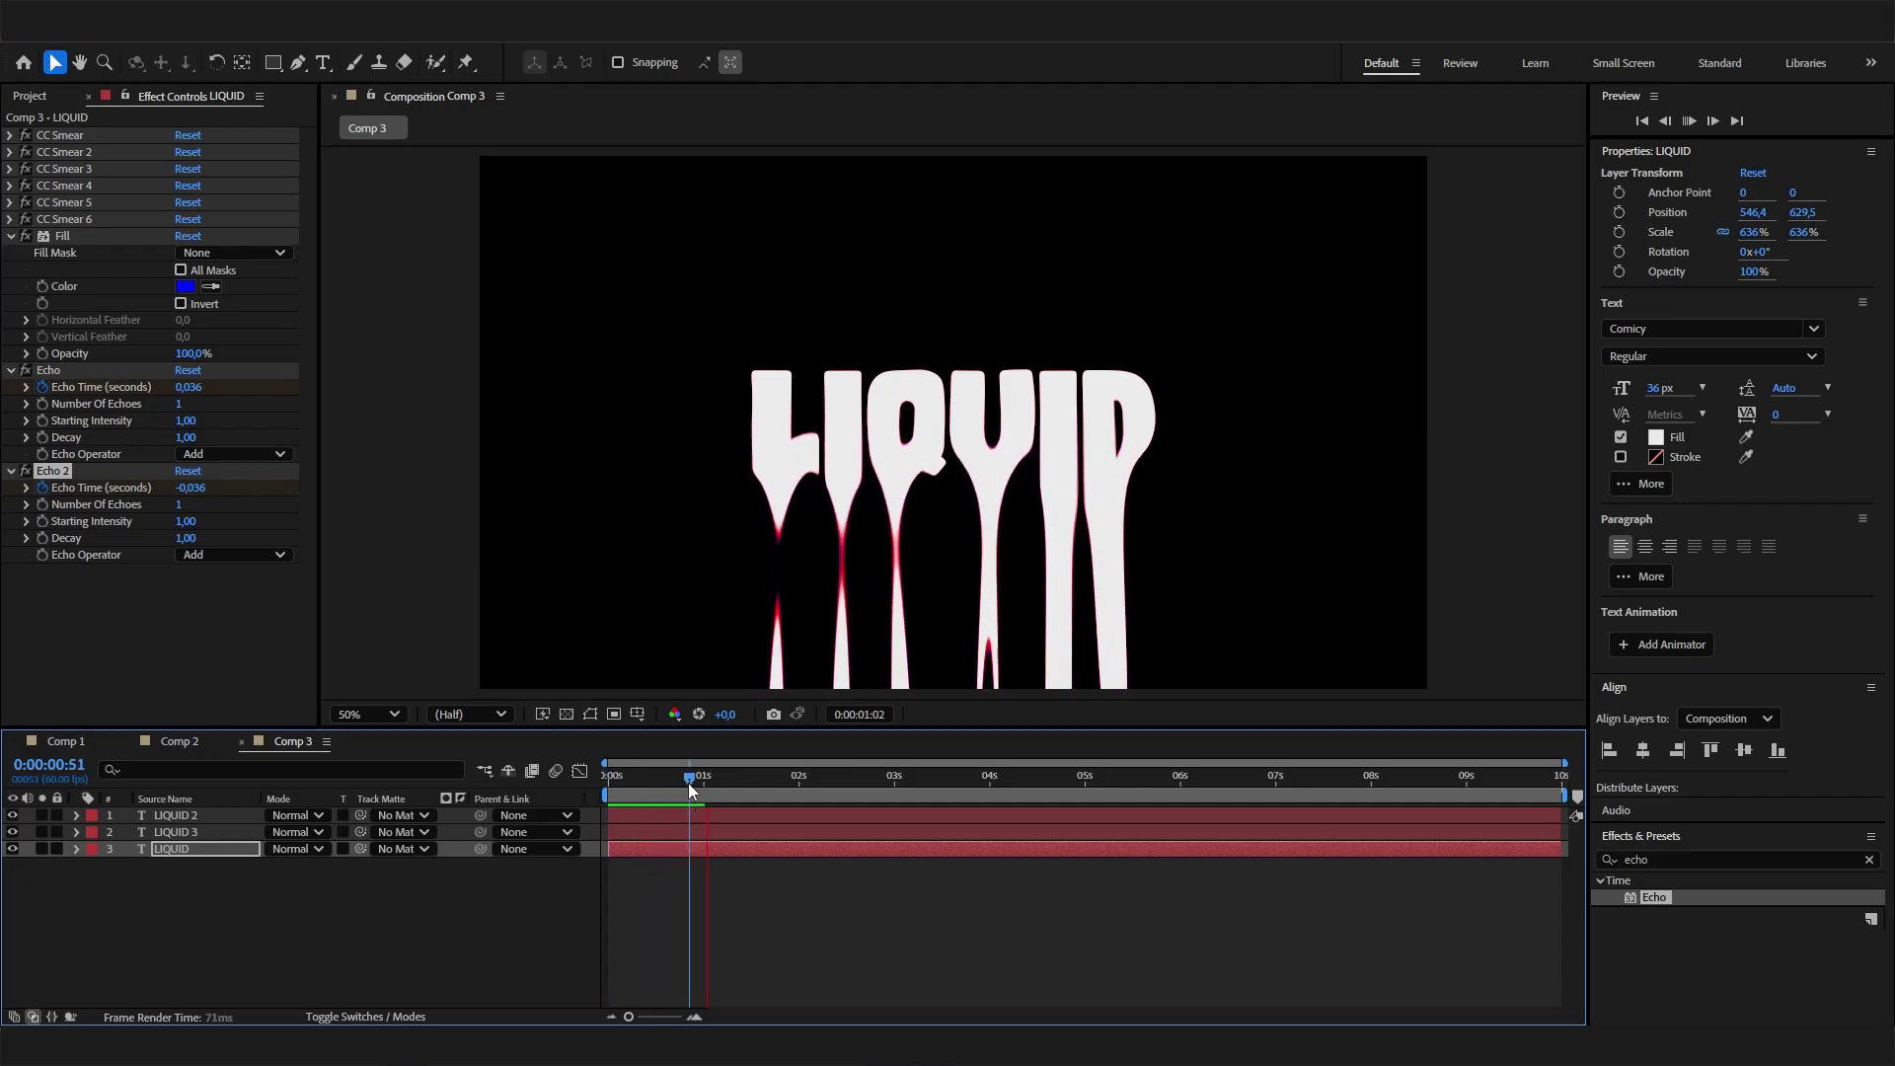
drag(689, 783, 649, 786)
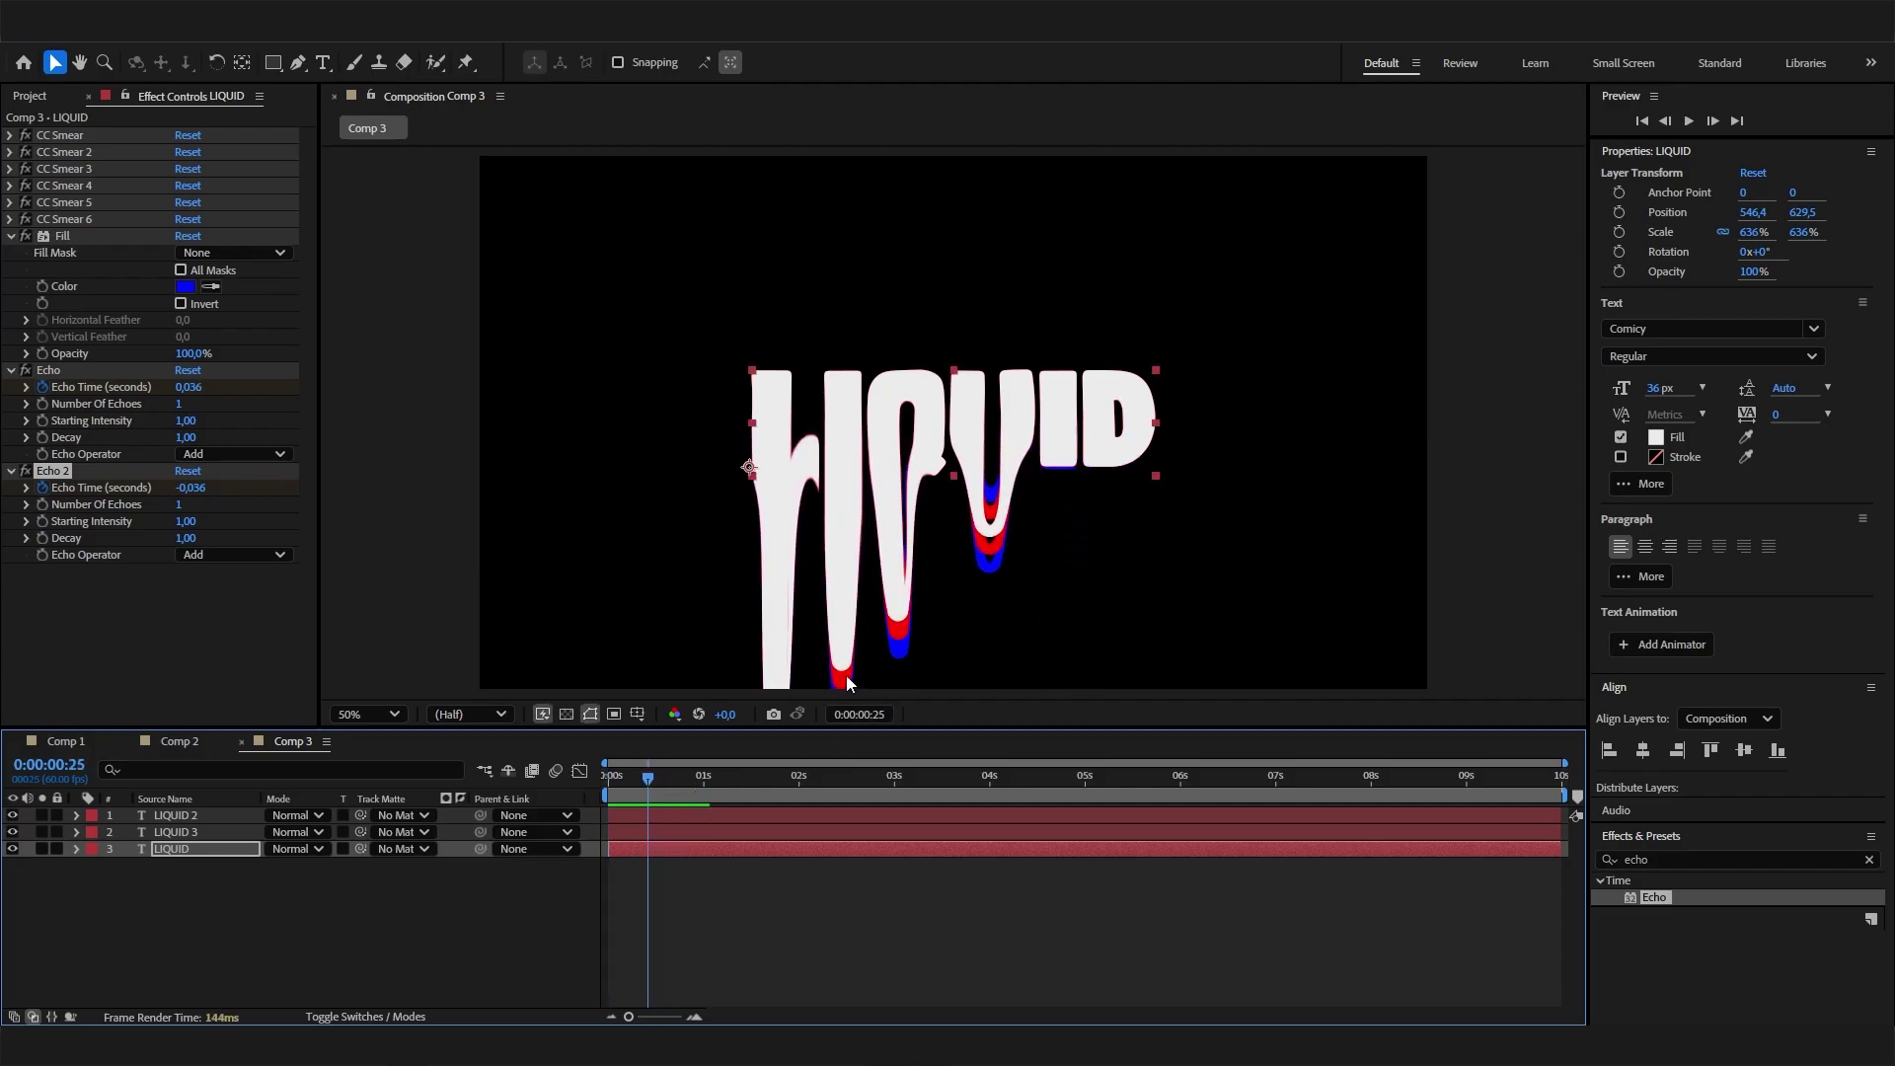
click(99, 748)
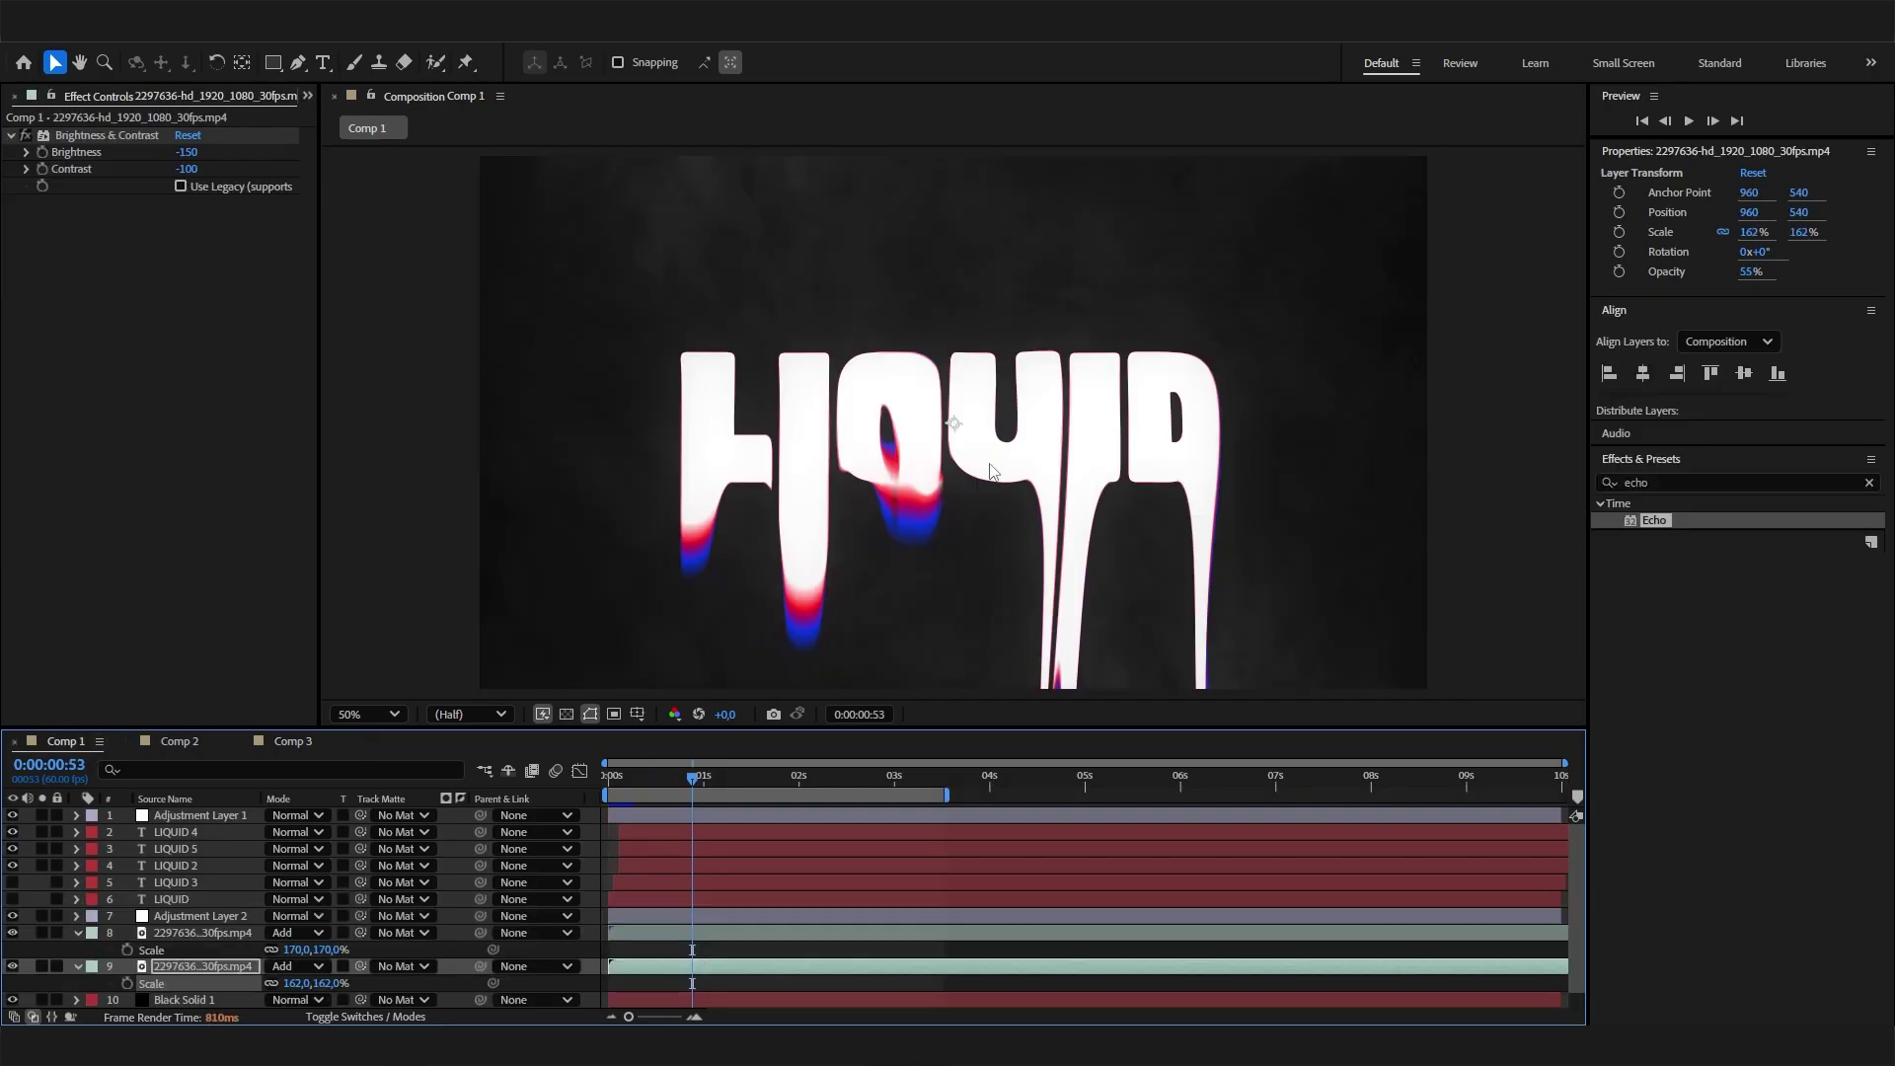
Add an adjustment layer to Comp 3 and move it above all the LIQUID text layers
click(292, 741)
right_click(308, 902)
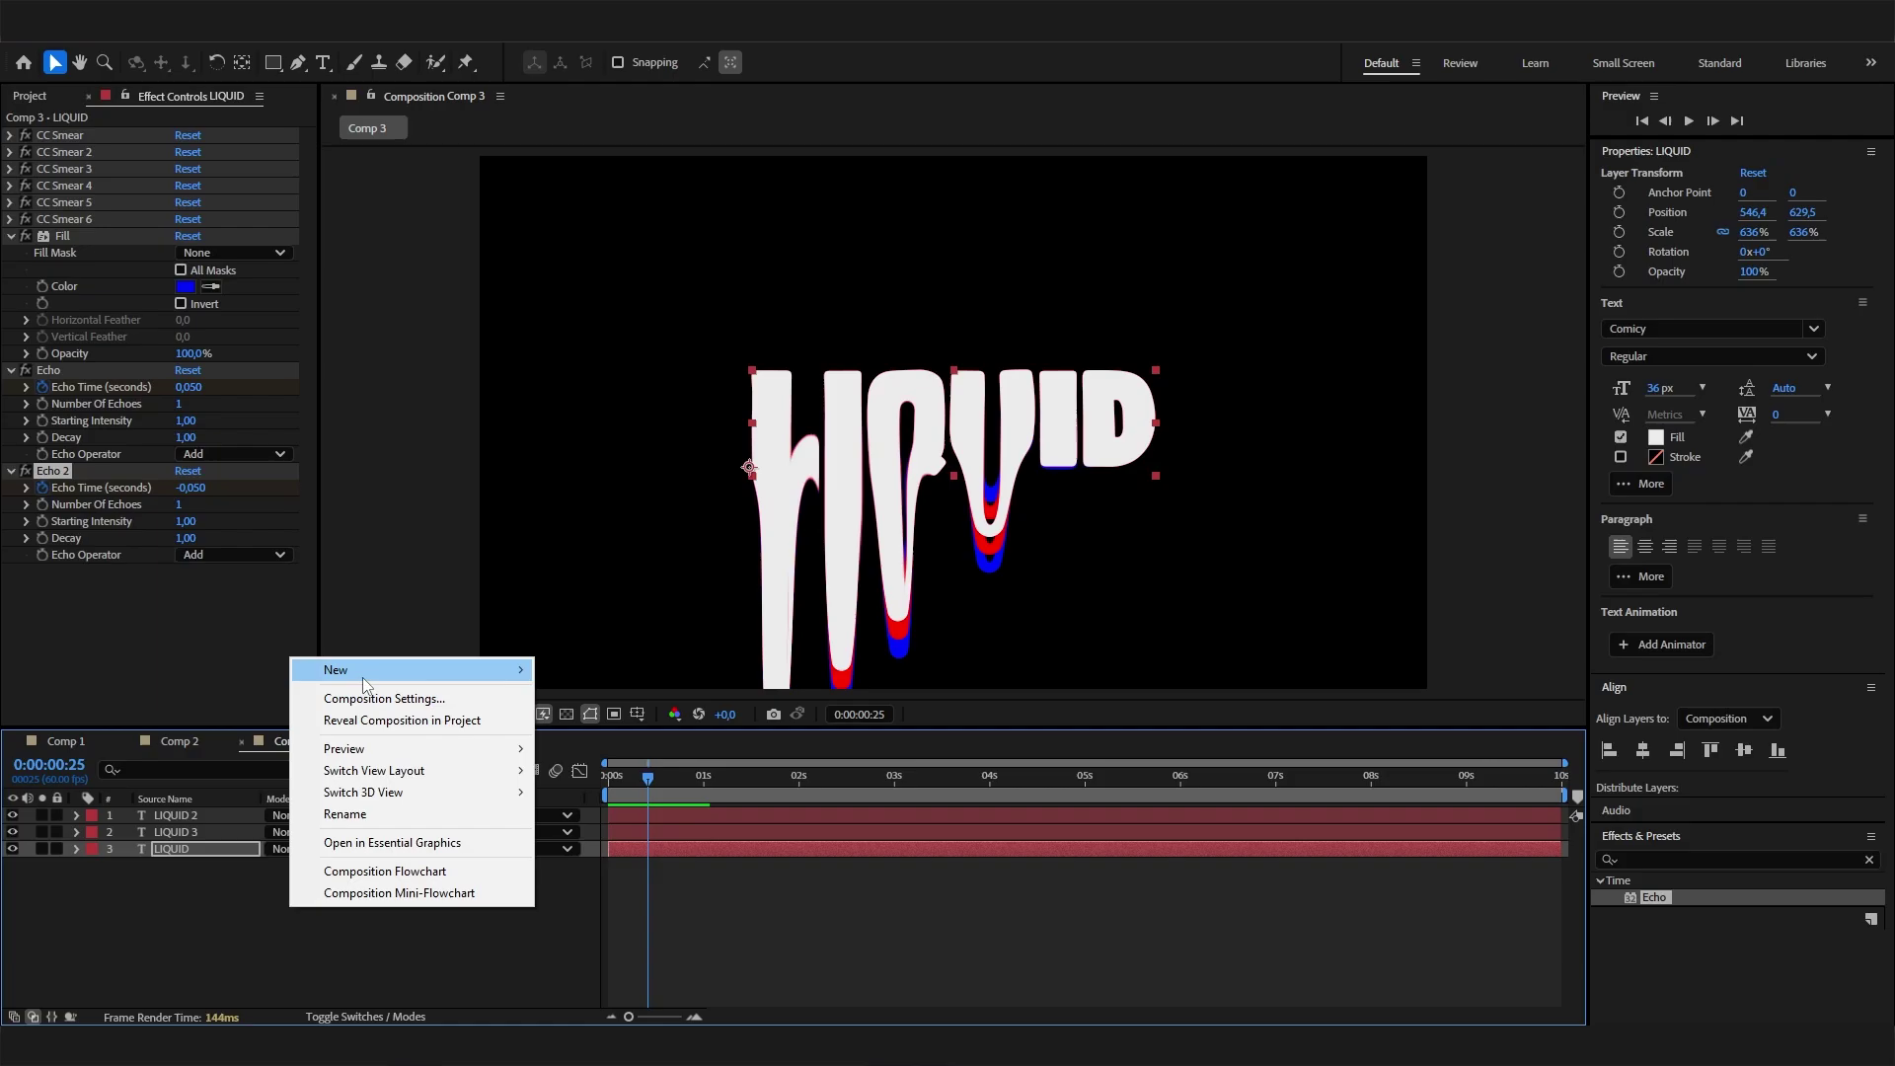
mouse_move(380, 675)
click(652, 834)
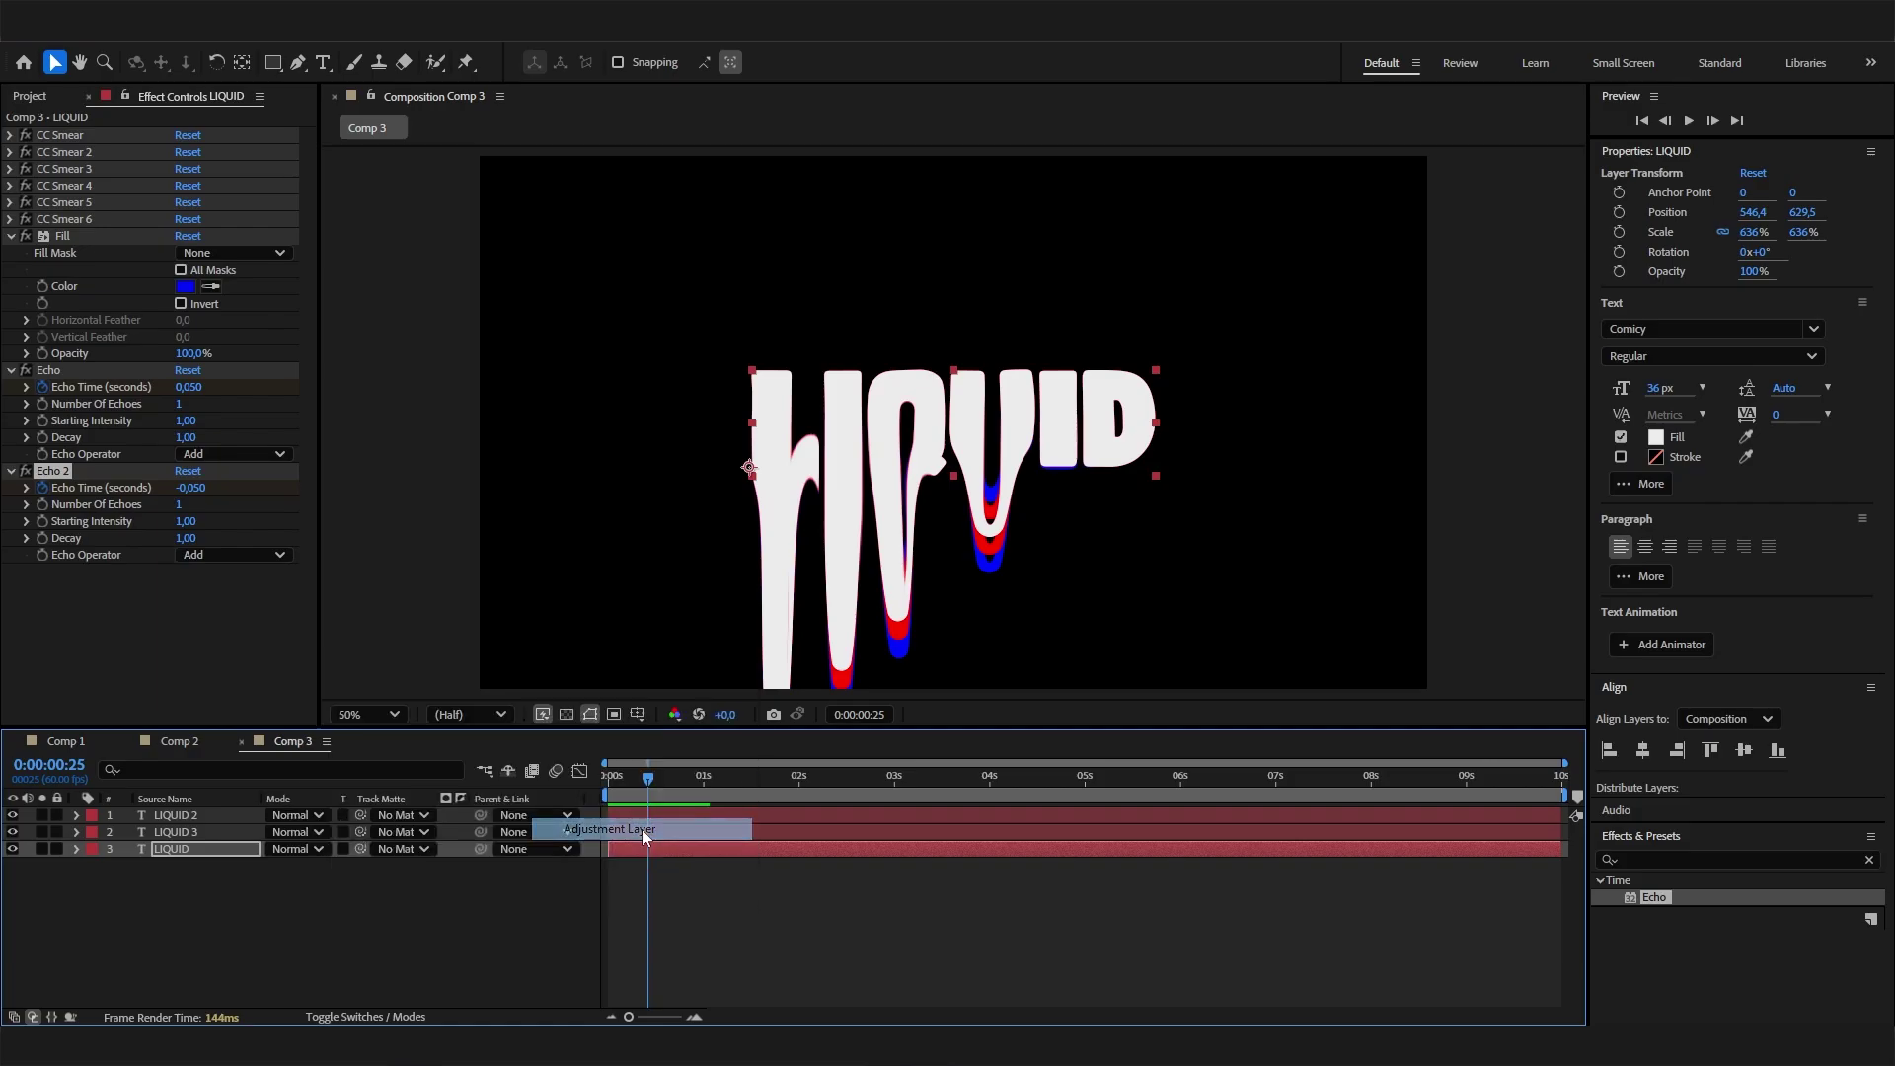
drag(189, 849, 192, 815)
Find the Pixel Motion Blur effect and apply it to the adjustment layer in Comp 3
click(1671, 479)
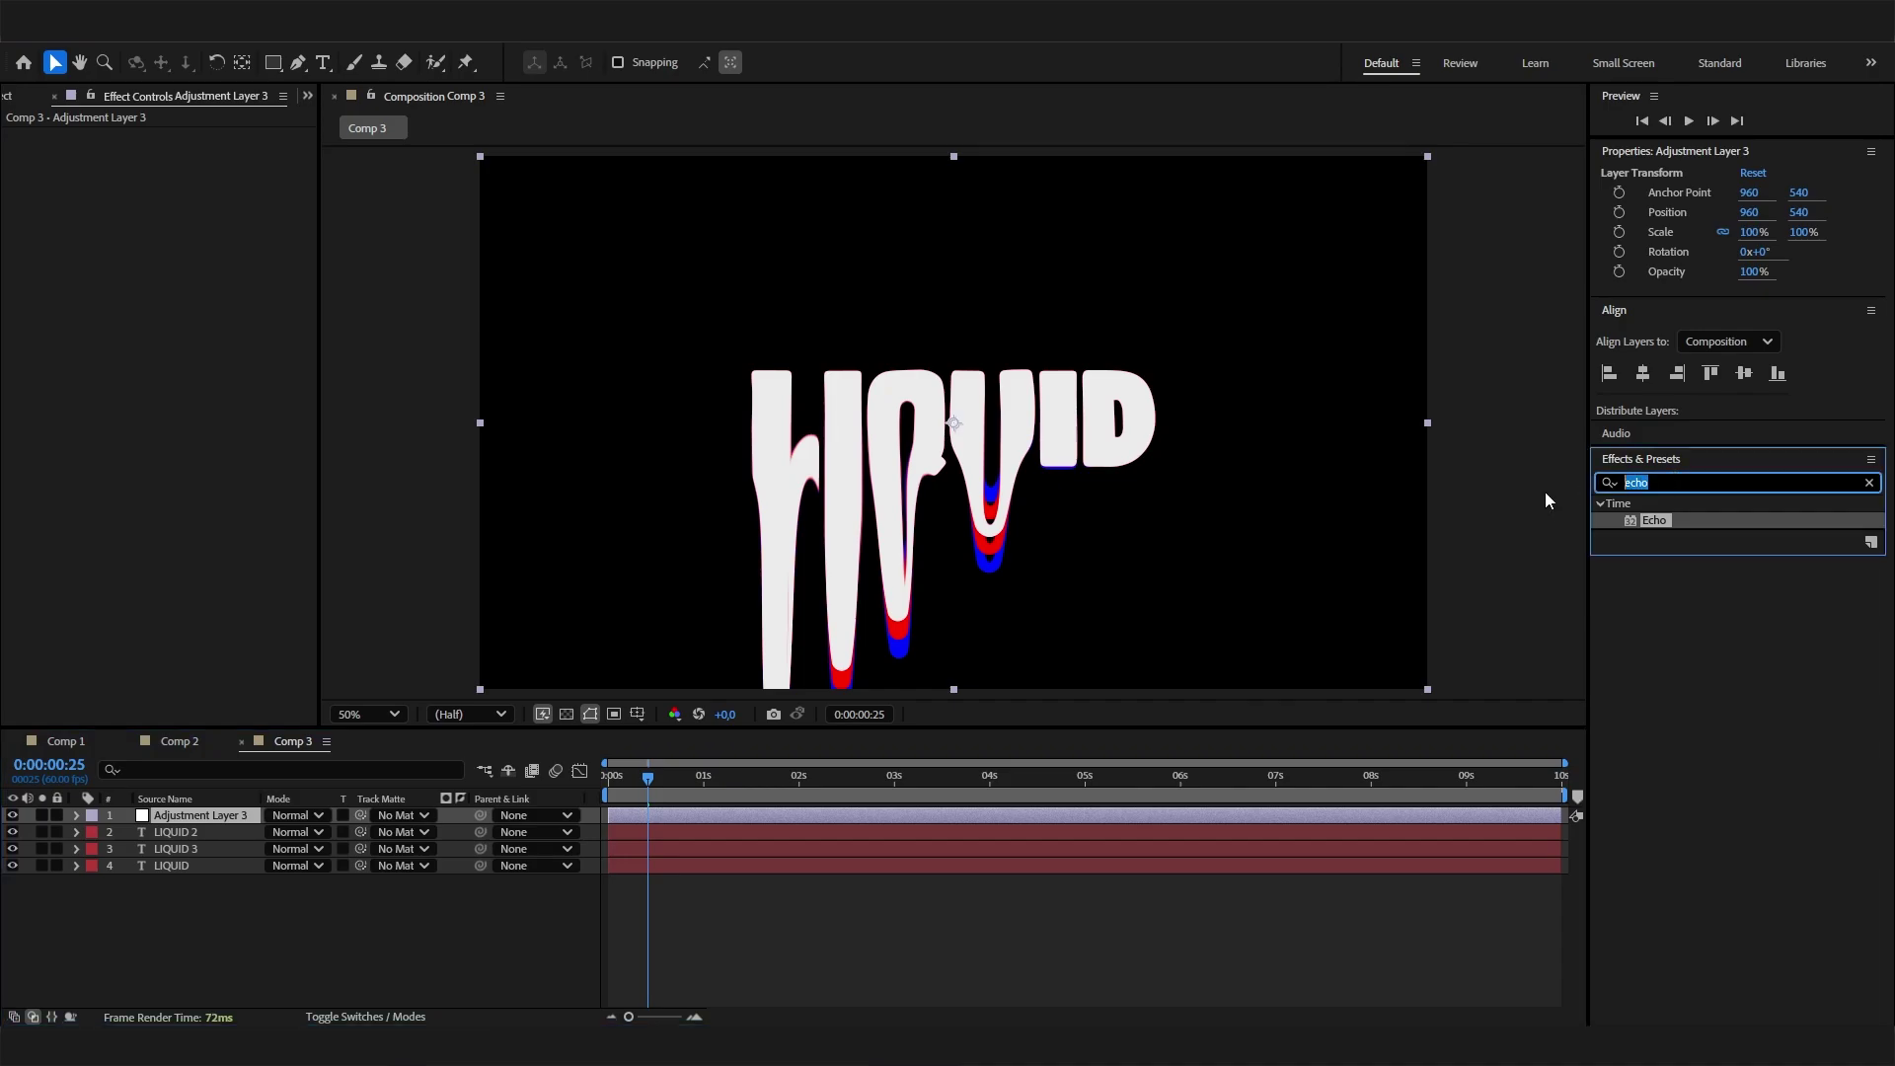
text(pixel)
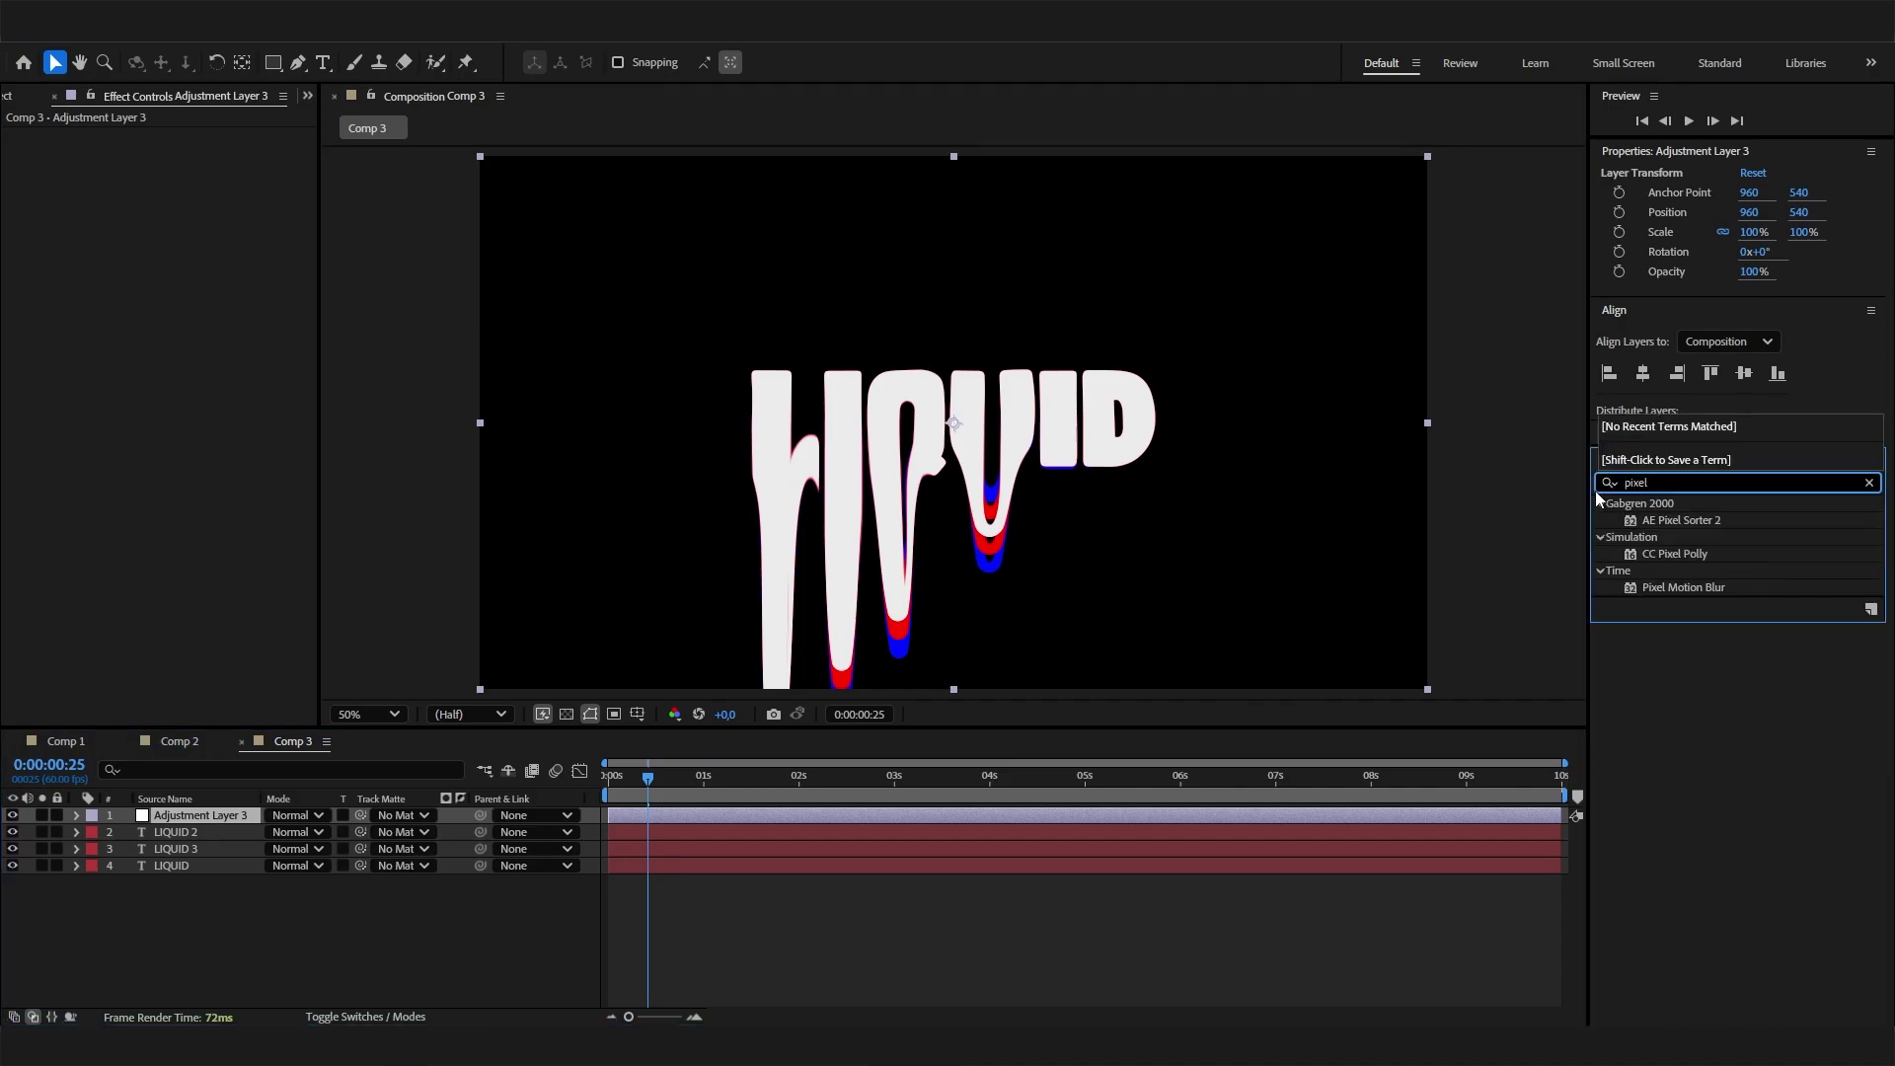
drag(1682, 587, 331, 815)
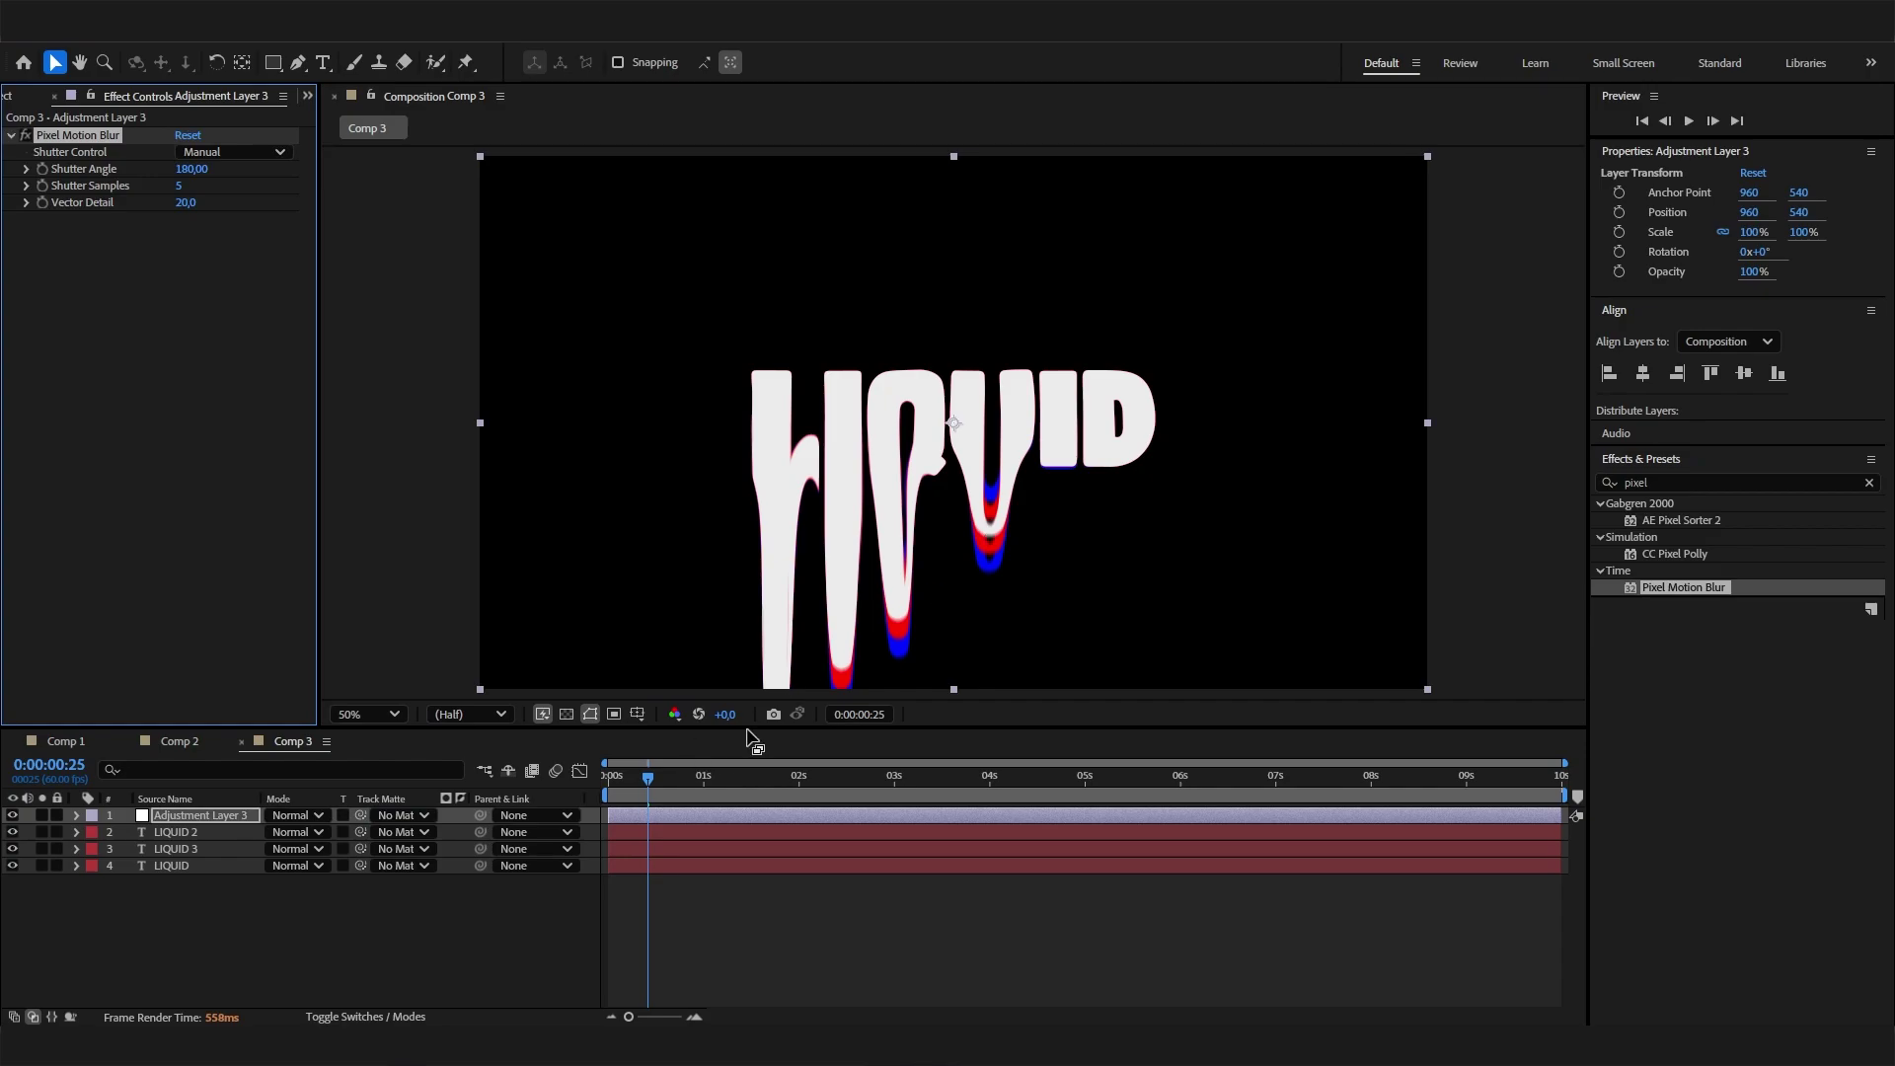
Set Pixel Motion Blur's Shutter Angle to 700 and Shutter Samples to 10 on the adjustment layer
click(183, 169)
text(700)
key(Return)
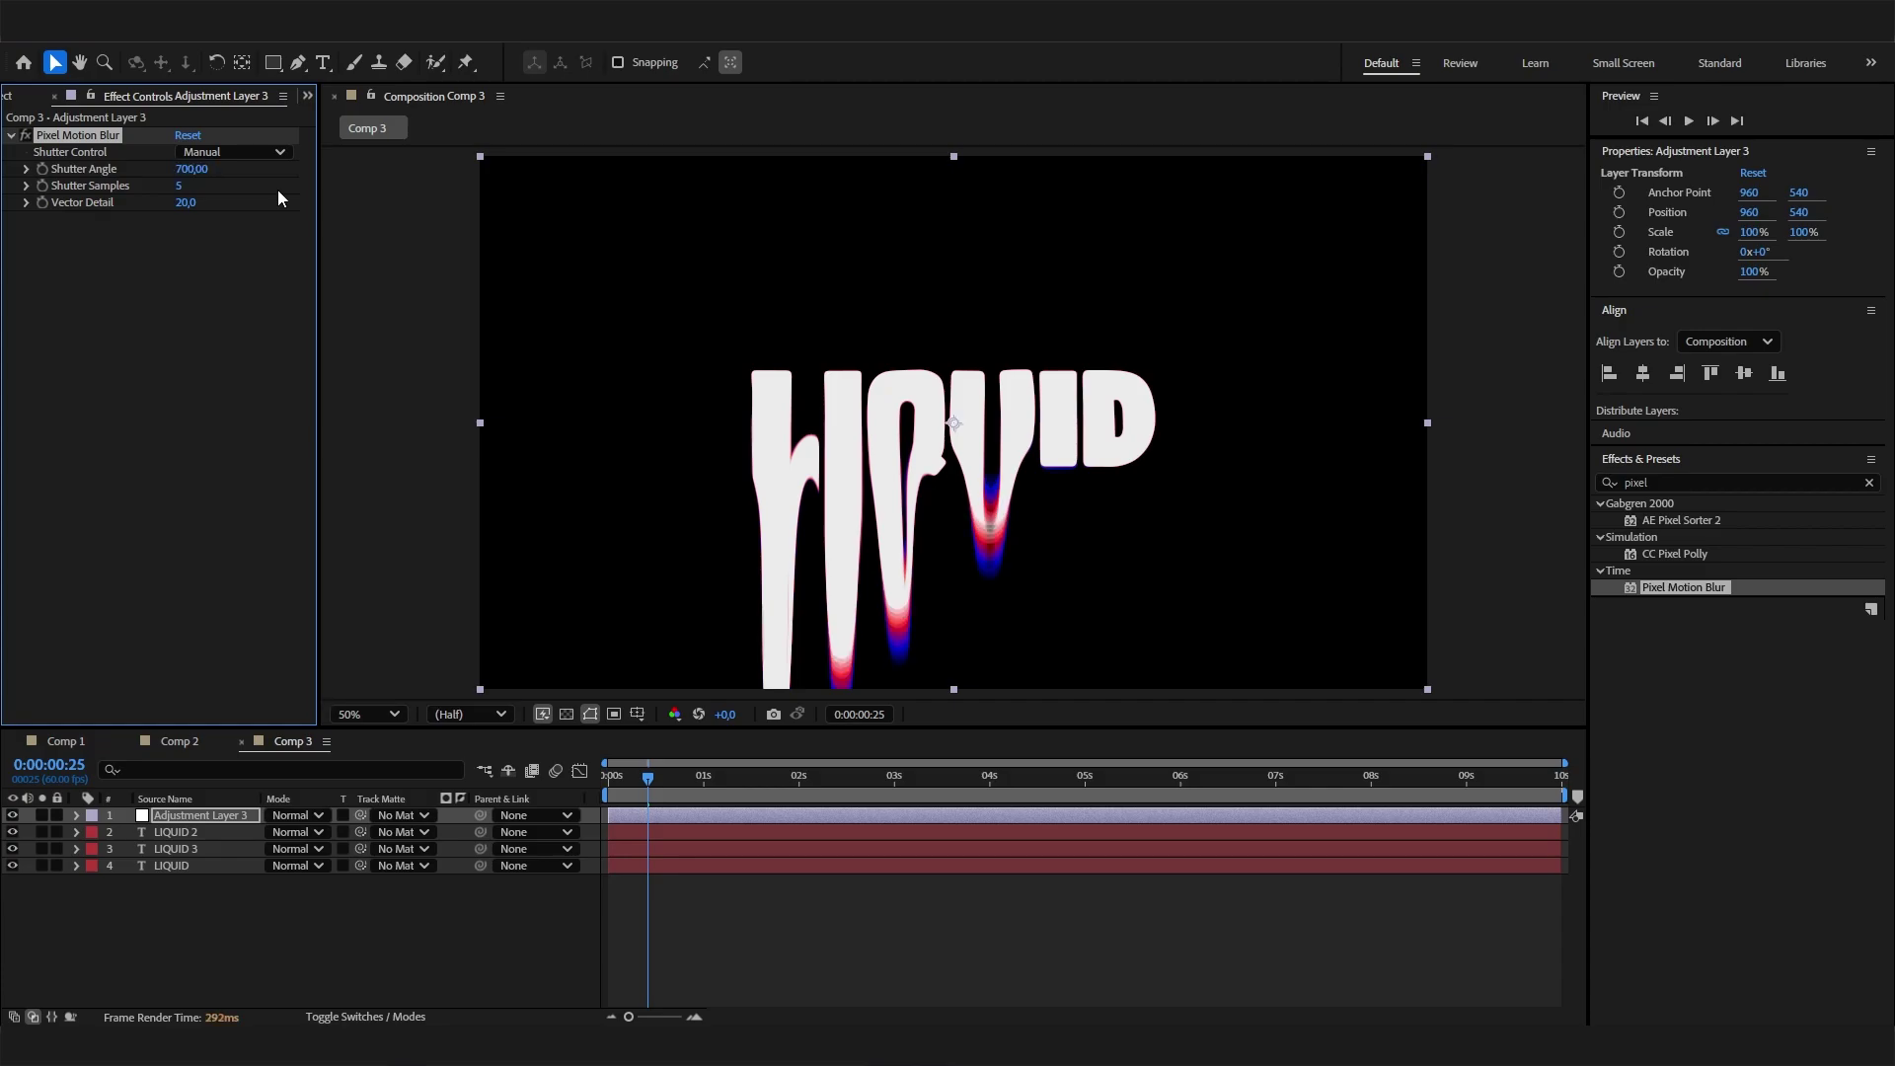
click(180, 187)
text(10)
key(Return)
Raise Pixel Motion Blur's Shutter Samples to 15 for smoother drip edges
key(period)
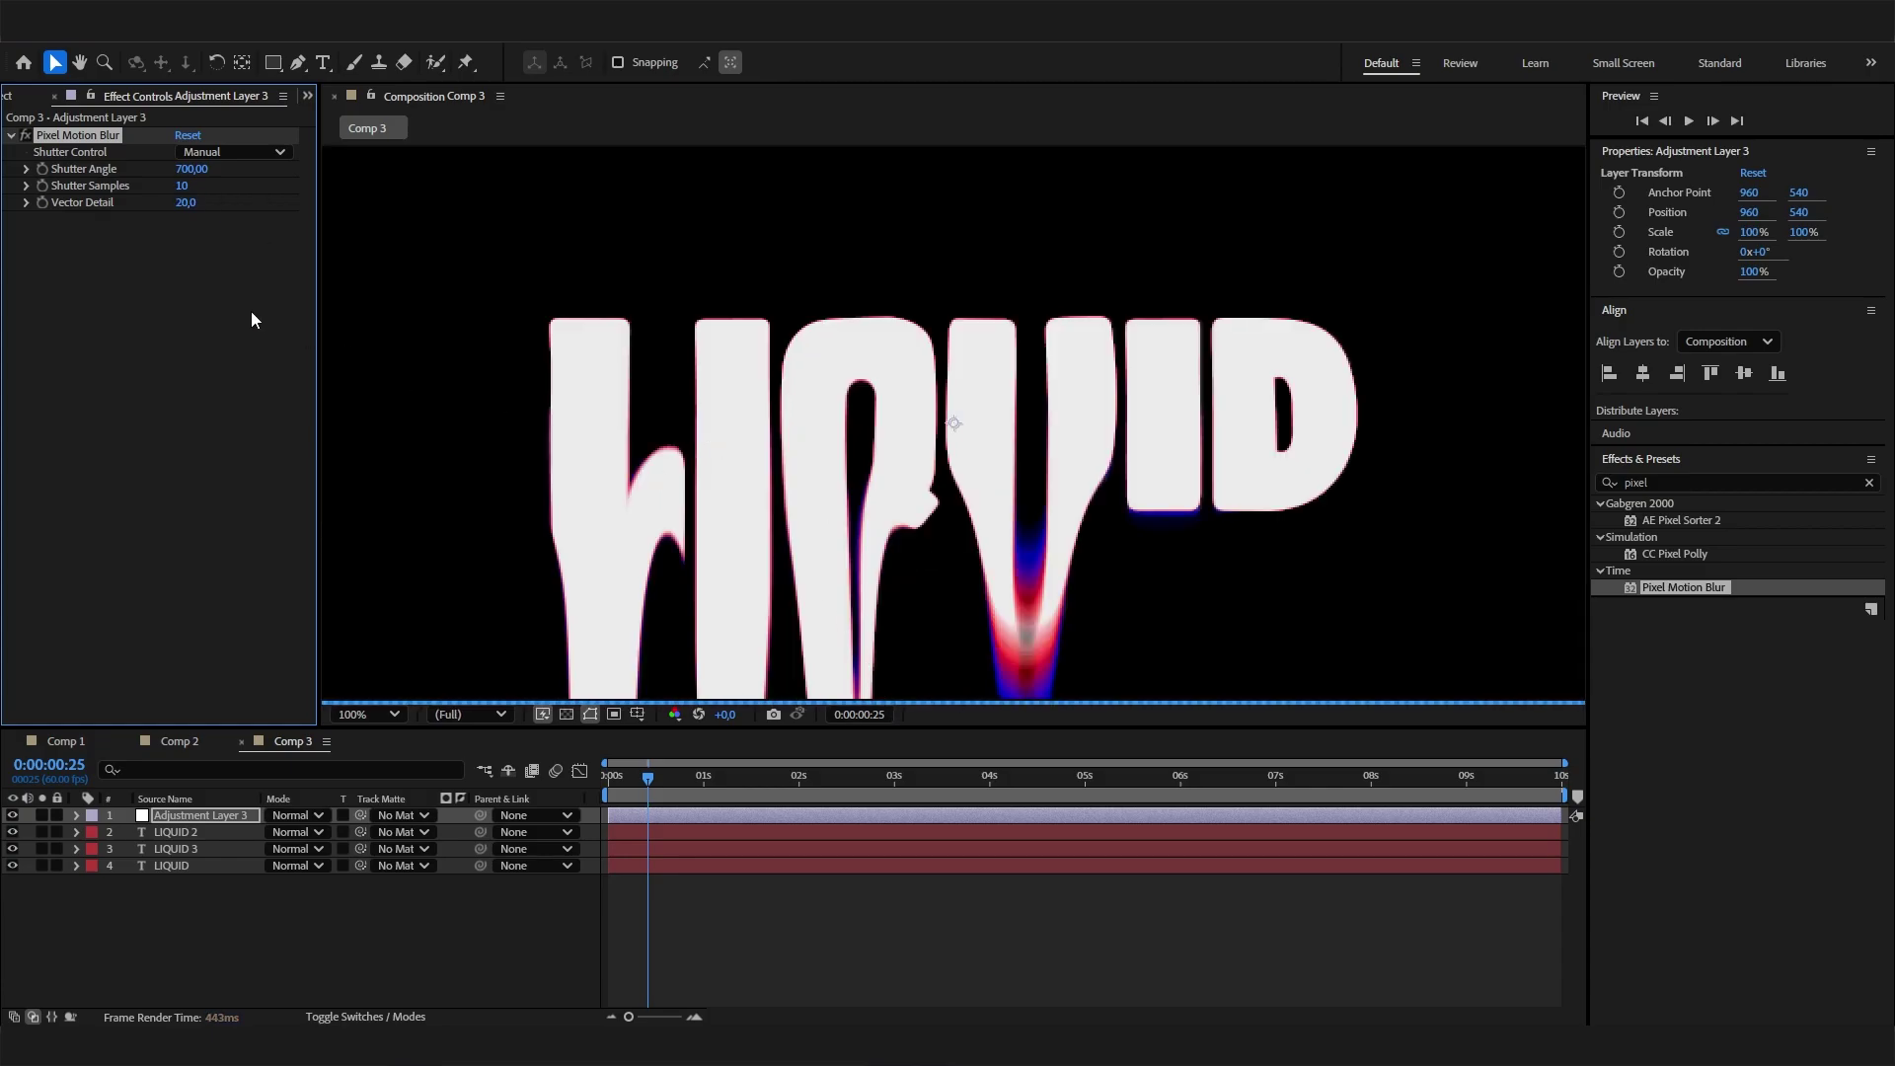
click(184, 186)
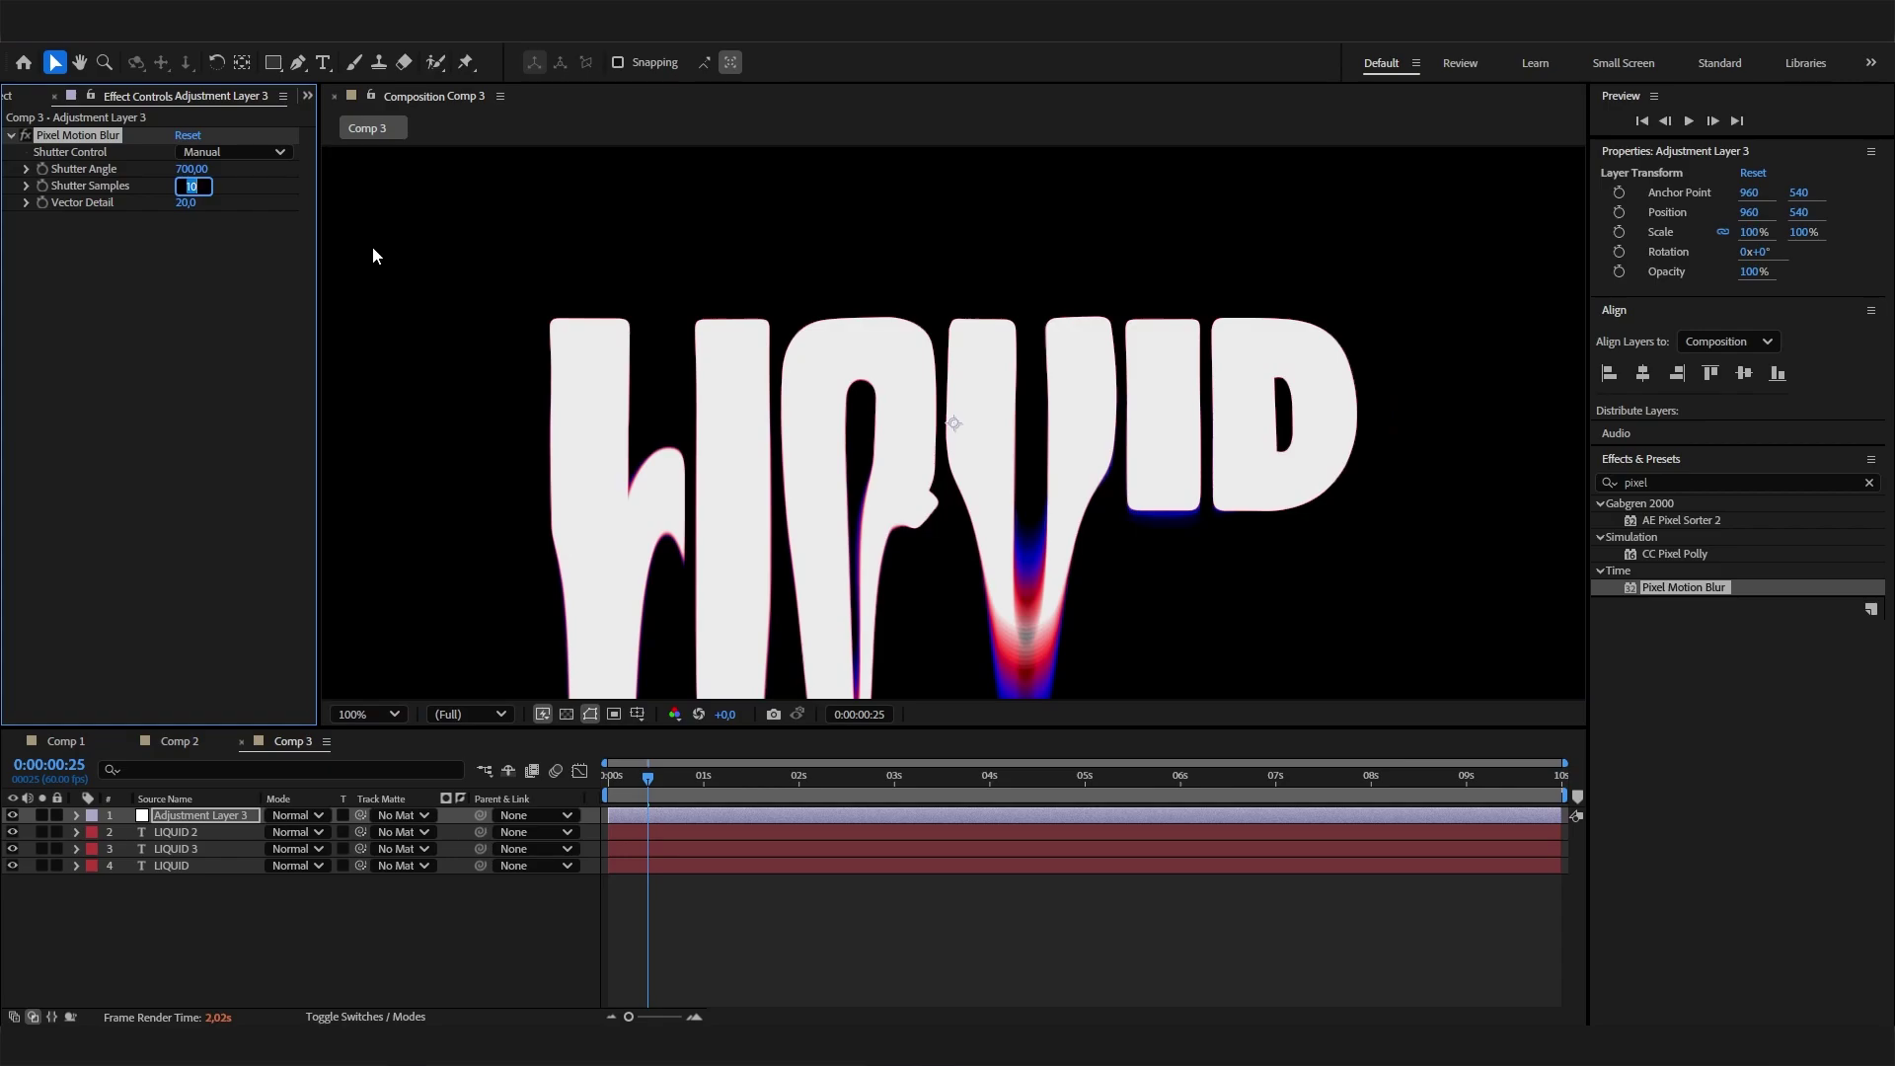
text(15)
key(Return)
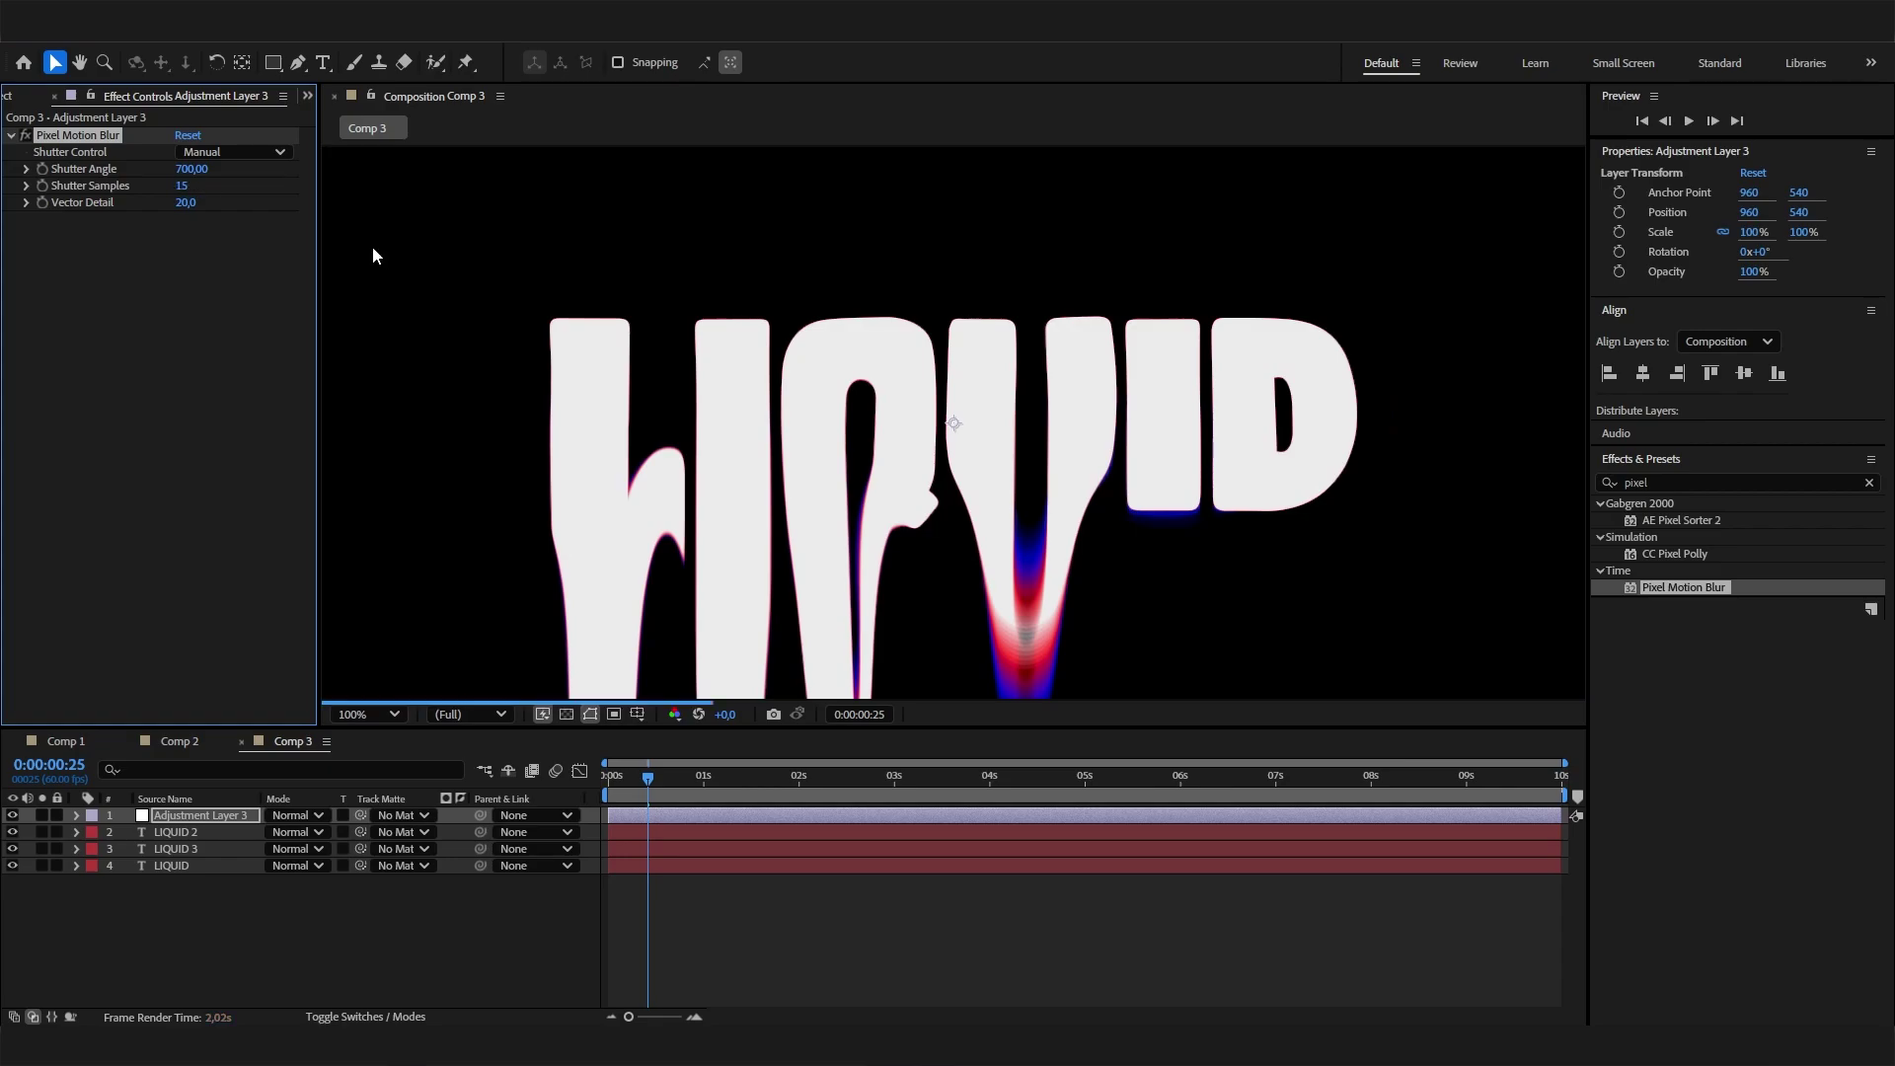
Play Comp 3 from the first frame to review the motion blur on the colored drips
key(comma)
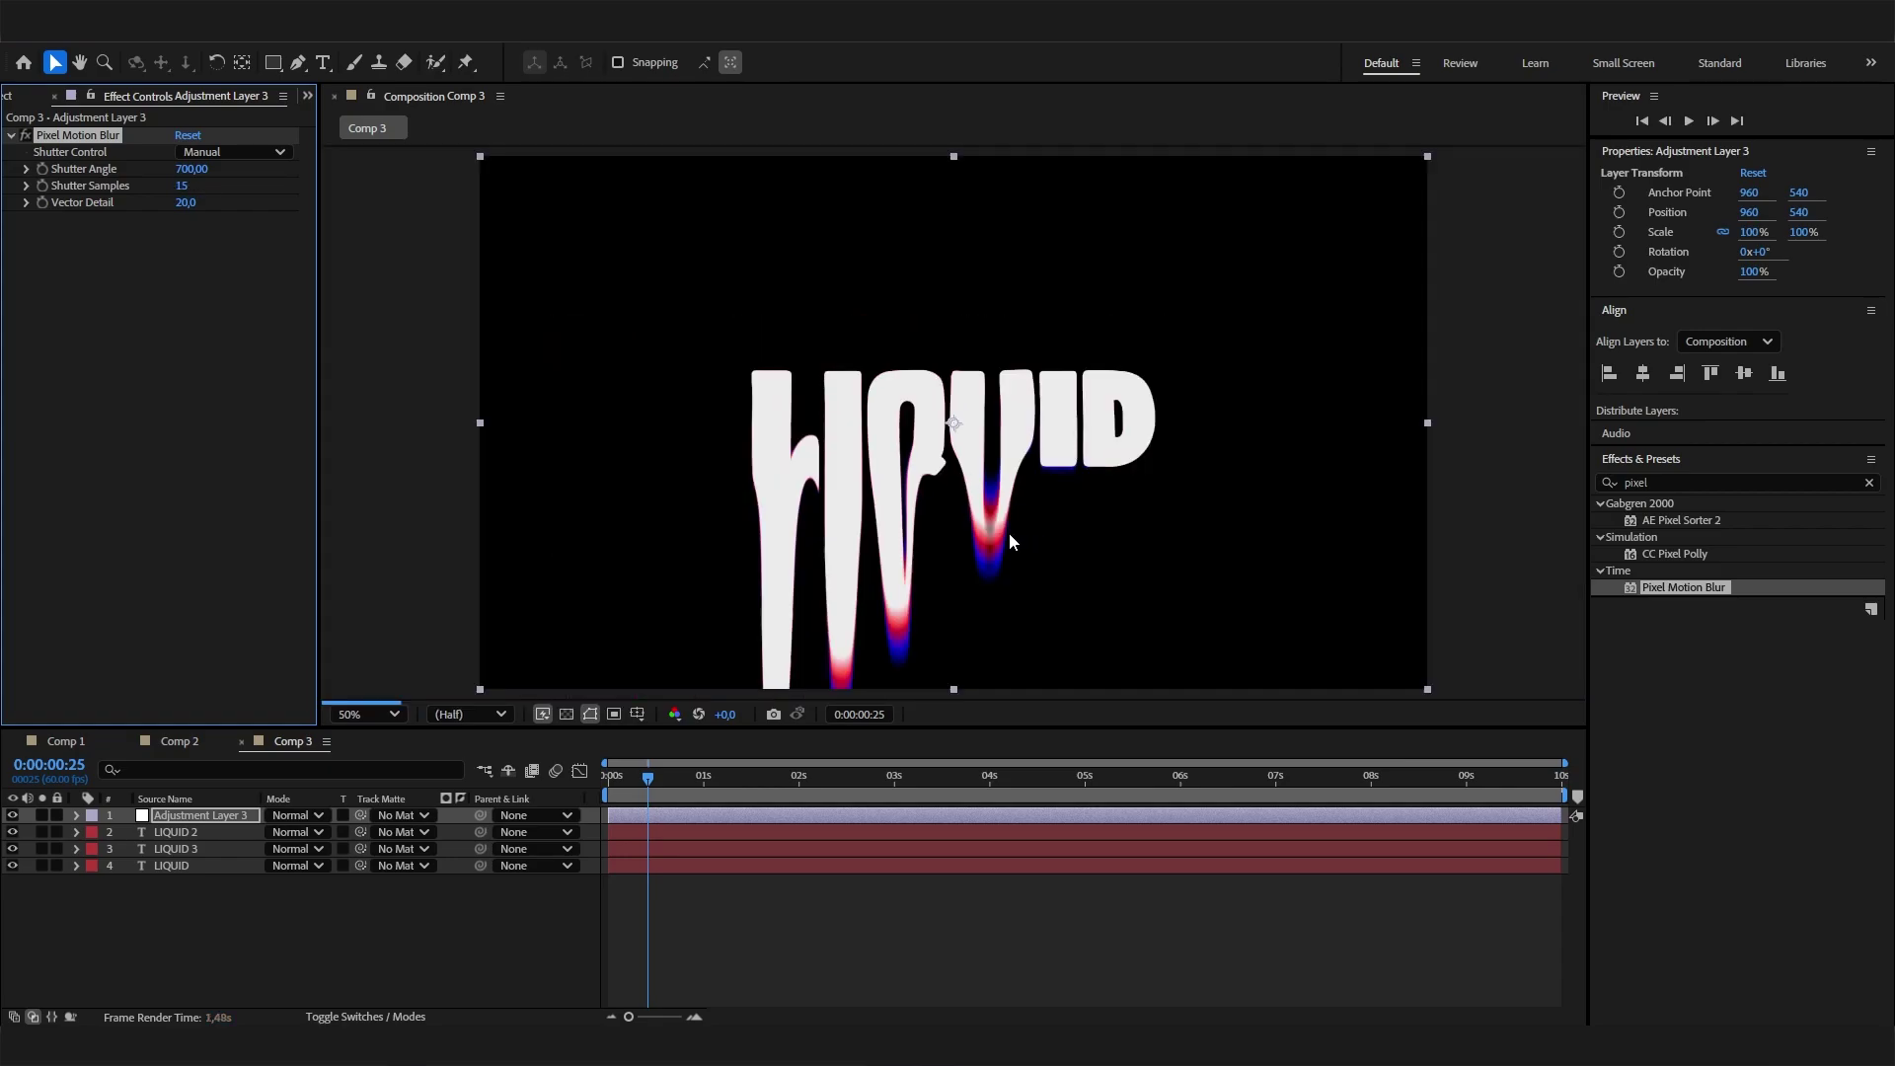
drag(659, 793, 578, 790)
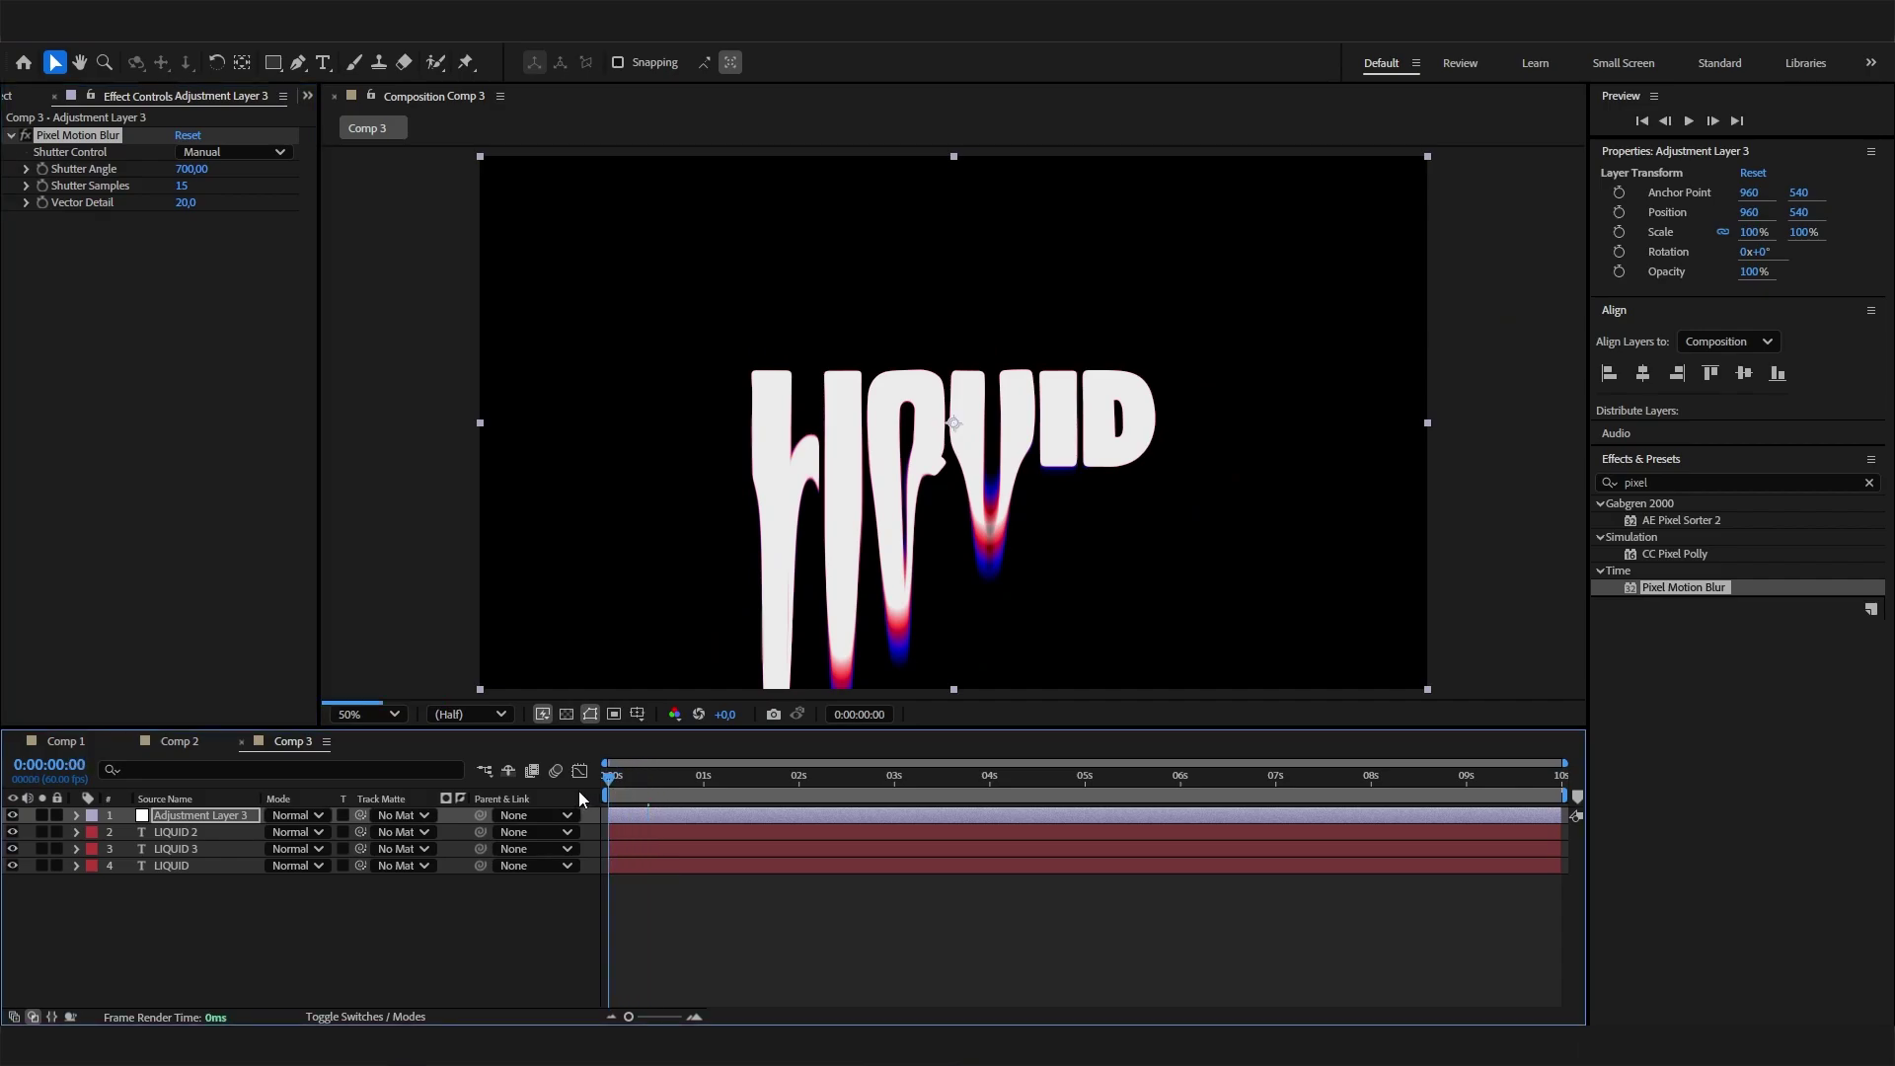
key(space)
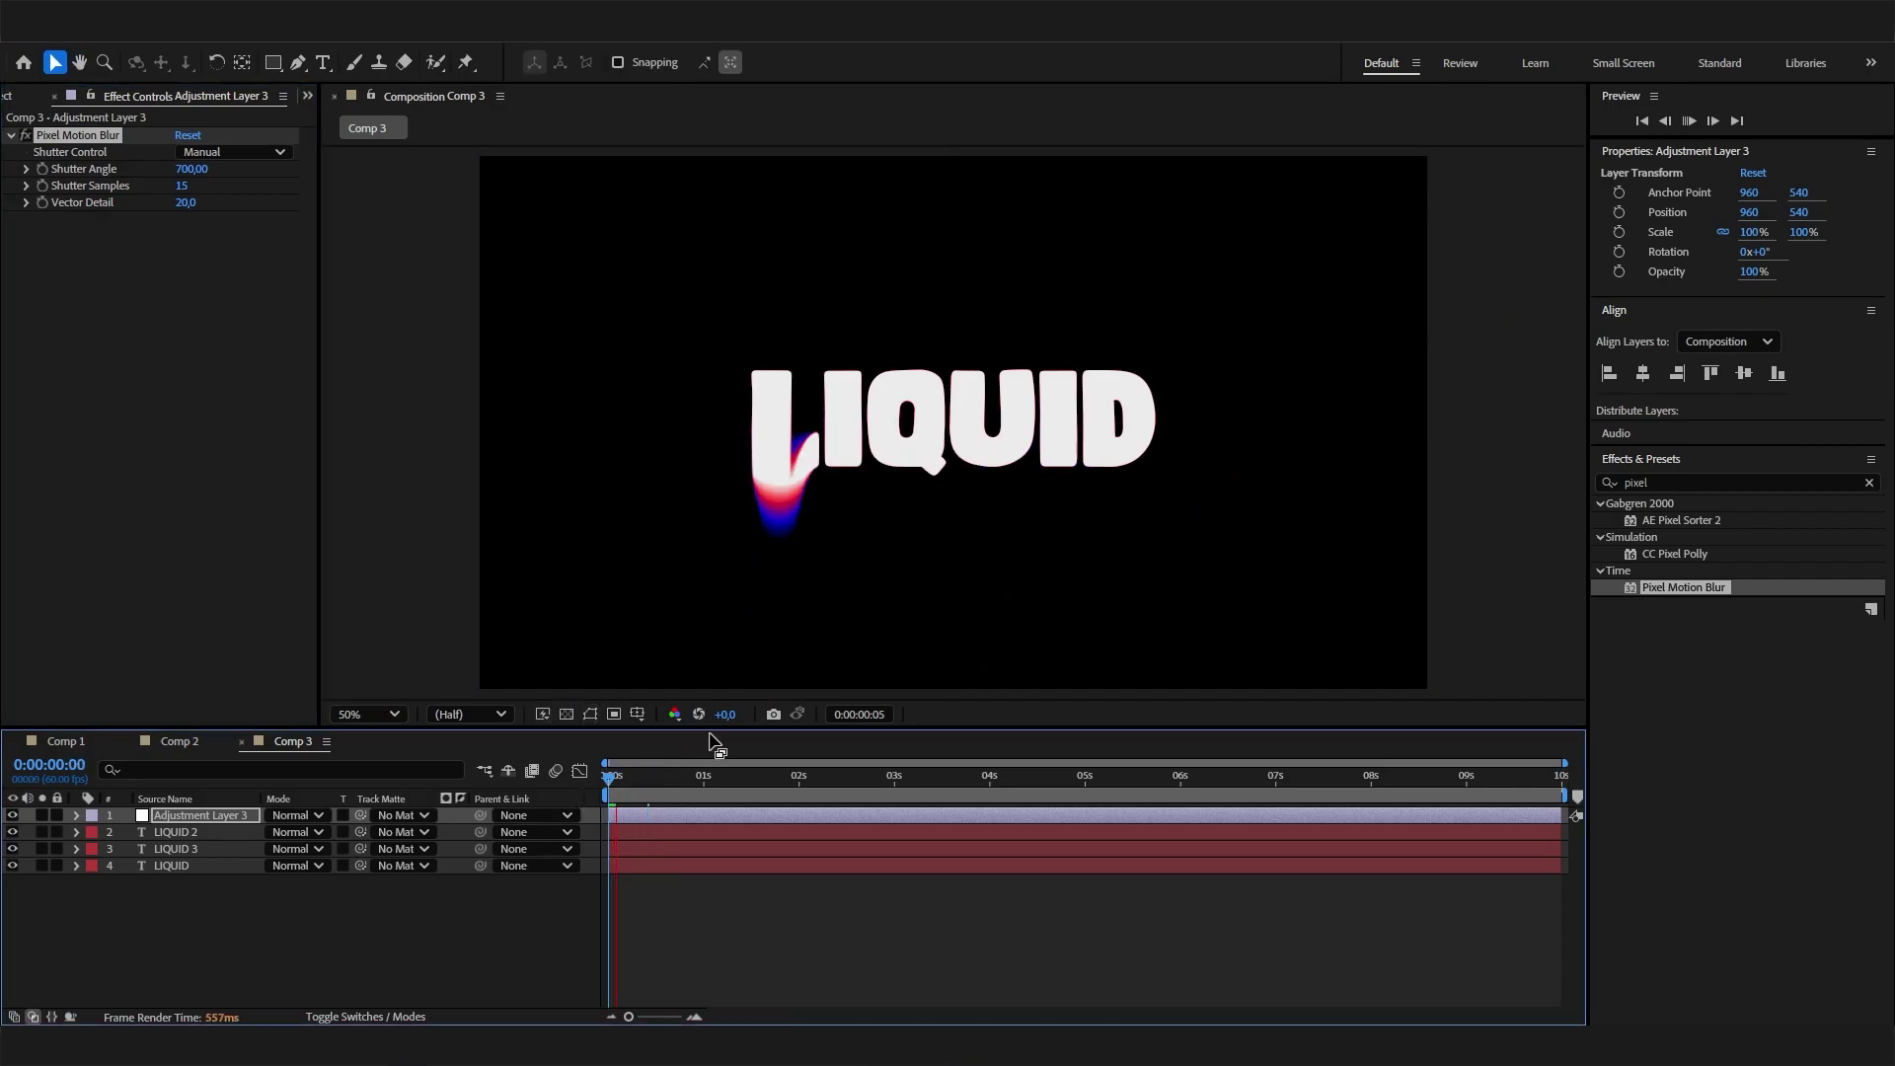